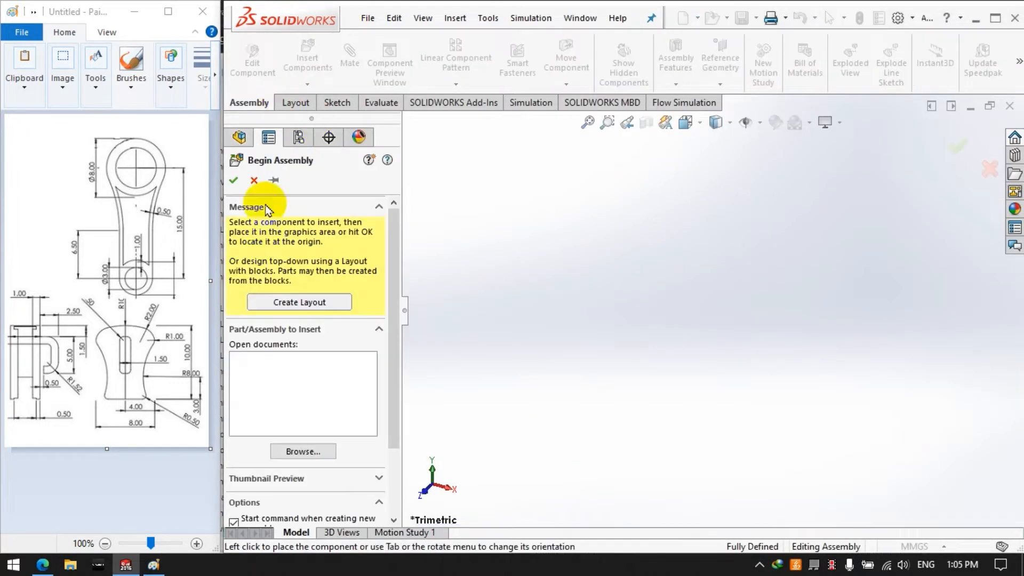
# Insert a new part into the empty assembly and start editing it
pyautogui.click(253, 180)
pyautogui.click(307, 83)
pyautogui.click(320, 119)
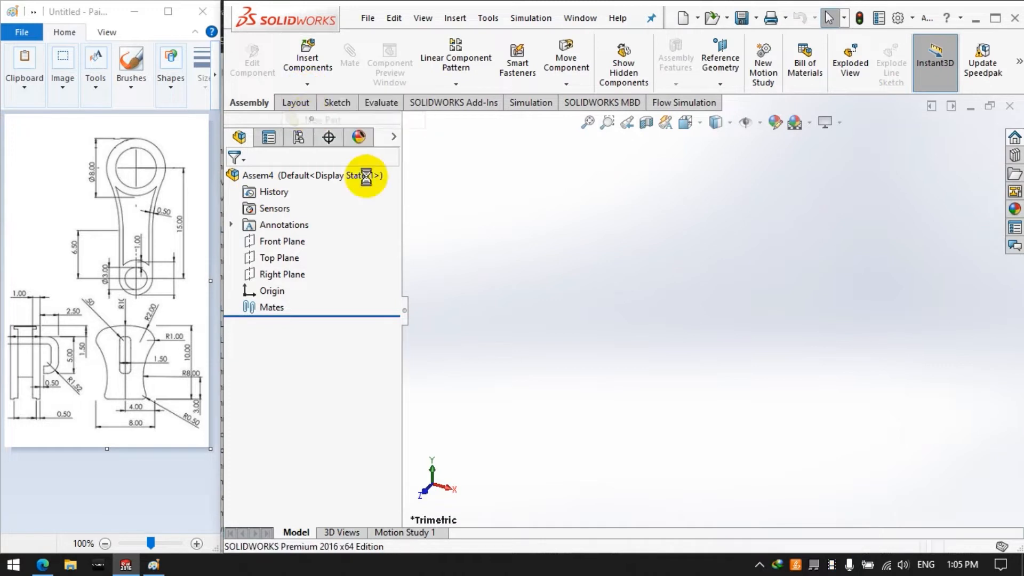
pyautogui.click(448, 170)
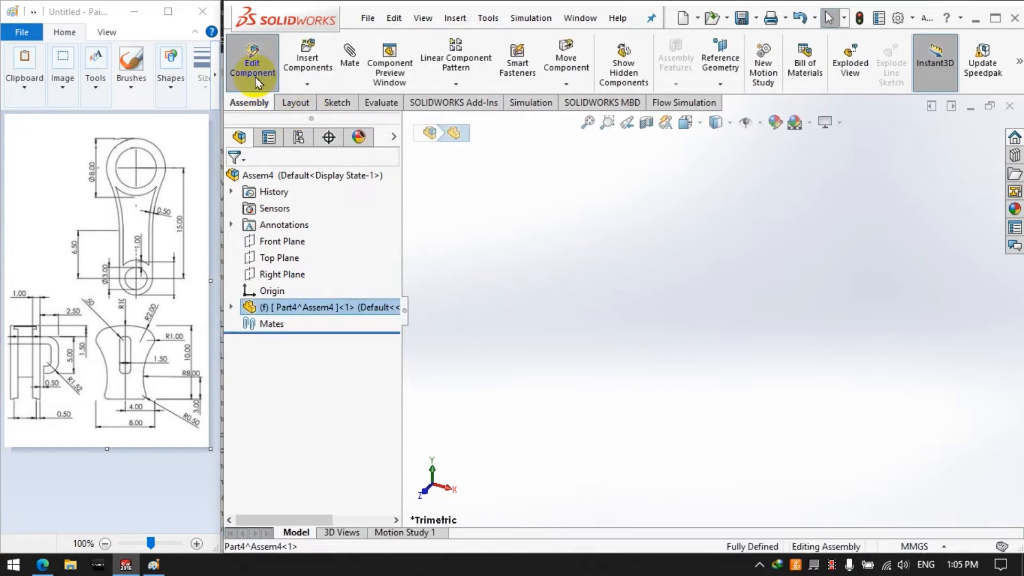
pyautogui.click(320, 306)
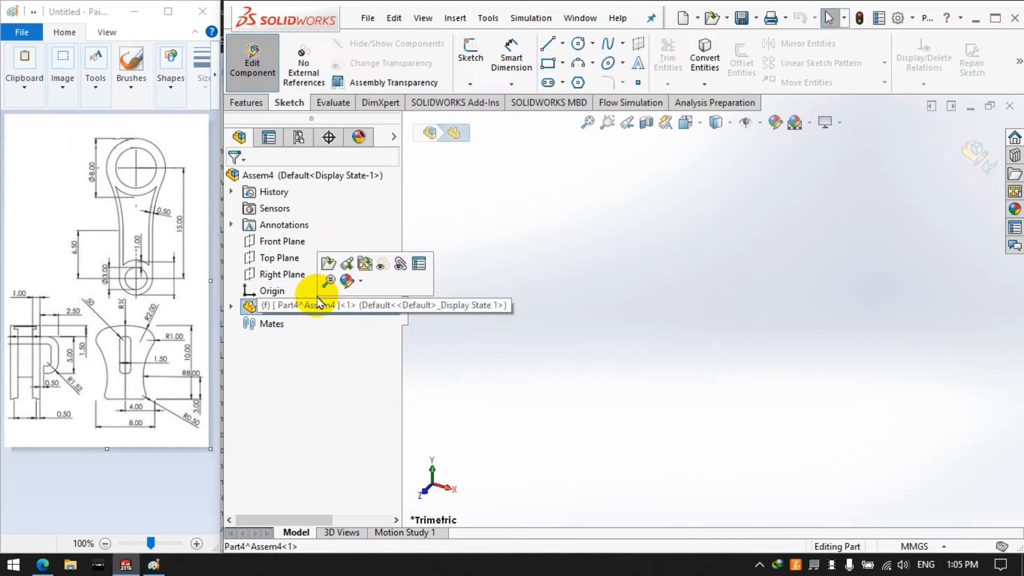
# Start a sketch on the new part's Top Plane and view it from the top
pyautogui.click(469, 51)
pyautogui.click(408, 144)
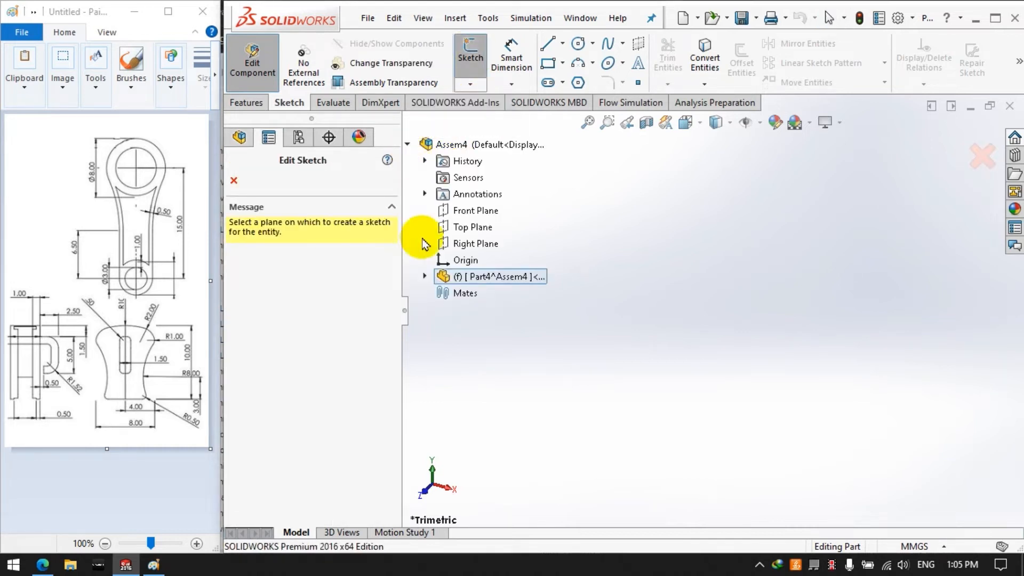
pyautogui.click(428, 277)
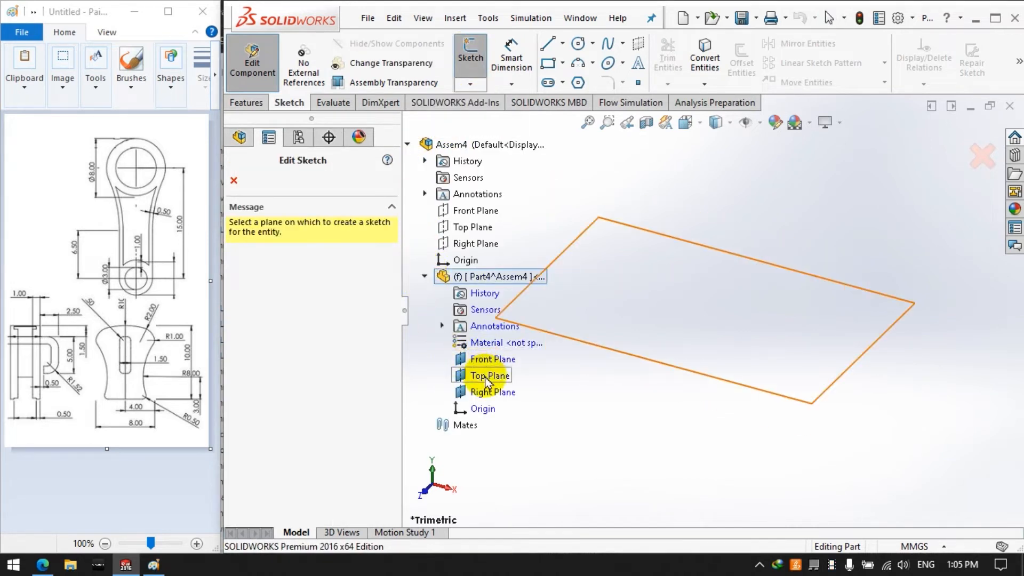
pyautogui.click(472, 378)
pyautogui.click(686, 122)
pyautogui.click(707, 162)
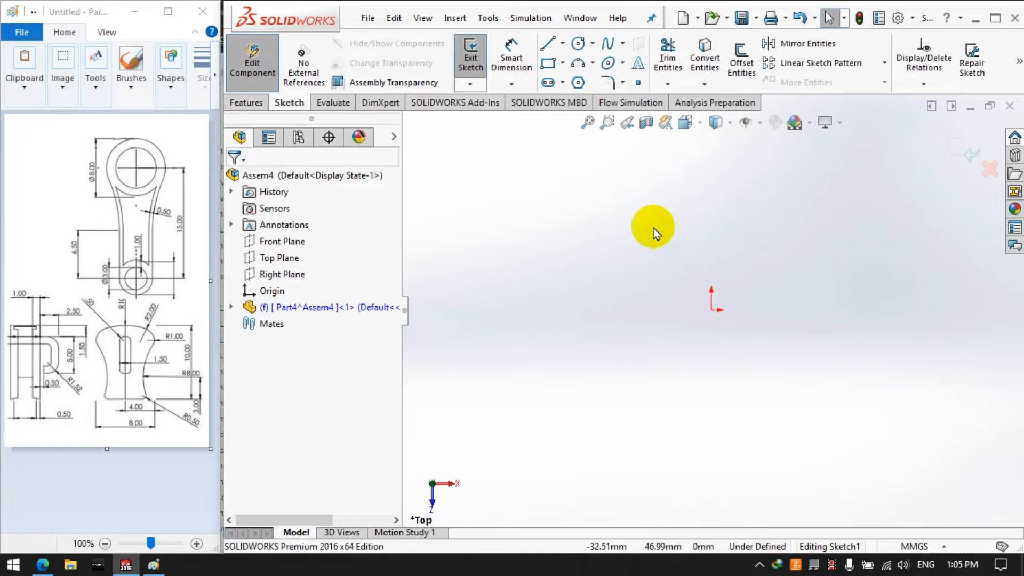
# Sketch a circle centred on the origin and dimension its diameter as 20 mm
pyautogui.click(577, 43)
pyautogui.click(711, 310)
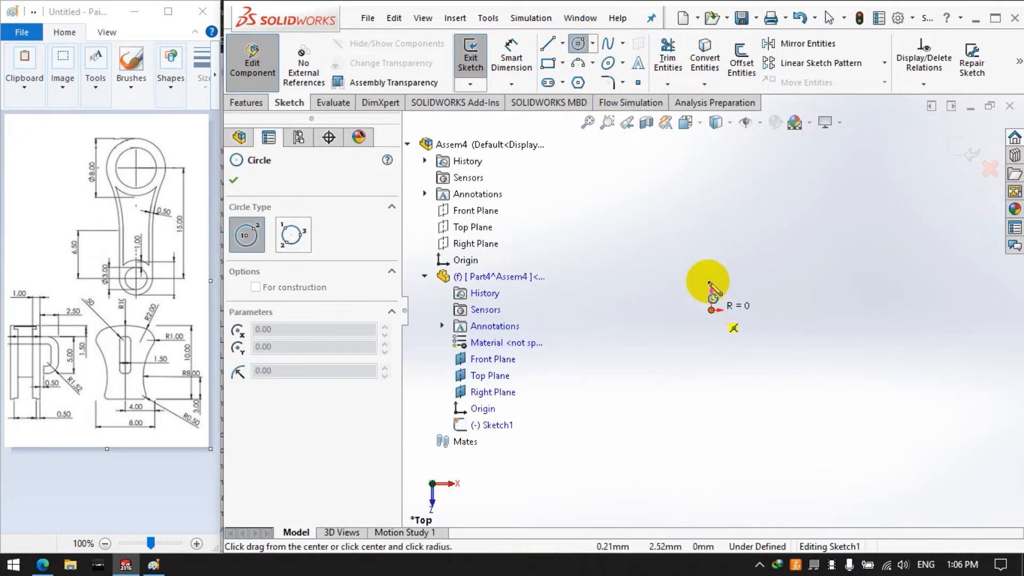
pyautogui.click(713, 227)
pyautogui.click(515, 61)
pyautogui.click(738, 235)
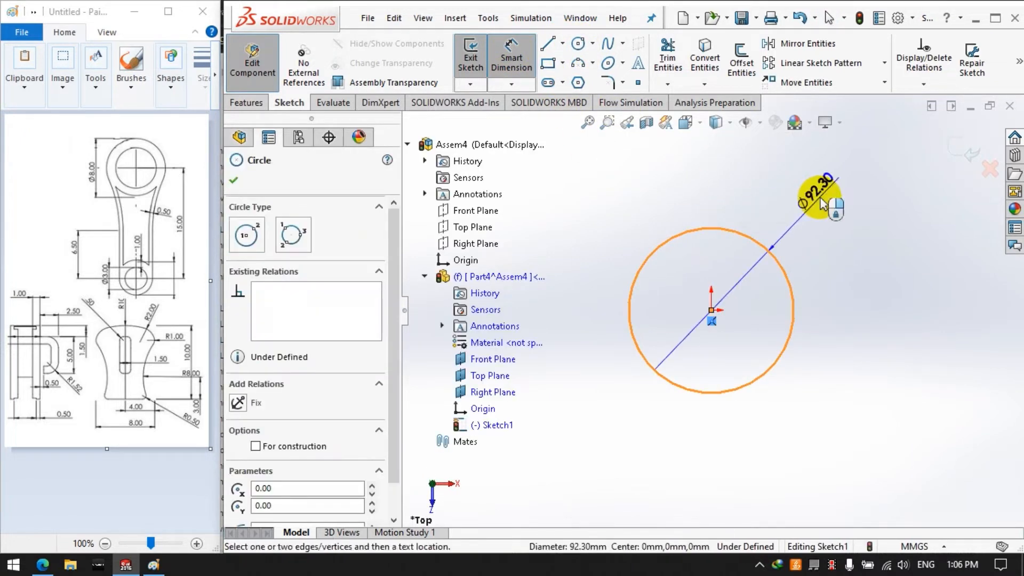
pyautogui.click(808, 203)
pyautogui.click(133, 320)
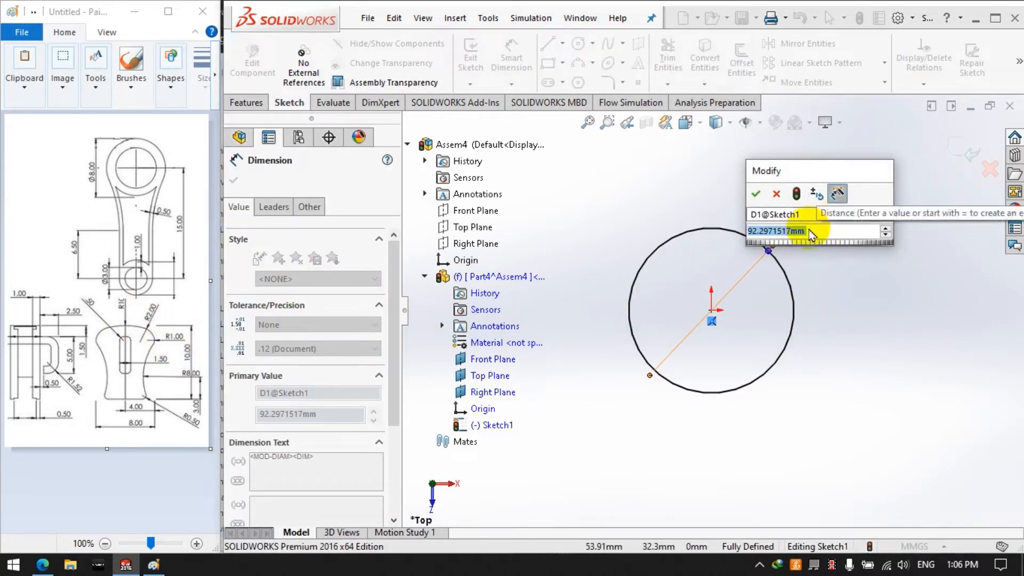
pyautogui.write('20')
pyautogui.press('Return')
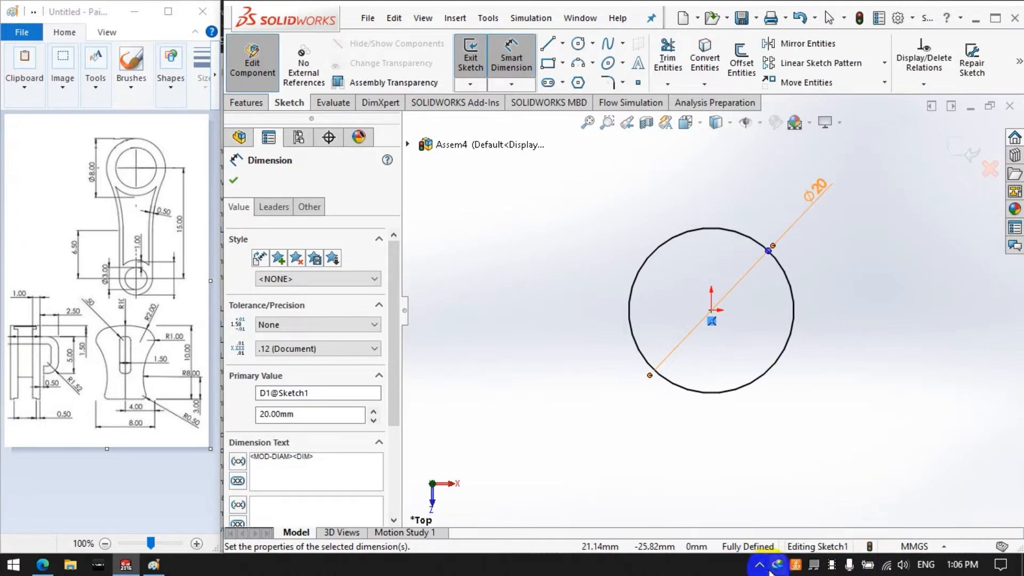
pyautogui.click(619, 213)
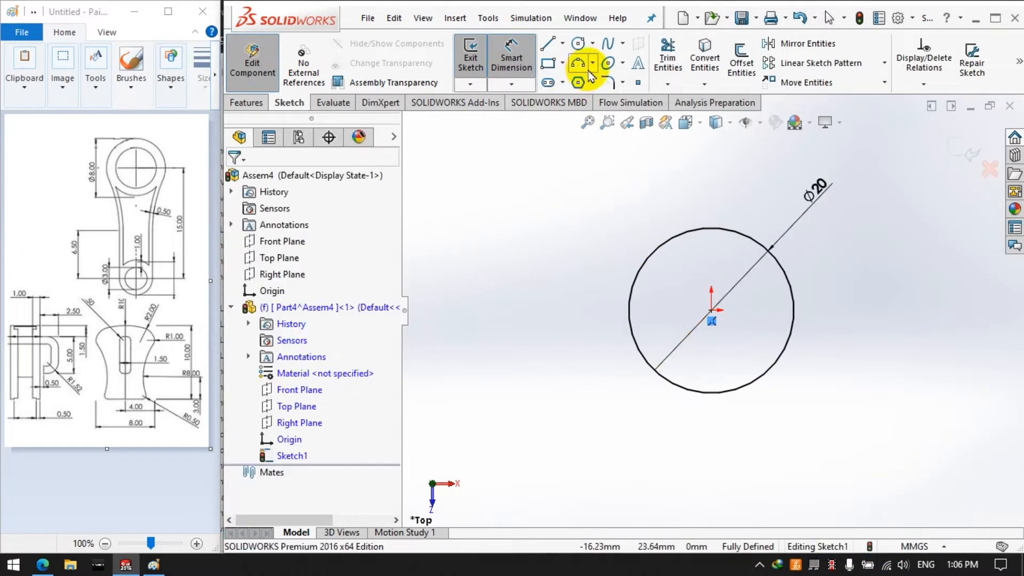
# Draw a horizontal line about 31 mm long through the origin, extending past both sides of the circle
pyautogui.click(579, 47)
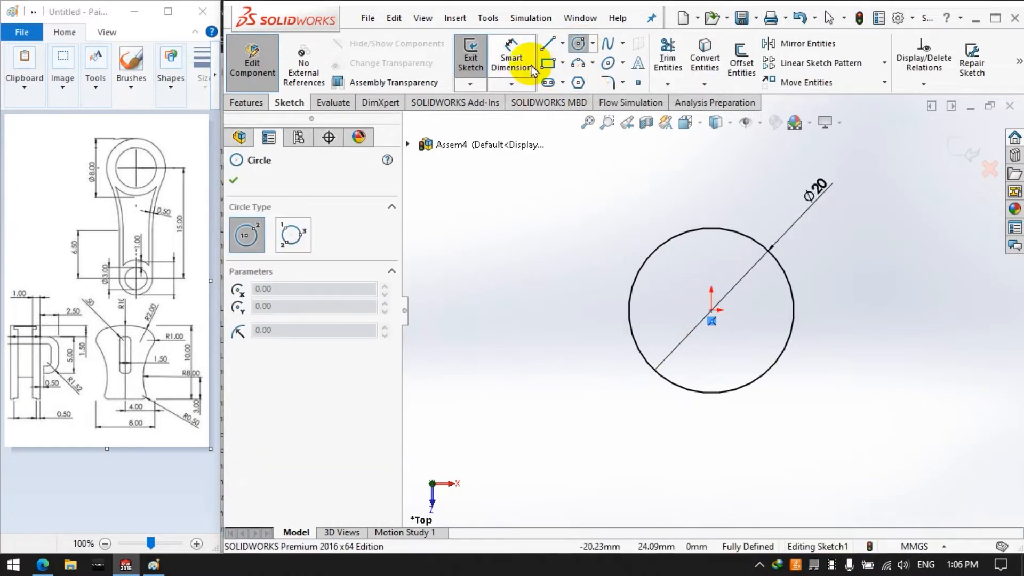
pyautogui.press('Escape')
pyautogui.press('l')
pyautogui.click(594, 310)
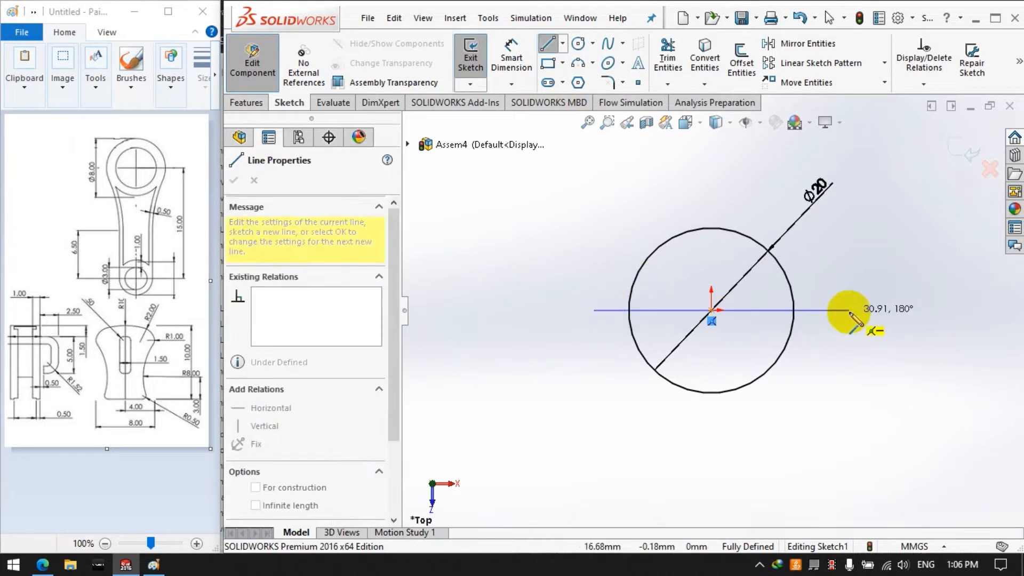
pyautogui.click(848, 309)
# Sketch a small circle tangent to the horizontal line, above it and left of the origin, with a diameter of 1 mm
pyautogui.click(578, 43)
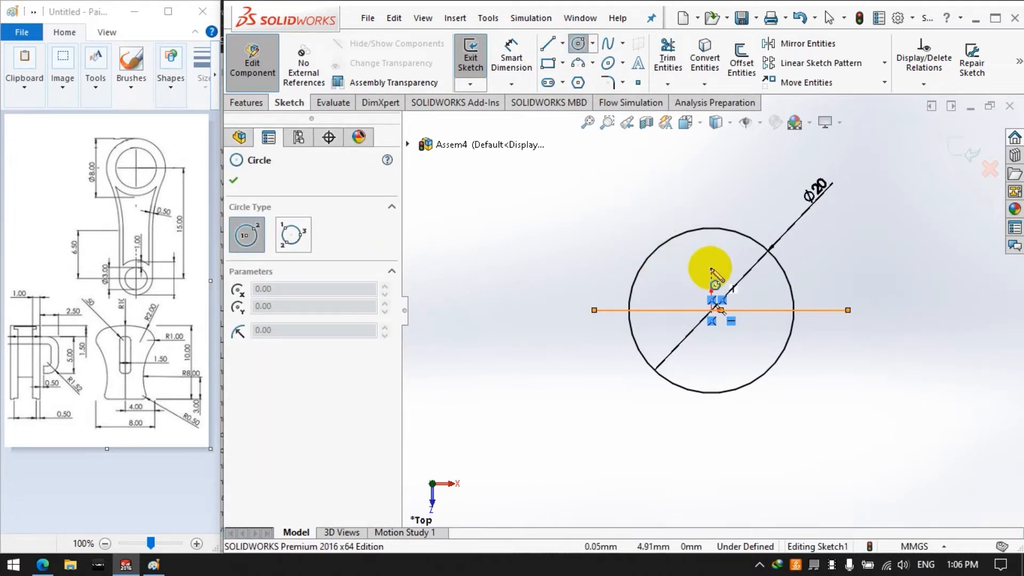
pyautogui.scroll(-3, 704, 277)
pyautogui.moveTo(682, 340); pyautogui.dragTo(681, 351)
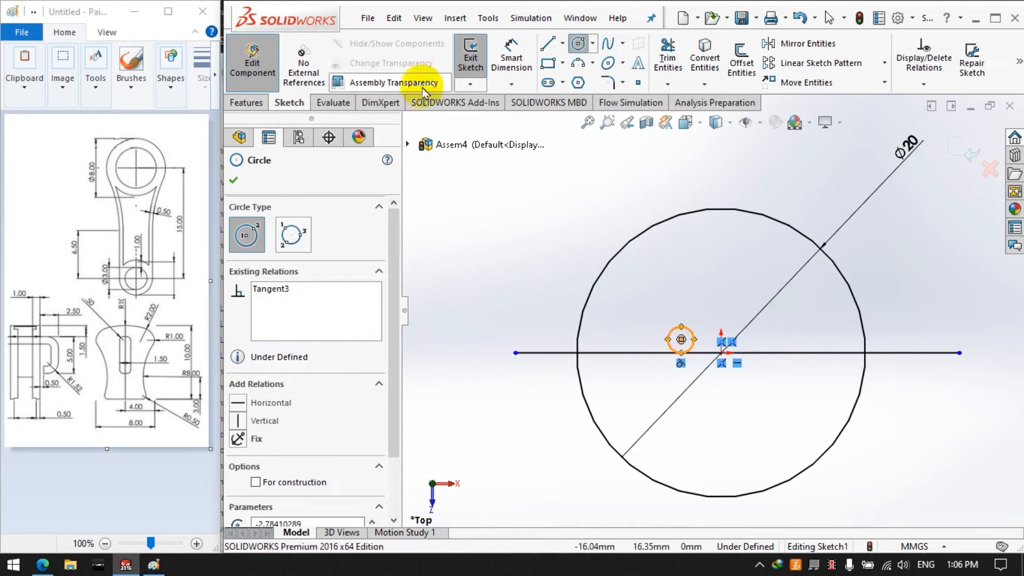
pyautogui.click(489, 85)
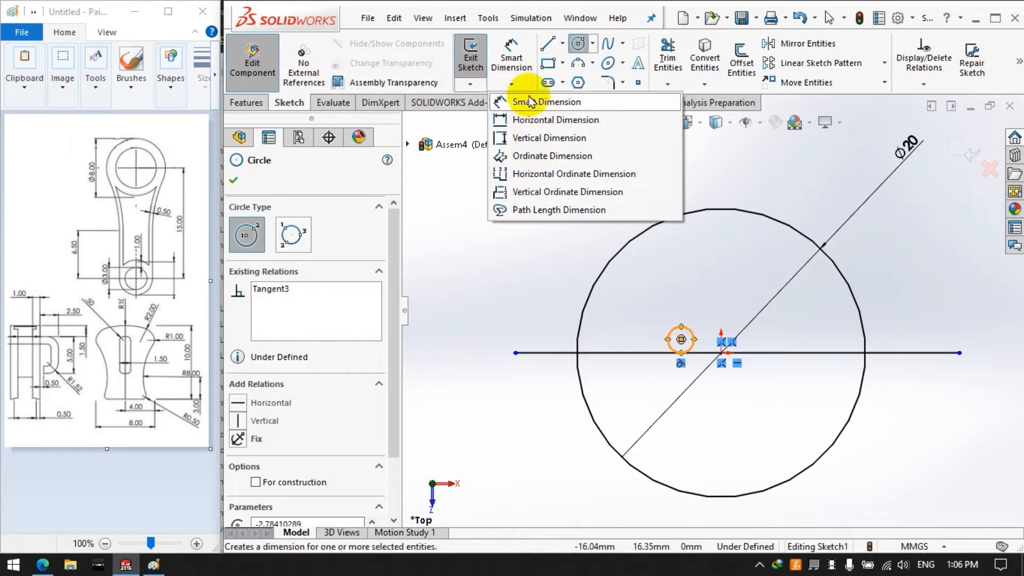
pyautogui.click(508, 102)
pyautogui.click(669, 344)
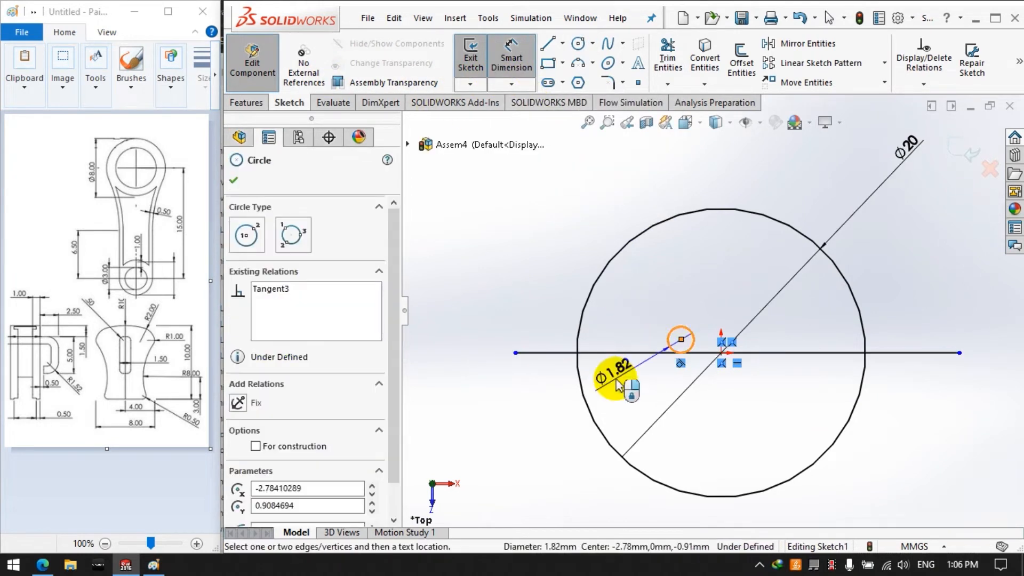
pyautogui.click(617, 383)
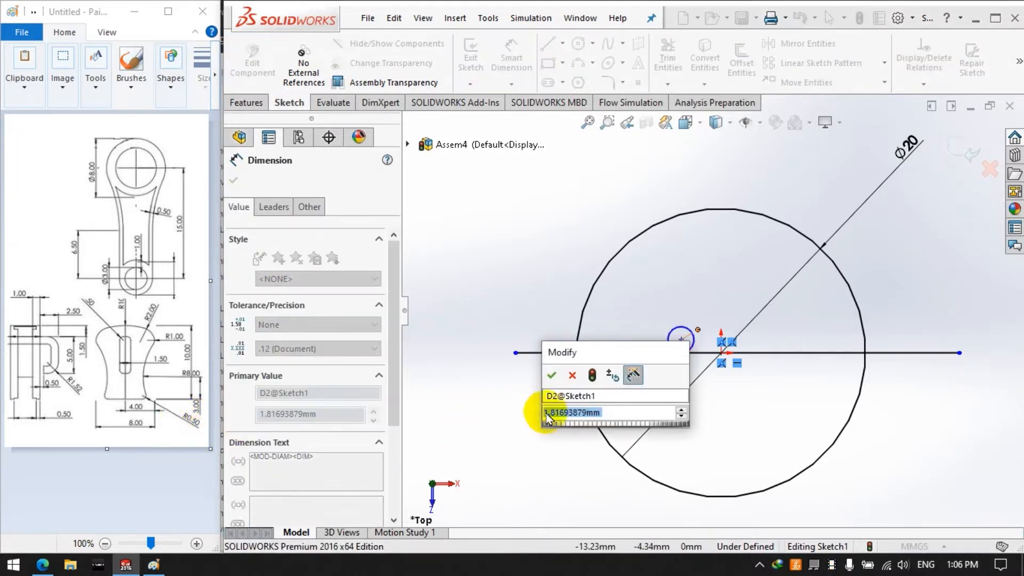
pyautogui.press('Return')
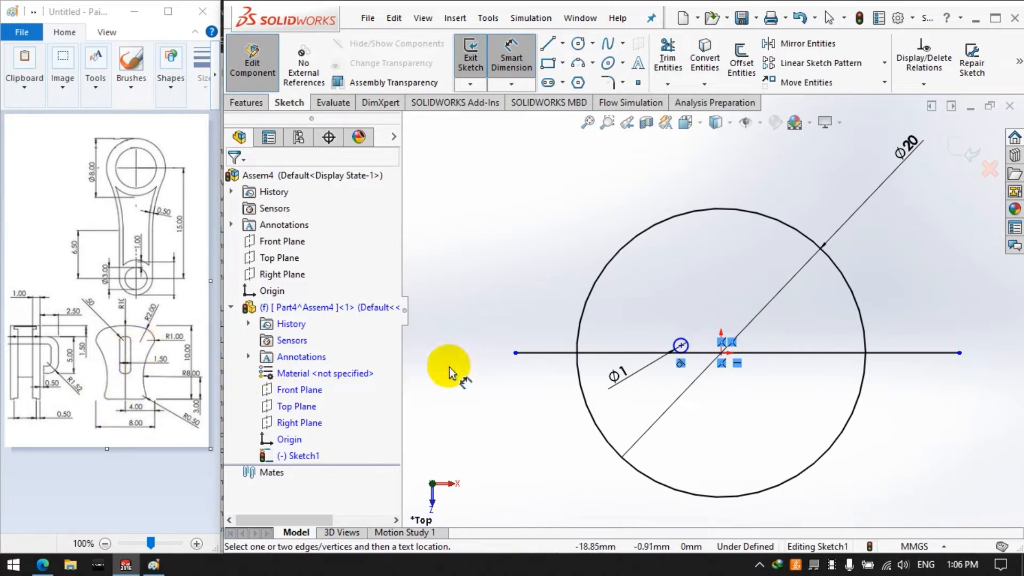
# Sketch a circle inside the upper left of the 20 mm circle, tangent to it, with a diameter of 4 mm
pyautogui.click(578, 43)
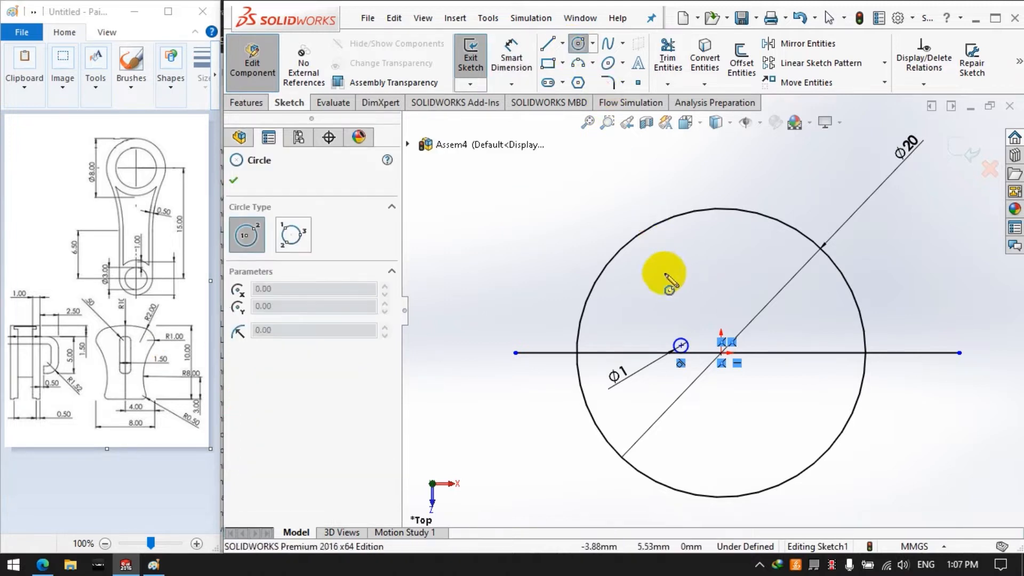
pyautogui.click(653, 251)
pyautogui.click(645, 229)
pyautogui.click(511, 60)
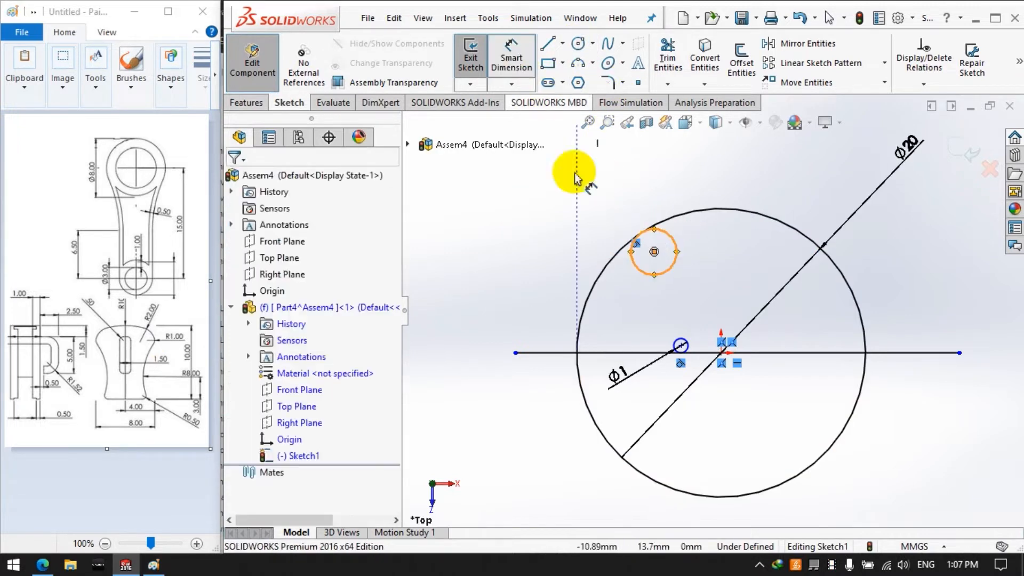
pyautogui.click(643, 274)
pyautogui.click(545, 266)
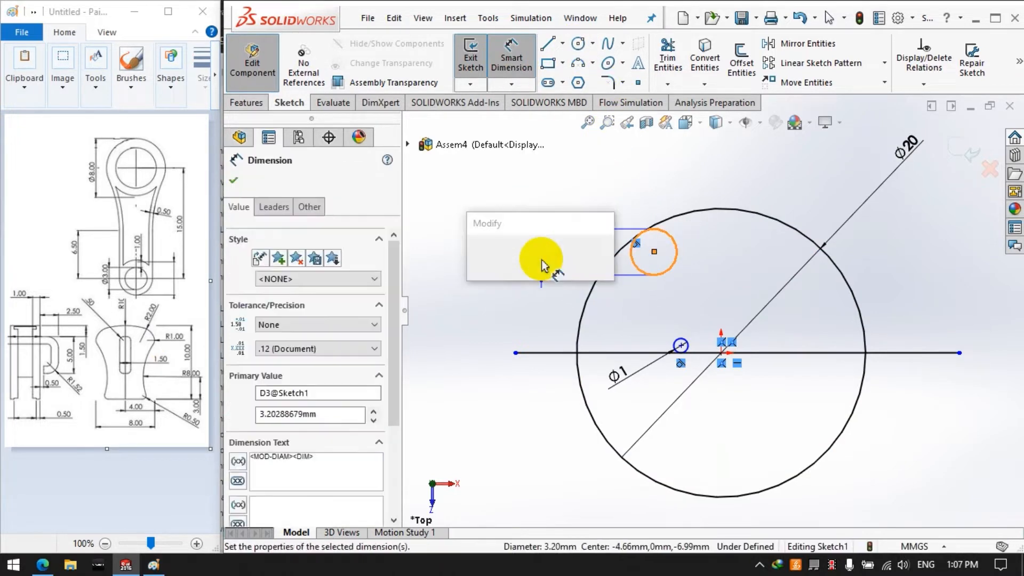
pyautogui.press('Return')
pyautogui.click(634, 302)
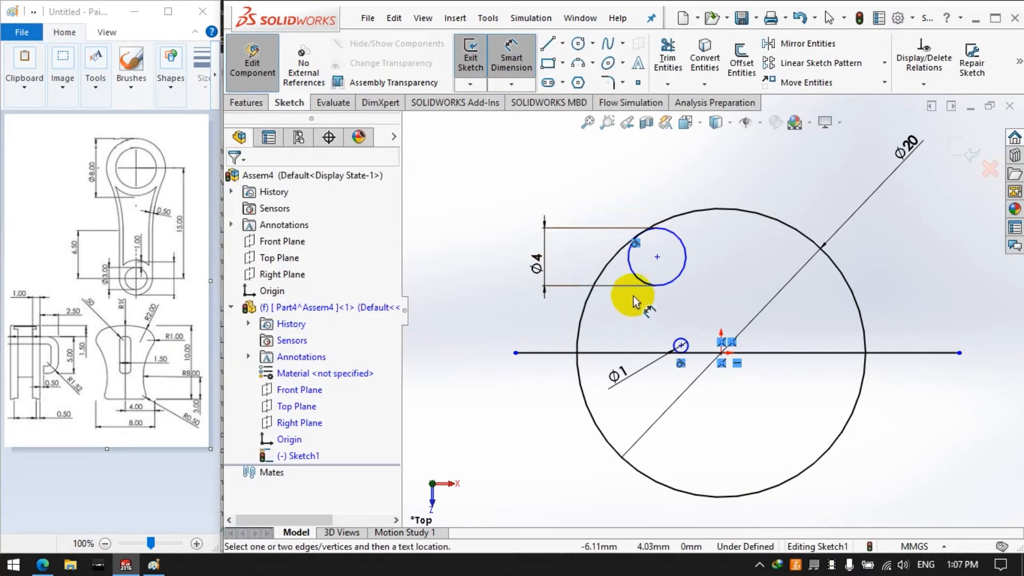
# Sketch a circle inside the 4 mm circle, passing through its centre point, and set its diameter to 2 mm
pyautogui.click(574, 44)
pyautogui.click(642, 256)
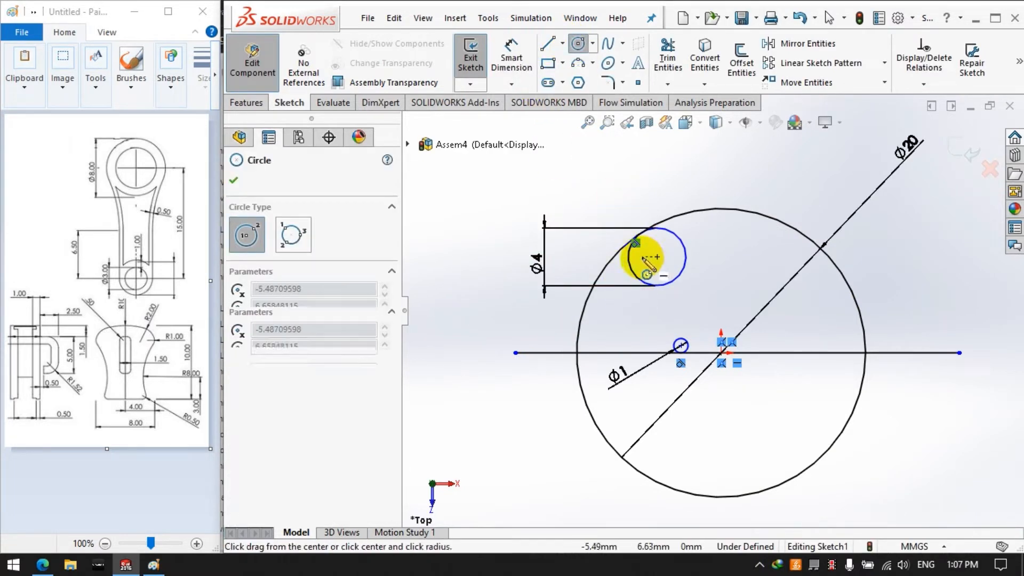
pyautogui.click(658, 256)
pyautogui.click(511, 59)
pyautogui.click(653, 274)
pyautogui.click(569, 293)
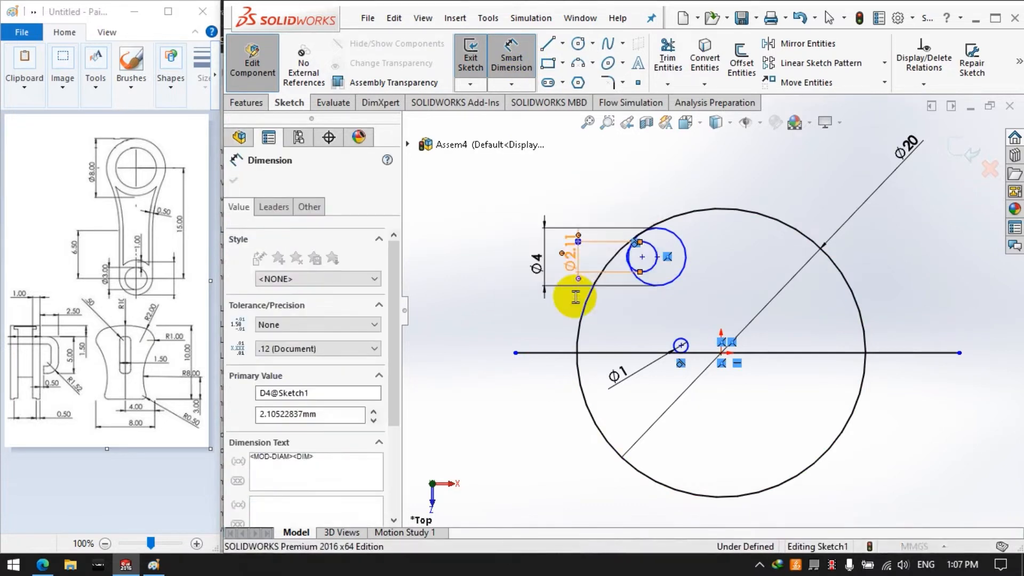
pyautogui.write('2')
pyautogui.press('Return')
pyautogui.click(635, 299)
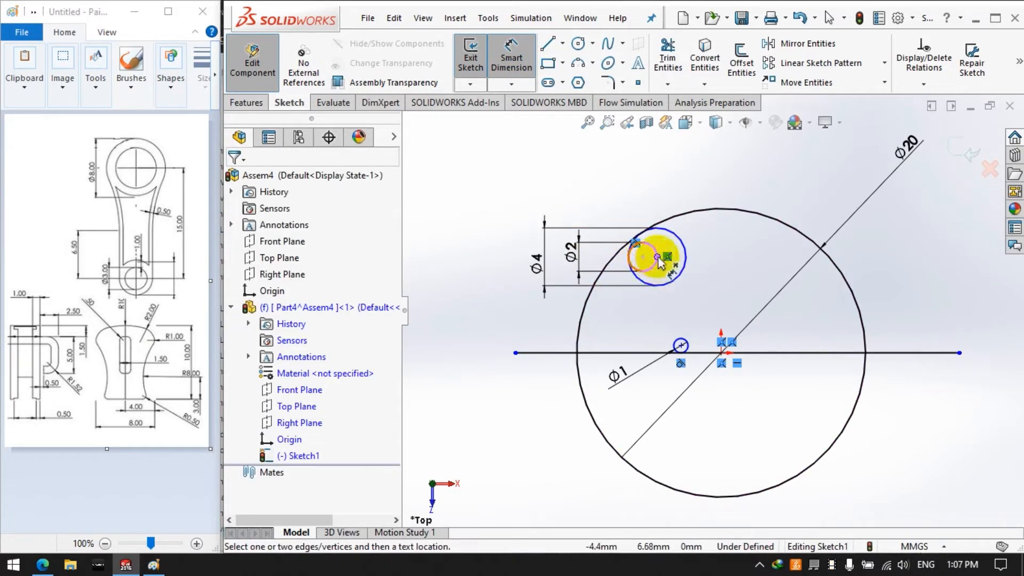
# Sketch a circle below the 4 mm circle, near the large circle's left edge, and make it tangent to the 2 mm circle
pyautogui.click(578, 43)
pyautogui.click(604, 317)
pyautogui.click(630, 315)
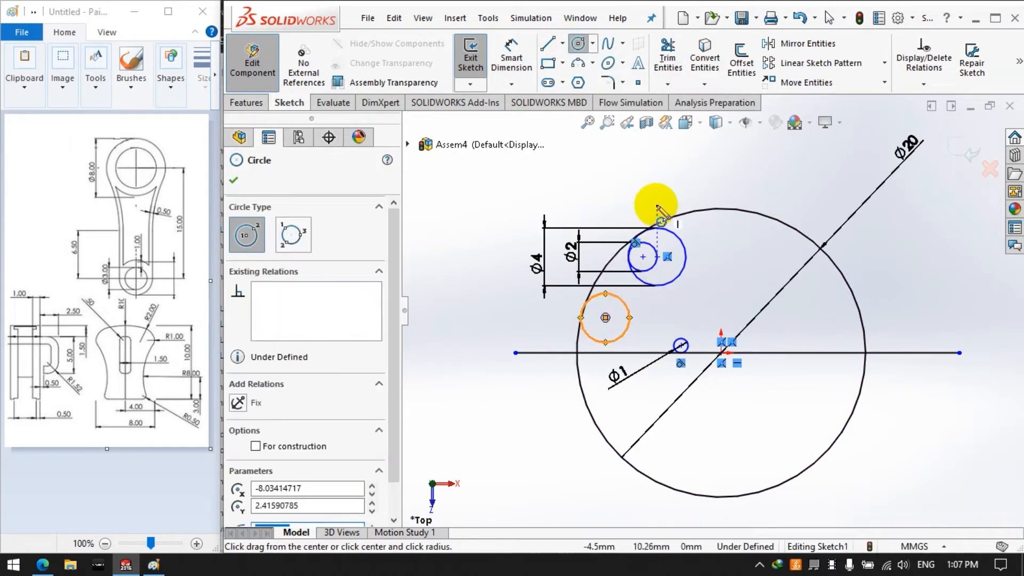
pyautogui.click(923, 83)
pyautogui.click(735, 241)
pyautogui.click(627, 306)
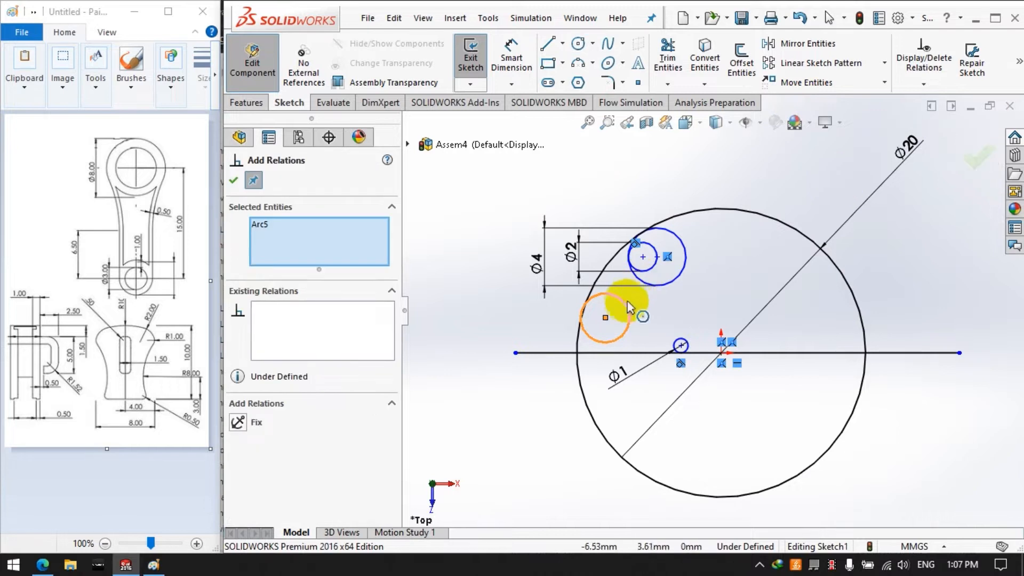
pyautogui.click(649, 276)
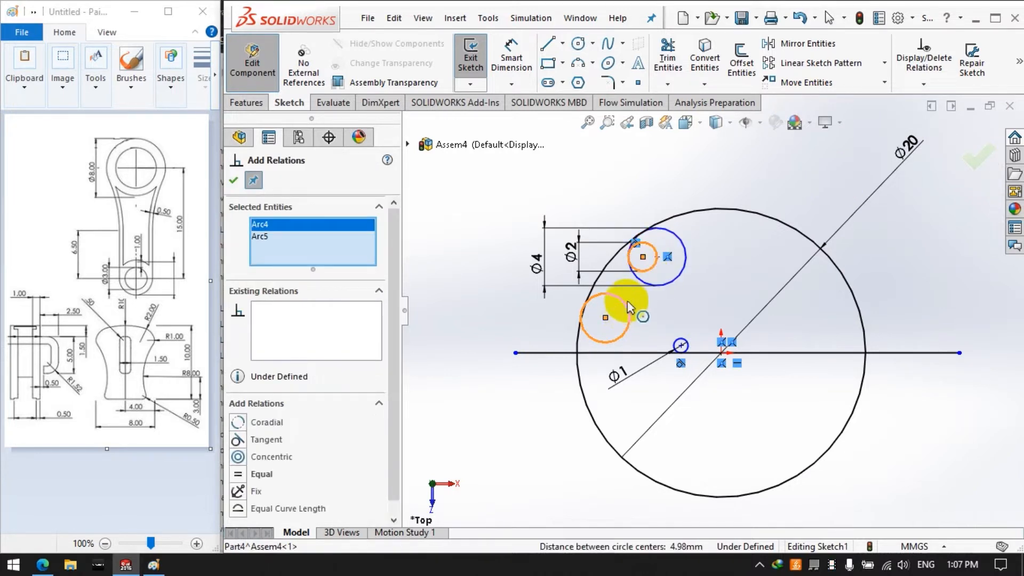
pyautogui.click(235, 440)
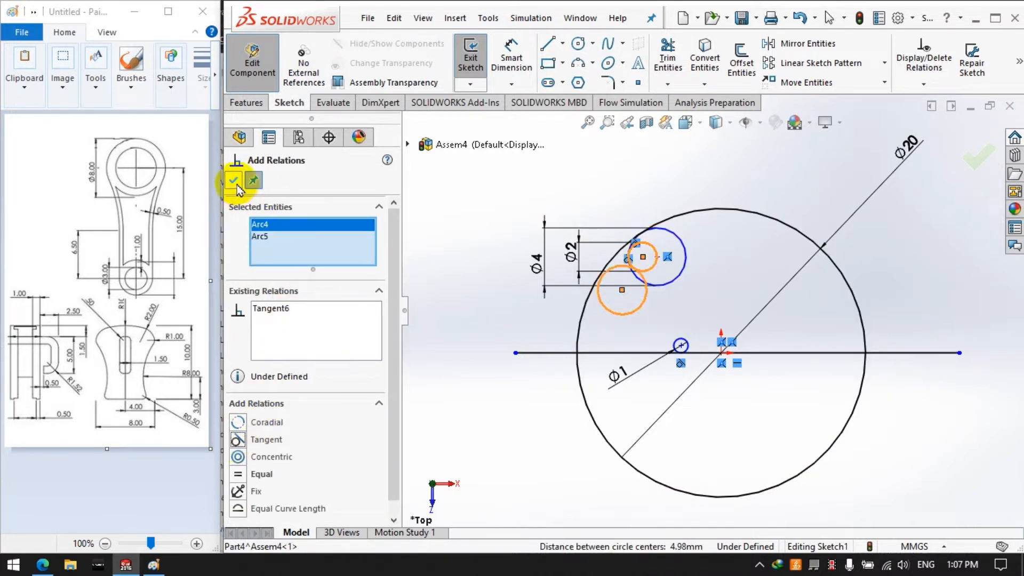
# Make the newly sketched circle tangent to the 1 mm circle as well
pyautogui.rightClick(295, 235)
pyautogui.click(323, 245)
pyautogui.click(634, 309)
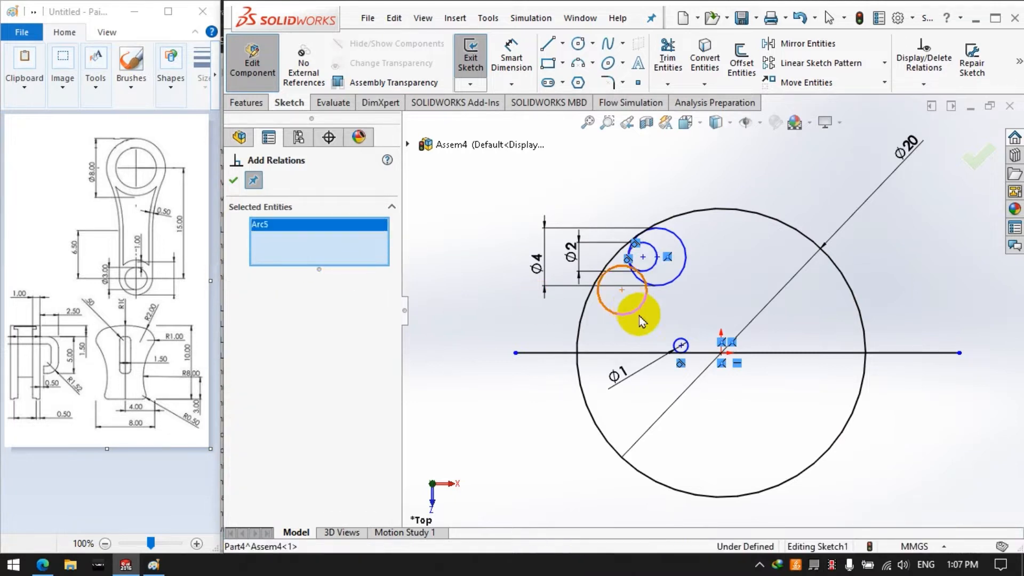
pyautogui.click(680, 345)
pyautogui.click(237, 440)
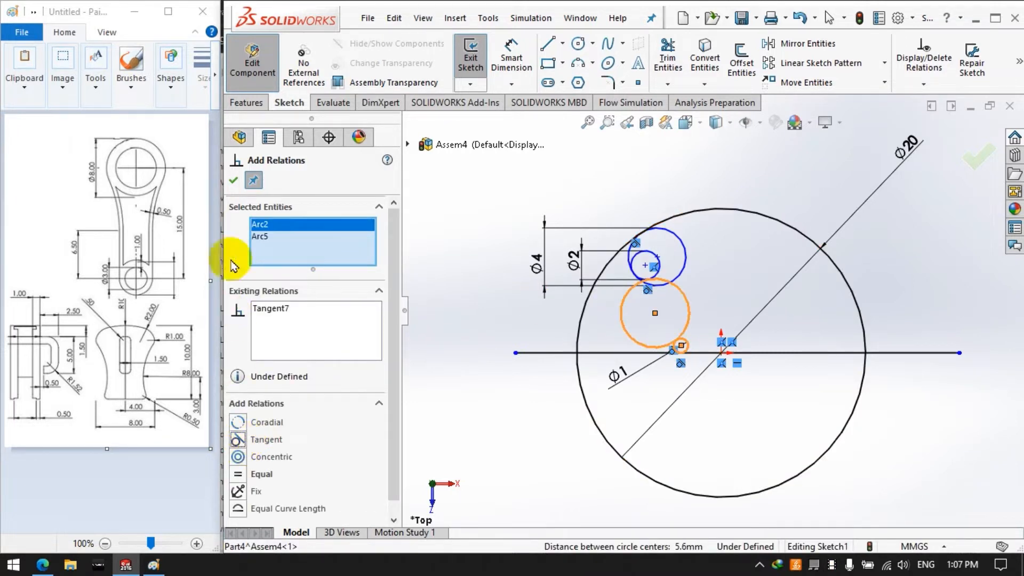
pyautogui.click(233, 180)
# Enlarge the doubly tangent circle to a diameter of about 8.4 mm and add a diameter dimension to it
pyautogui.moveTo(622, 322); pyautogui.dragTo(590, 343)
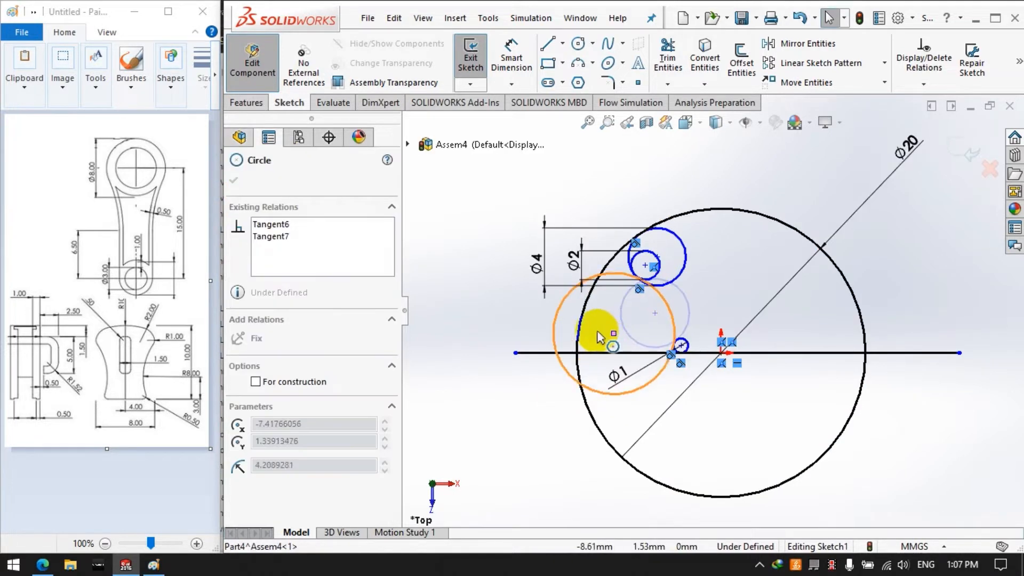
pyautogui.click(511, 58)
pyautogui.click(556, 314)
pyautogui.click(498, 315)
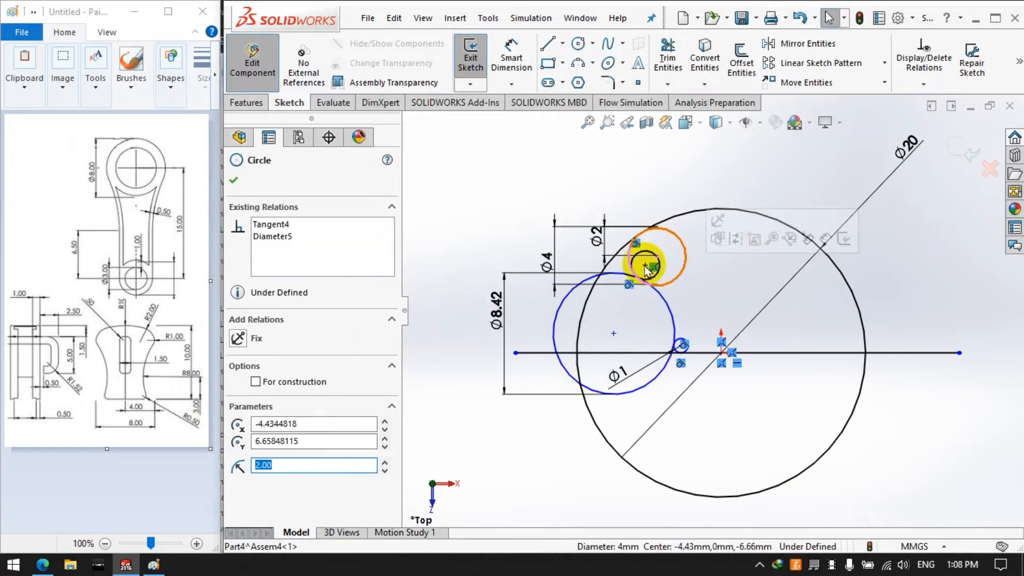
pyautogui.click(590, 151)
# Draw a construction line between the centres of the 2 mm and 4 mm circles and make it horizontal
pyautogui.click(563, 44)
pyautogui.click(595, 80)
pyautogui.click(647, 266)
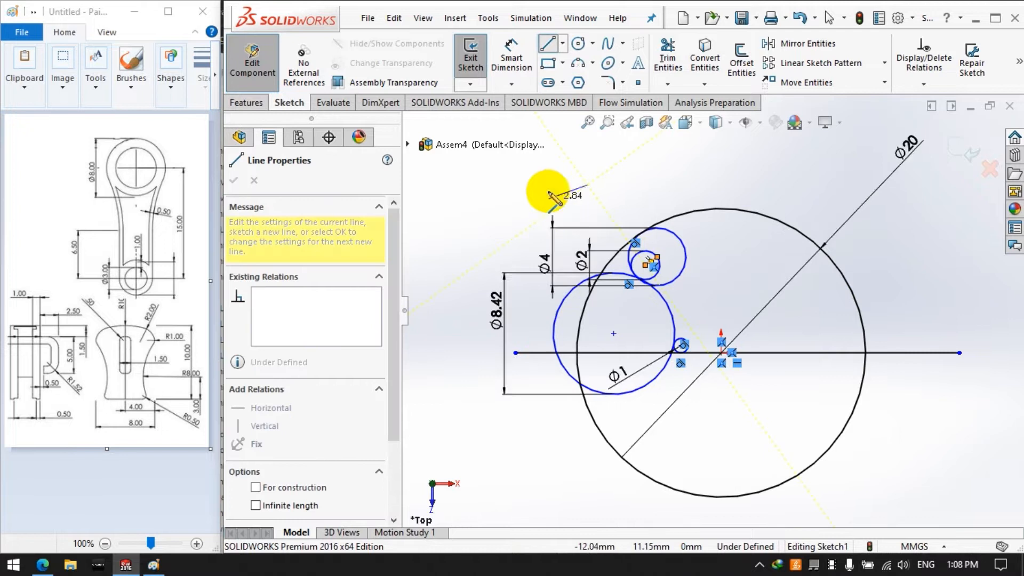
pyautogui.press('Escape')
pyautogui.scroll(-3, 678, 286)
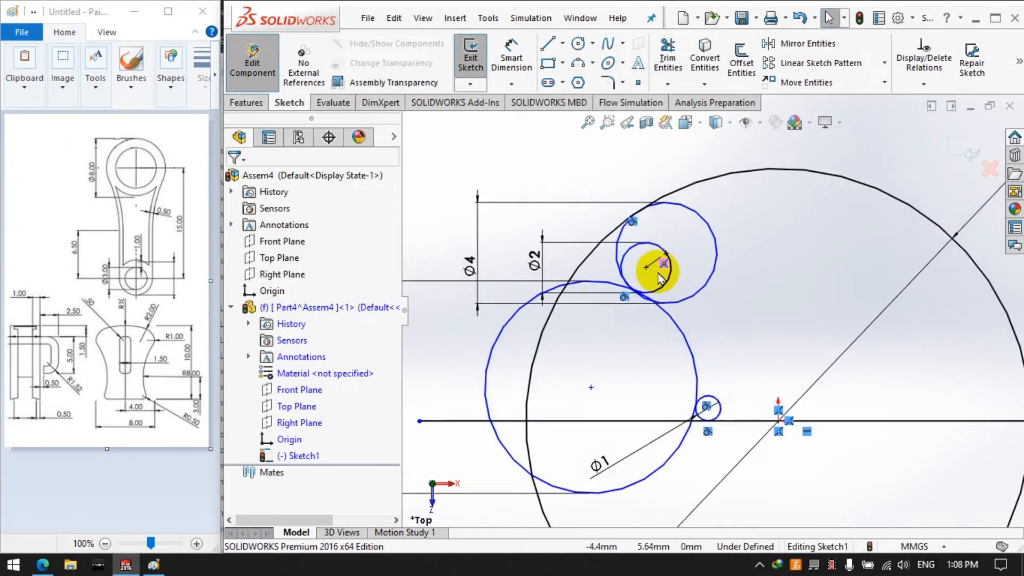
pyautogui.click(655, 268)
pyautogui.click(257, 419)
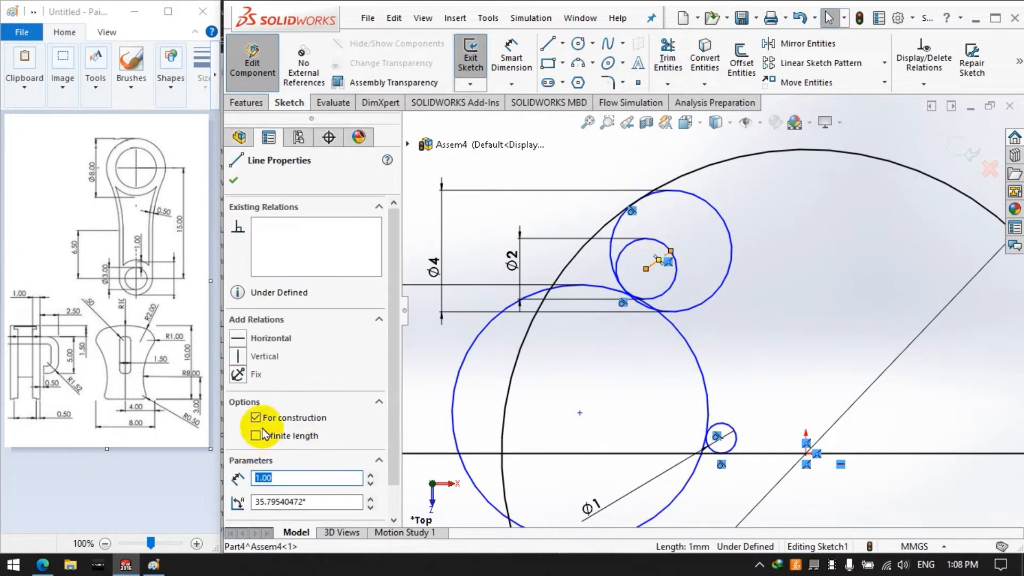
pyautogui.click(239, 338)
pyautogui.press('Escape')
pyautogui.scroll(3, 687, 359)
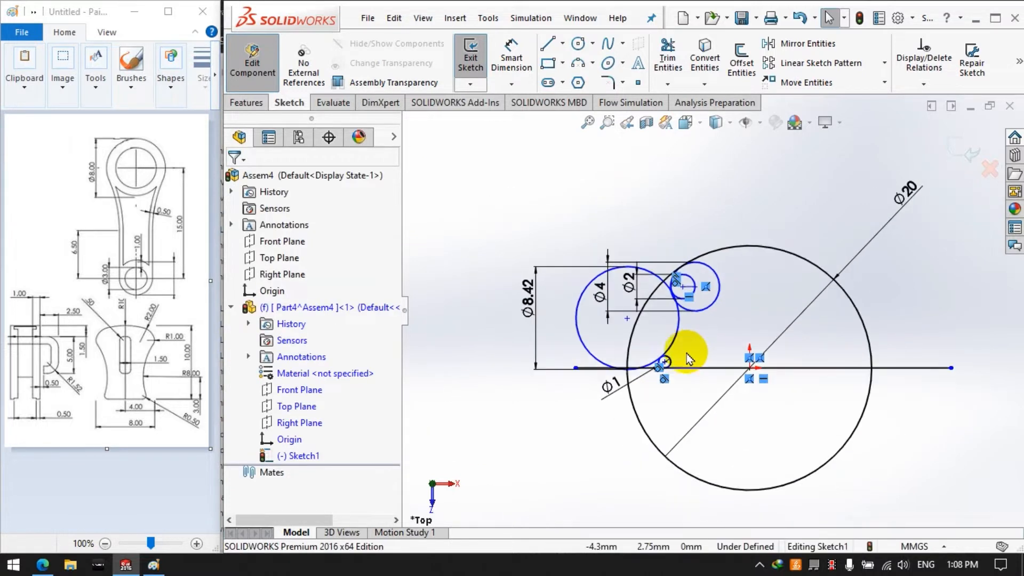
pyautogui.click(670, 339)
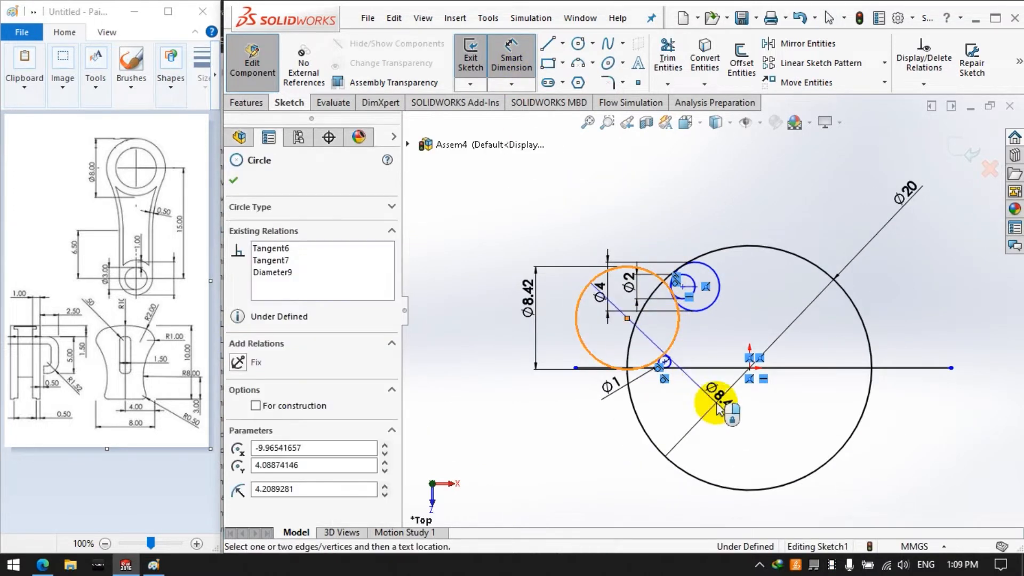
pyautogui.click(727, 421)
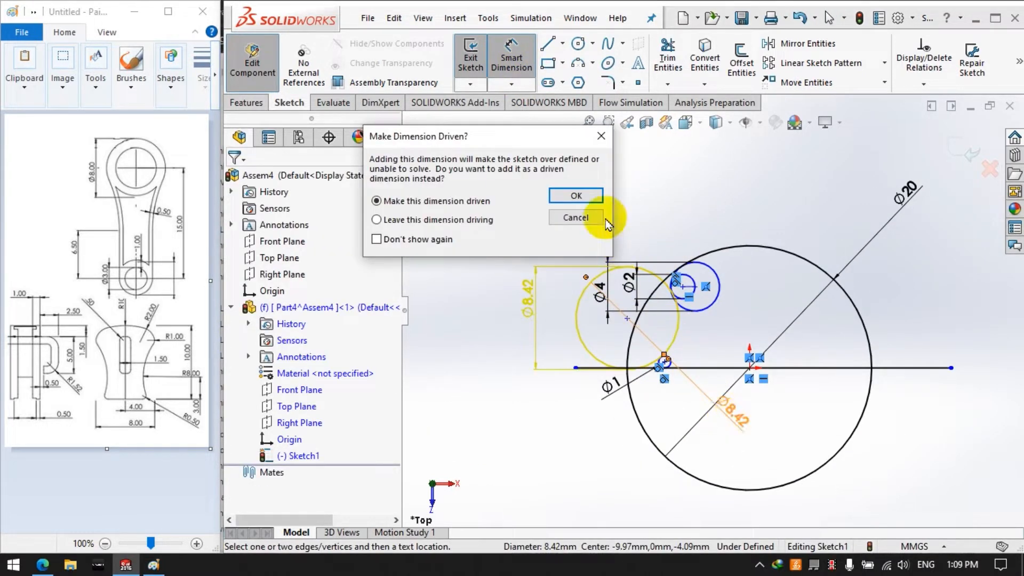
pyautogui.click(589, 218)
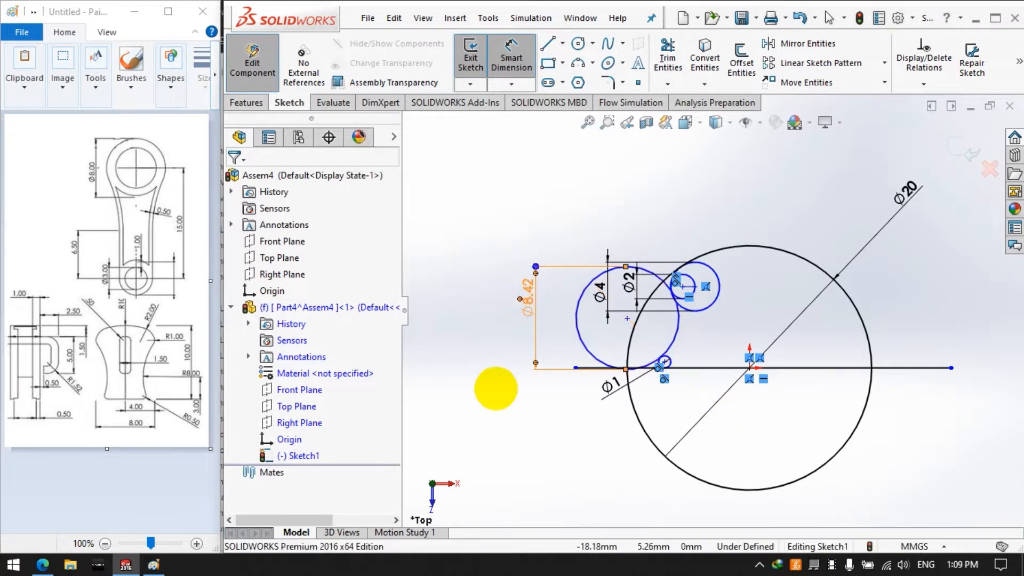
# Set the doubly tangent circle's diameter to 16 mm and slide the 1 mm circle along the horizontal line towards the origin
pyautogui.click(495, 388)
pyautogui.write('16')
pyautogui.press('Return')
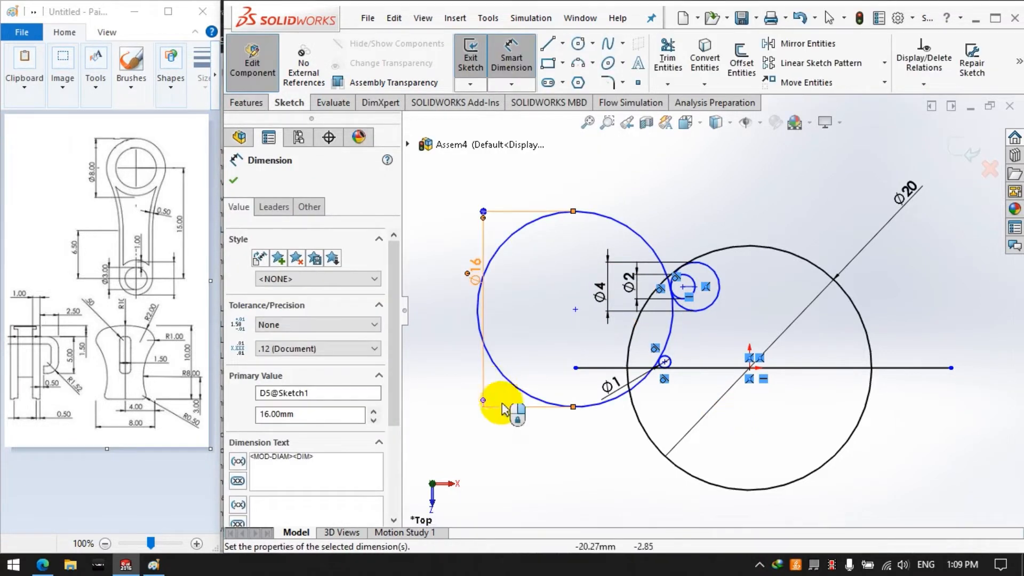
pyautogui.click(578, 453)
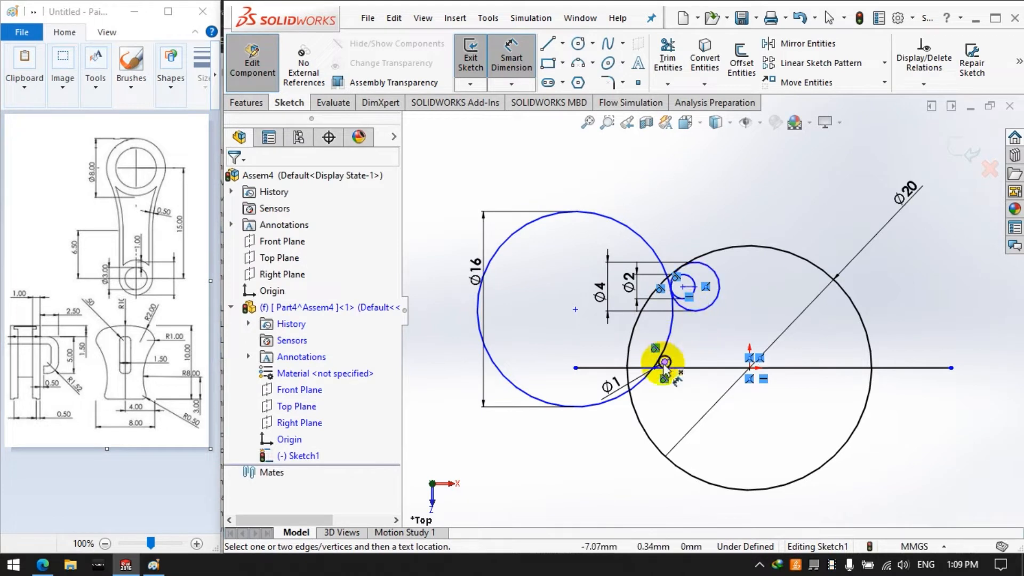
pyautogui.press('Escape')
pyautogui.moveTo(665, 363); pyautogui.dragTo(694, 362)
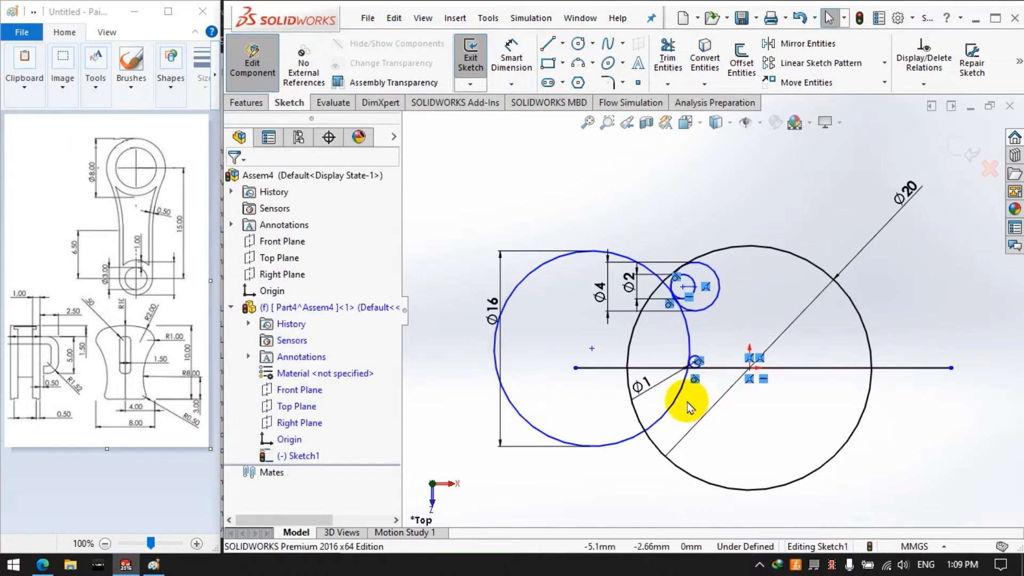
# Place a point at the leftmost spot of the 2 mm circle and dimension it horizontally 4 mm from the origin
pyautogui.click(638, 82)
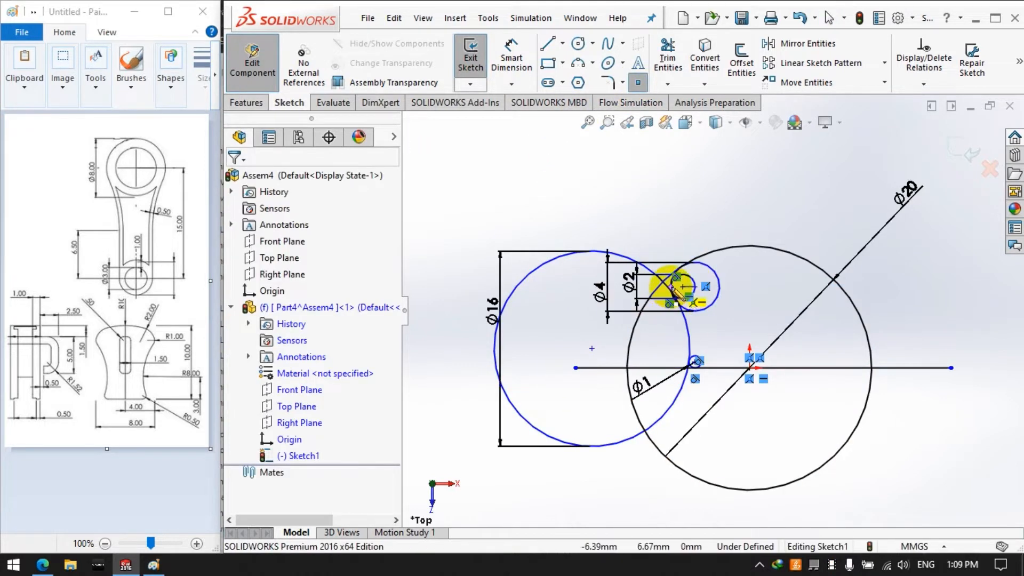
pyautogui.click(670, 286)
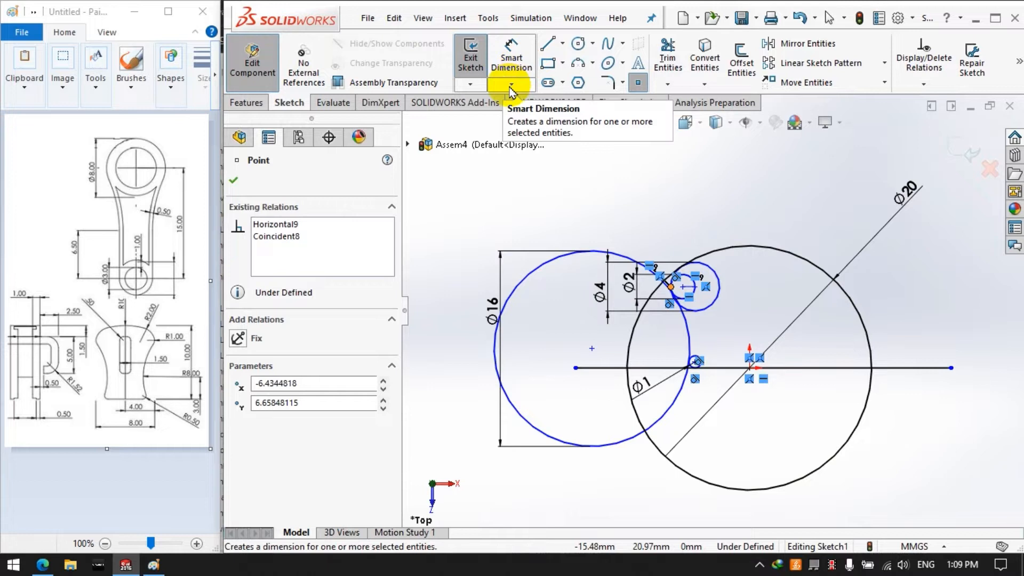
pyautogui.click(510, 69)
pyautogui.click(671, 286)
pyautogui.click(749, 369)
pyautogui.click(738, 435)
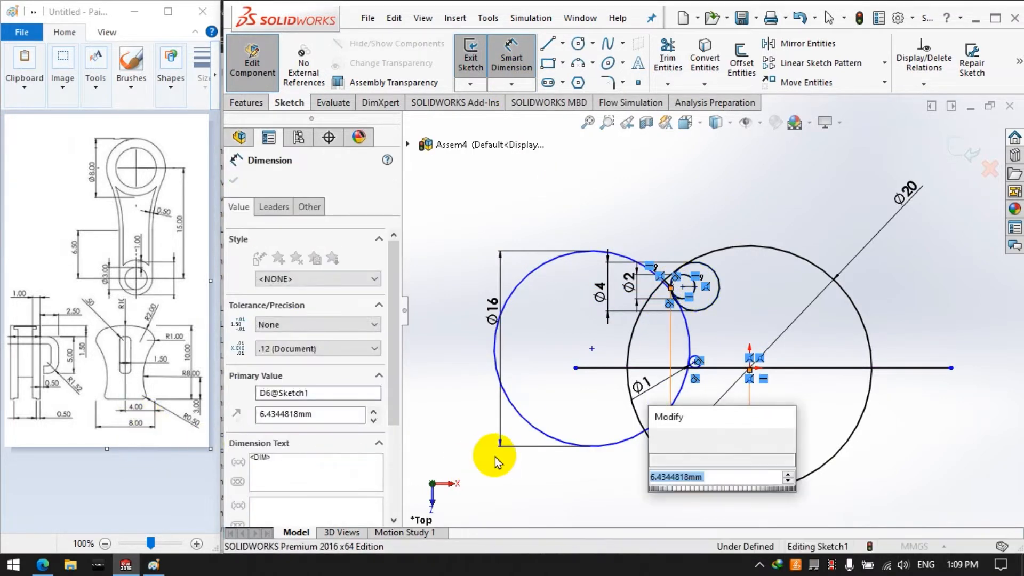
pyautogui.write('4')
pyautogui.press('Return')
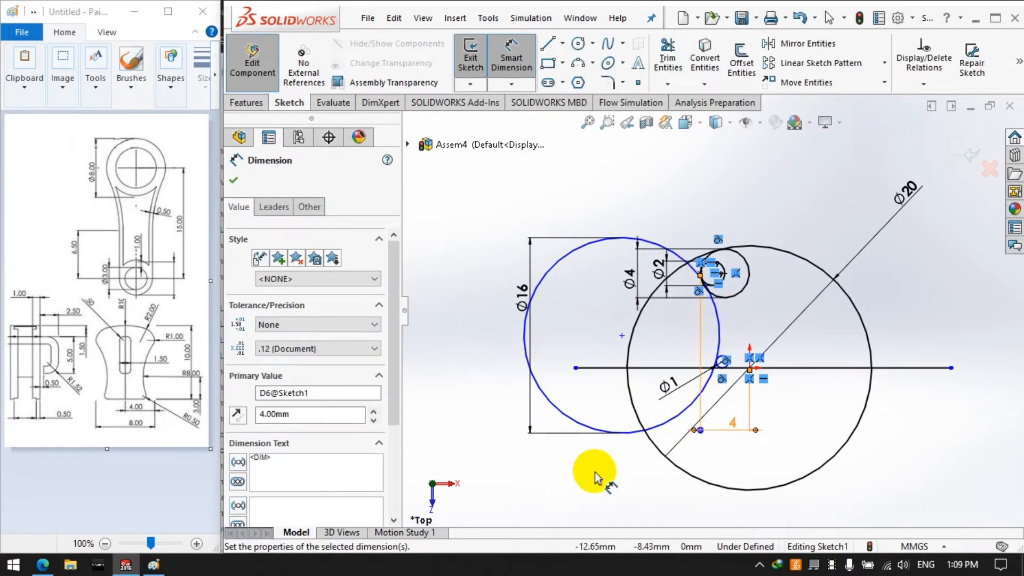
pyautogui.click(596, 475)
# Draw a vertical construction line from the origin up past the edge of the 20 mm circle
pyautogui.scroll(-1, 886, 243)
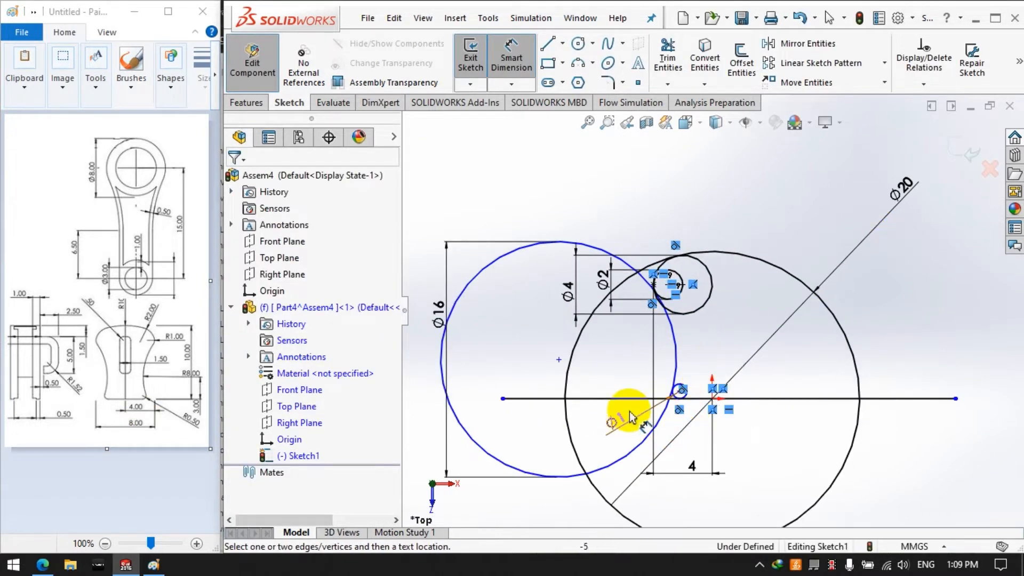
pyautogui.click(555, 54)
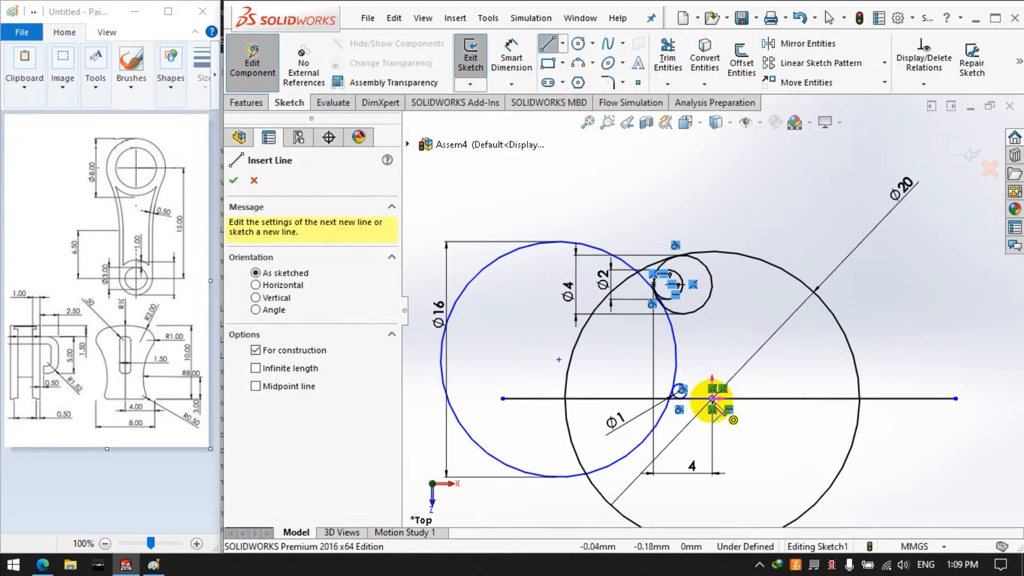
pyautogui.click(713, 206)
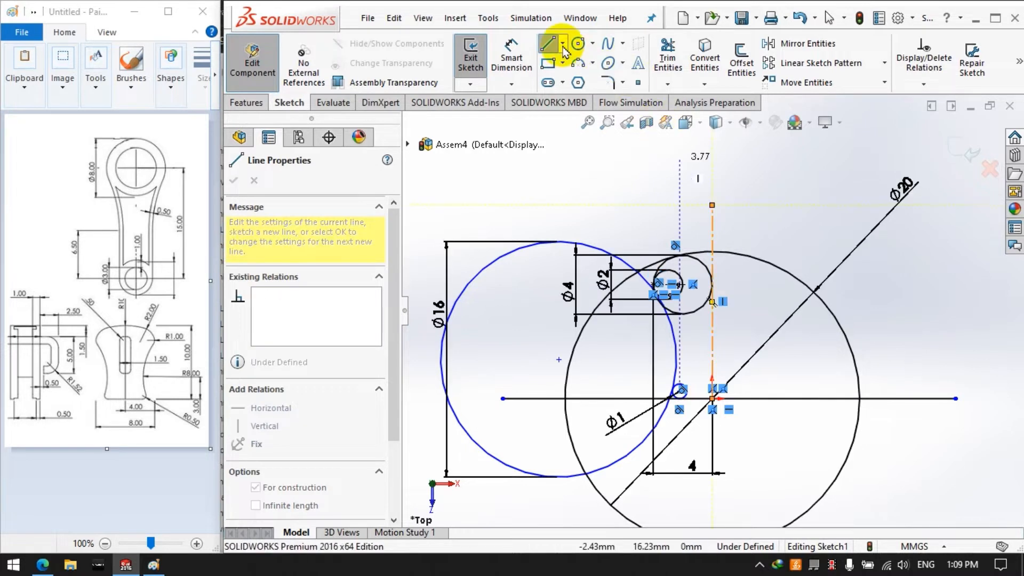
# Mirror copies of the 16 mm, 4 mm, 2 mm and 1 mm circles about the vertical construction line
pyautogui.click(804, 45)
pyautogui.click(272, 355)
pyautogui.click(712, 343)
pyautogui.click(308, 291)
pyautogui.click(676, 341)
pyautogui.click(687, 316)
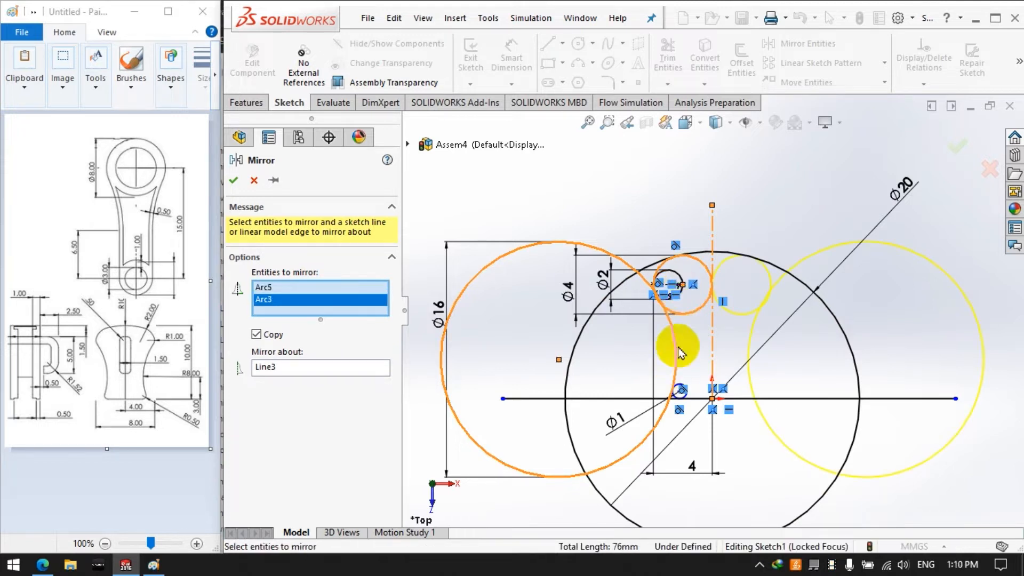
pyautogui.scroll(-3, 689, 294)
pyautogui.click(676, 302)
pyautogui.scroll(3, 678, 389)
pyautogui.scroll(-3, 709, 347)
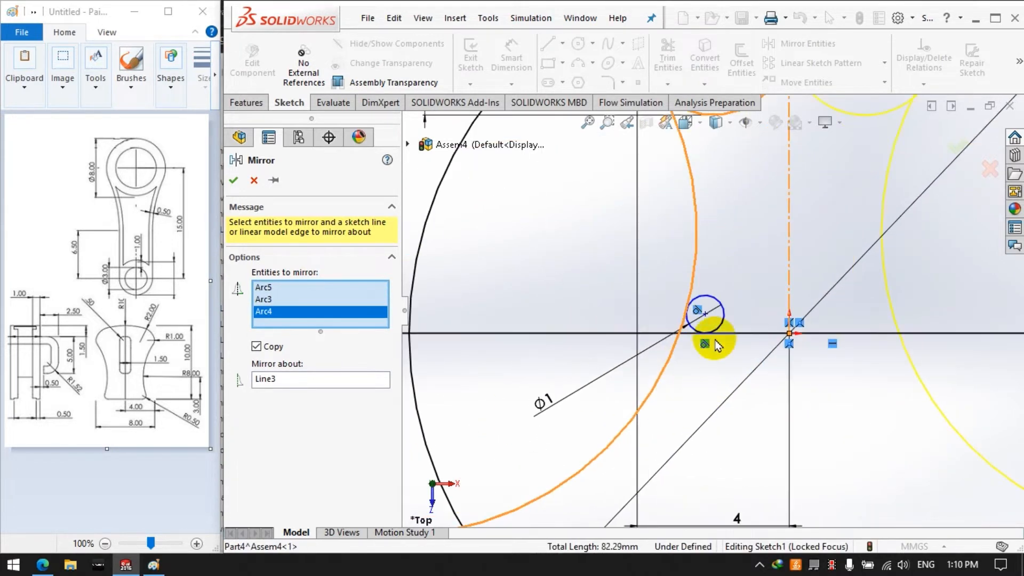
pyautogui.click(709, 348)
pyautogui.scroll(3, 705, 368)
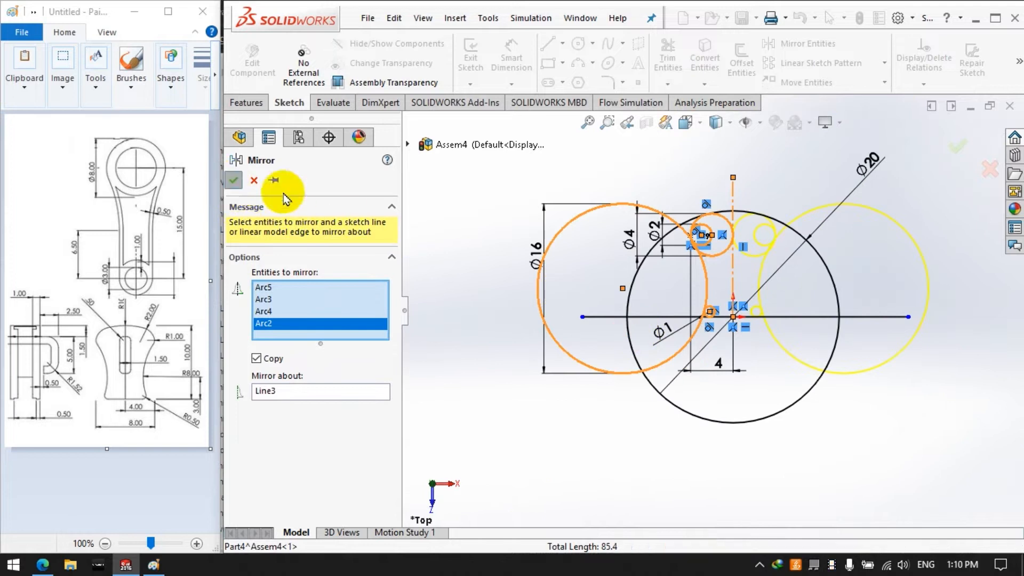
pyautogui.click(232, 181)
# Trim the outer arcs of the 16 mm circles, the 20 mm circle's lower half and the baseline beyond the right 1 mm circle
pyautogui.click(667, 58)
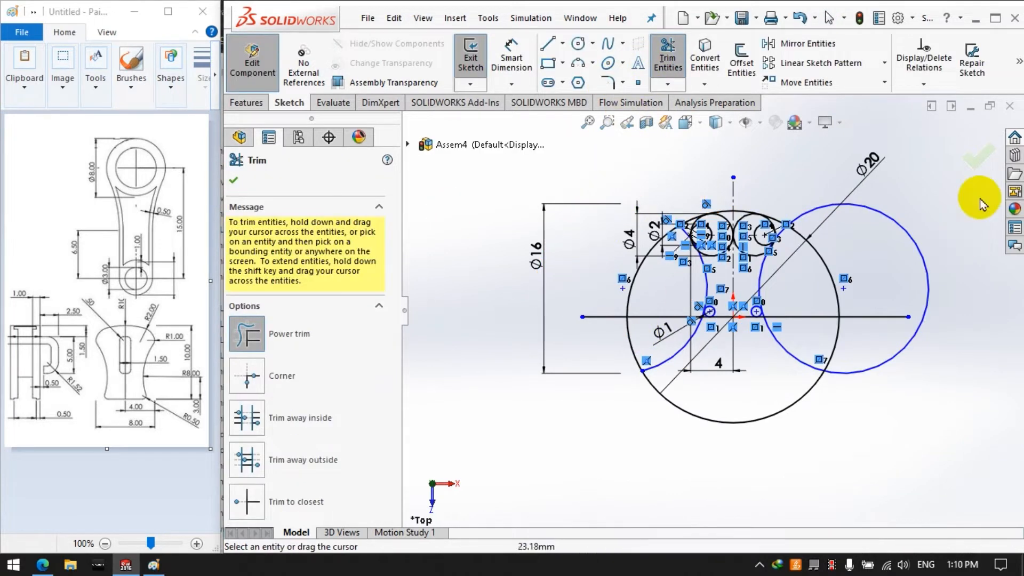
pyautogui.scroll(-3, 875, 296)
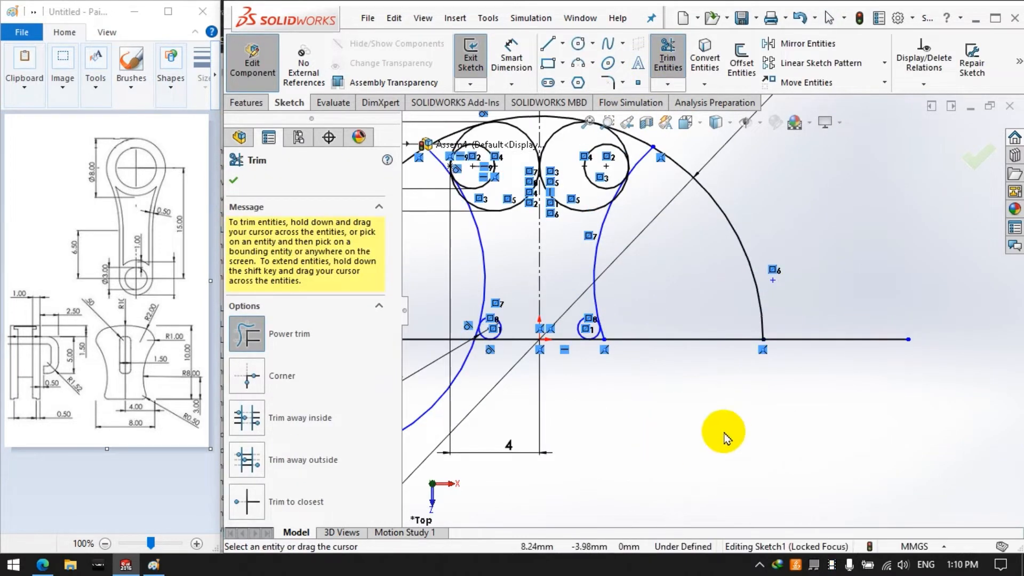
pyautogui.scroll(-5, 647, 354)
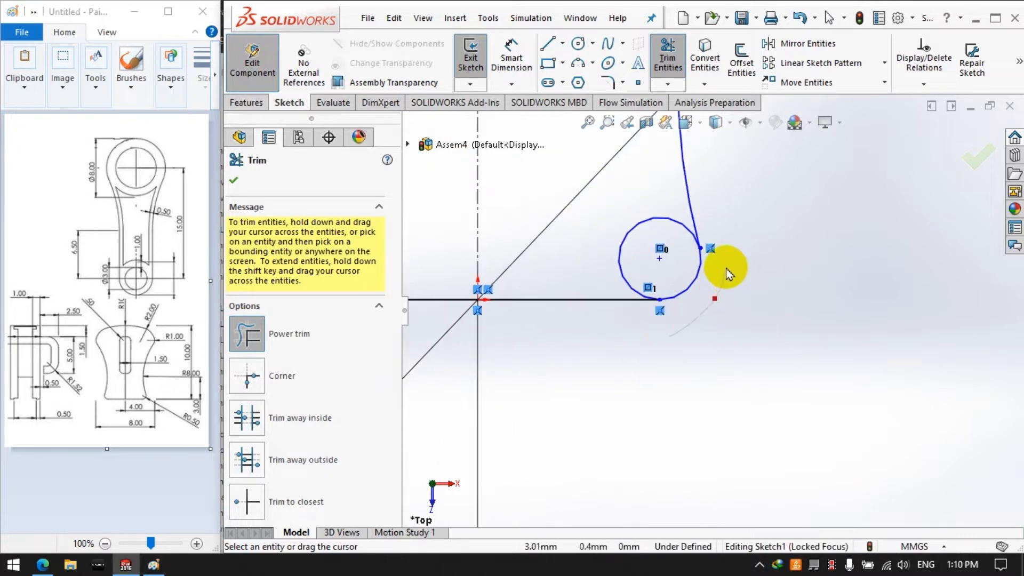
pyautogui.scroll(6, 739, 327)
pyautogui.scroll(-6, 501, 335)
pyautogui.moveTo(665, 305); pyautogui.dragTo(686, 283)
# Trim the left 16 mm arc back to its tangent point with the 2 mm circle and remove the overlapping 4 mm circle section
pyautogui.scroll(5, 685, 287)
pyautogui.scroll(-6, 715, 269)
pyautogui.moveTo(573, 344)
pyautogui.mouseDown()
pyautogui.moveTo(599, 300)
pyautogui.moveTo(587, 336)
pyautogui.mouseUp()
pyautogui.scroll(-5, 629, 341)
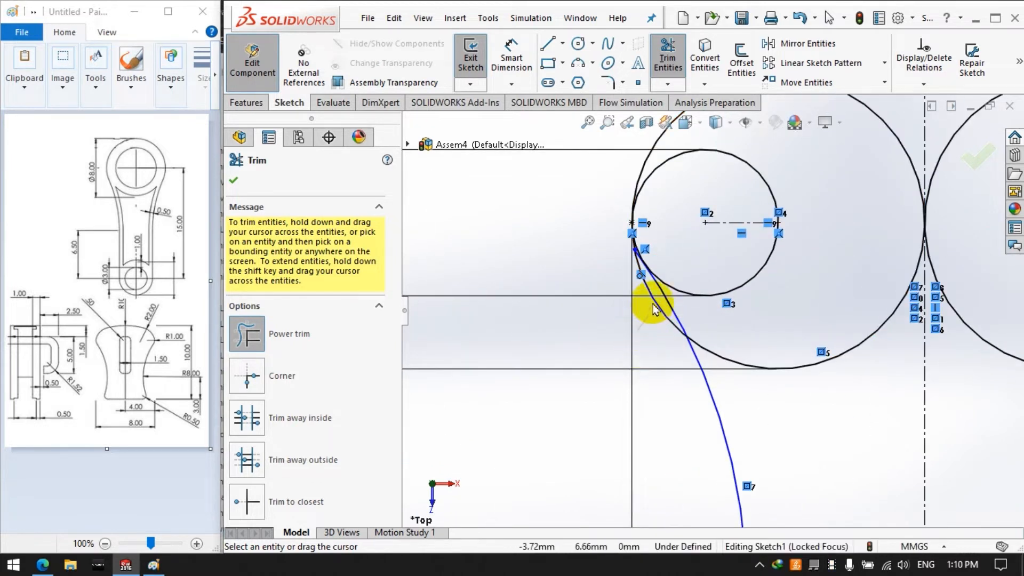
pyautogui.scroll(-5, 636, 280)
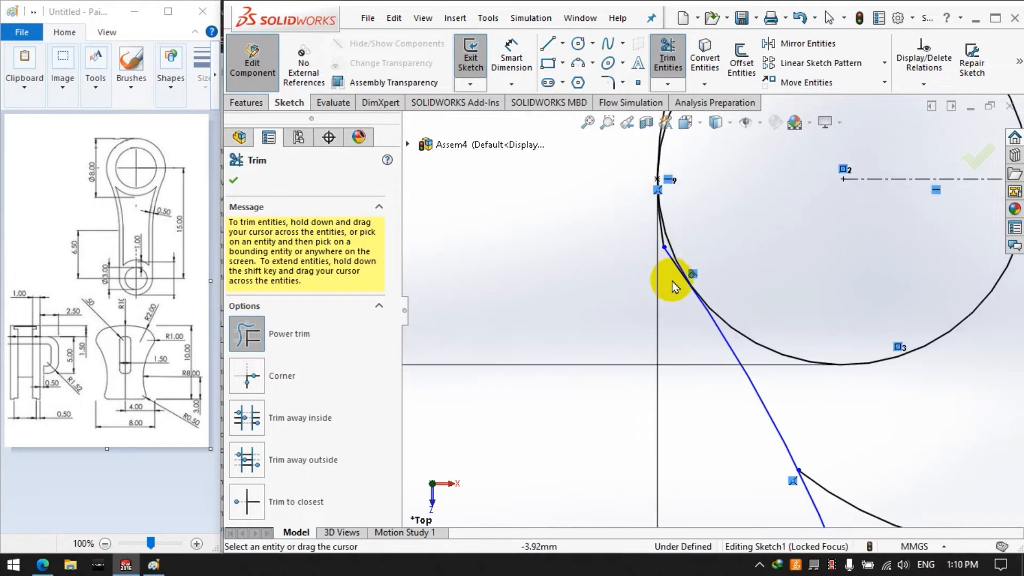
pyautogui.scroll(-1, 677, 288)
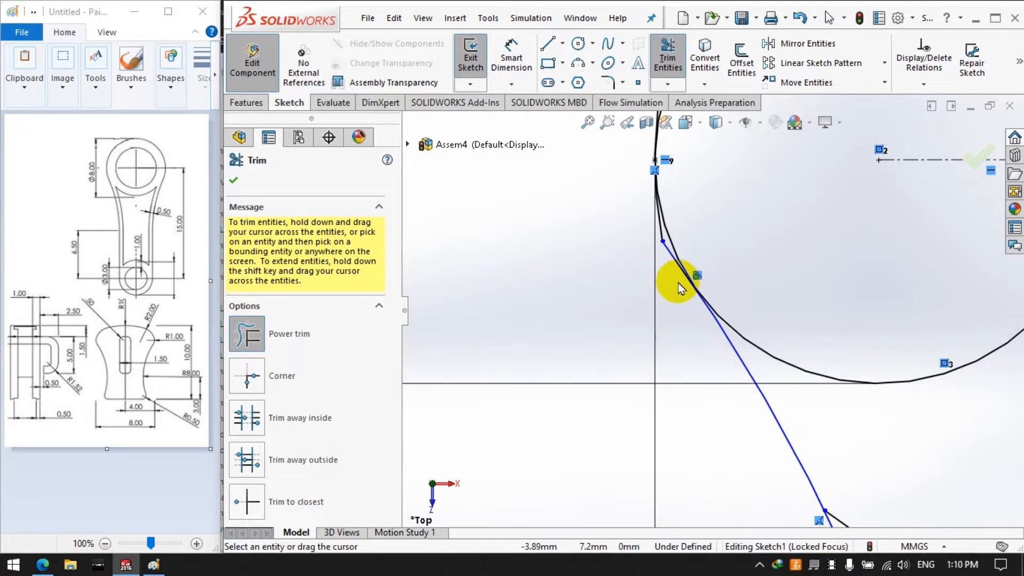
pyautogui.scroll(-3, 685, 285)
pyautogui.moveTo(672, 269); pyautogui.dragTo(645, 207)
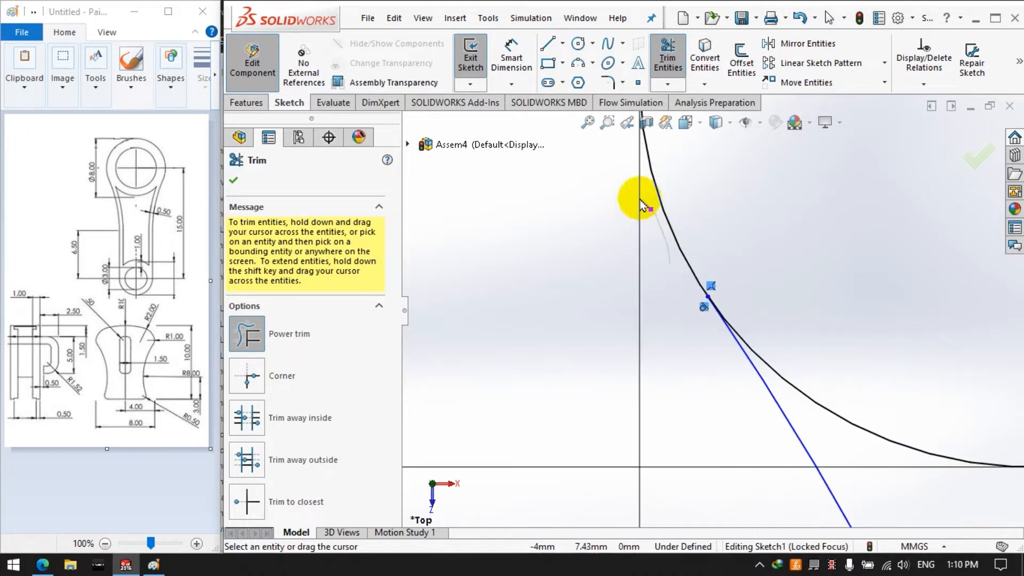
# Trim the right 16 mm arc back to the 2 mm circle and remove the 20 mm circle's arc outside the right 4 mm circle
pyautogui.scroll(5, 608, 289)
pyautogui.scroll(8, 619, 289)
pyautogui.scroll(-3, 920, 297)
pyautogui.moveTo(816, 335); pyautogui.dragTo(801, 220)
pyautogui.scroll(-4, 800, 309)
pyautogui.scroll(-4, 693, 389)
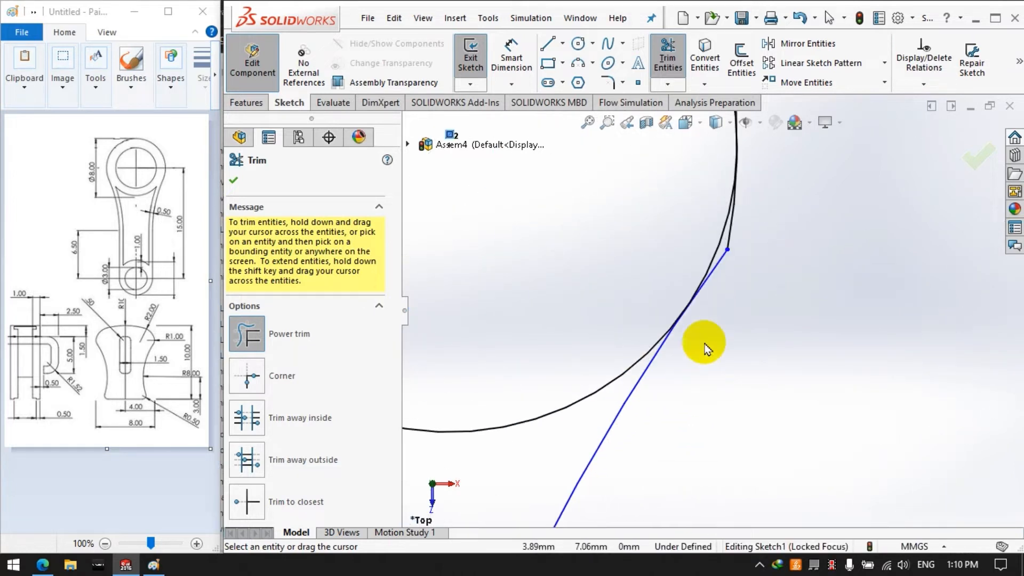
pyautogui.scroll(8, 736, 229)
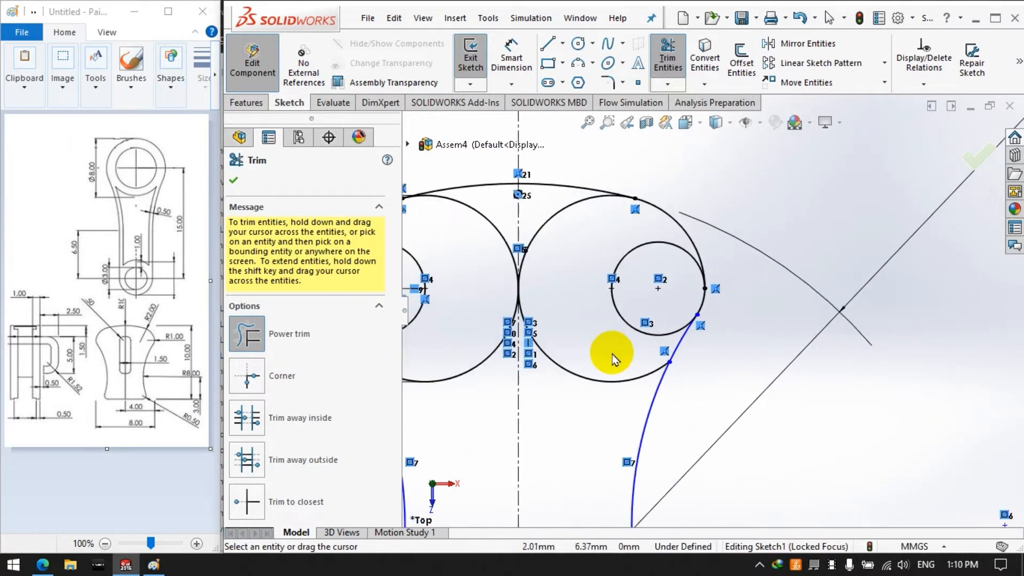
# Trim the inner arcs of both 4 mm circles and the lower inner arc of the left 2 mm circle
pyautogui.moveTo(445, 362)
pyautogui.mouseDown()
pyautogui.moveTo(472, 181)
pyautogui.moveTo(531, 198)
pyautogui.mouseUp()
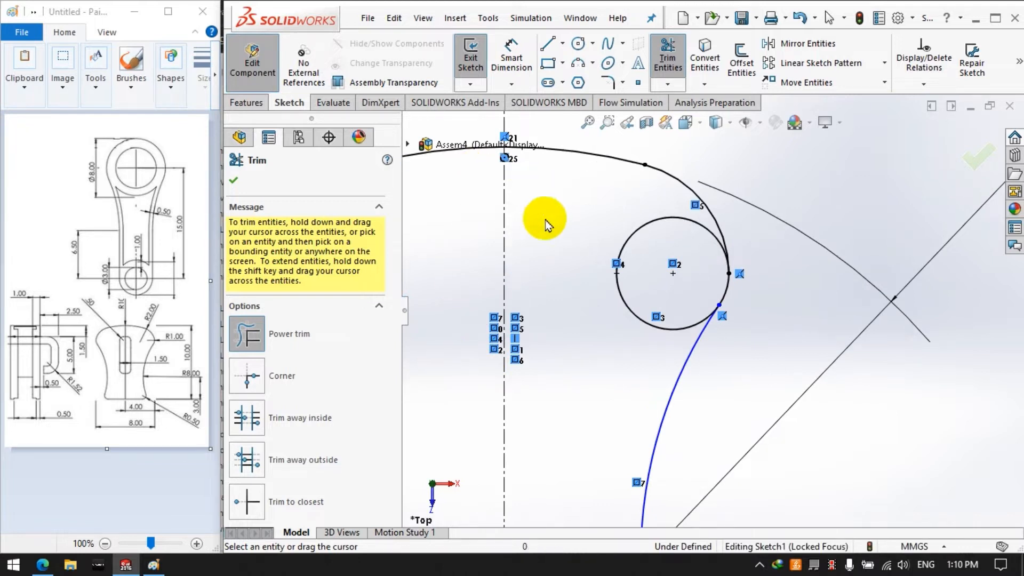
pyautogui.scroll(3, 693, 299)
pyautogui.scroll(-4, 679, 320)
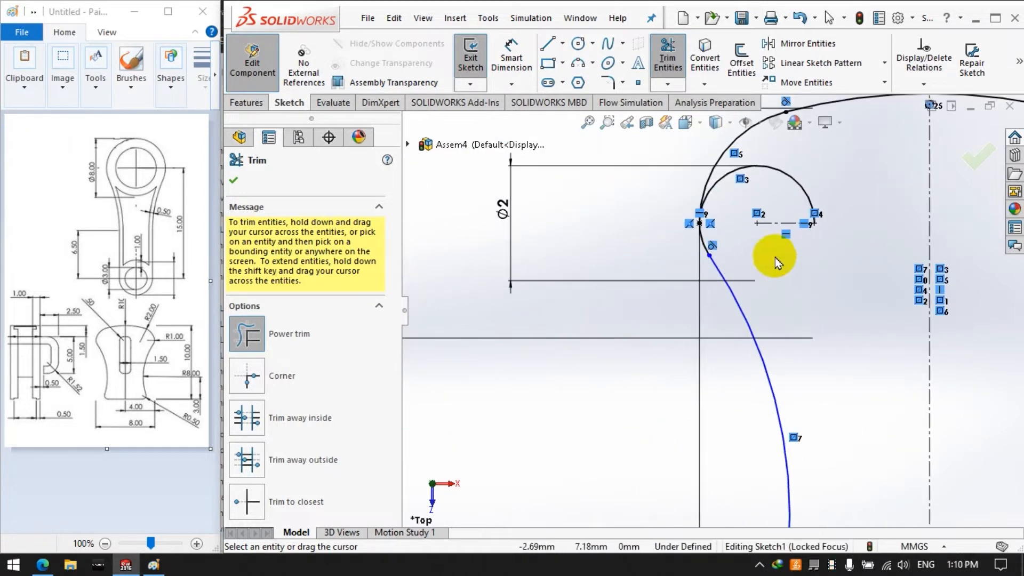
# Trim the inner arcs of the 1 mm circles at the profile's lower corners
pyautogui.scroll(3, 780, 159)
pyautogui.scroll(-4, 787, 466)
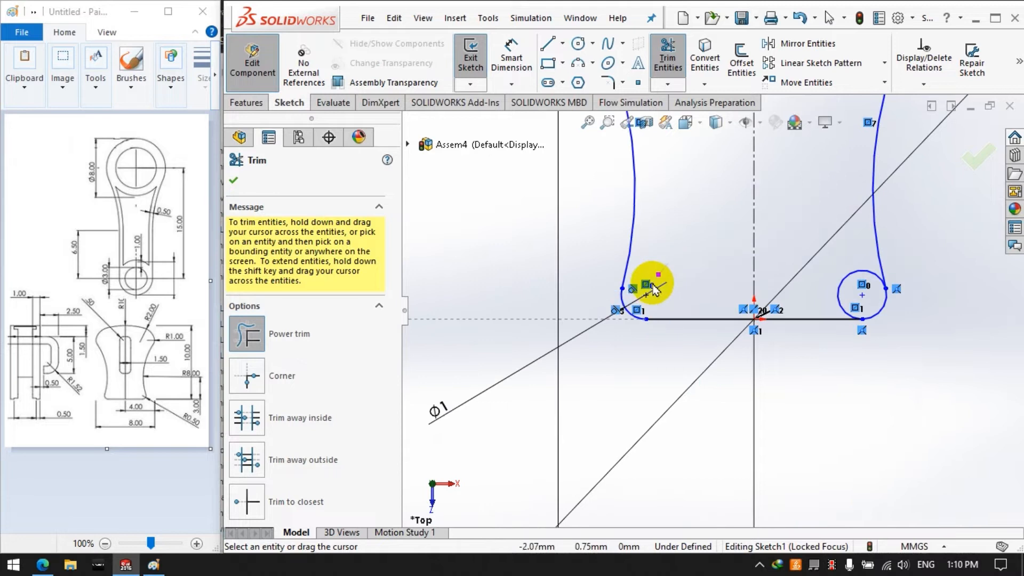
pyautogui.scroll(4, 828, 261)
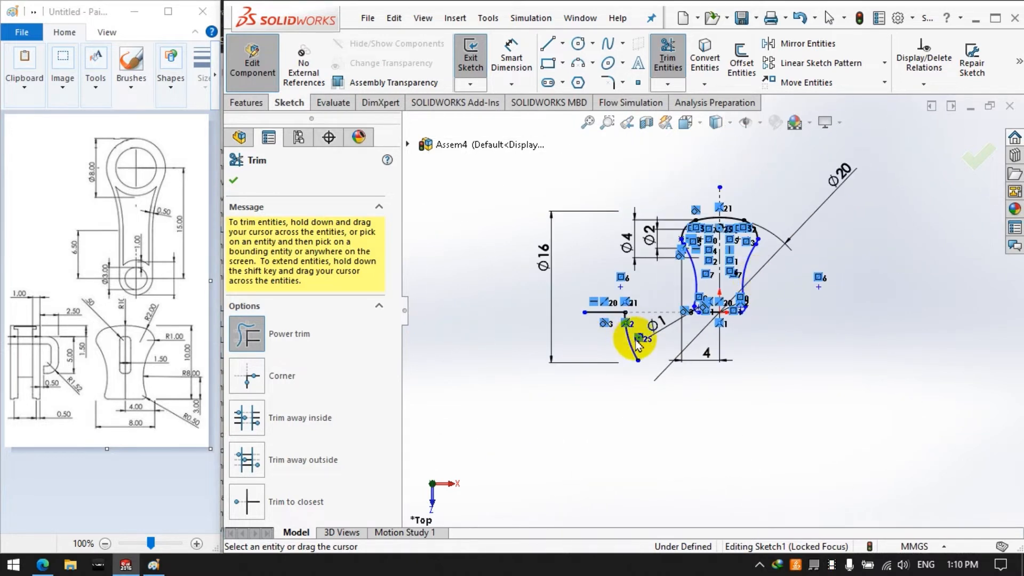
# Check the trimmed profile's outline and rounded corners for leftover segments and finish trimming
pyautogui.scroll(-3, 731, 222)
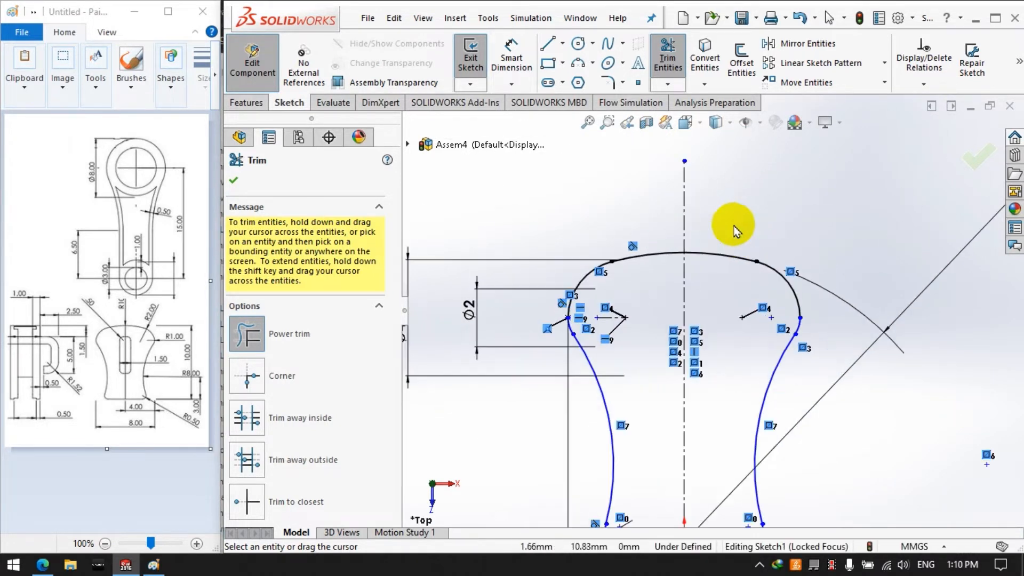
pyautogui.scroll(-3, 630, 330)
pyautogui.scroll(1, 693, 336)
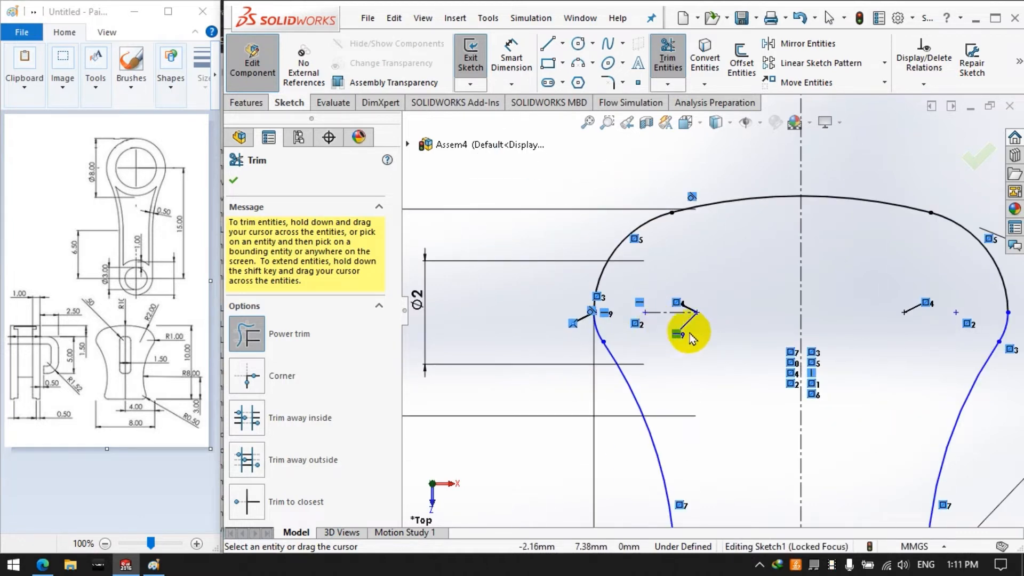
pyautogui.scroll(3, 672, 333)
pyautogui.scroll(-3, 667, 338)
pyautogui.scroll(4, 661, 338)
pyautogui.scroll(-2, 661, 342)
pyautogui.scroll(-1, 908, 398)
pyautogui.click(971, 160)
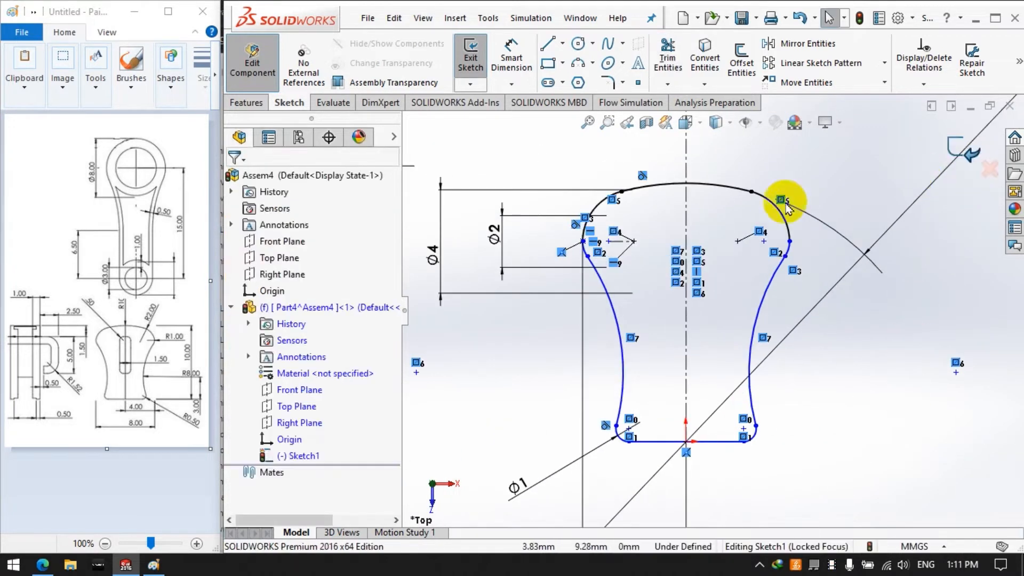
# Extrude the closed profile 2 mm, with the direction reversed to below the sketch plane
pyautogui.click(246, 103)
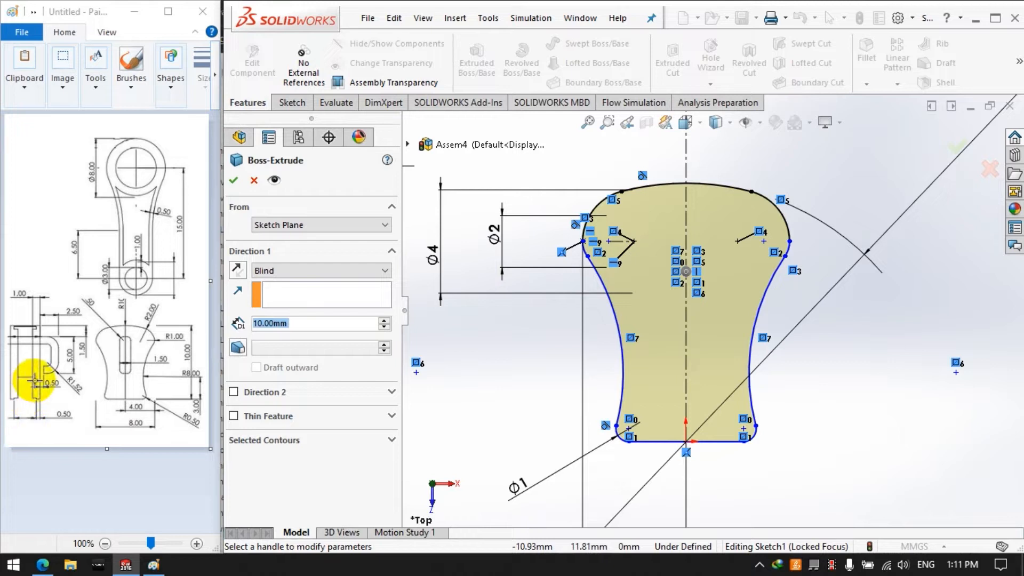
pyautogui.click(289, 325)
pyautogui.write('2')
pyautogui.click(510, 413)
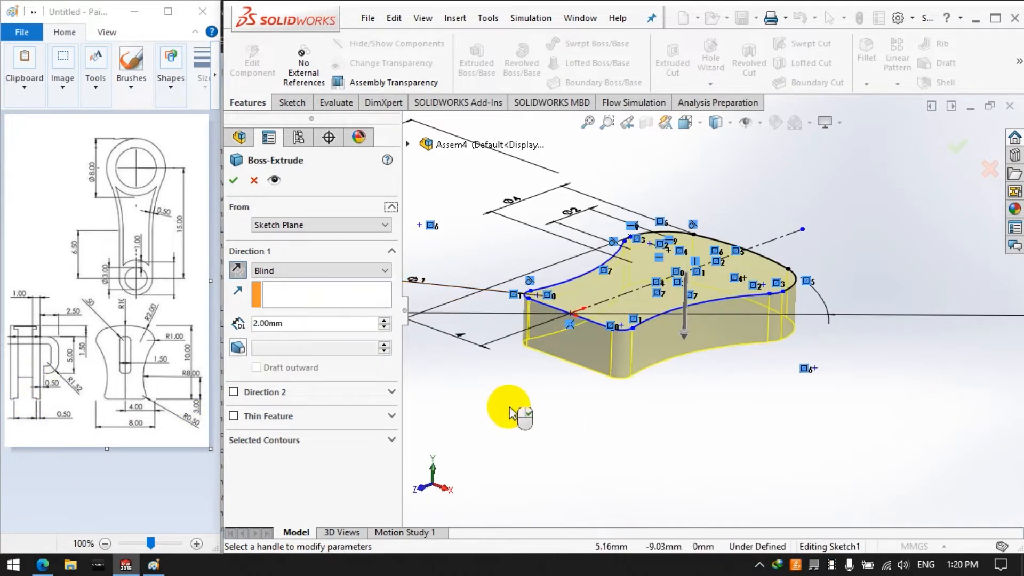
pyautogui.click(233, 179)
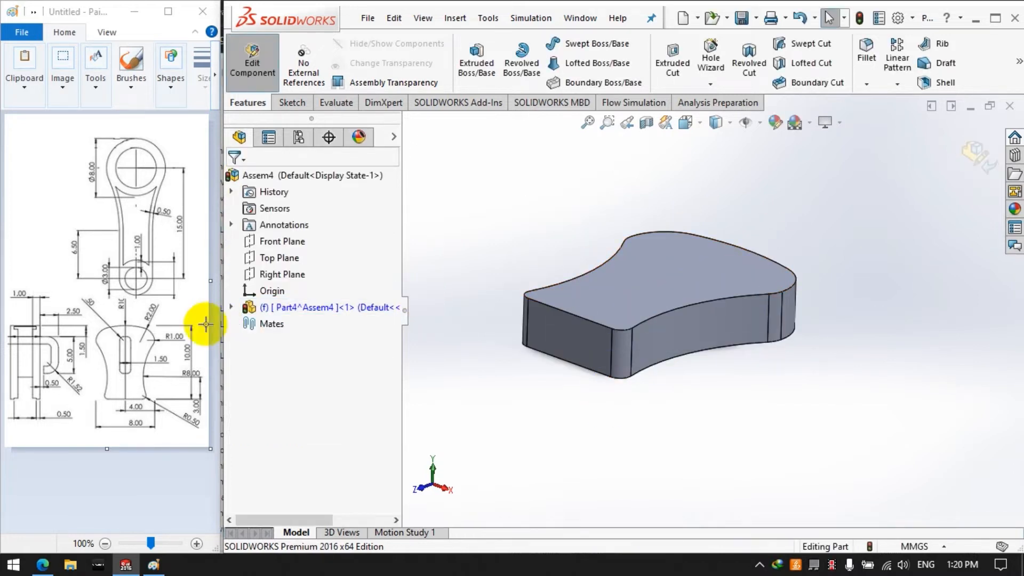
# Reuse the base extrusion's profile sketch for a blind extruded cut 1.5 mm deep from the sketch plane
pyautogui.click(231, 308)
pyautogui.click(248, 455)
pyautogui.click(315, 472)
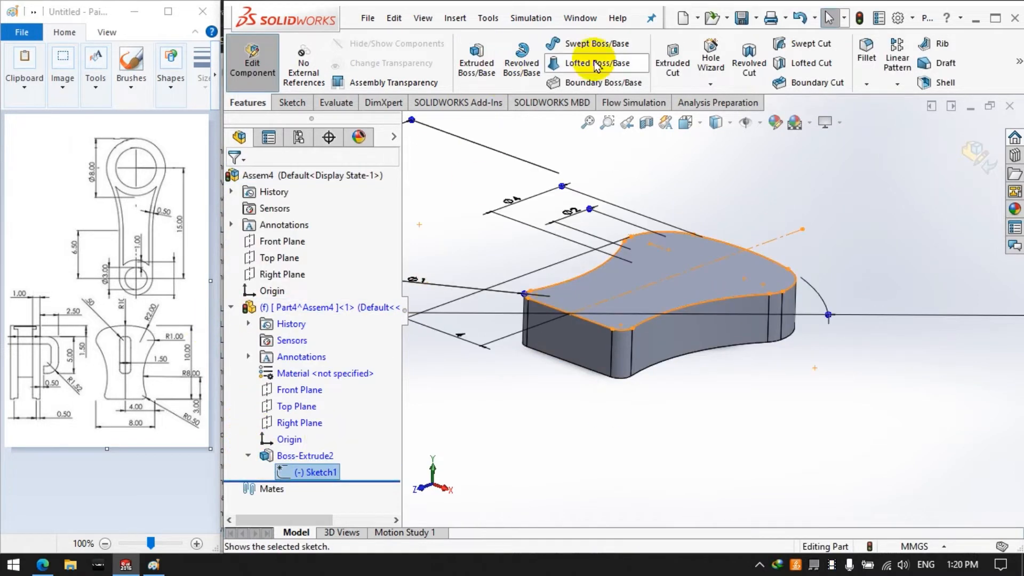
pyautogui.click(659, 72)
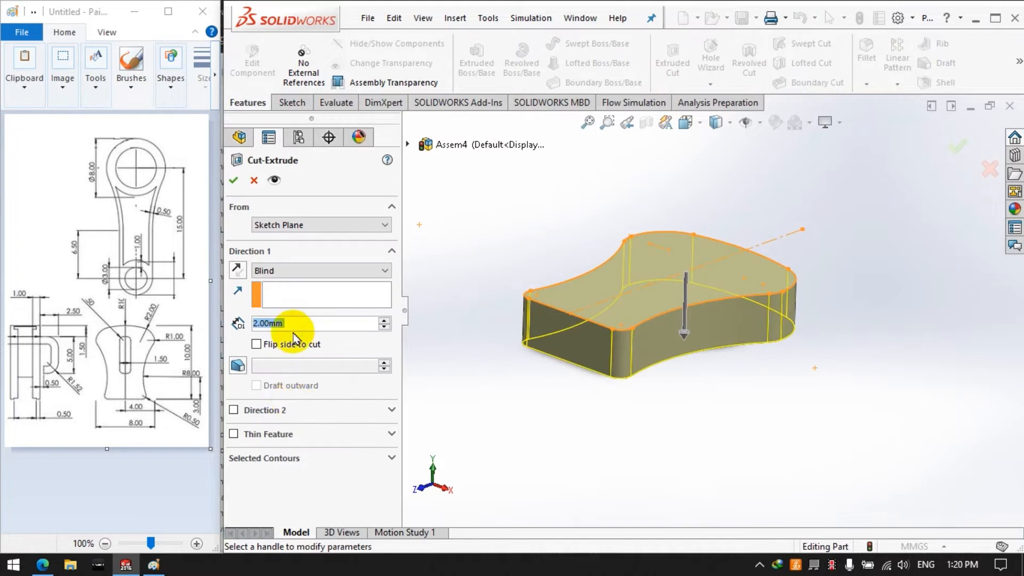
pyautogui.press('Return')
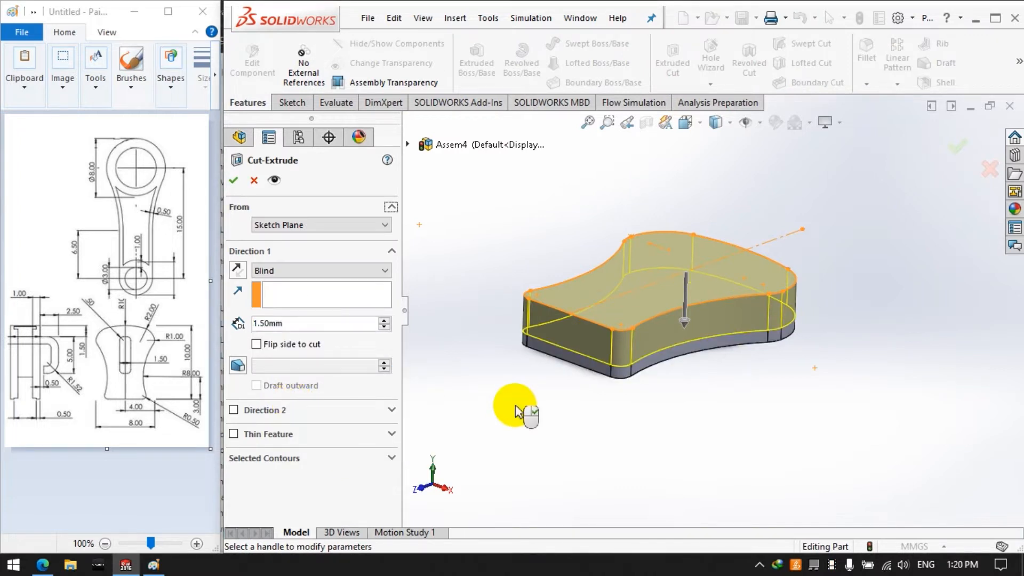
pyautogui.click(233, 179)
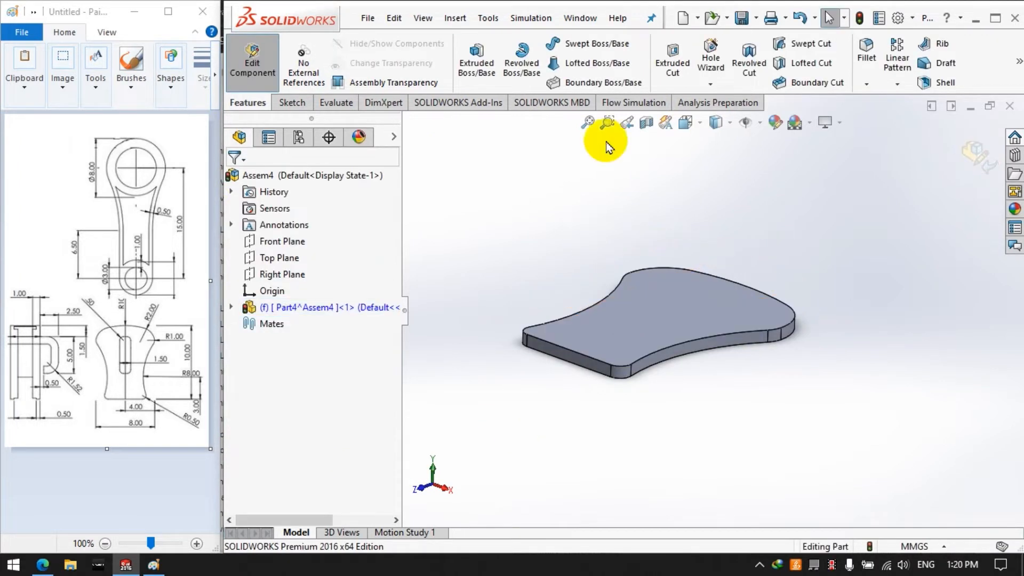
# Start an extrusion sketch on the plate's upper face and convert its left side edges, from the lower corner arc to the upper rounding arc
pyautogui.click(476, 61)
pyautogui.click(620, 311)
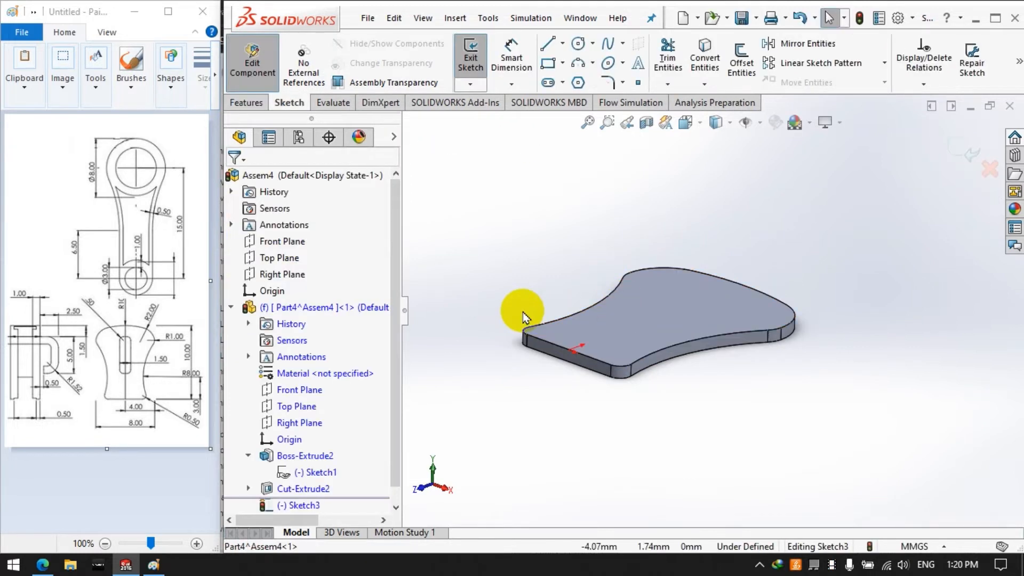
pyautogui.click(705, 59)
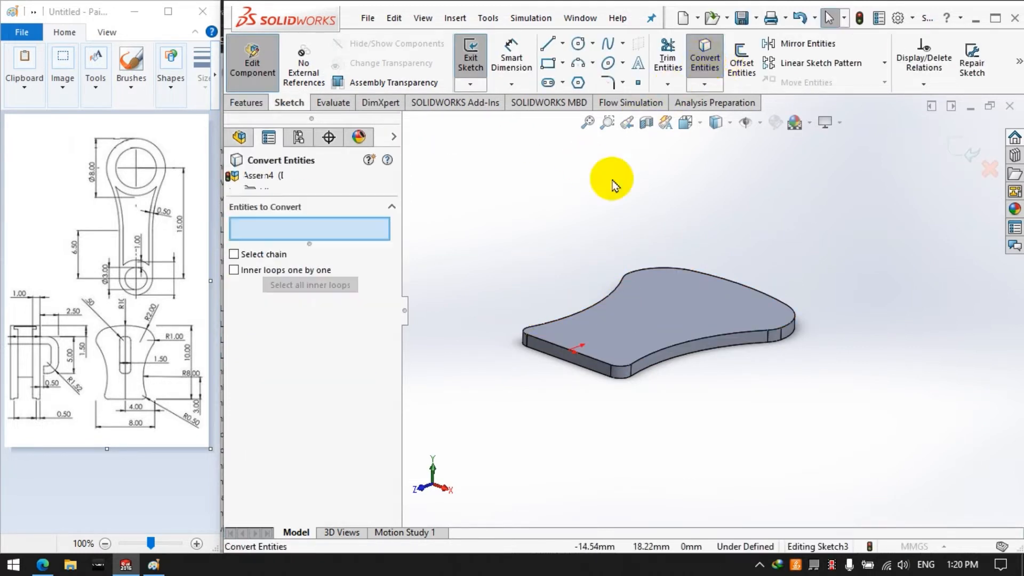
pyautogui.click(526, 336)
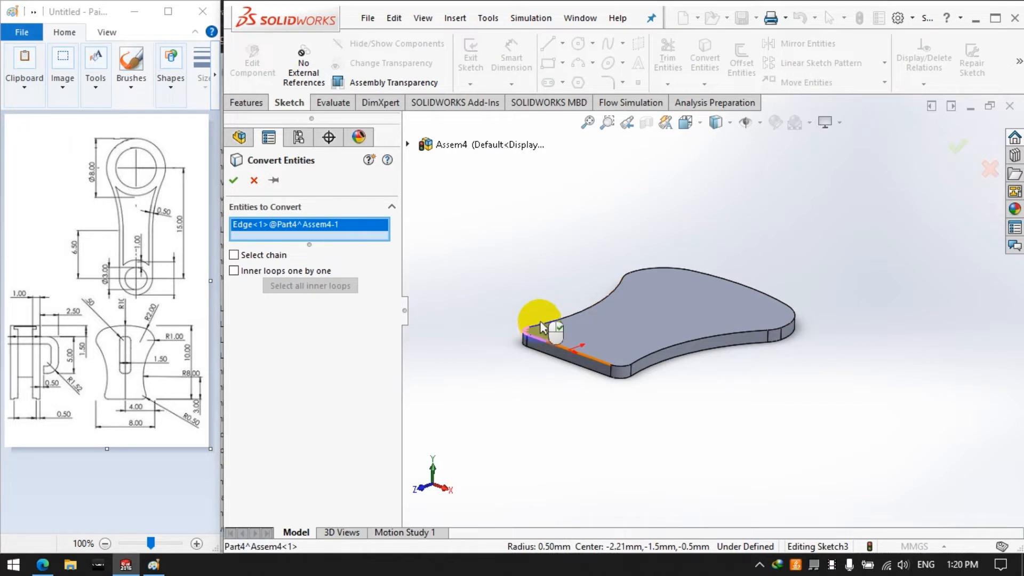
pyautogui.click(628, 276)
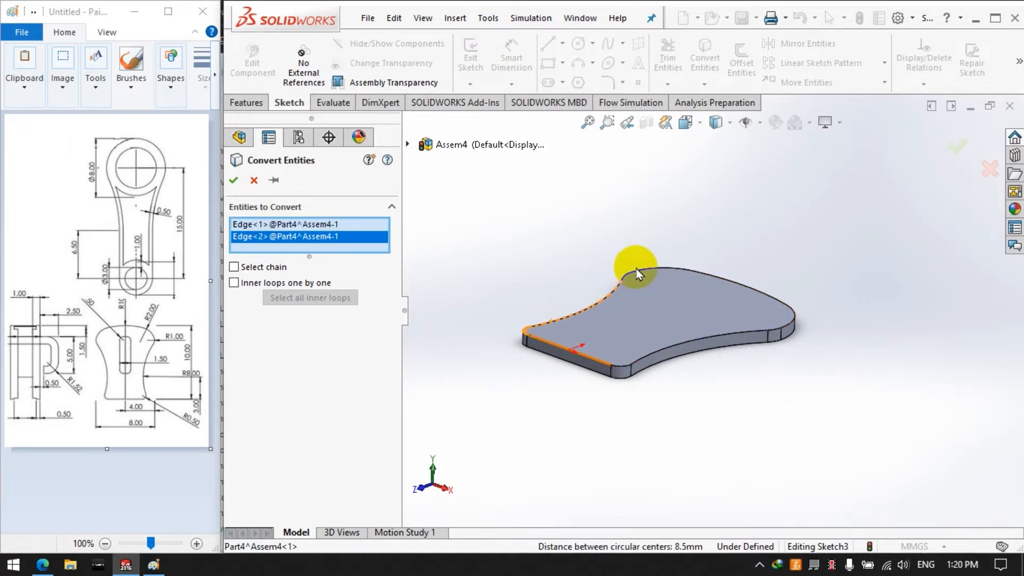
pyautogui.click(624, 279)
pyautogui.scroll(3, 628, 277)
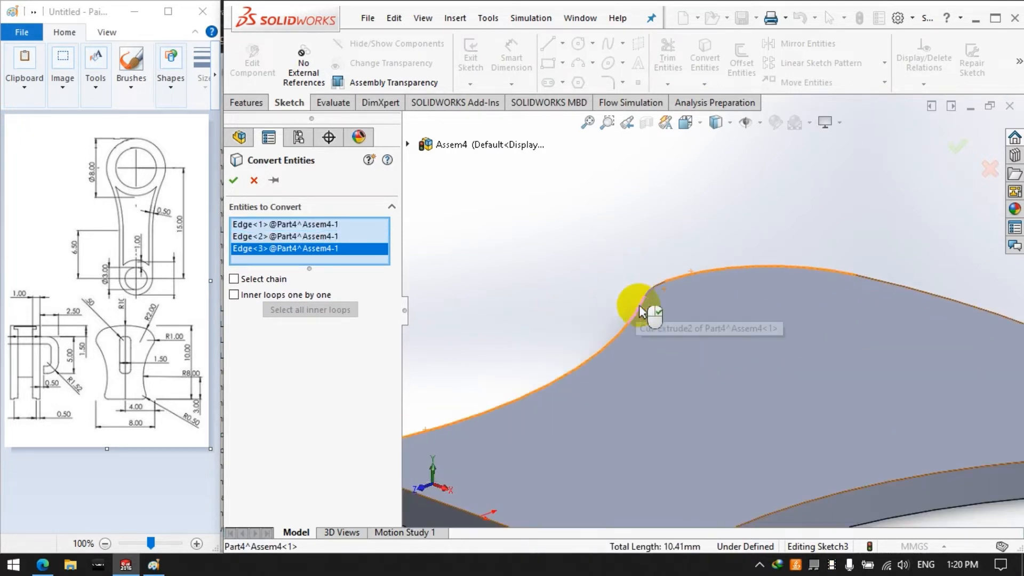
pyautogui.click(652, 289)
pyautogui.scroll(-3, 599, 286)
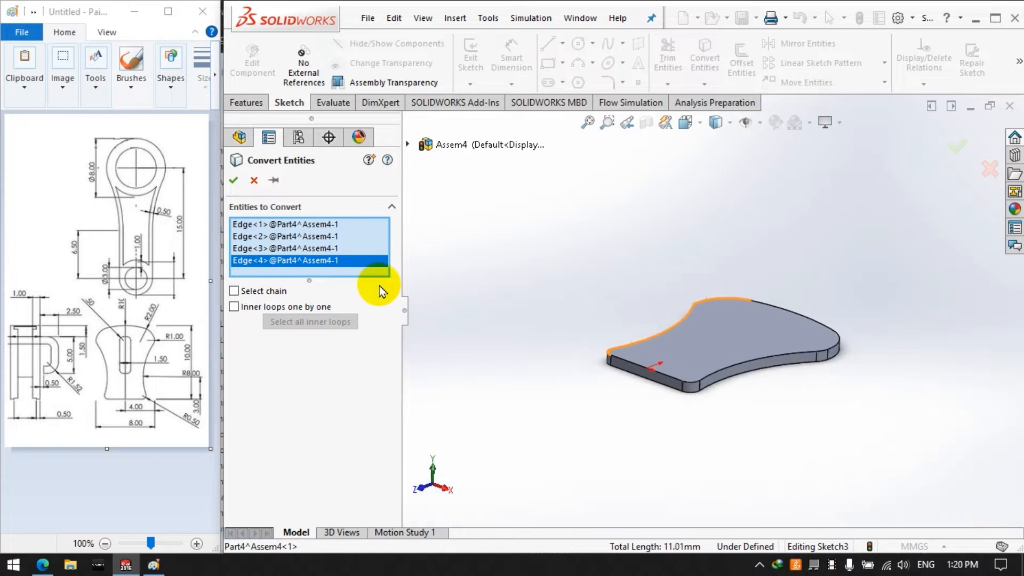
pyautogui.click(233, 181)
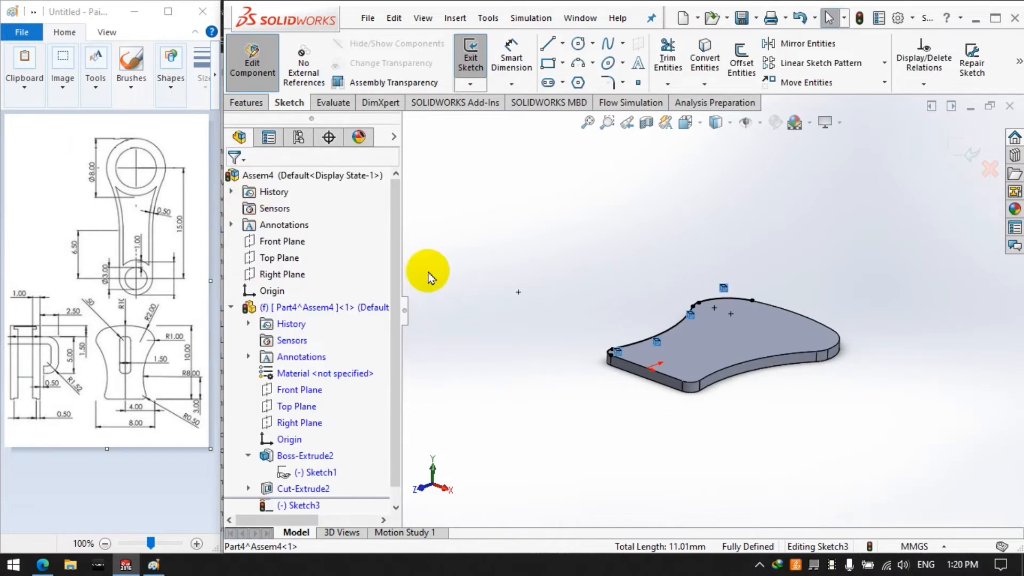
# Extrude the converted edges as a thin rim 0.5 mm high and 0.25 mm thick, with the one-direction wall side reversed
pyautogui.click(254, 107)
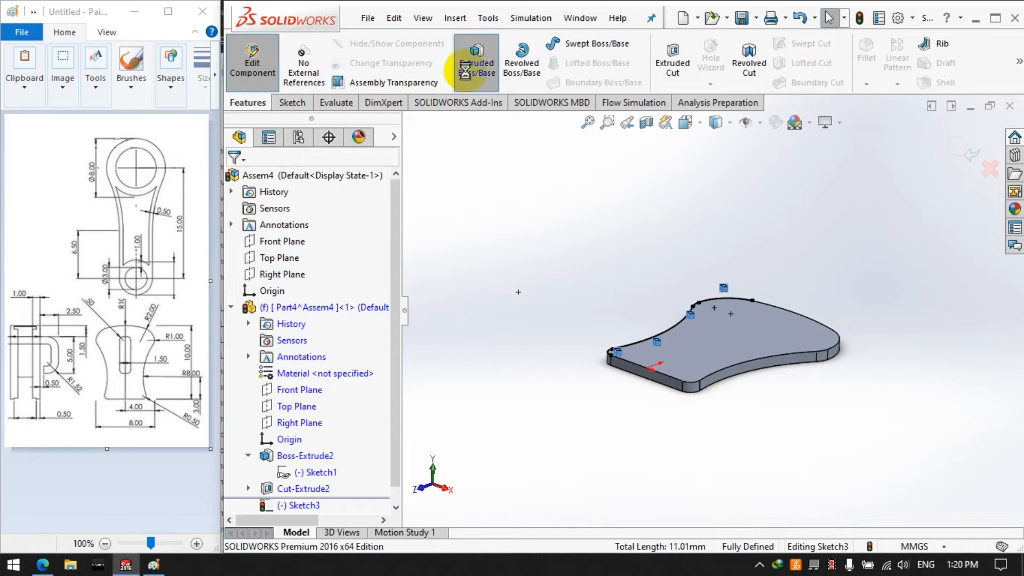
pyautogui.click(475, 63)
pyautogui.click(237, 455)
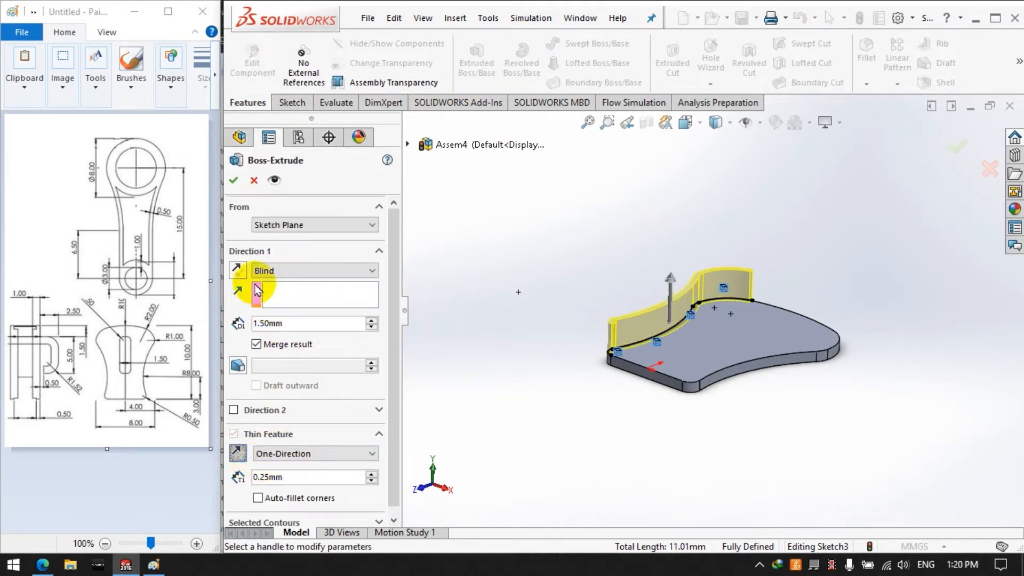
pyautogui.moveTo(287, 322); pyautogui.dragTo(225, 330)
pyautogui.write('0')
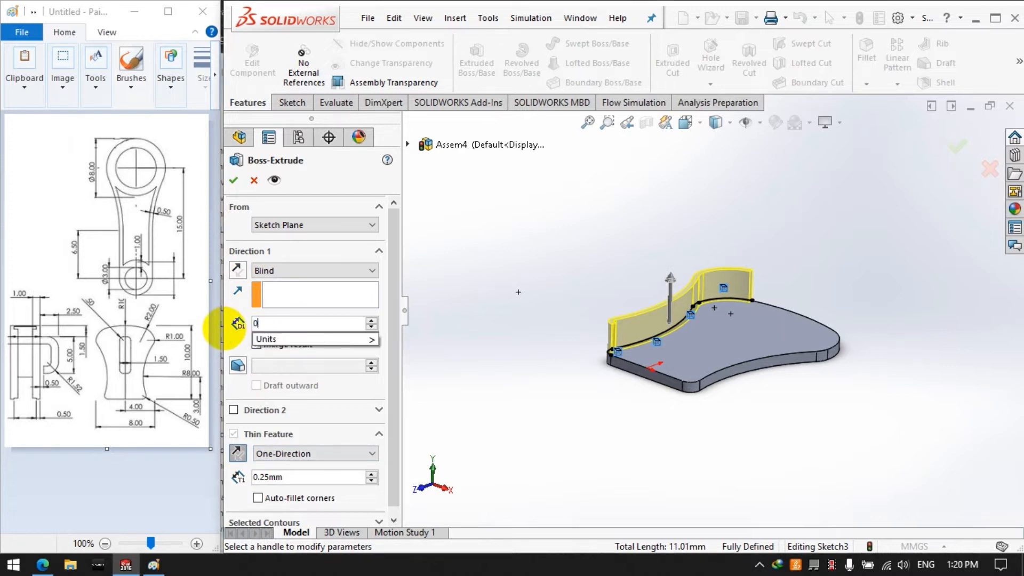
pyautogui.write('.5')
pyautogui.press('Return')
pyautogui.click(233, 180)
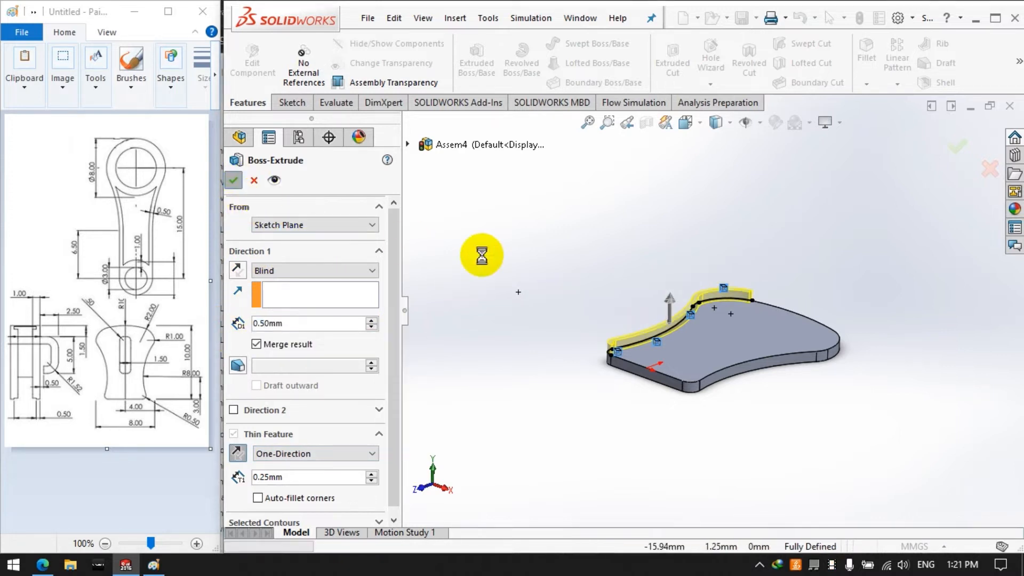
# Mirror the thin rim feature about the part's Right Plane
pyautogui.click(336, 308)
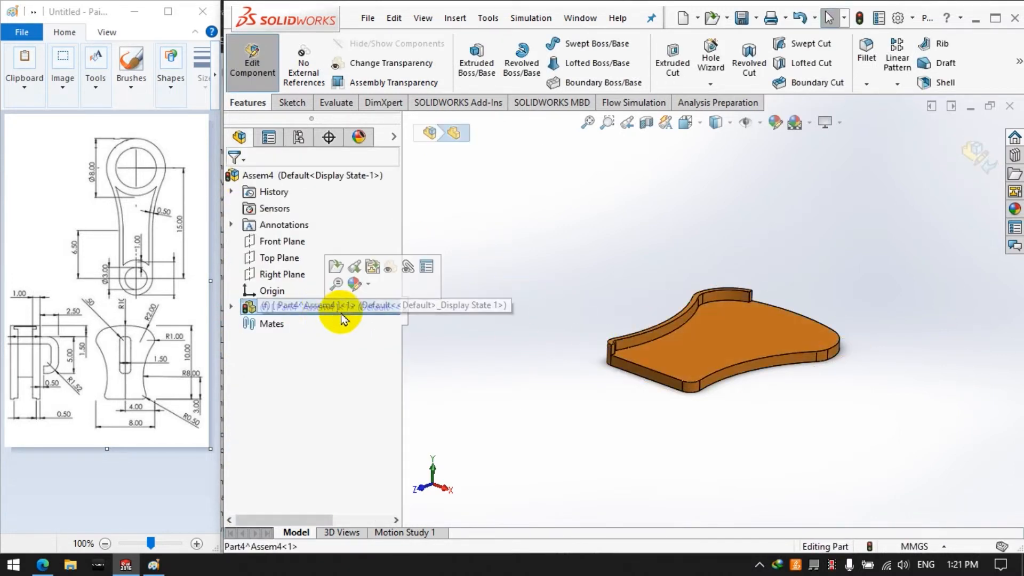
pyautogui.click(230, 307)
pyautogui.click(310, 505)
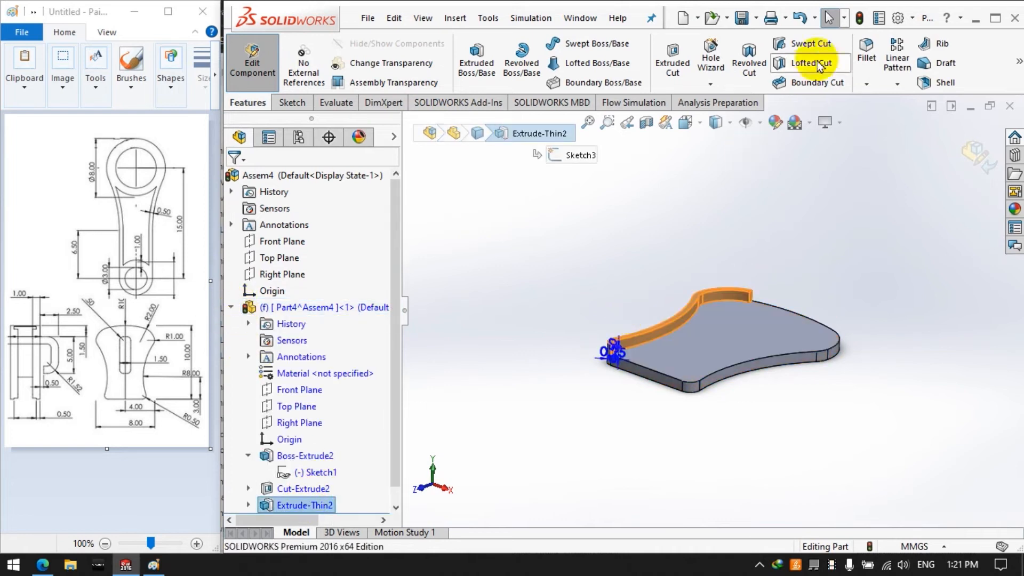
pyautogui.click(897, 83)
pyautogui.click(906, 114)
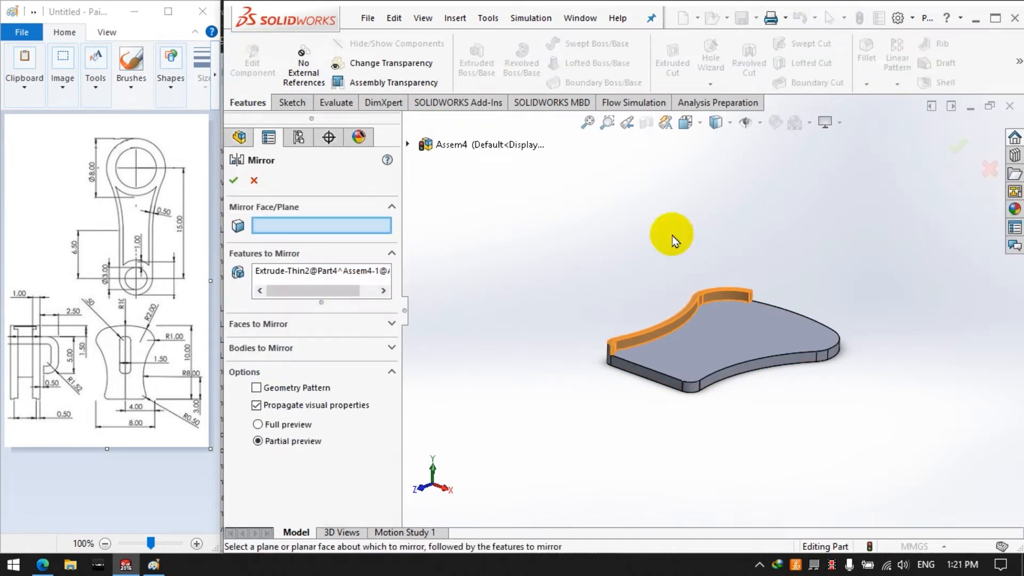
pyautogui.click(407, 144)
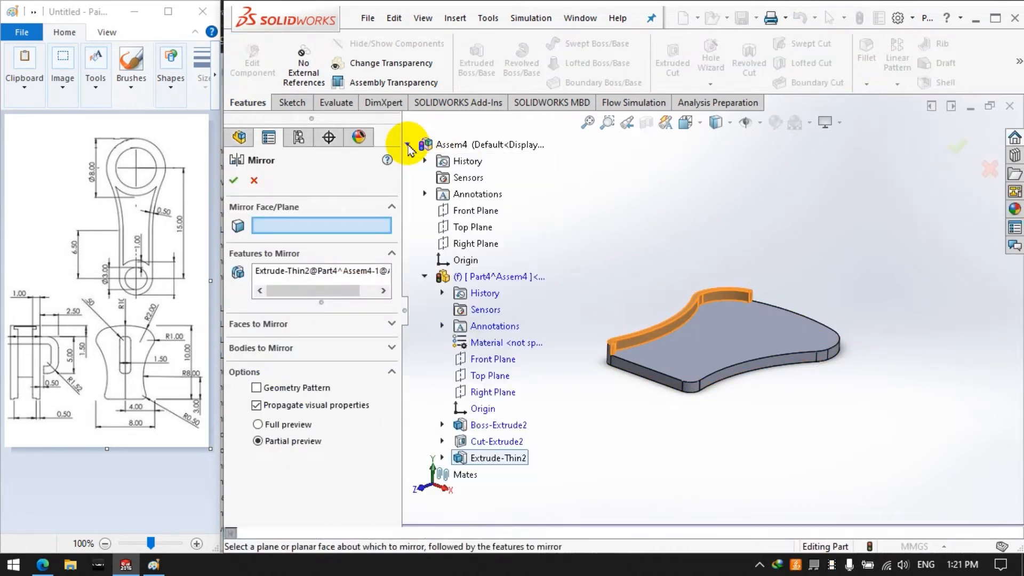
pyautogui.click(488, 392)
pyautogui.click(233, 180)
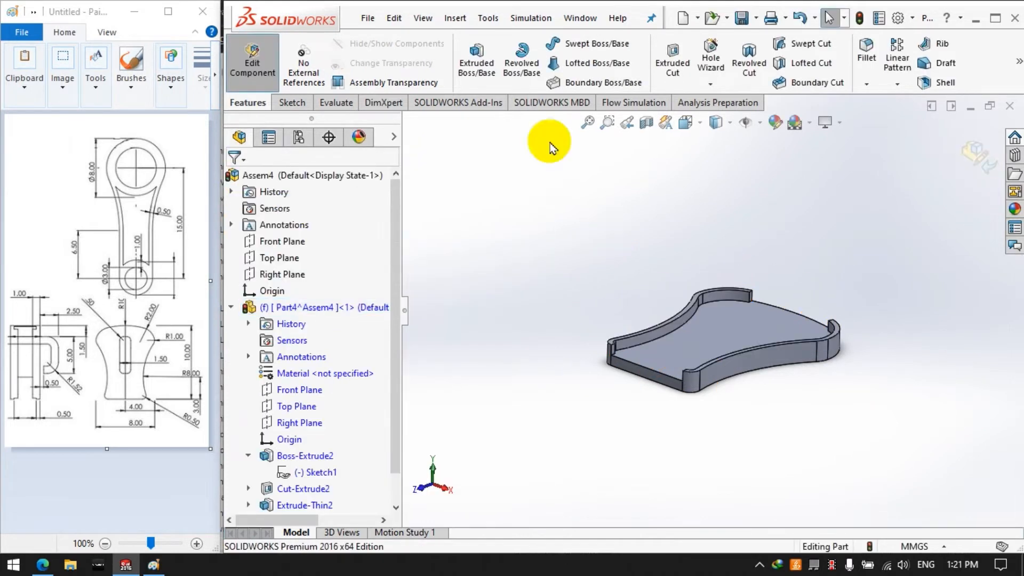
# Start a sketch on the plate's inner face and draw two corner rectangles about 6.3 mm wide across its upper and lower ends
pyautogui.click(725, 334)
pyautogui.scroll(-3, 319, 458)
pyautogui.rightClick(298, 485)
pyautogui.click(337, 308)
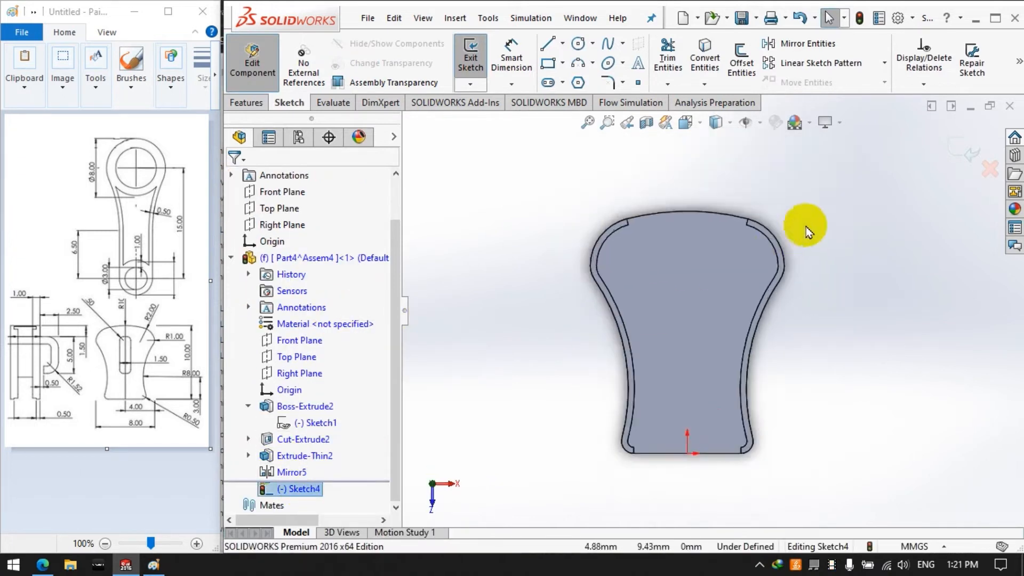
pyautogui.click(548, 64)
pyautogui.click(560, 208)
pyautogui.click(742, 234)
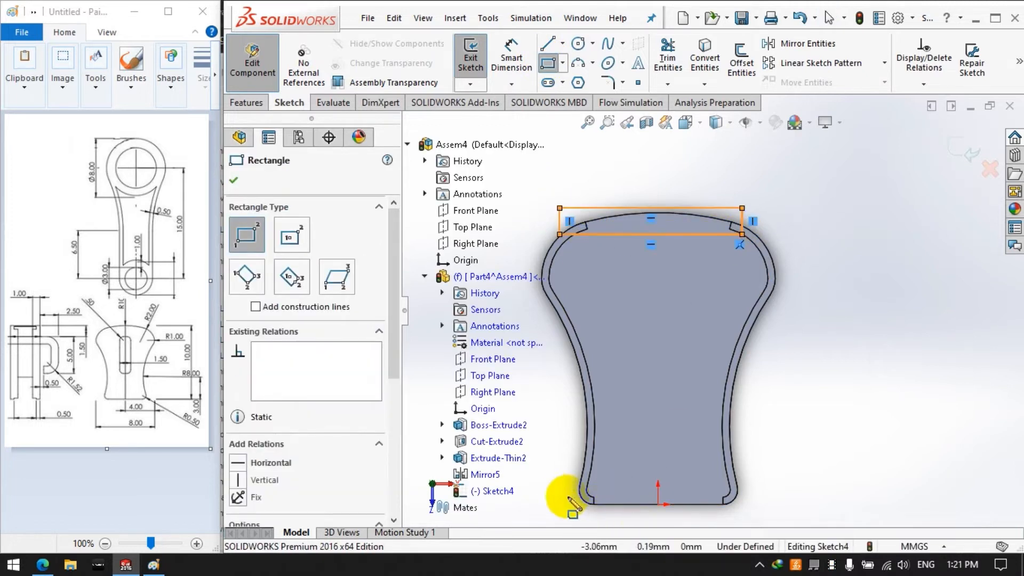
pyautogui.click(560, 493)
pyautogui.click(741, 517)
# Dimension the lower rectangle's upper edge 0.25 mm from the origin
pyautogui.click(521, 64)
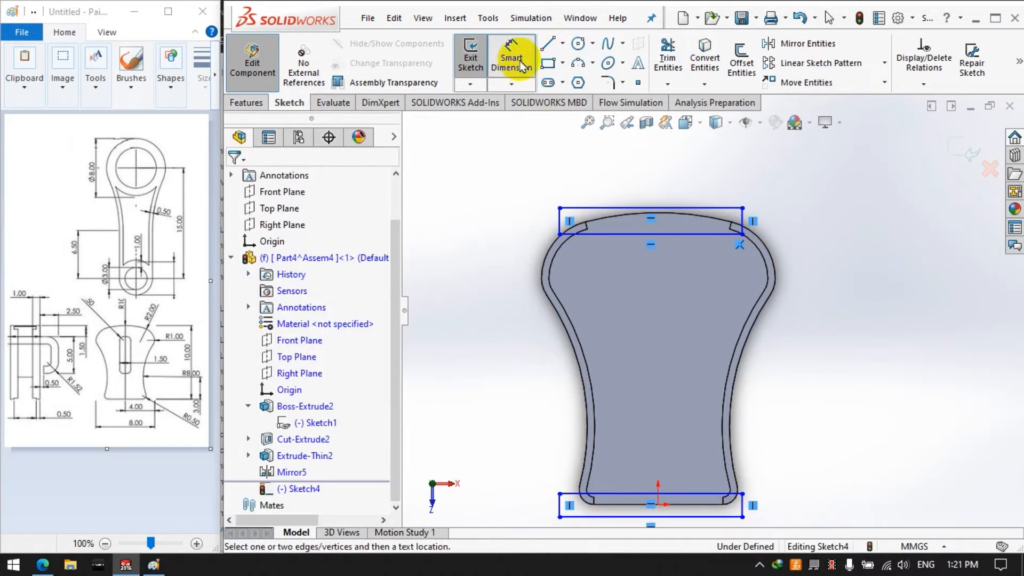
pyautogui.click(665, 493)
pyautogui.click(848, 485)
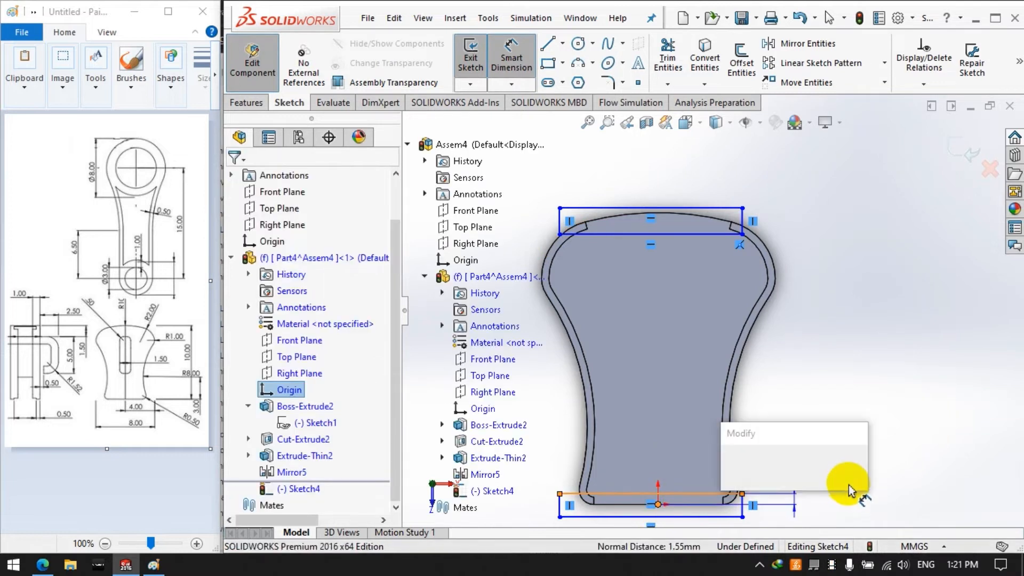
pyautogui.write('0.')
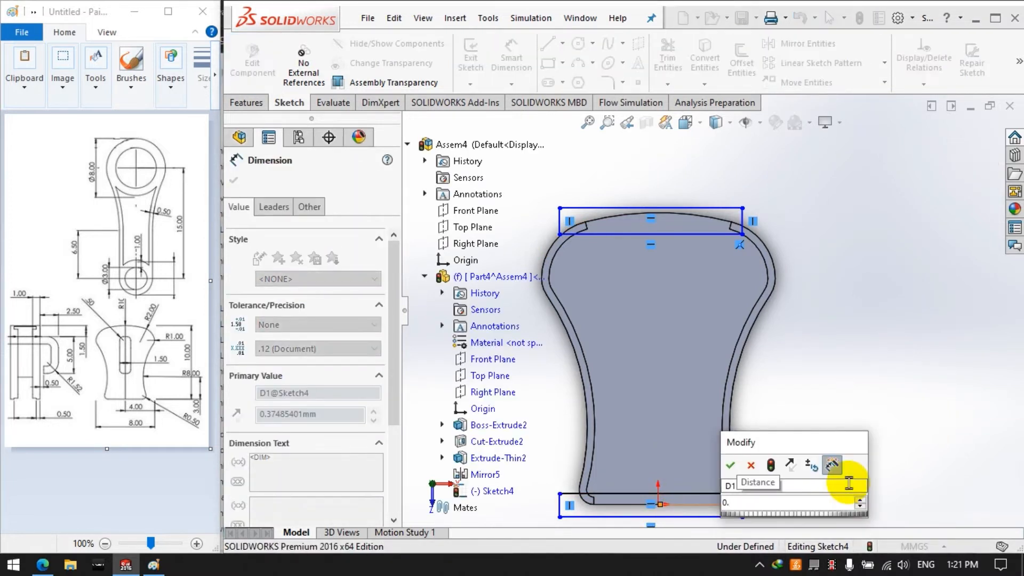
pyautogui.write('25')
pyautogui.press('Return')
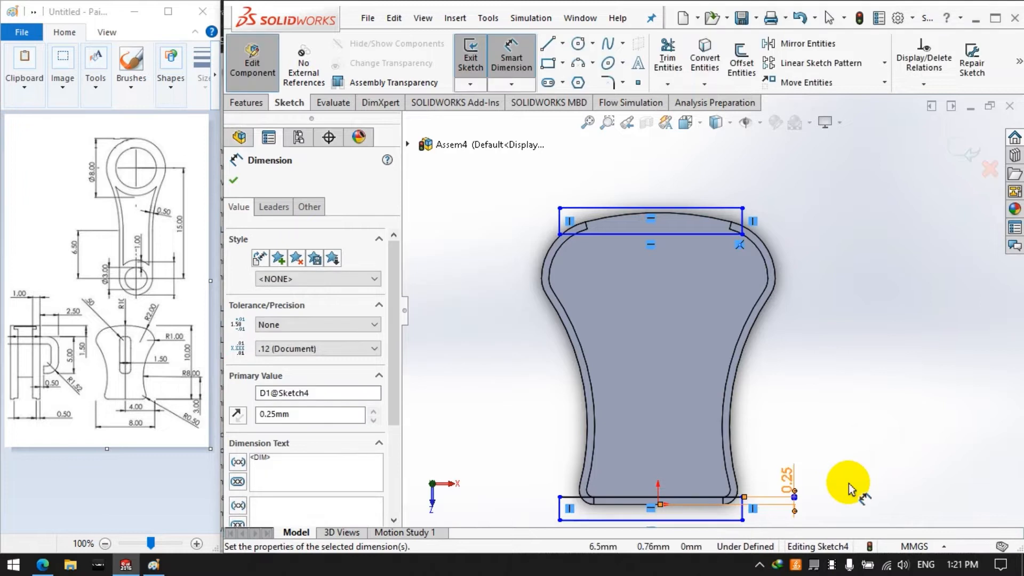
# Try to dimension the upper rectangle's lower edge 0.5 mm from the origin
pyautogui.click(645, 233)
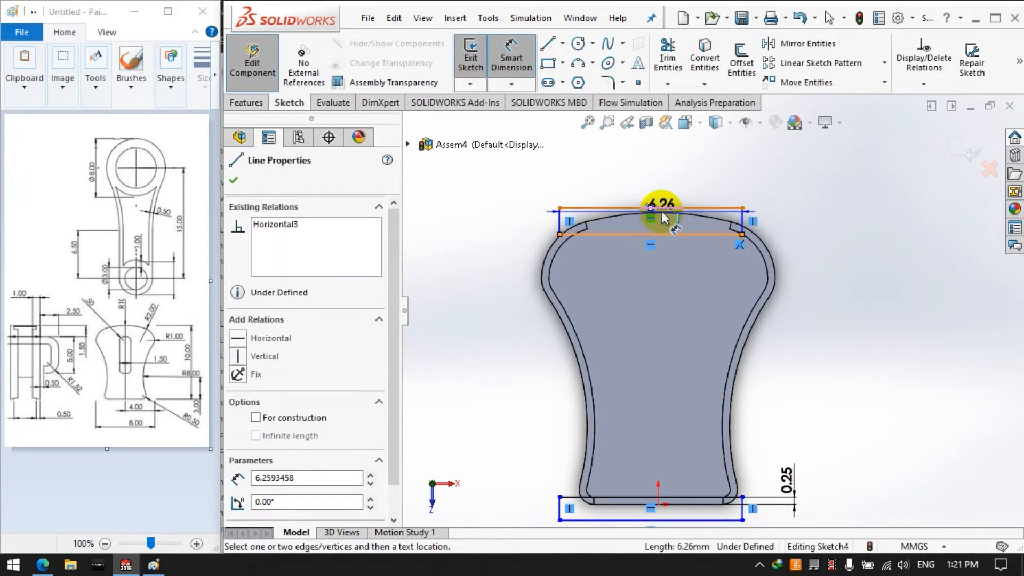
pyautogui.click(663, 506)
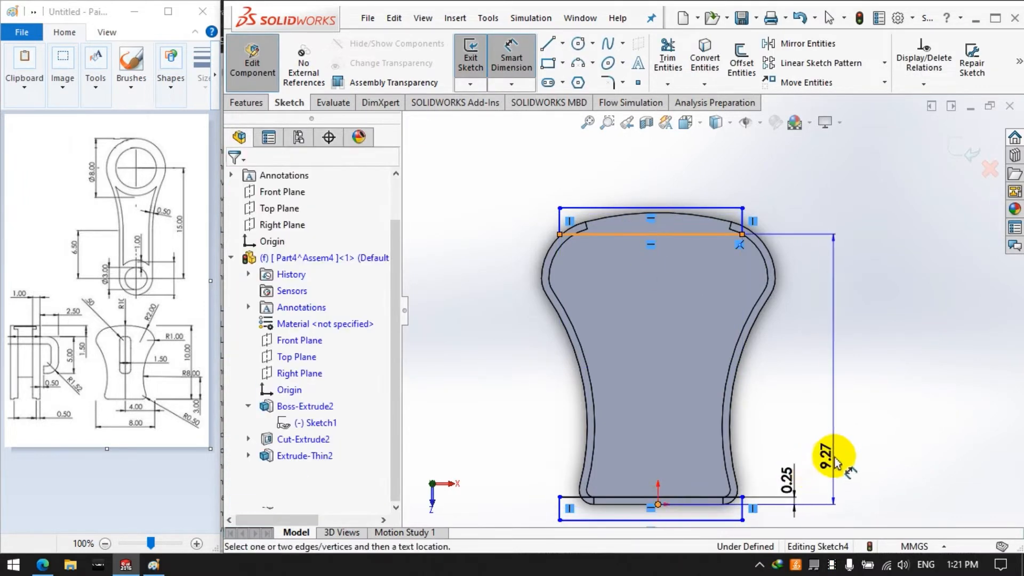
pyautogui.click(875, 459)
pyautogui.write('0.5')
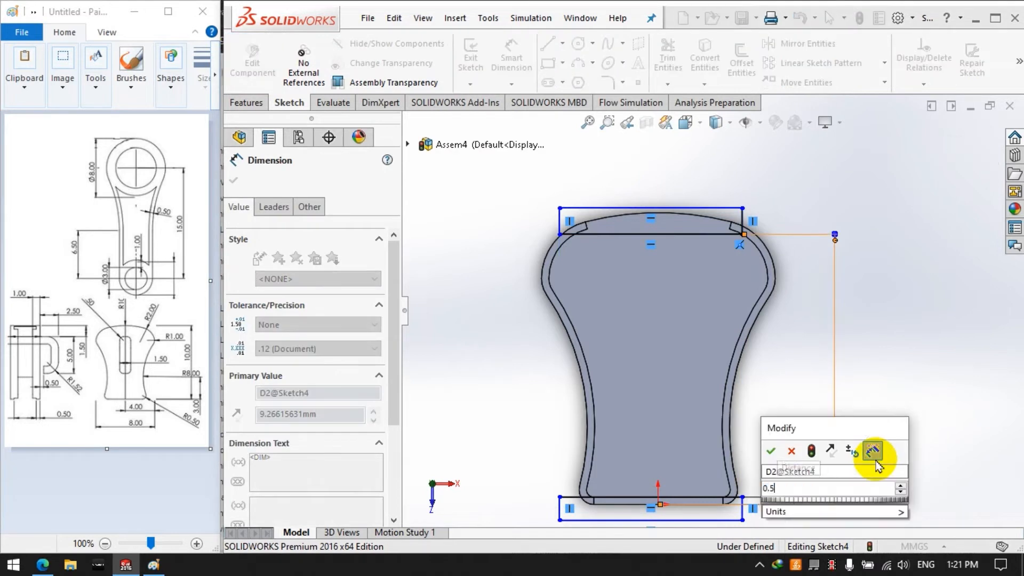
pyautogui.press('Return')
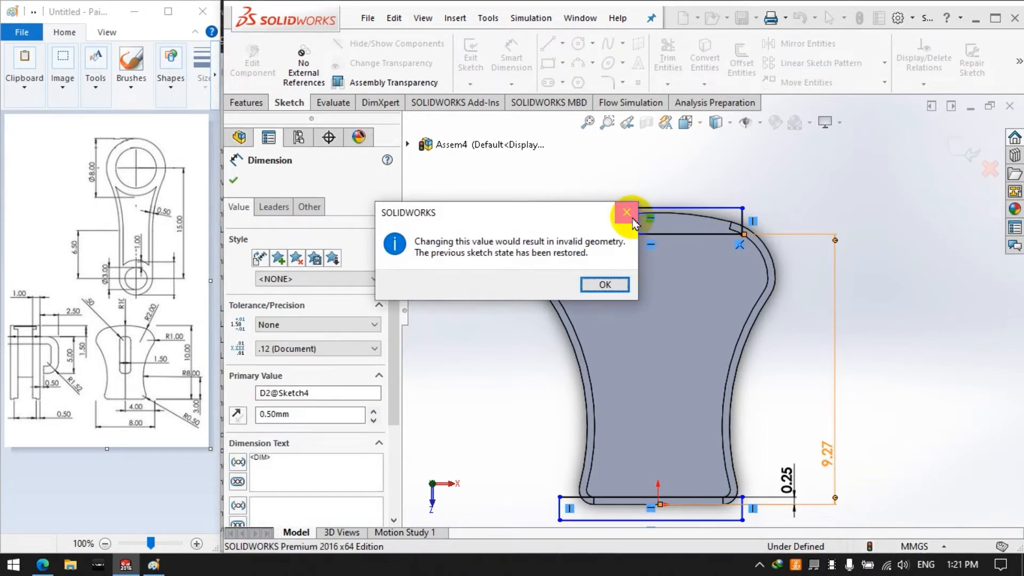
pyautogui.click(627, 213)
# Try to set the distance from the origin to the upper rectangle's lower edge to 9.5 mm
pyautogui.doubleClick(826, 456)
pyautogui.write('9.')
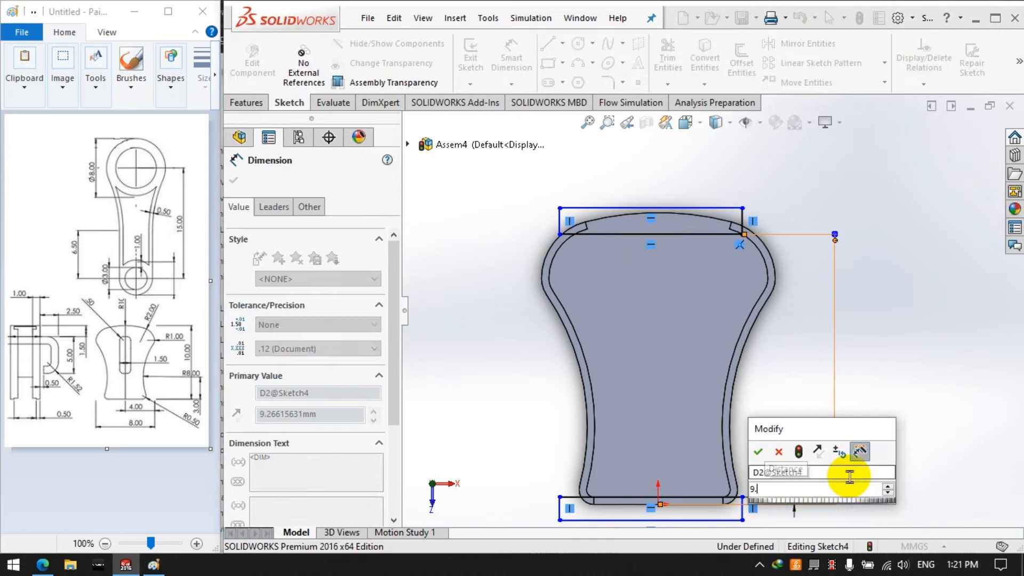
pyautogui.write('5')
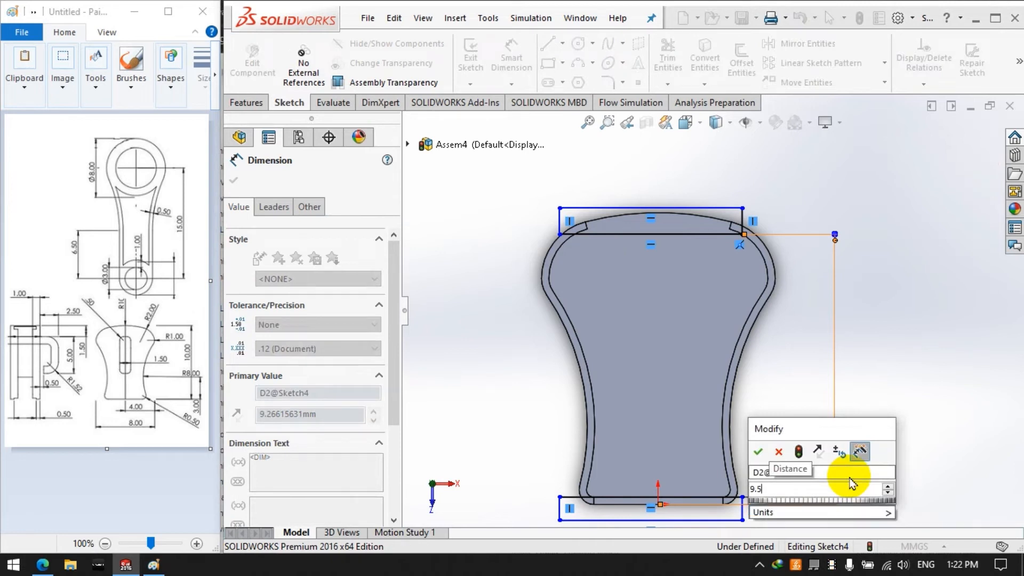
pyautogui.press('Return')
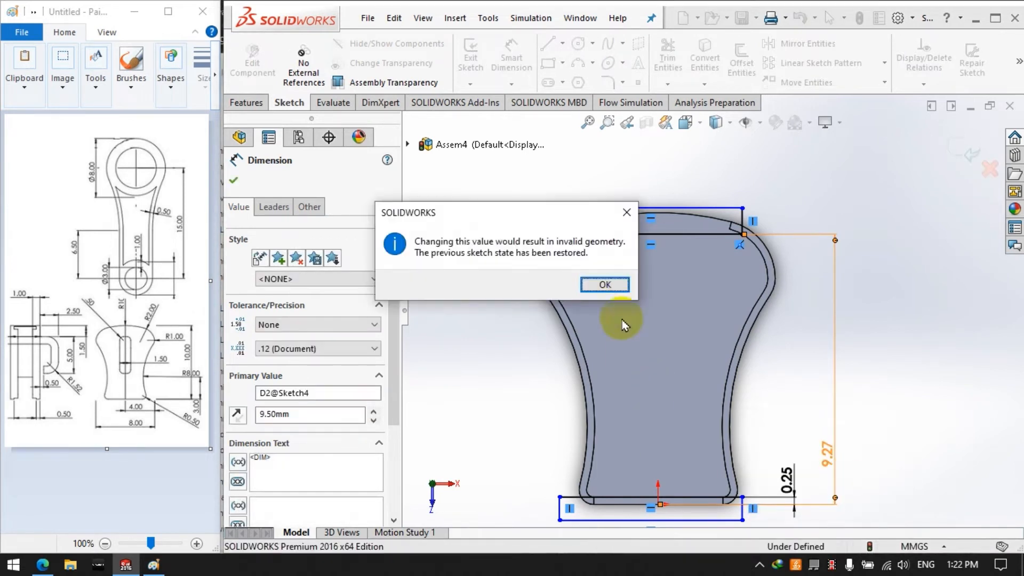
pyautogui.click(598, 282)
# Undo the upper rectangle's distance dimension and the last value change on the lower rectangle's dimension
pyautogui.rightClick(824, 451)
pyautogui.click(810, 367)
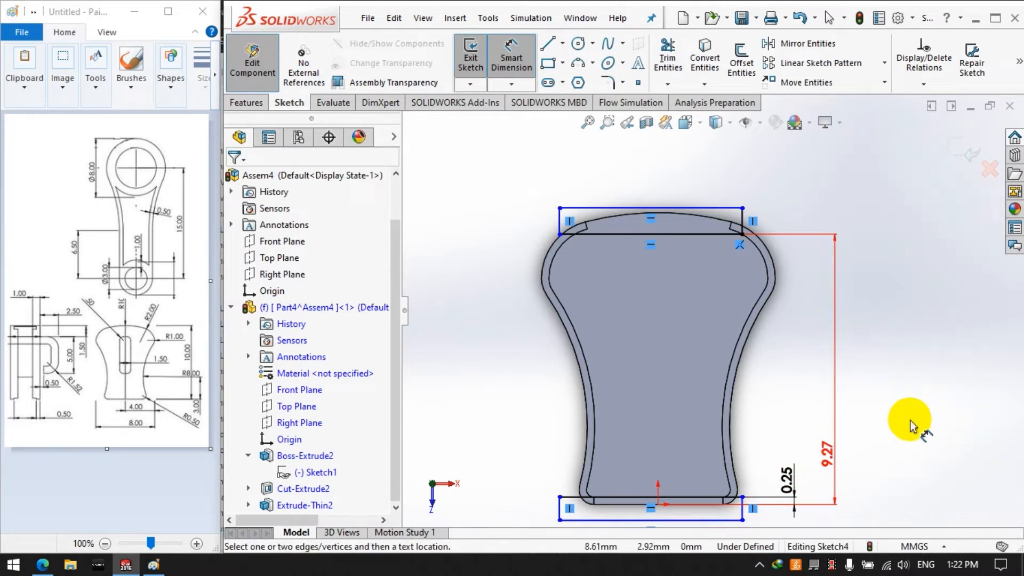
pyautogui.hotkey('ctrl', 'z')
pyautogui.hotkey('ctrl', 'z')
# Delete the relation attached to the lower-right corner of the upper rectangle
pyautogui.click(512, 59)
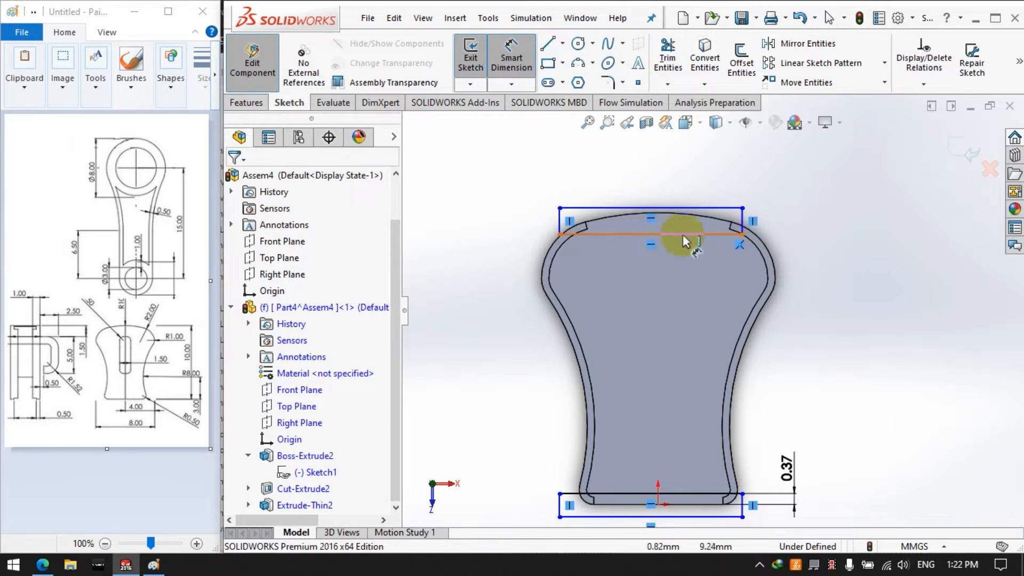
pyautogui.click(511, 59)
pyautogui.rightClick(739, 250)
pyautogui.click(773, 454)
# Dimension the upper rectangle's lower edge from the origin and set the distance to 9.25 mm
pyautogui.click(511, 59)
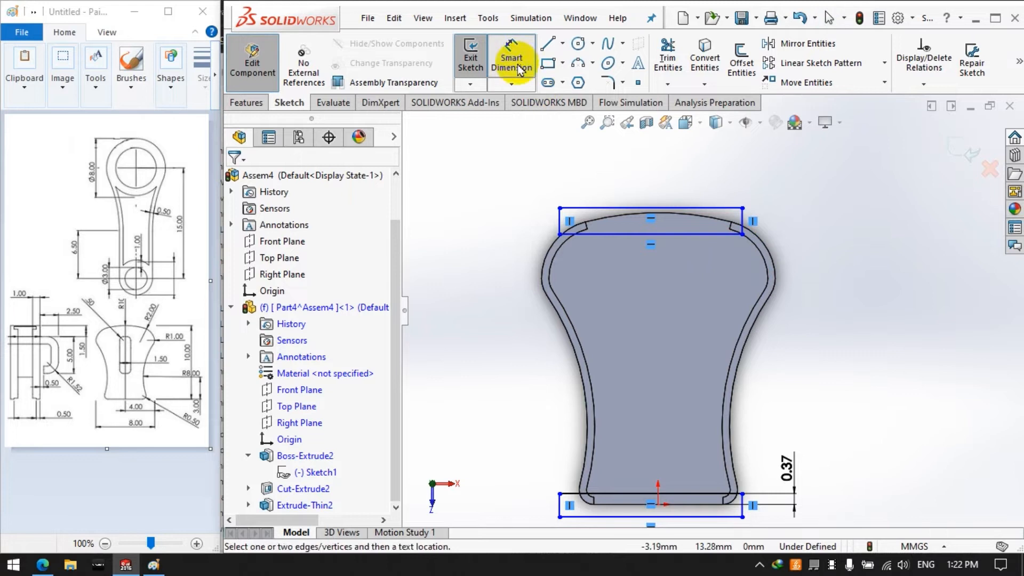
pyautogui.click(676, 233)
pyautogui.click(661, 505)
pyautogui.click(832, 454)
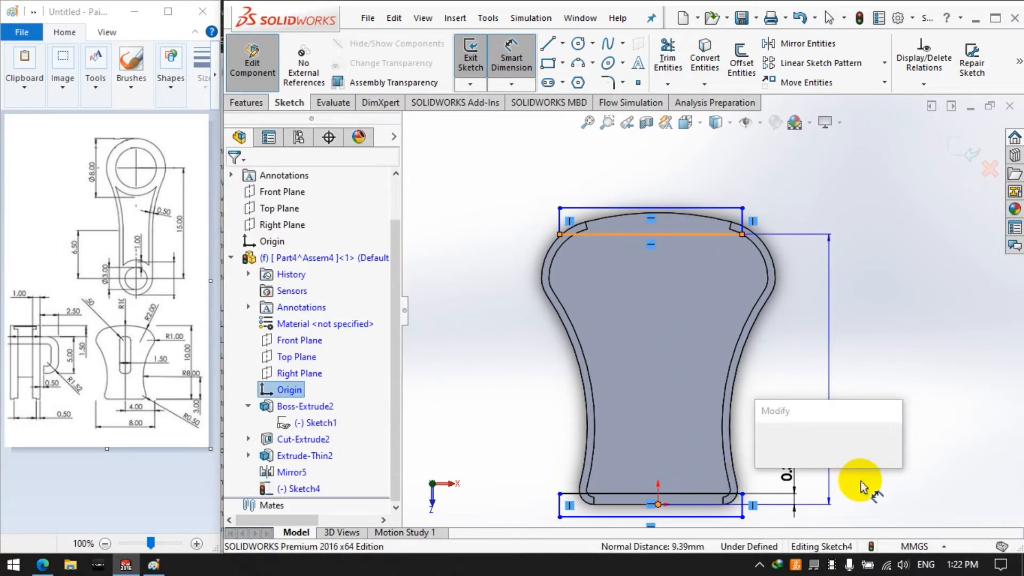
pyautogui.write('9.5')
pyautogui.press('Return')
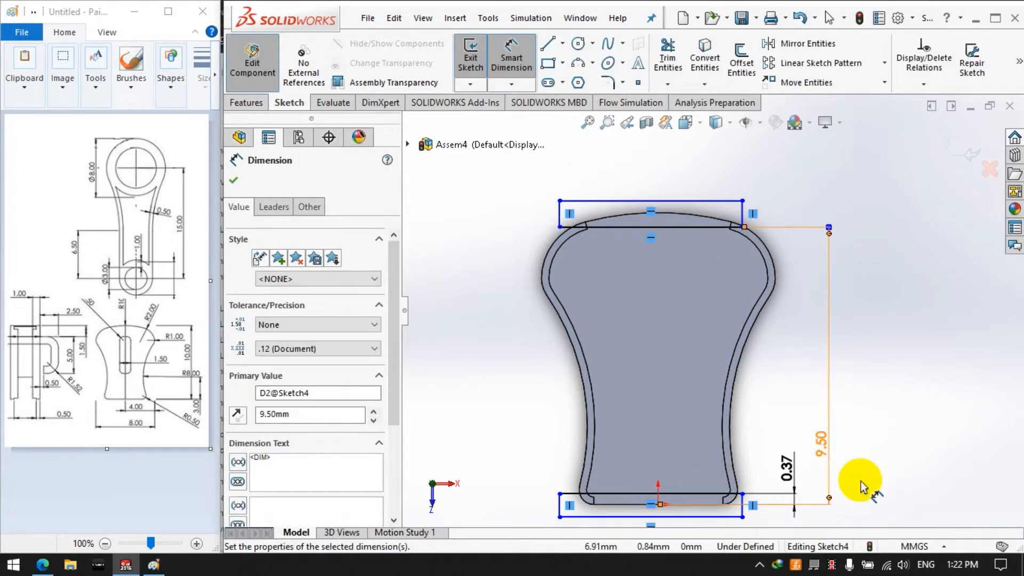
pyautogui.doubleClick(824, 453)
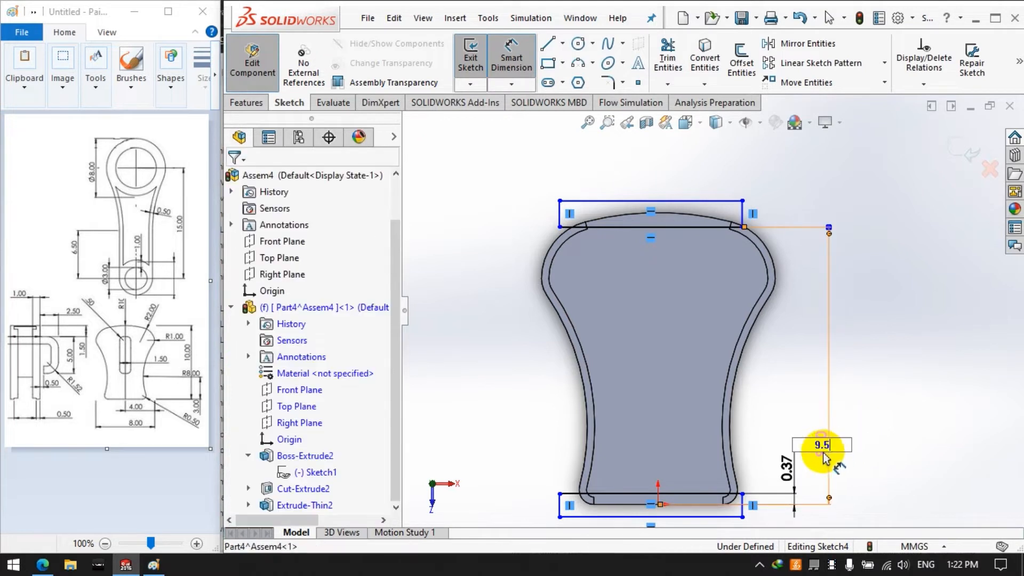
pyautogui.write('9.25')
pyautogui.press('Return')
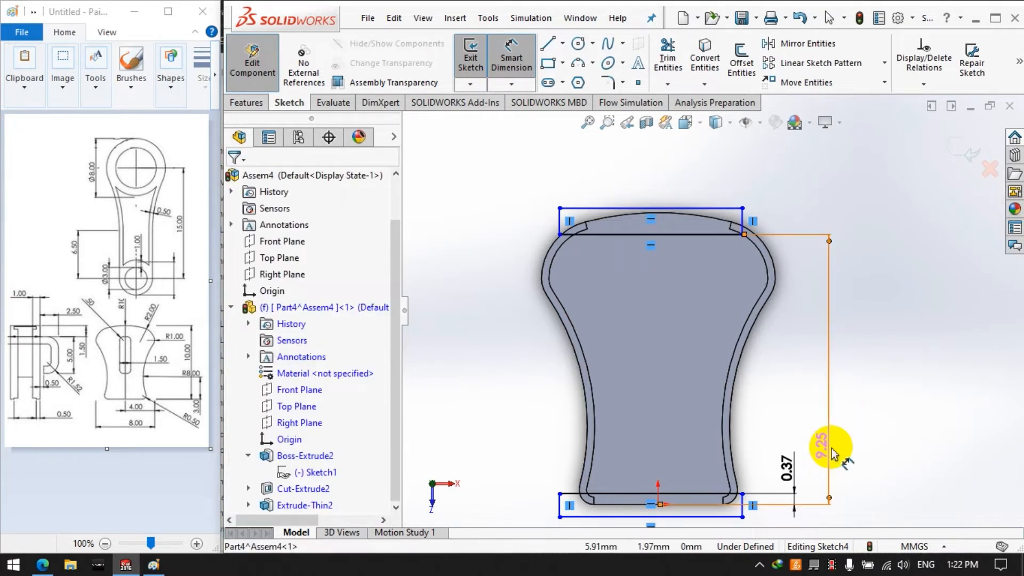
# Set the distance between the lower rectangle's upper edge and the origin to 0.25 mm
pyautogui.doubleClick(786, 468)
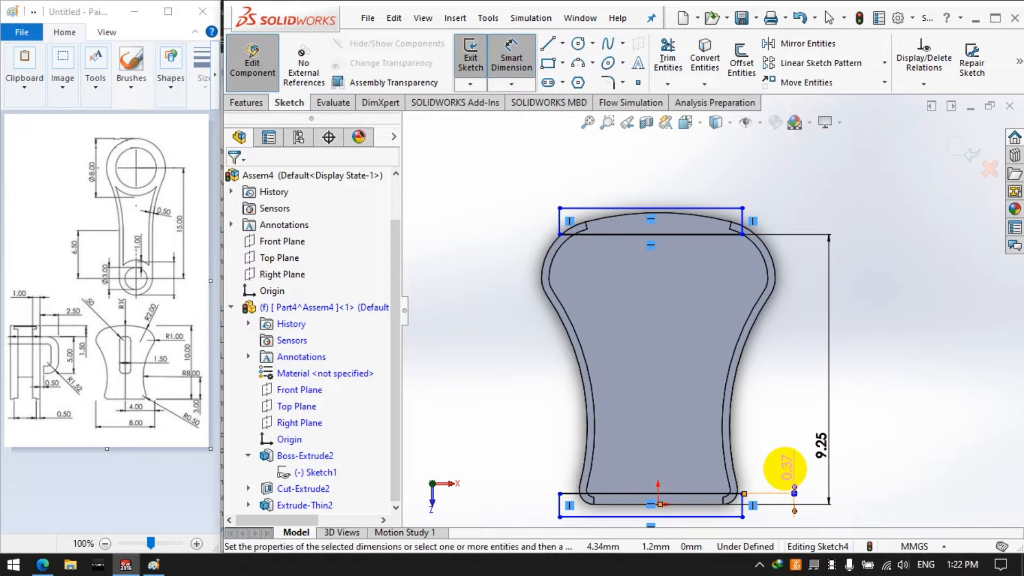
pyautogui.write('0.25')
pyautogui.press('Return')
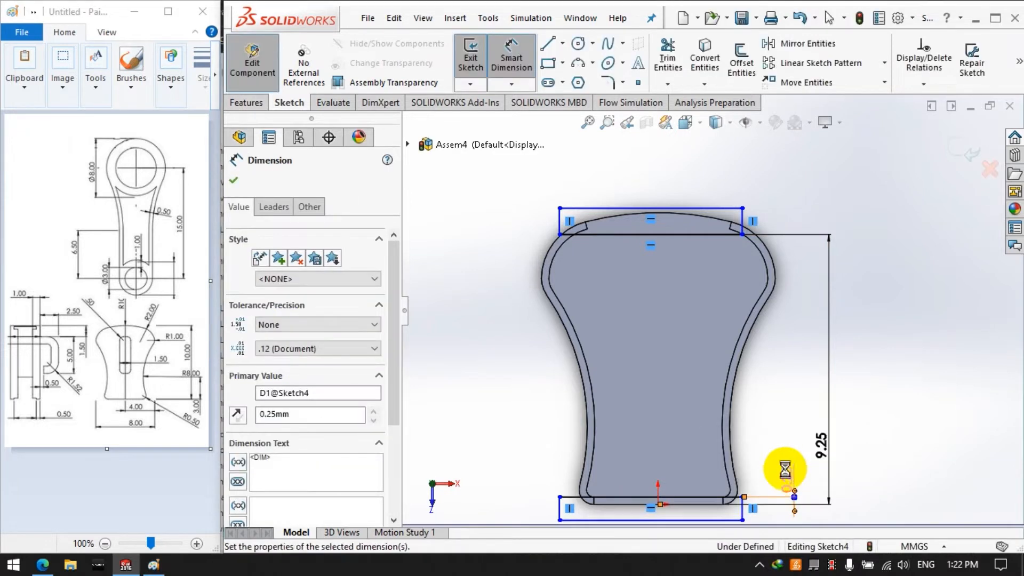
pyautogui.click(741, 233)
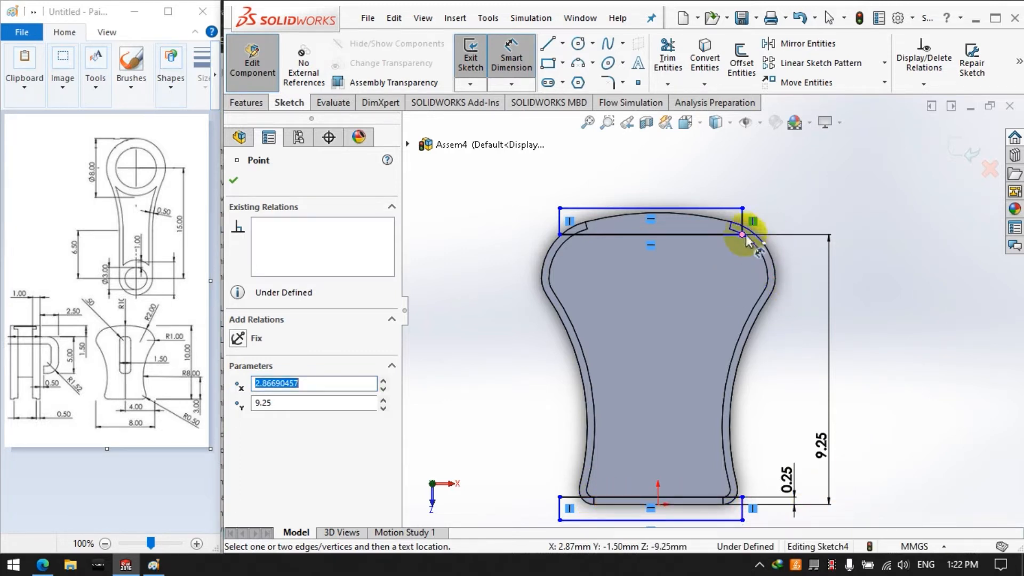
pyautogui.click(742, 208)
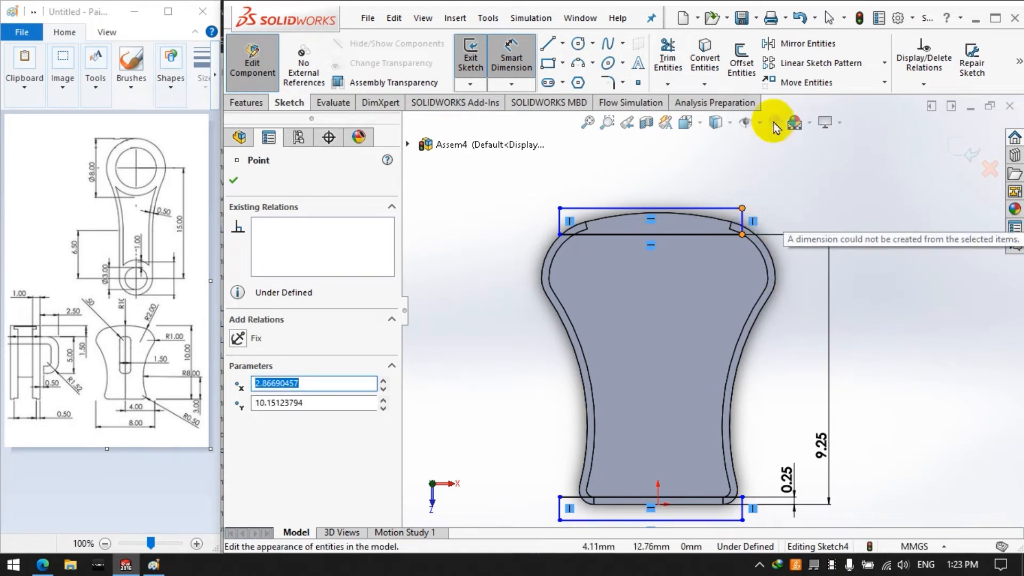
pyautogui.click(511, 58)
# Widen the upper rectangle outward at both ends so it spans beyond the ends of the plate's mirrored rims
pyautogui.moveTo(741, 208); pyautogui.dragTo(768, 208)
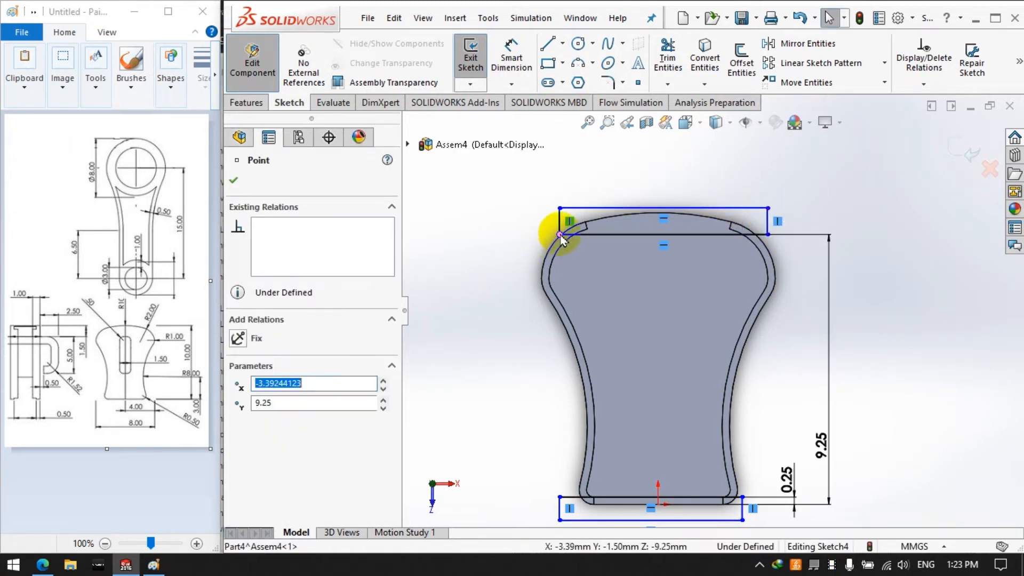
pyautogui.moveTo(559, 234); pyautogui.dragTo(540, 234)
pyautogui.click(895, 421)
pyautogui.doubleClick(786, 478)
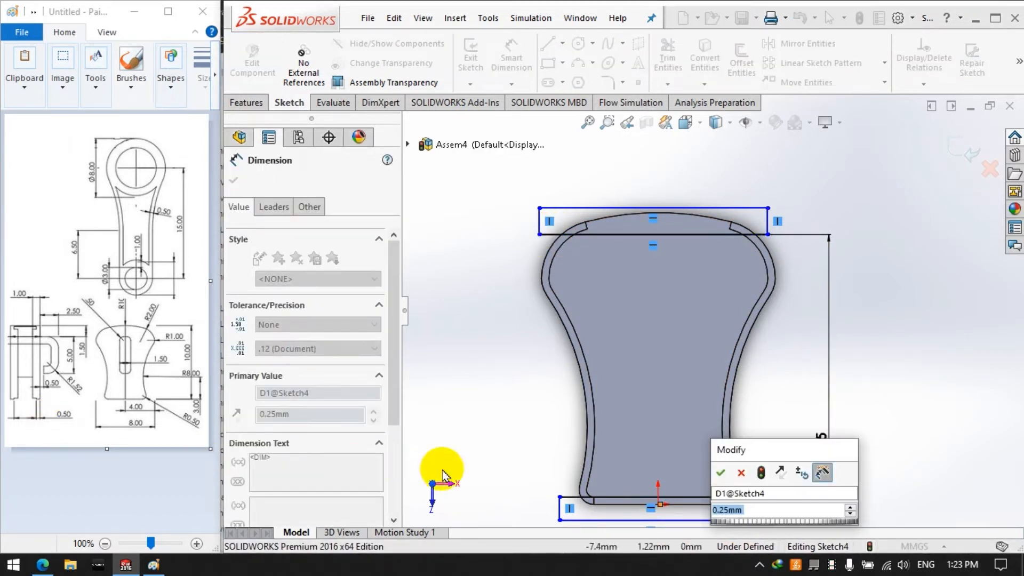
pyautogui.click(720, 472)
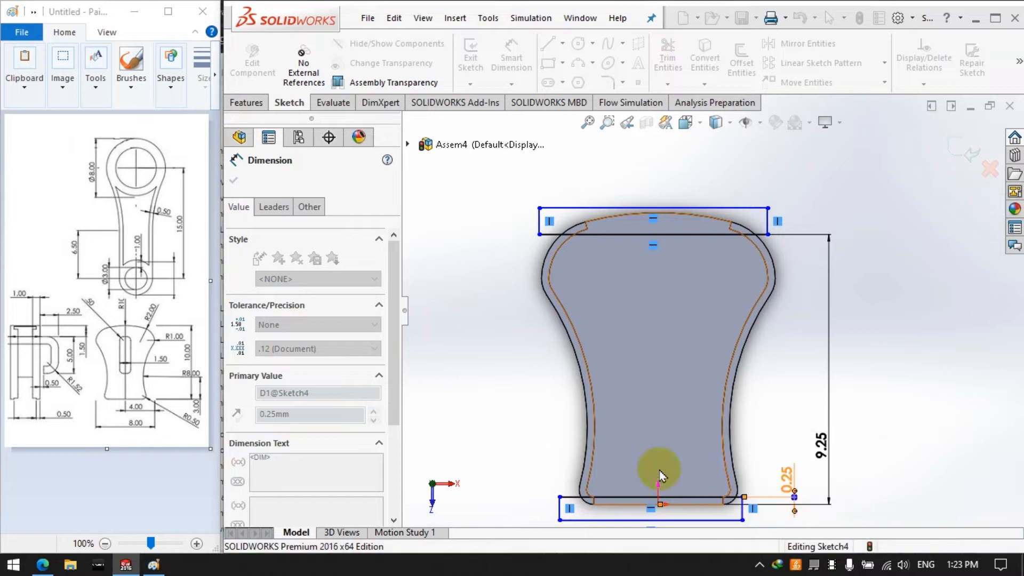
pyautogui.click(246, 102)
pyautogui.click(489, 69)
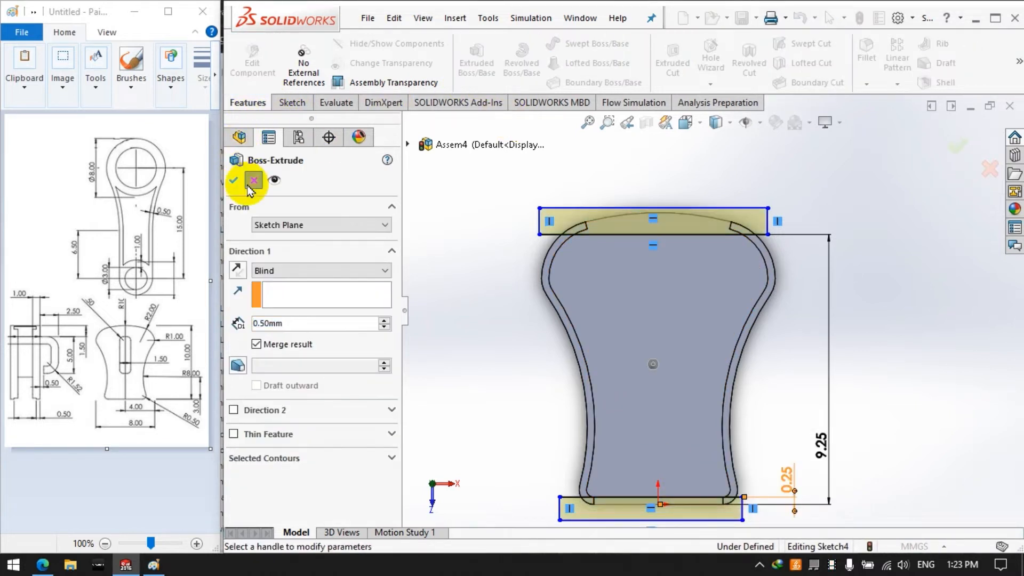
pyautogui.click(254, 180)
# Cut-extrude the two rectangles 0.5 mm blind with the direction reversed, trimming the rim ends above the plate's inner face
pyautogui.click(673, 63)
pyautogui.moveTo(672, 297); pyautogui.dragTo(661, 142, button='middle')
pyautogui.click(240, 324)
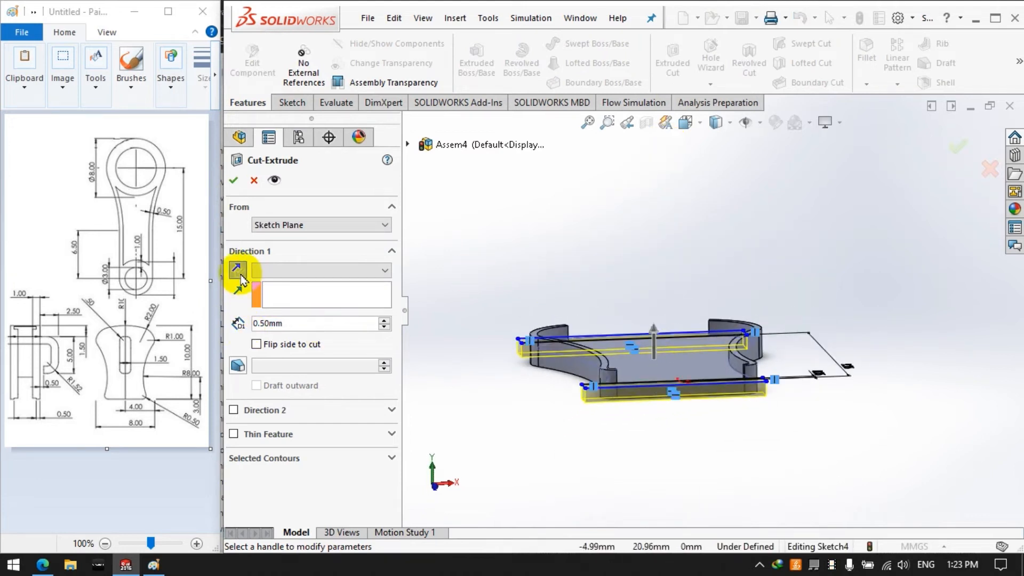
pyautogui.click(233, 180)
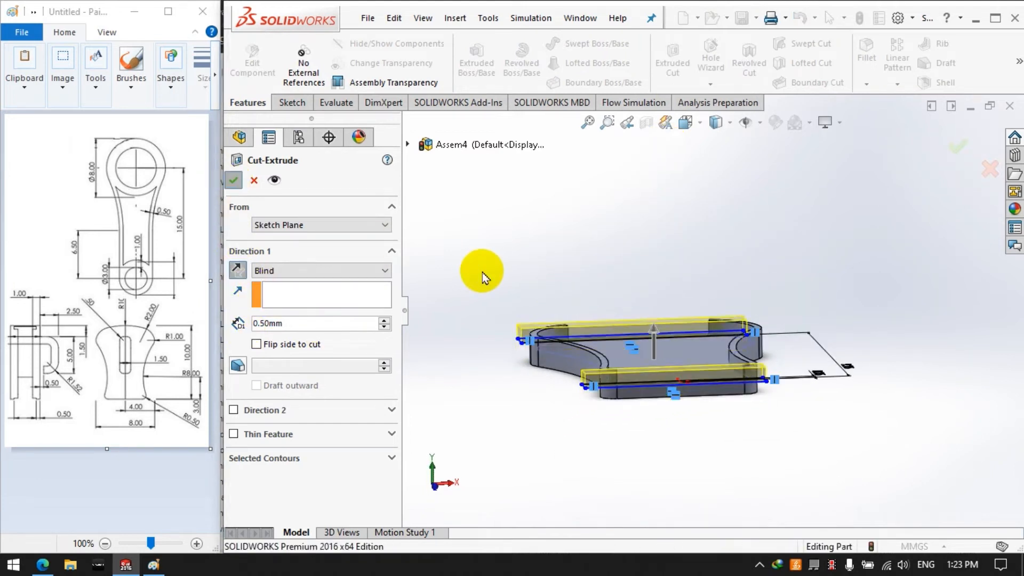
pyautogui.moveTo(507, 353); pyautogui.dragTo(510, 398, button='middle')
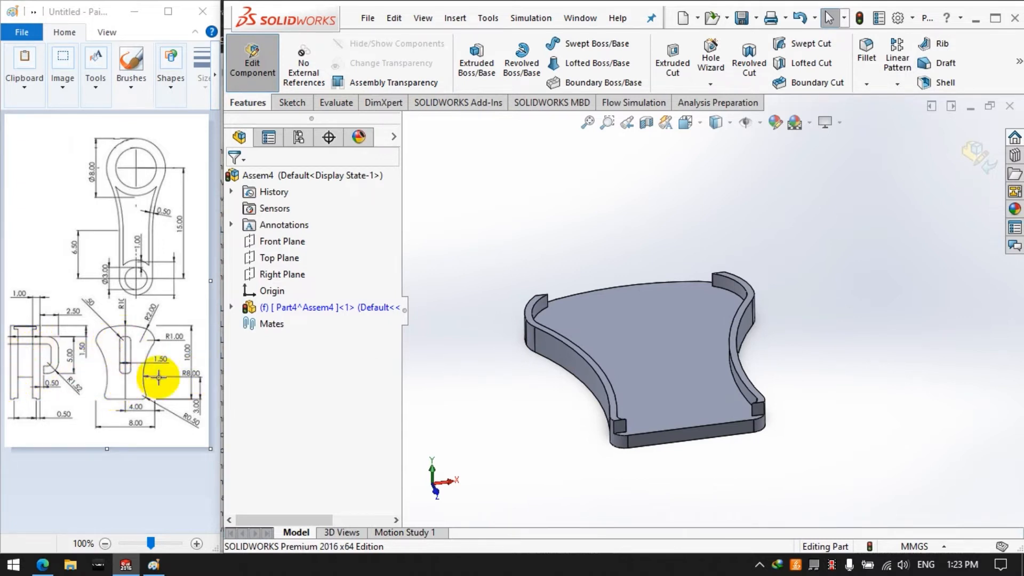
pyautogui.click(291, 102)
pyautogui.click(470, 60)
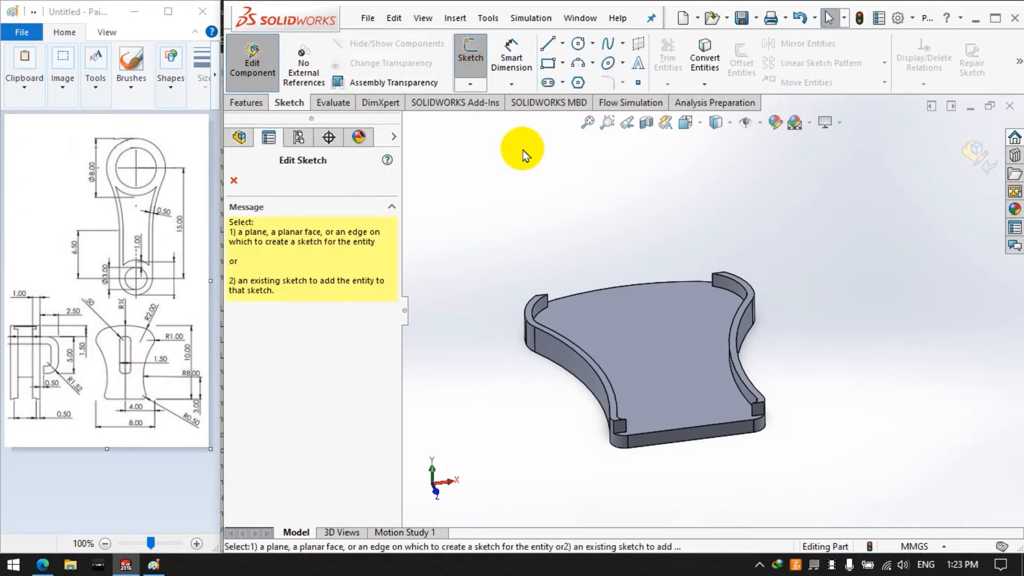
pyautogui.click(637, 363)
pyautogui.rightClick(277, 489)
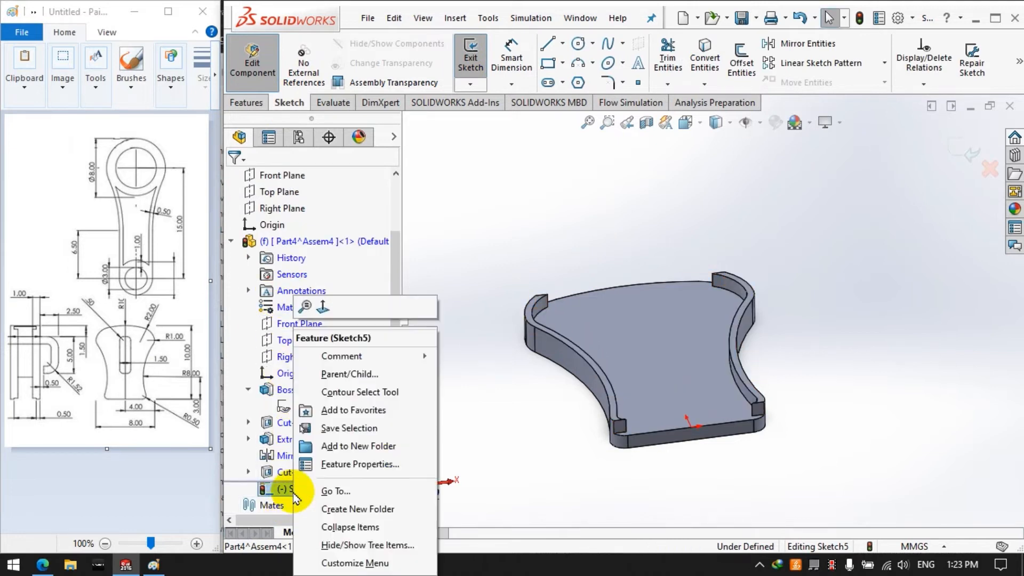
pyautogui.click(476, 320)
# Start a new sketch on the part's Top Plane
pyautogui.click(470, 59)
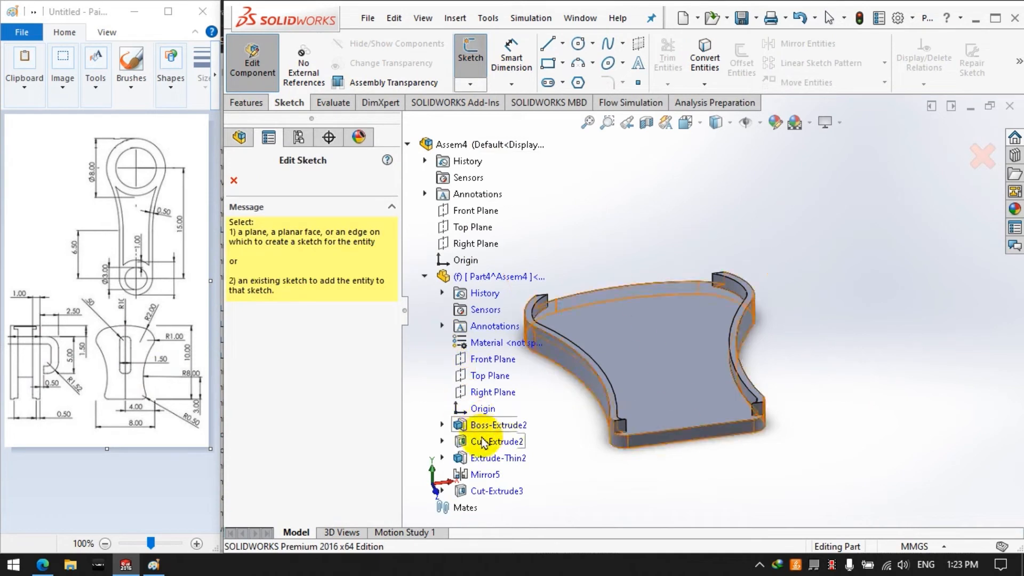
pyautogui.click(490, 375)
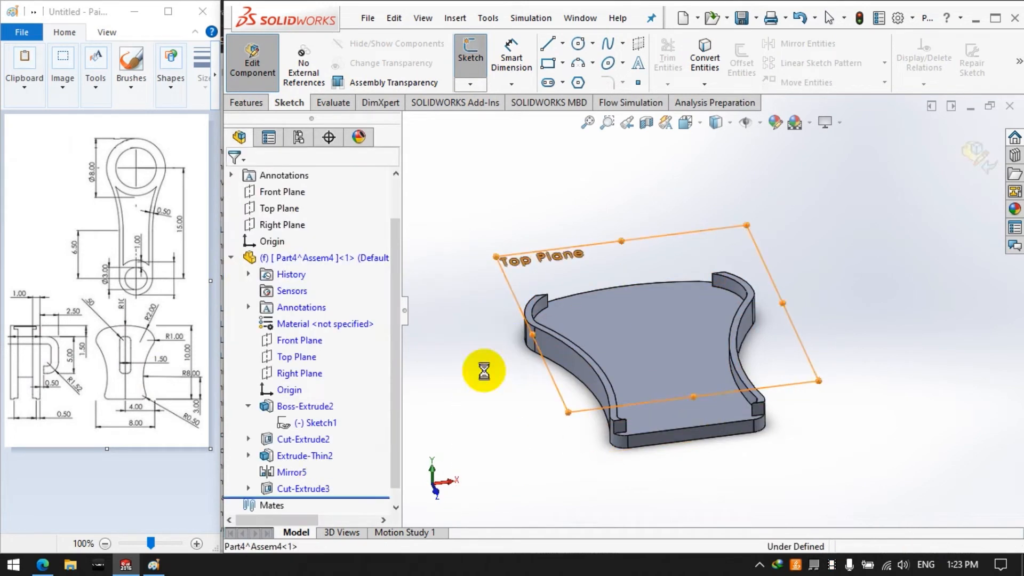
pyautogui.rightClick(299, 505)
pyautogui.click(327, 311)
pyautogui.scroll(2, 702, 291)
pyautogui.scroll(-2, 853, 237)
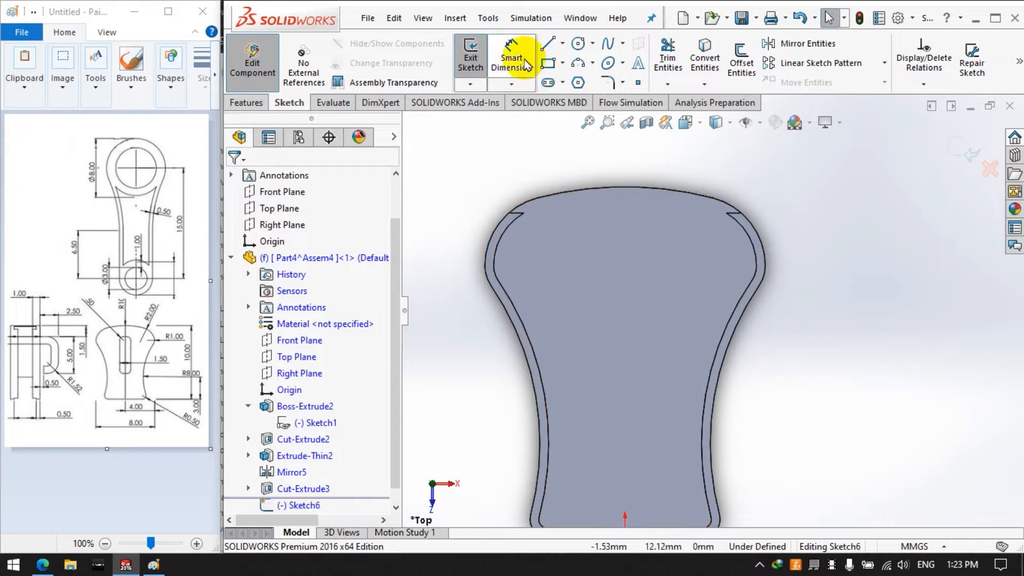
# Draw a tall, narrow center rectangle in the plate's upper half, with its center vertically above the origin
pyautogui.click(551, 69)
pyautogui.click(601, 230)
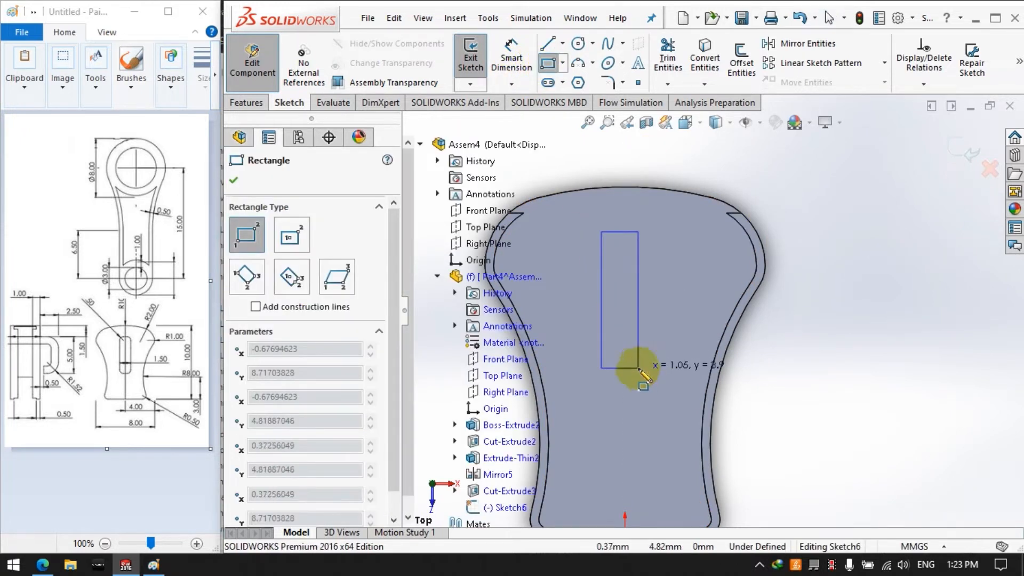
pyautogui.click(562, 63)
pyautogui.click(592, 101)
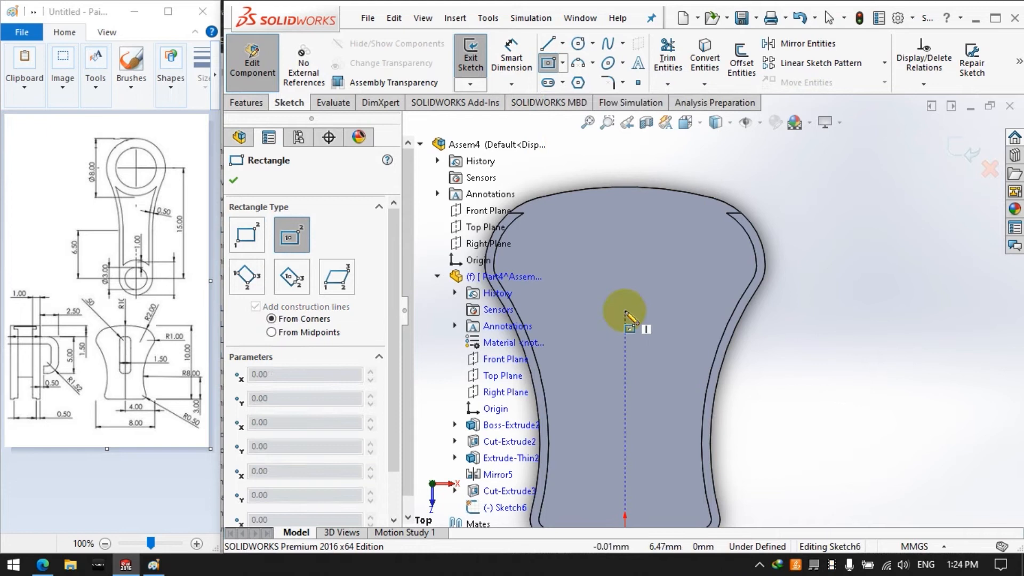
pyautogui.click(625, 311)
pyautogui.click(650, 382)
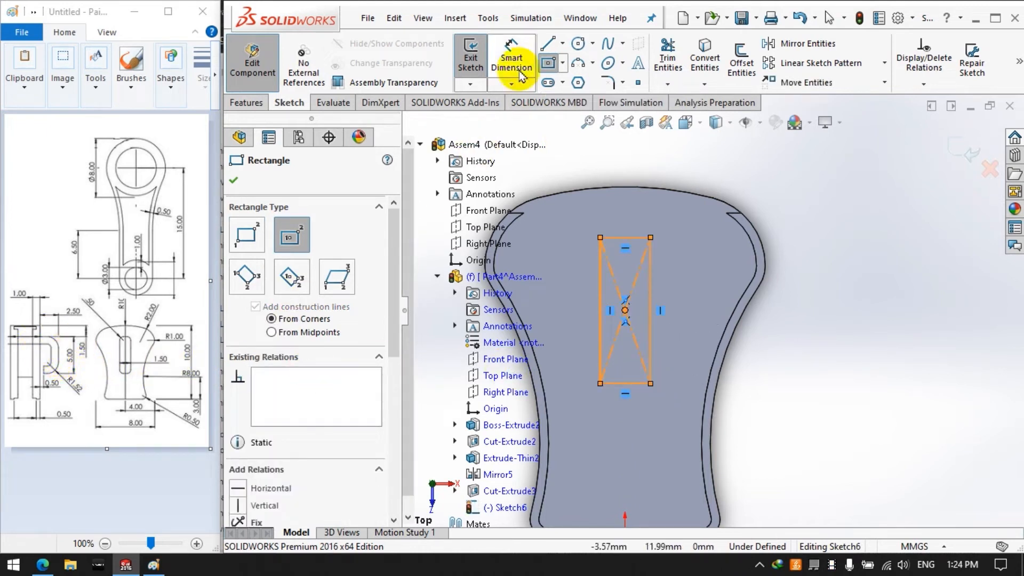
pyautogui.press('Escape')
# Place a sketch point at the midpoint of the plate's upper arc and dimension the rectangle's upper edge 1.5 mm from it
pyautogui.click(638, 83)
pyautogui.click(624, 188)
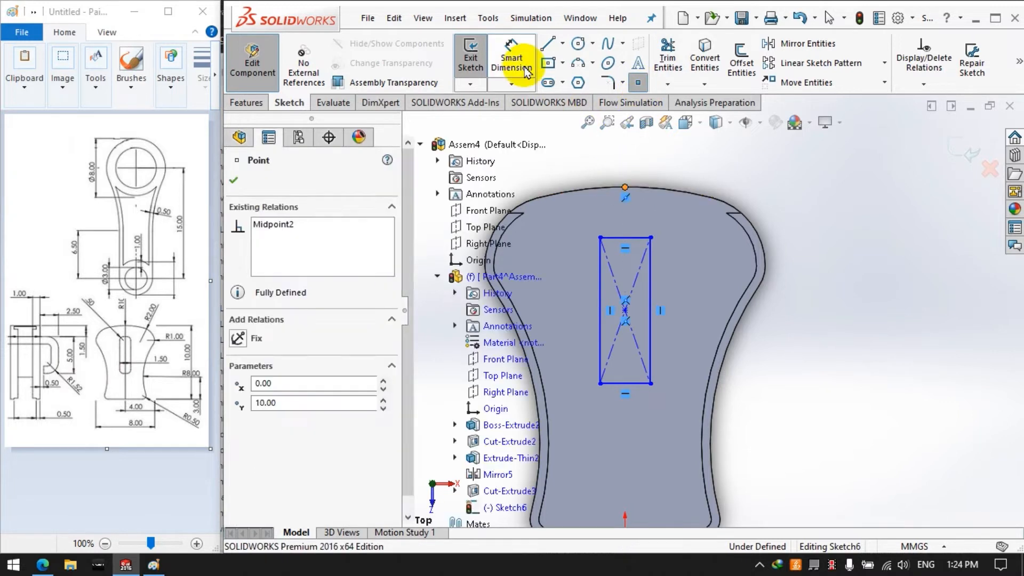
pyautogui.click(512, 57)
pyautogui.click(625, 187)
pyautogui.click(634, 237)
pyautogui.click(845, 219)
pyautogui.write('1.5')
pyautogui.press('Return')
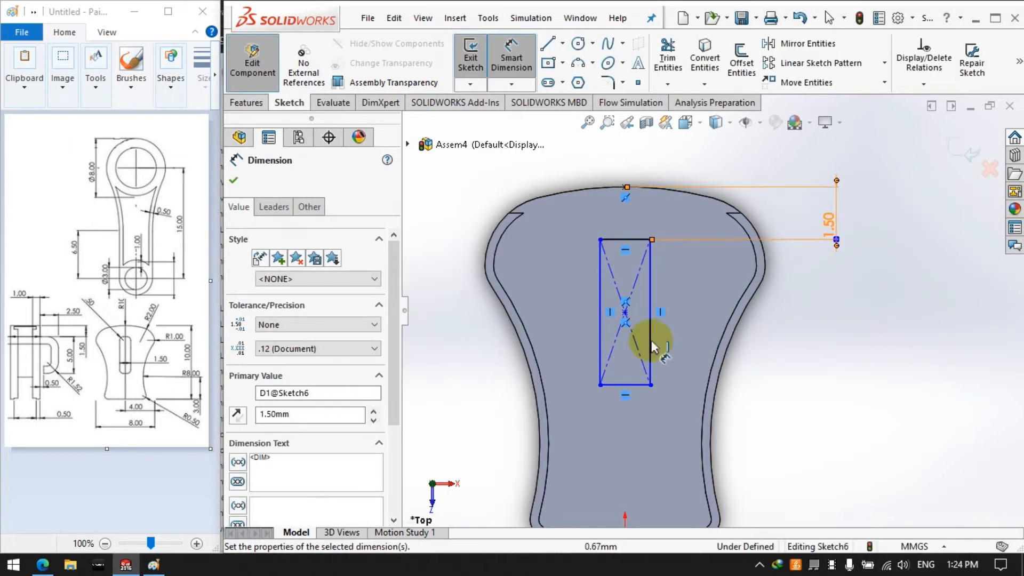
# Dimension the height of the center rectangle as 6 mm
pyautogui.click(650, 356)
pyautogui.click(861, 374)
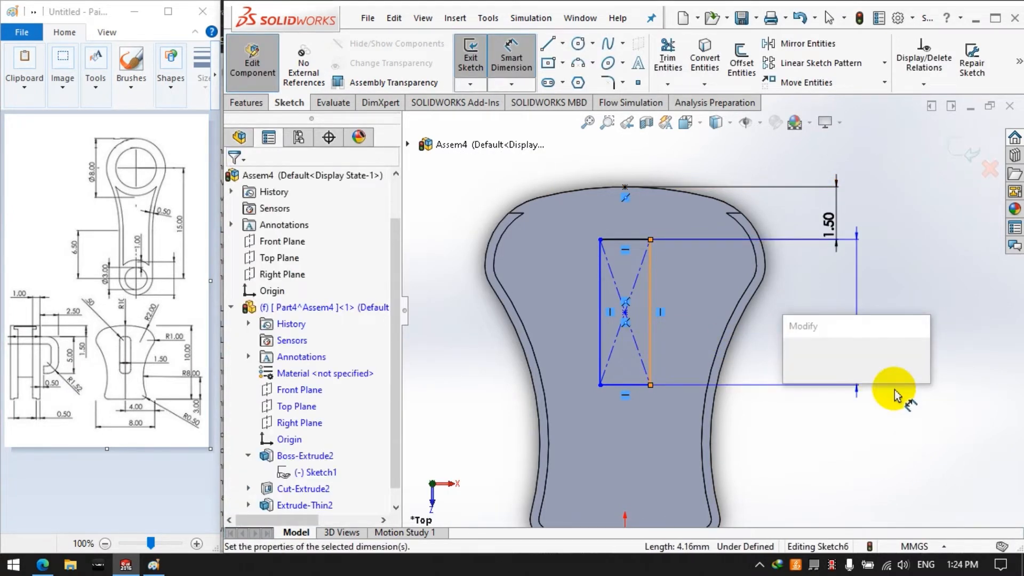
pyautogui.write('6')
pyautogui.press('Return')
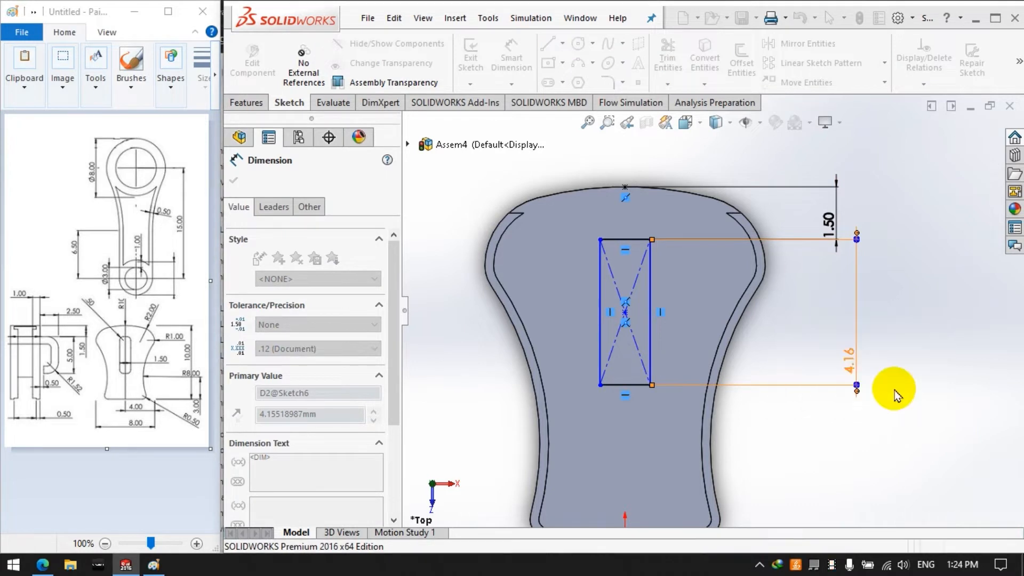
pyautogui.click(900, 403)
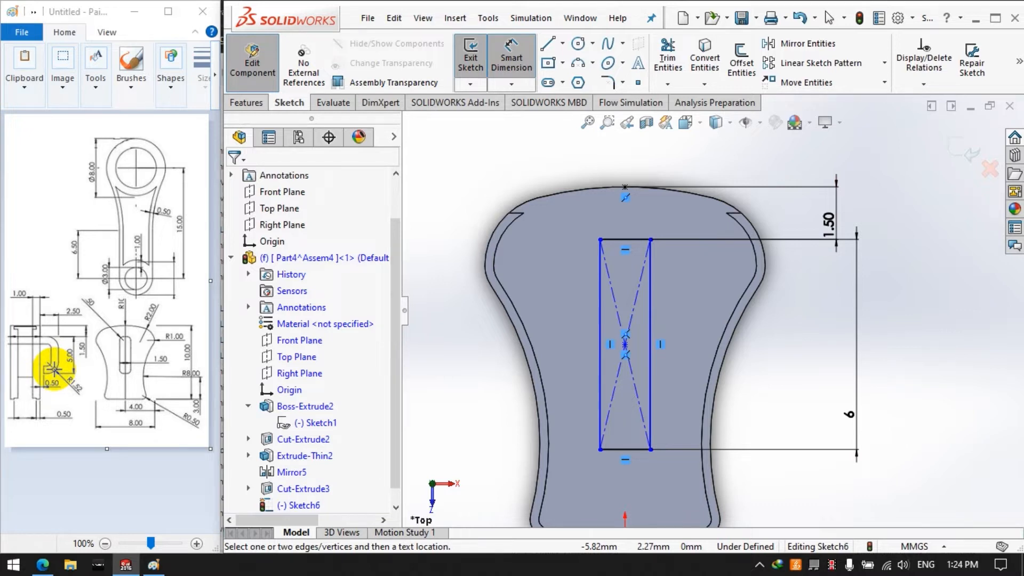
# Dimension the rectangle's width between its two long sides as 1.5 mm
pyautogui.scroll(2, 559, 370)
pyautogui.scroll(-1, 699, 375)
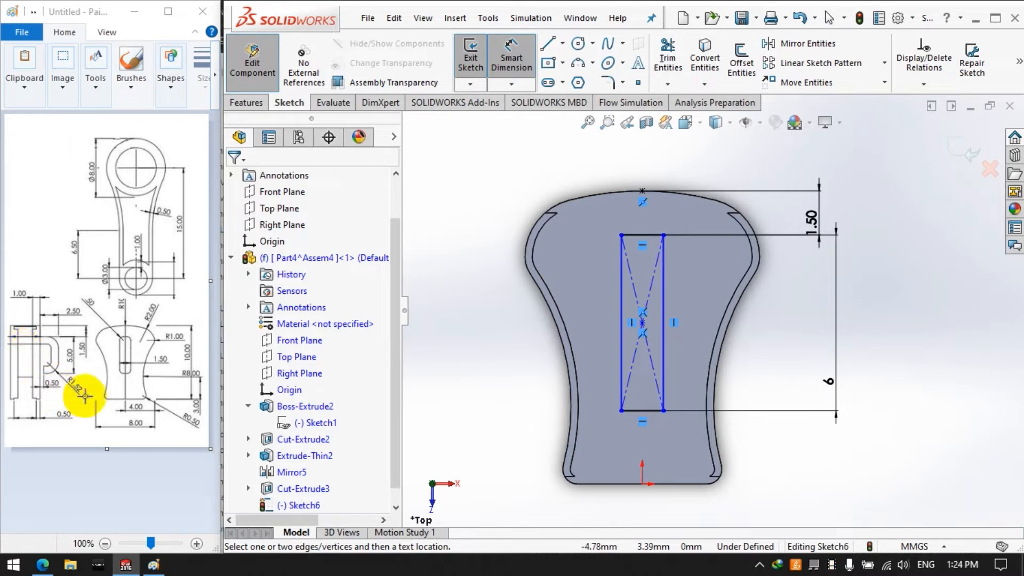
pyautogui.click(621, 355)
pyautogui.click(662, 367)
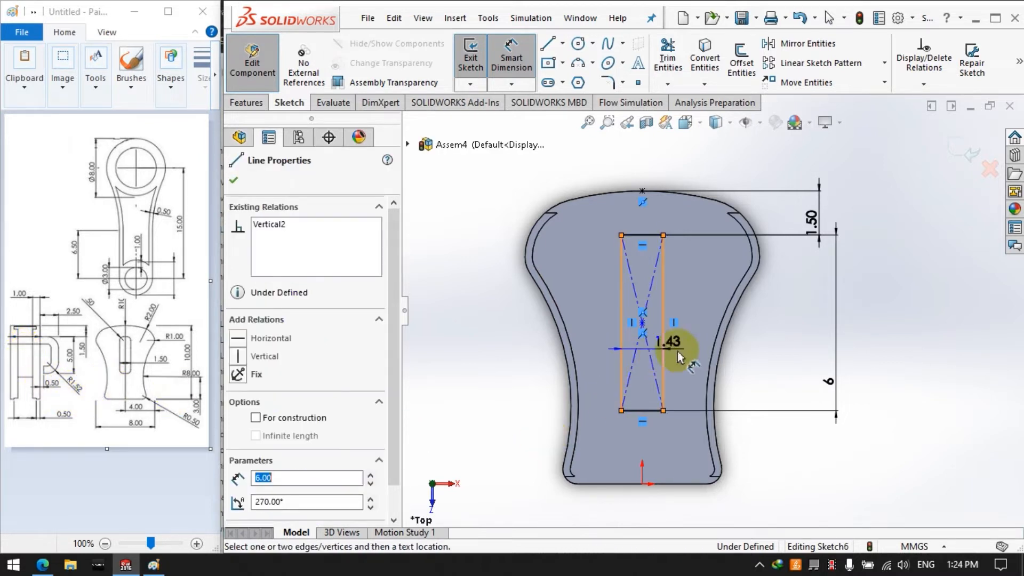
pyautogui.click(799, 347)
pyautogui.write('1.5')
pyautogui.press('Return')
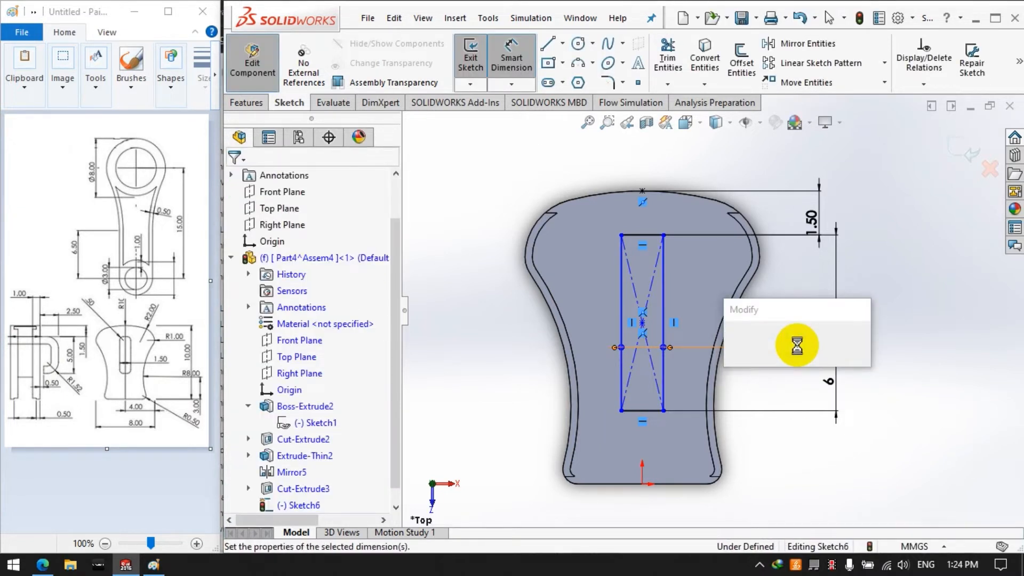
pyautogui.write('1.5')
pyautogui.press('Return')
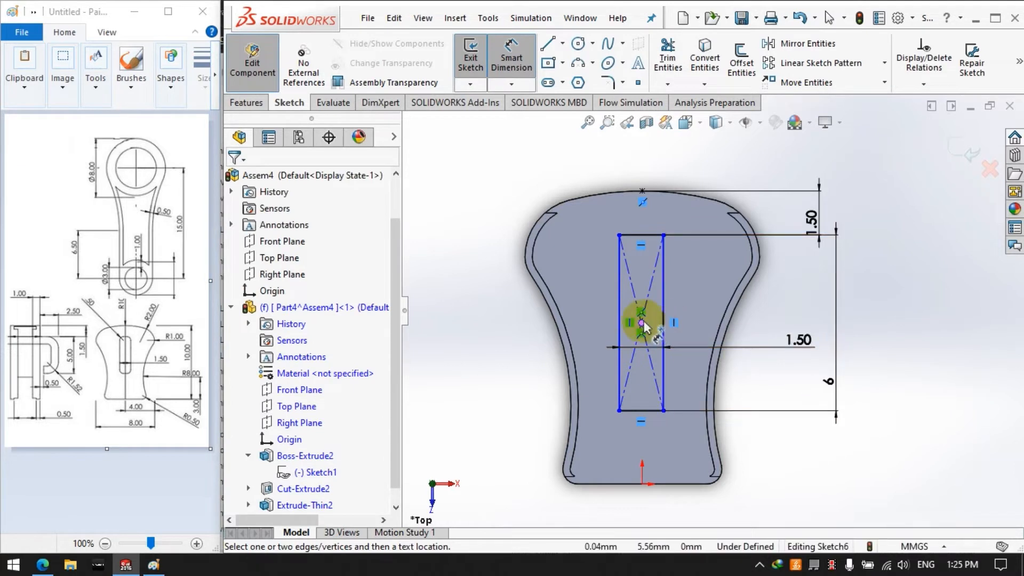
# Dimension the rectangle's center 0 mm horizontally from the origin, and set the rectangle's height to 5 mm
pyautogui.click(520, 69)
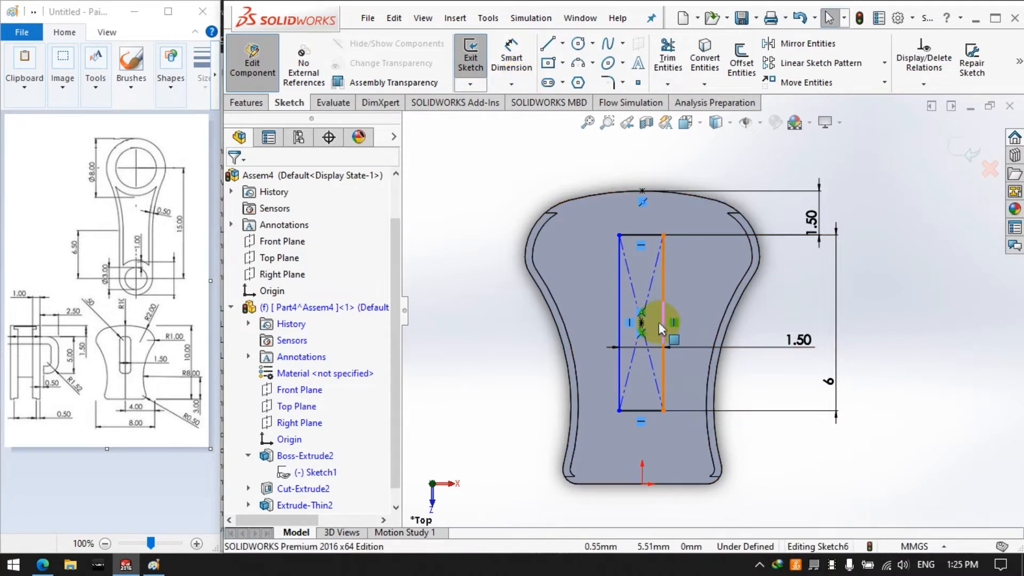
pyautogui.moveTo(641, 323); pyautogui.dragTo(663, 323)
pyautogui.click(503, 65)
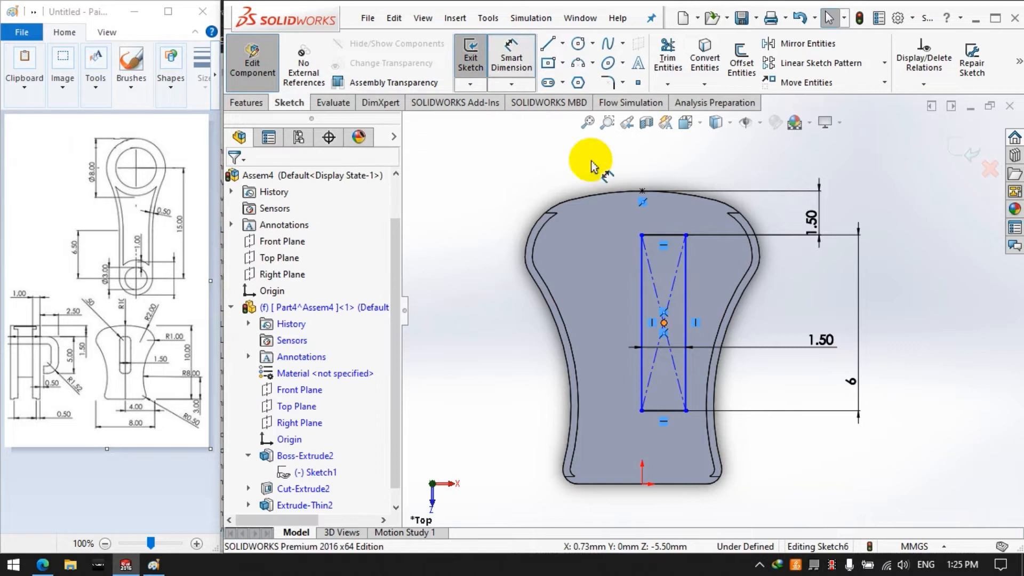
pyautogui.click(664, 323)
pyautogui.click(642, 484)
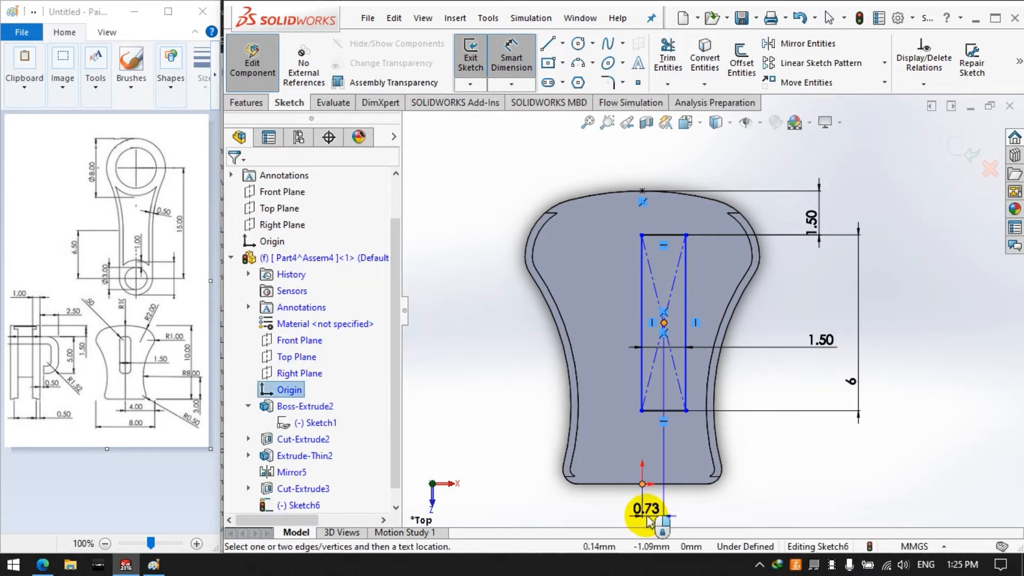
pyautogui.click(647, 519)
pyautogui.write('0')
pyautogui.press('Return')
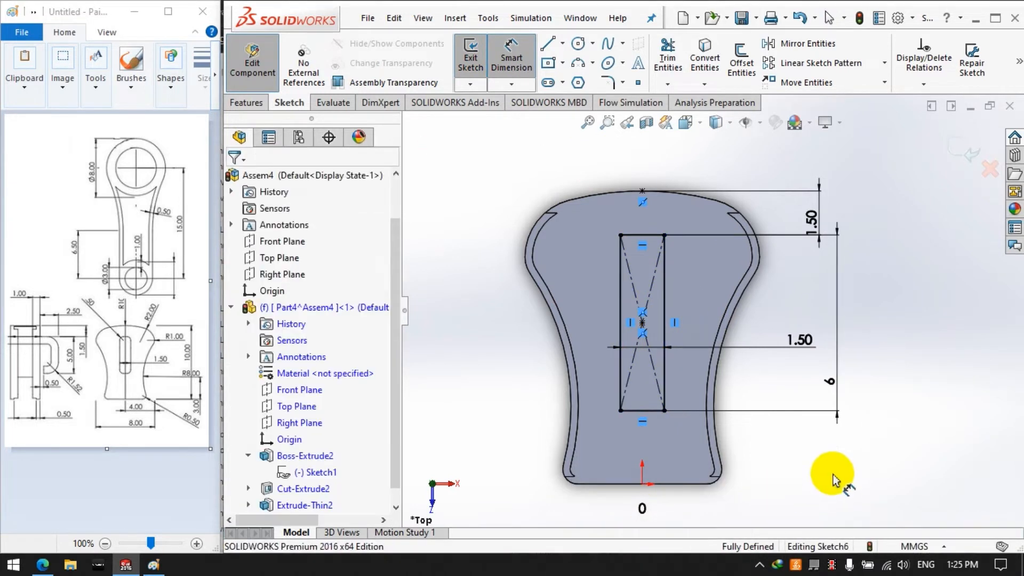
pyautogui.click(829, 382)
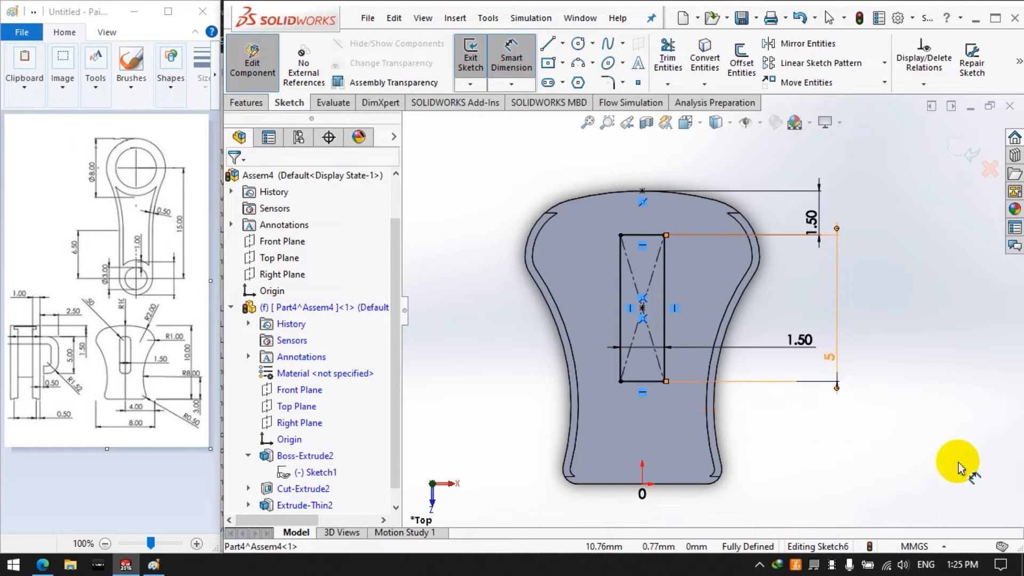
pyautogui.click(877, 436)
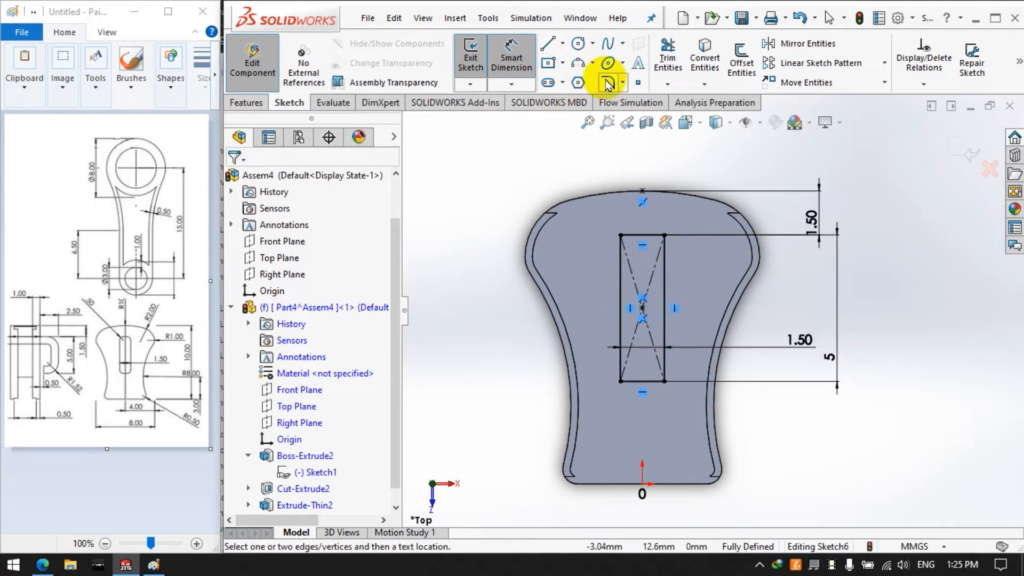
# Extrude the rectangle Up To Next with the direction reversed, joining the block to the plate's inner face
pyautogui.click(246, 103)
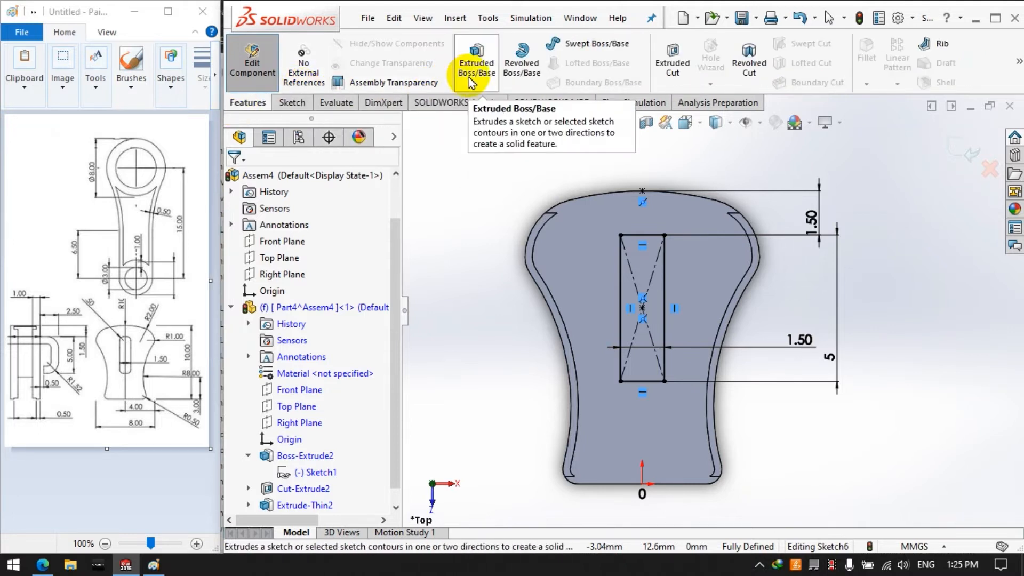
pyautogui.click(471, 80)
pyautogui.moveTo(784, 464); pyautogui.dragTo(798, 304, button='middle')
pyautogui.click(249, 299)
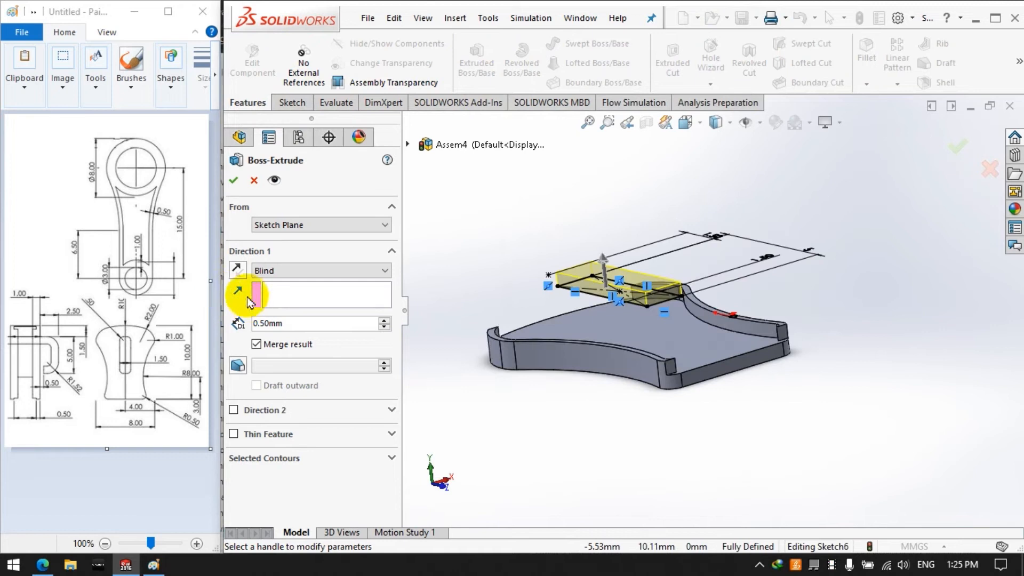
pyautogui.click(239, 271)
pyautogui.click(260, 270)
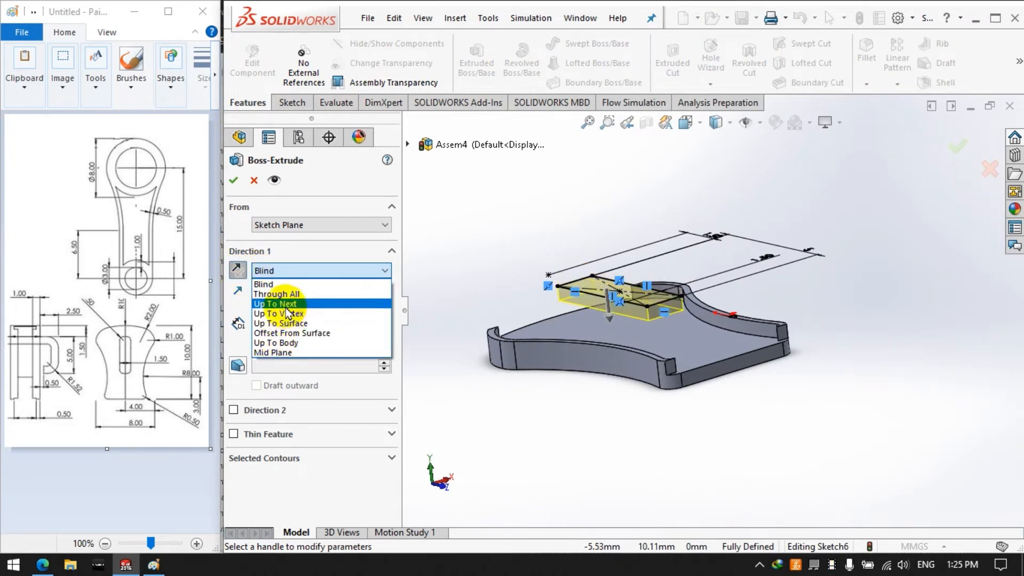
pyautogui.click(282, 304)
pyautogui.click(237, 187)
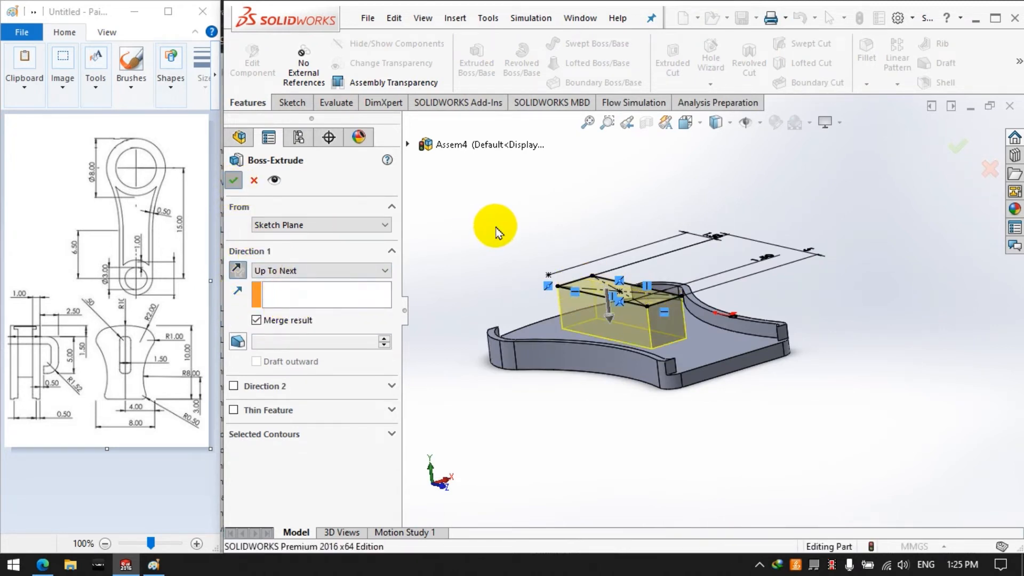
# Fillet the two vertical edges of the block's end facing the plate's wide, arced end with a 0.5 mm radius
pyautogui.click(861, 88)
pyautogui.click(885, 99)
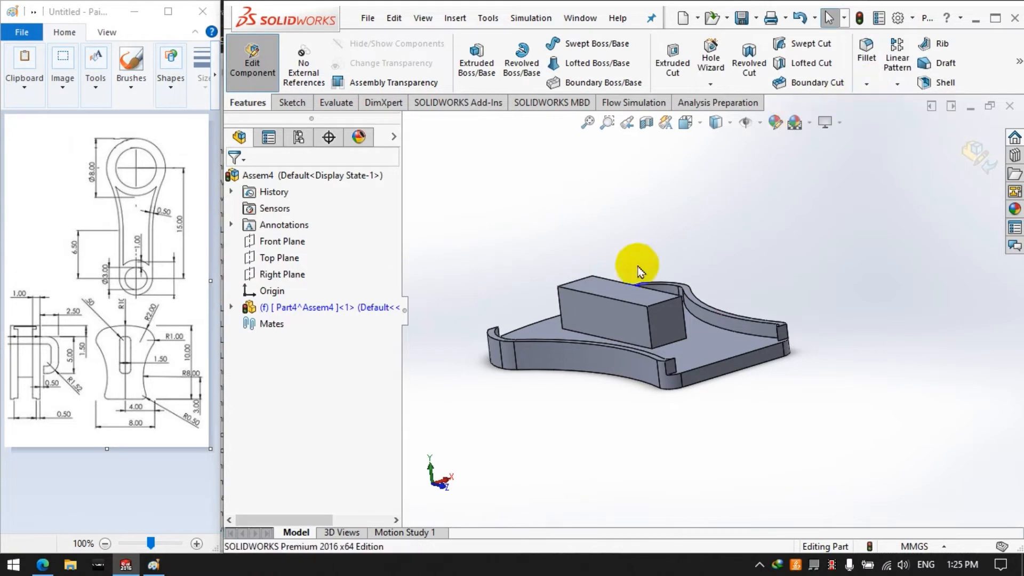
pyautogui.click(559, 313)
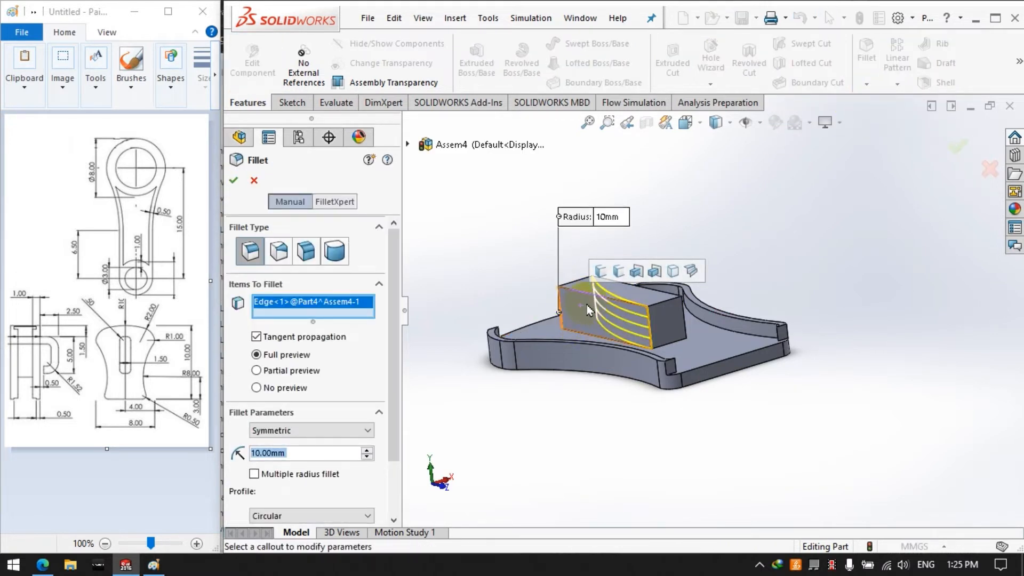
pyautogui.click(596, 311)
pyautogui.write('0.5')
pyautogui.press('Return')
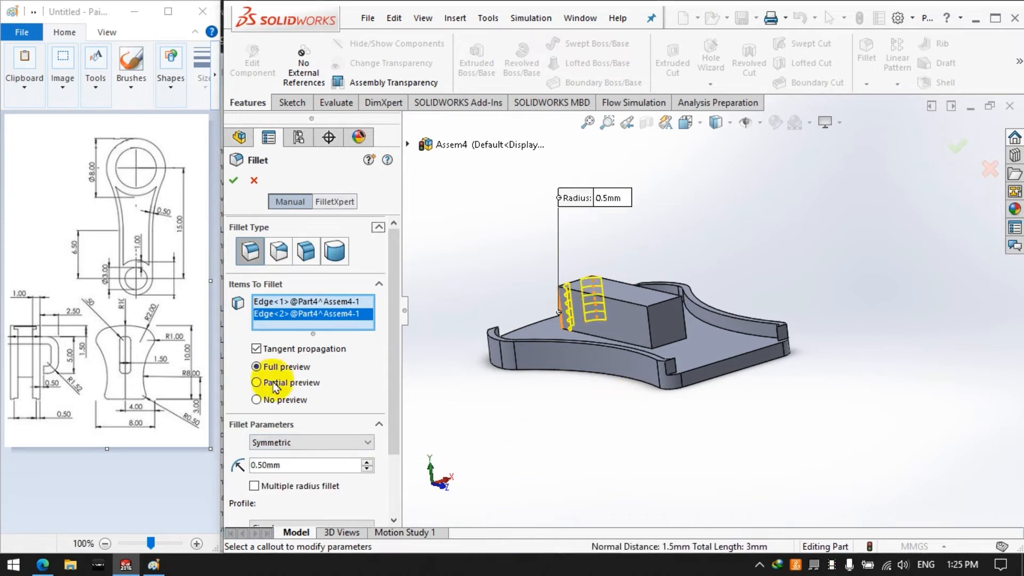
pyautogui.click(234, 181)
# Chamfer the two vertical edges at the block's opposite, square end with 0.5 mm distance at 45 degrees
pyautogui.click(865, 85)
pyautogui.click(885, 121)
pyautogui.click(651, 328)
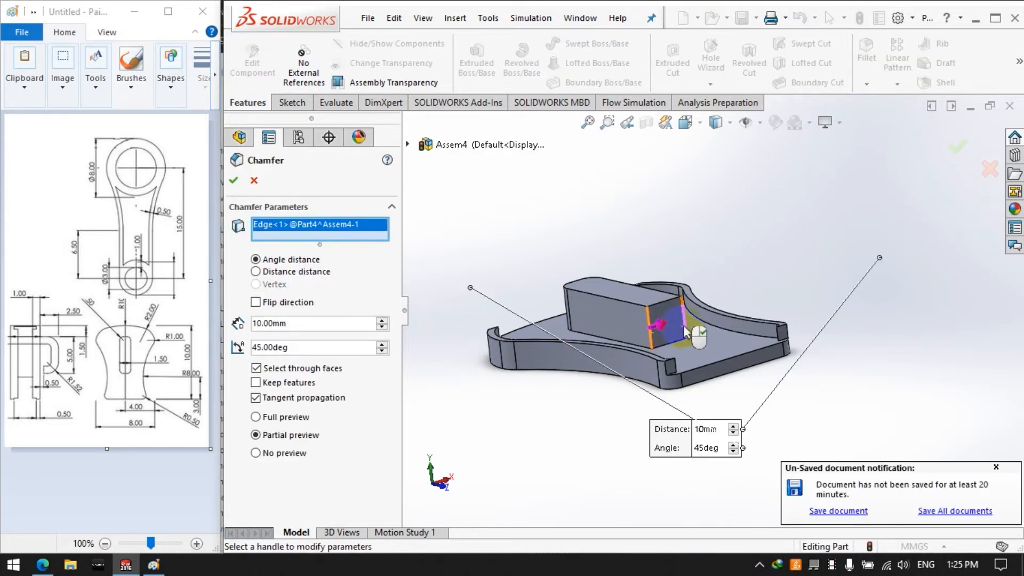
pyautogui.click(684, 325)
pyautogui.write('2>@Part4^Assem4-1')
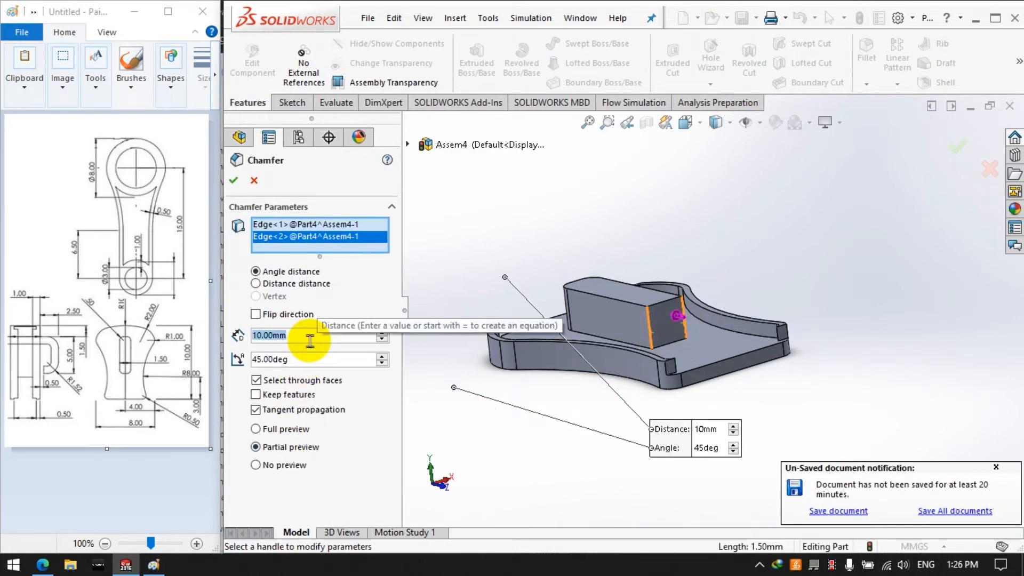
pyautogui.press('Return')
pyautogui.moveTo(520, 401); pyautogui.dragTo(551, 475, button='middle')
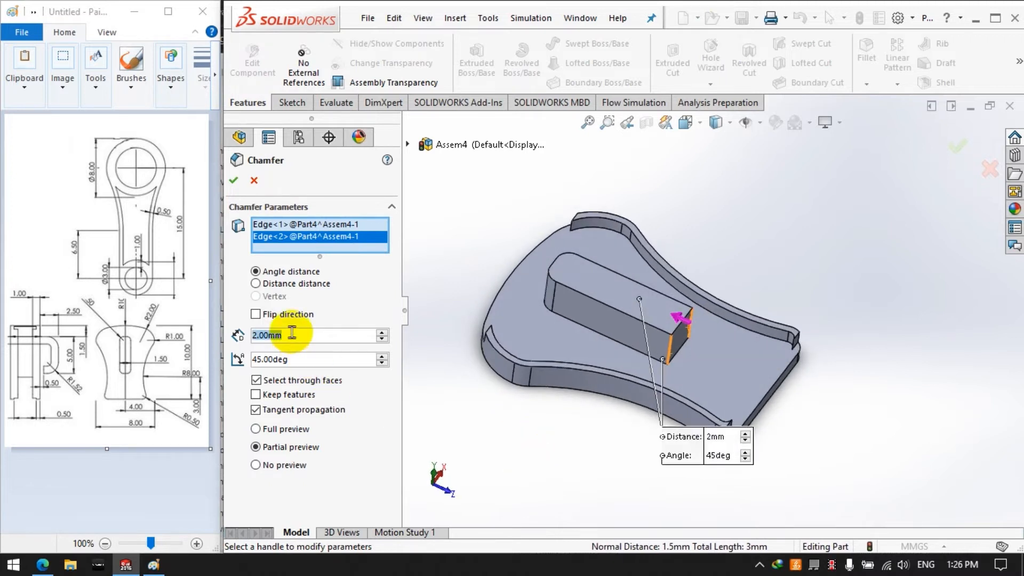
pyautogui.click(291, 331)
pyautogui.write('0.5')
pyautogui.press('Return')
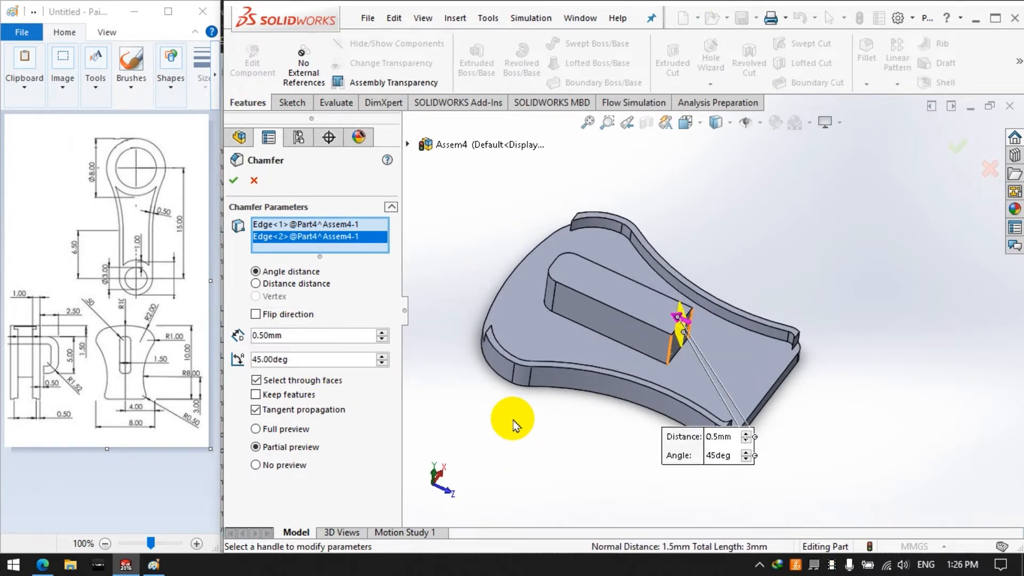
pyautogui.click(233, 180)
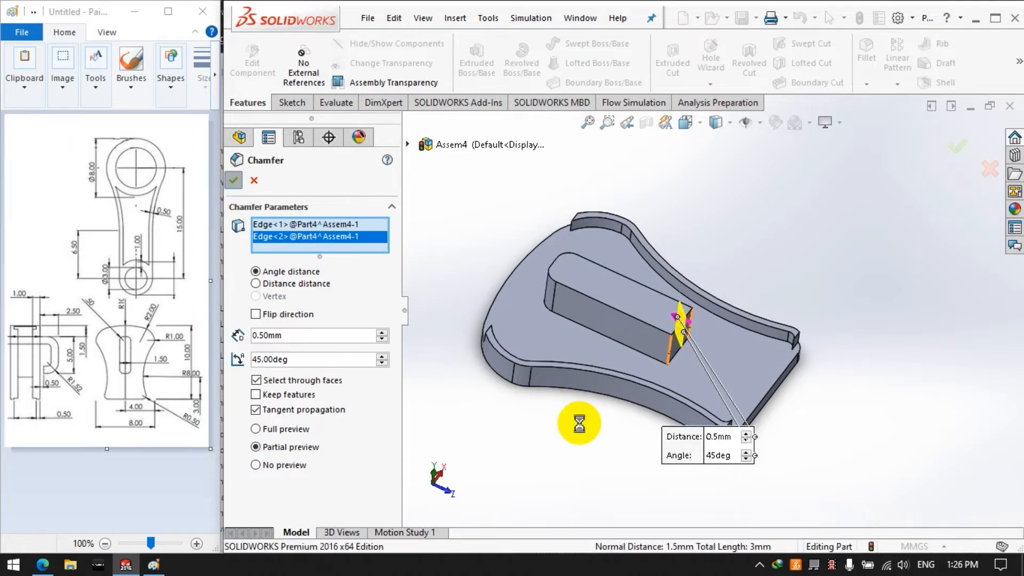
# Fillet the two vertical edges where the chamfers meet the block's long sides with a 1 mm radius
pyautogui.click(866, 53)
pyautogui.click(647, 338)
pyautogui.moveTo(646, 338); pyautogui.dragTo(670, 351, button='middle')
pyautogui.click(658, 298)
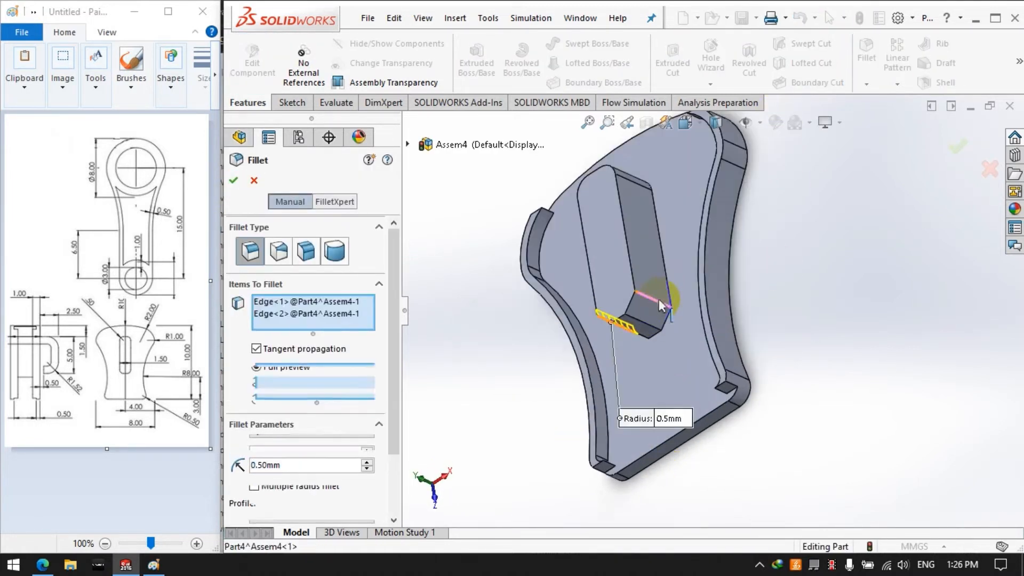
pyautogui.click(333, 463)
pyautogui.write('1')
pyautogui.press('Return')
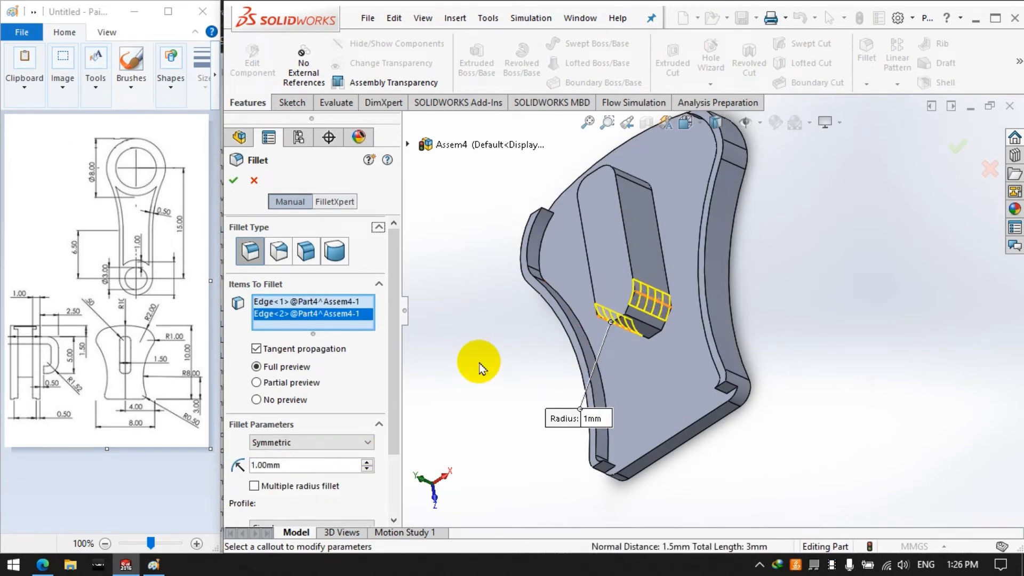
pyautogui.click(254, 181)
# Fillet the inner vertical edges at the four rim ends with a 0.25 mm radius
pyautogui.moveTo(512, 379); pyautogui.dragTo(693, 275, button='middle')
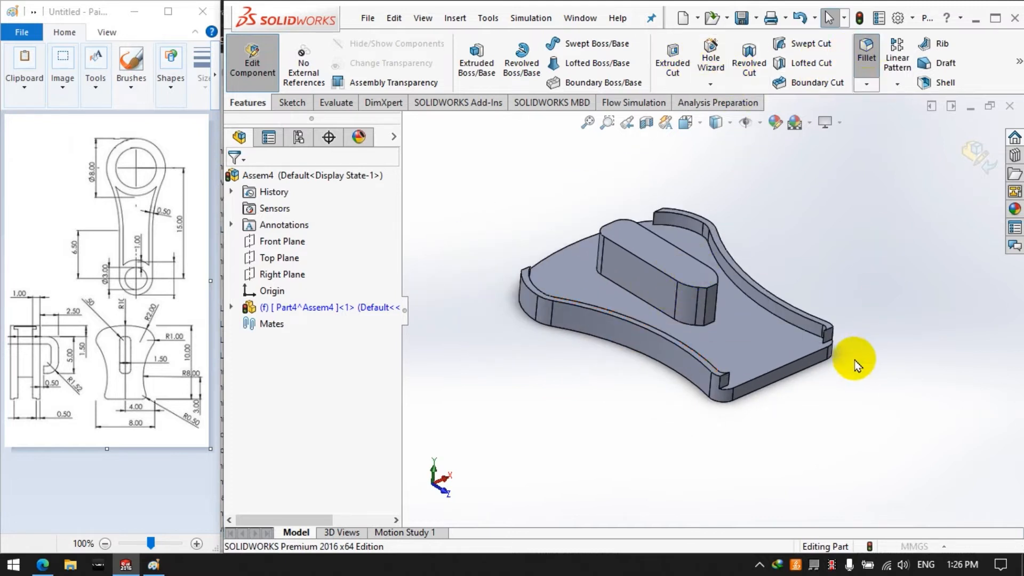
pyautogui.scroll(-5, 832, 349)
pyautogui.click(771, 320)
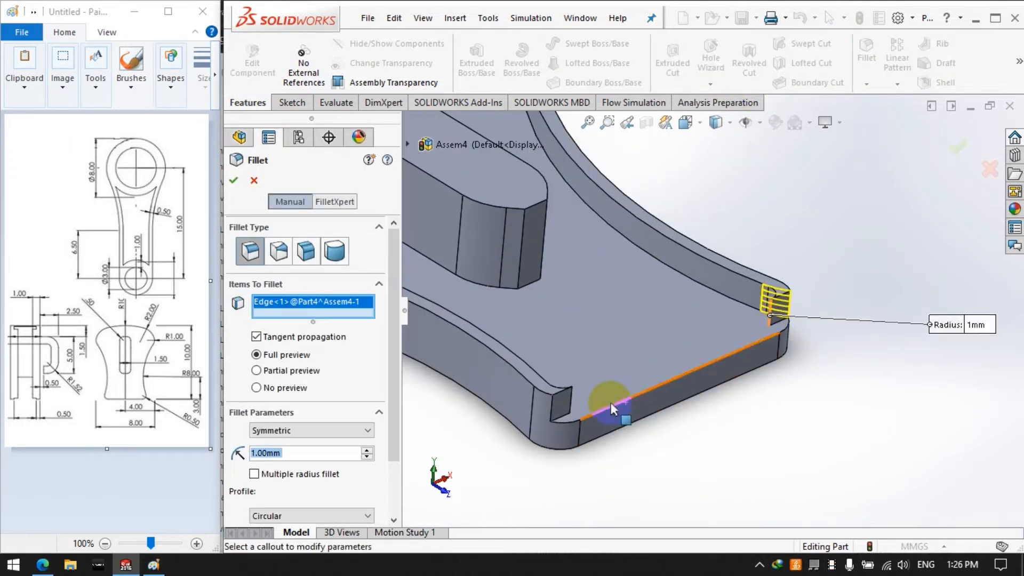
pyautogui.click(571, 404)
pyautogui.scroll(6, 781, 442)
pyautogui.scroll(-4, 578, 218)
pyautogui.click(684, 272)
pyautogui.moveTo(684, 272); pyautogui.dragTo(585, 312, button='middle')
pyautogui.click(566, 290)
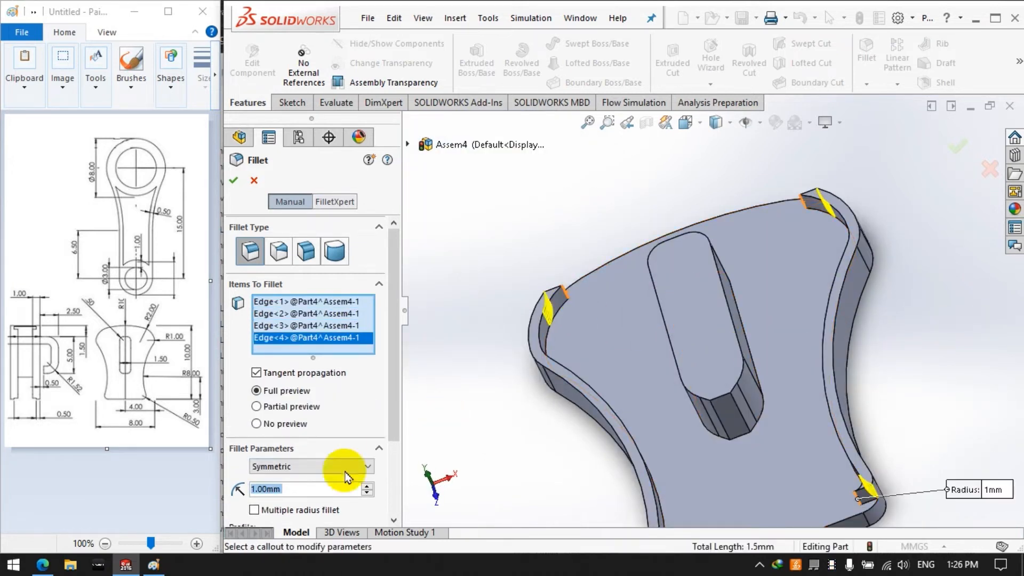
pyautogui.click(317, 483)
pyautogui.write('0.25')
pyautogui.press('Return')
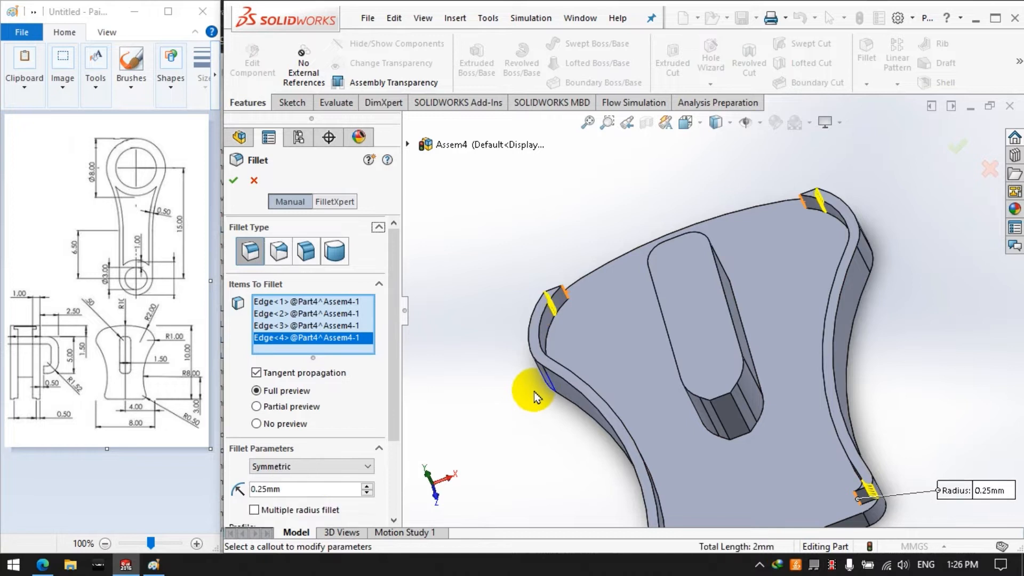
pyautogui.click(233, 180)
# Mirror the whole body about the central block's flat top face, with the solids merged
pyautogui.moveTo(427, 254); pyautogui.dragTo(645, 235, button='middle')
pyautogui.scroll(-4, 655, 284)
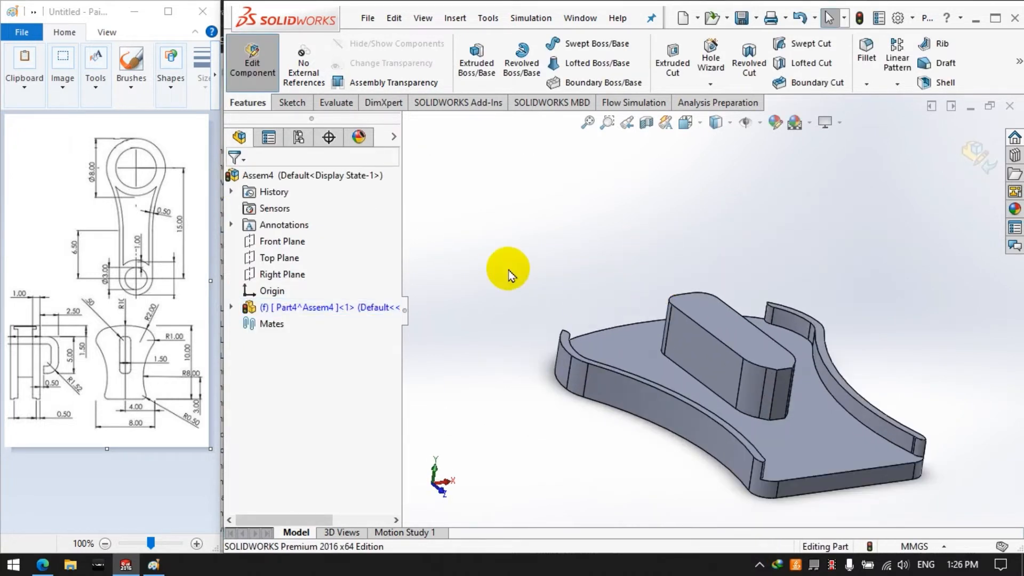
pyautogui.click(866, 83)
pyautogui.click(897, 84)
pyautogui.click(891, 138)
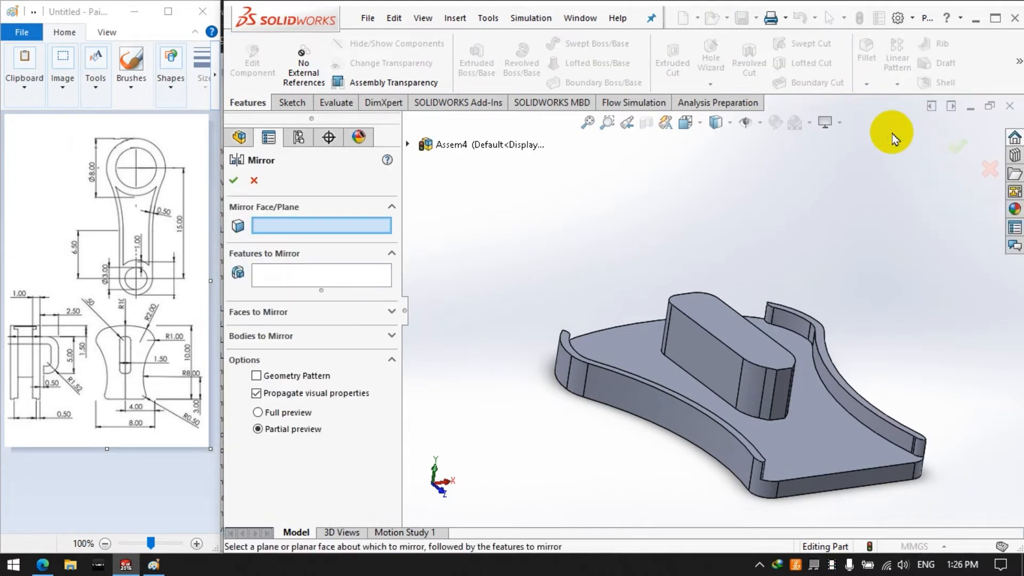
pyautogui.click(305, 335)
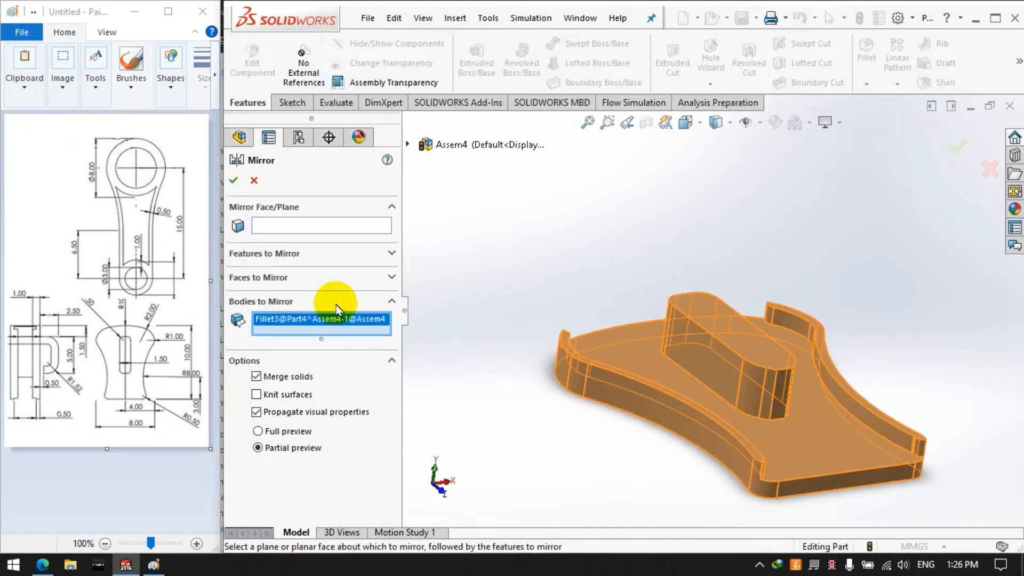
pyautogui.click(280, 234)
pyautogui.click(693, 315)
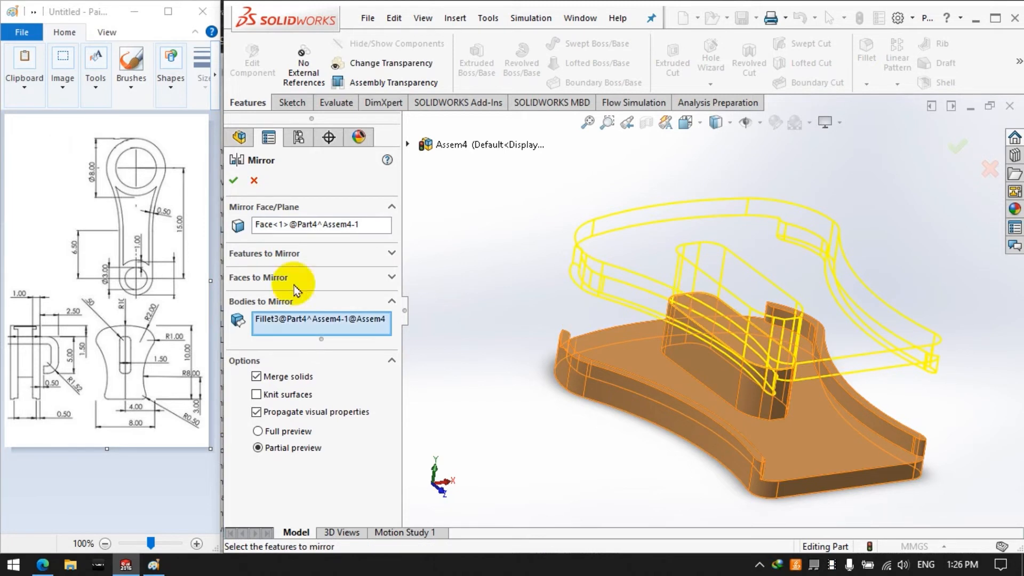
pyautogui.moveTo(457, 269); pyautogui.dragTo(832, 312, button='middle')
pyautogui.scroll(-2, 832, 312)
pyautogui.scroll(-3, 320, 446)
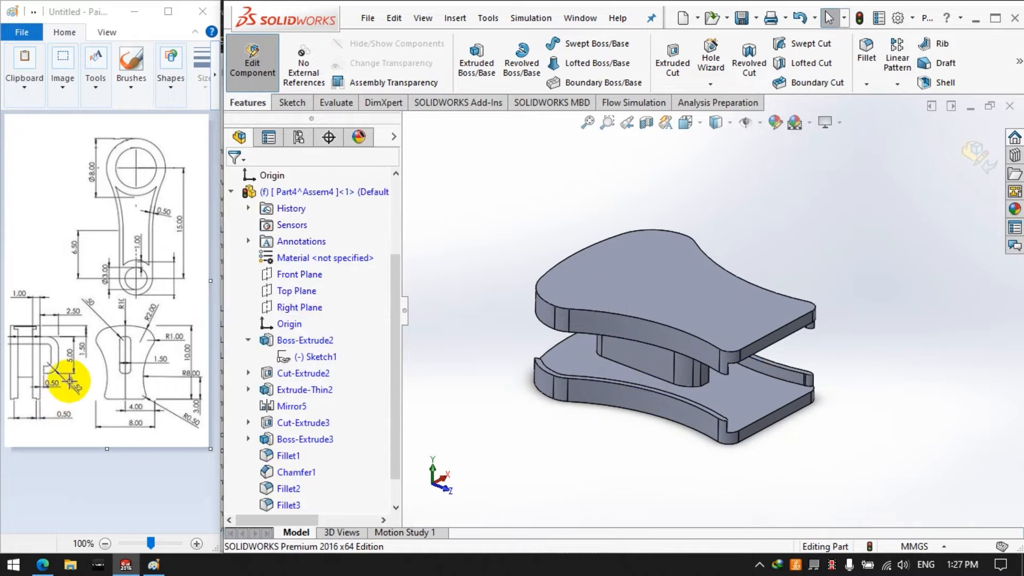
# Start a new sketch on the part's own Right Plane and view it face-on
pyautogui.click(292, 103)
pyautogui.click(469, 53)
pyautogui.click(409, 144)
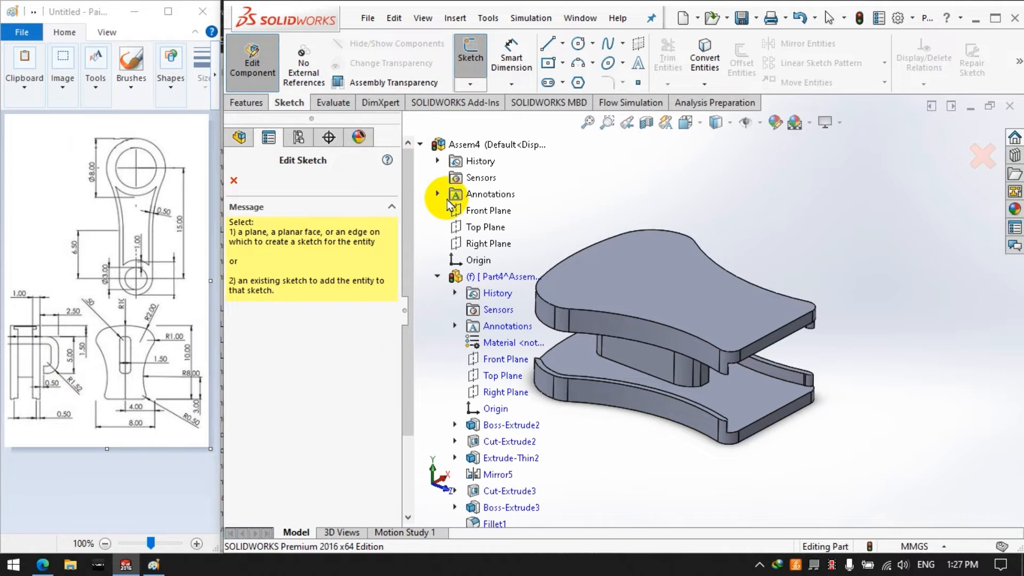
pyautogui.click(505, 392)
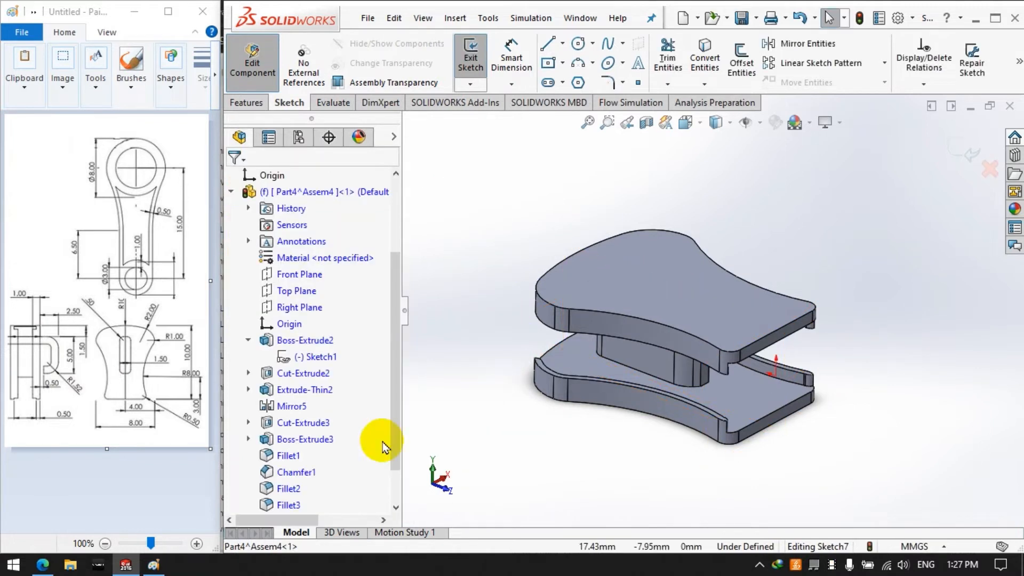
pyautogui.scroll(-2, 383, 445)
pyautogui.rightClick(297, 490)
pyautogui.click(325, 308)
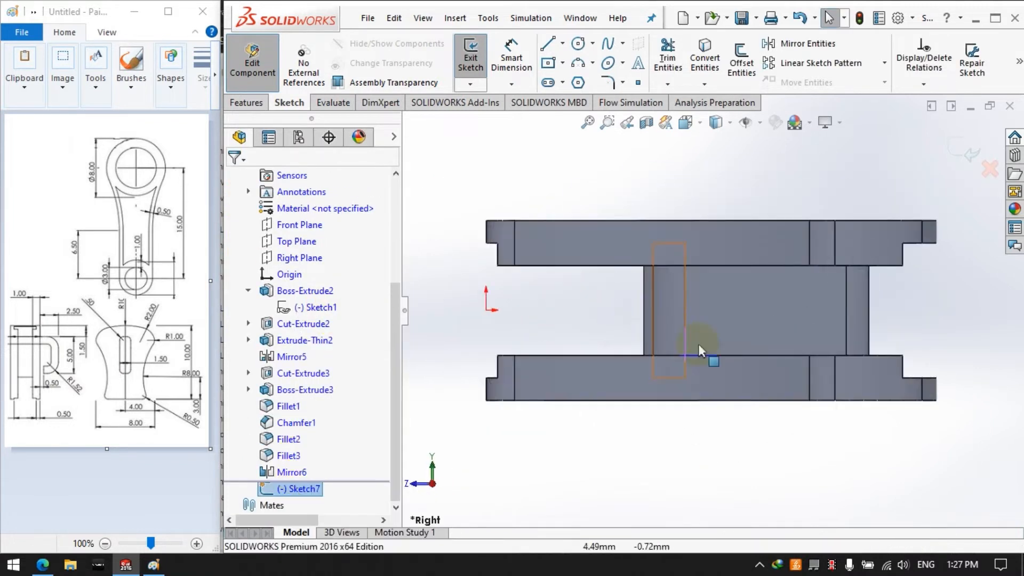
# Sketch an open three-line bracket profile about 4.9 mm wide and 1.6 mm high above the upper plate
pyautogui.click(549, 63)
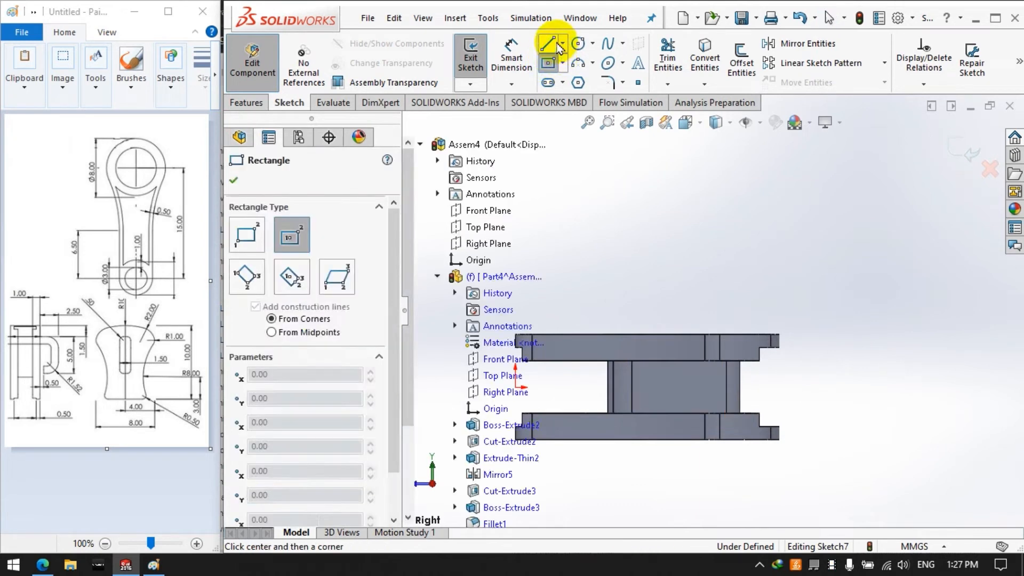
pyautogui.click(547, 42)
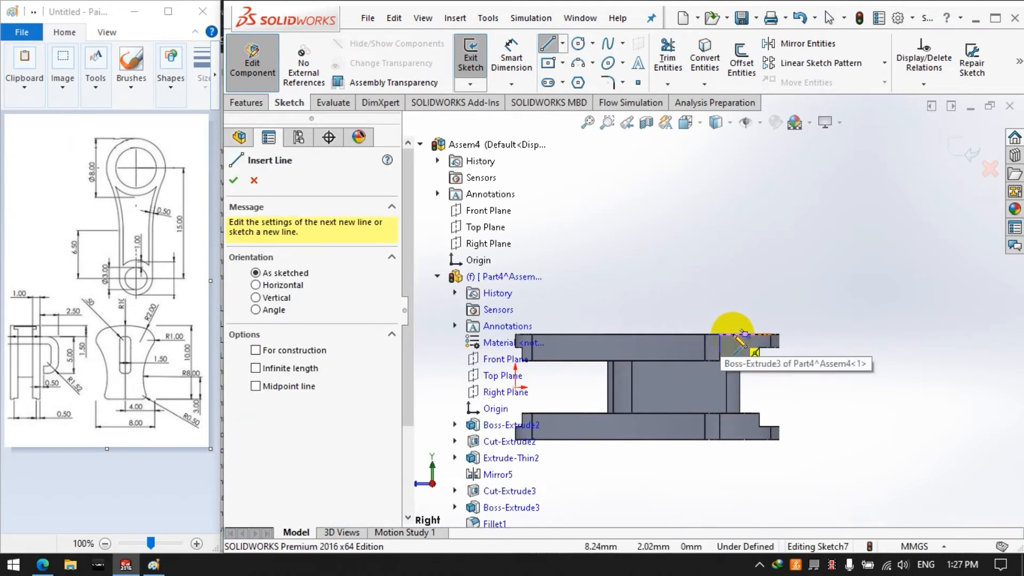
pyautogui.click(727, 320)
pyautogui.click(728, 278)
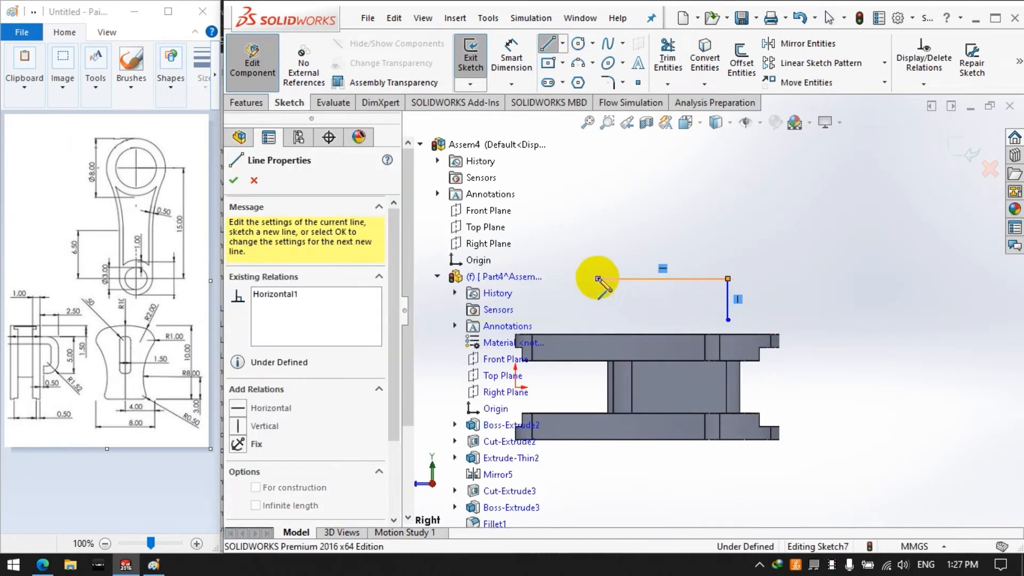
pyautogui.click(598, 278)
pyautogui.click(598, 320)
# Place a sketch point on the upper plate's outer top corner at the end opposite the sketch origin
pyautogui.click(512, 56)
pyautogui.click(727, 302)
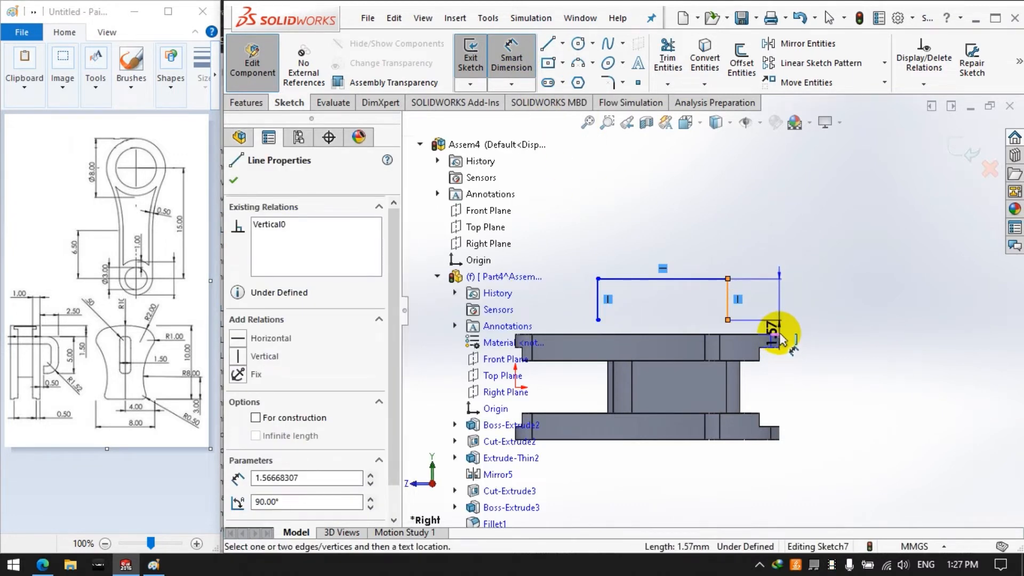
pyautogui.click(640, 84)
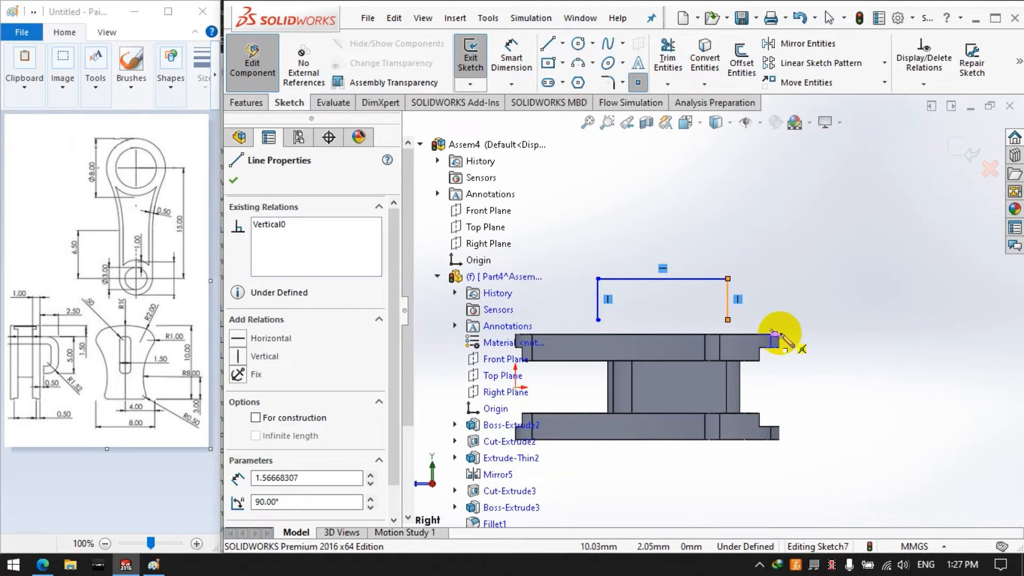
pyautogui.scroll(-5, 774, 334)
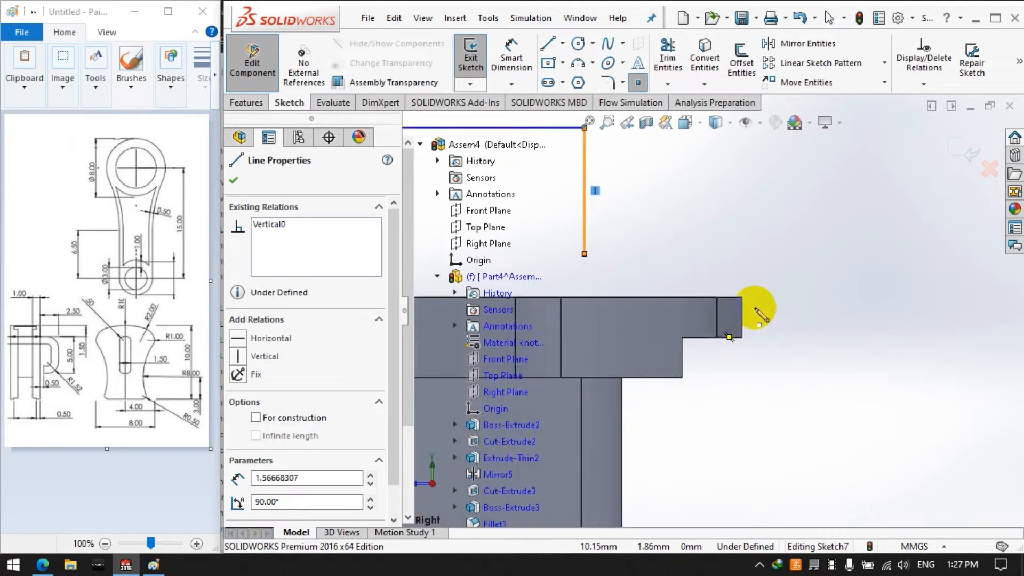
pyautogui.click(709, 284)
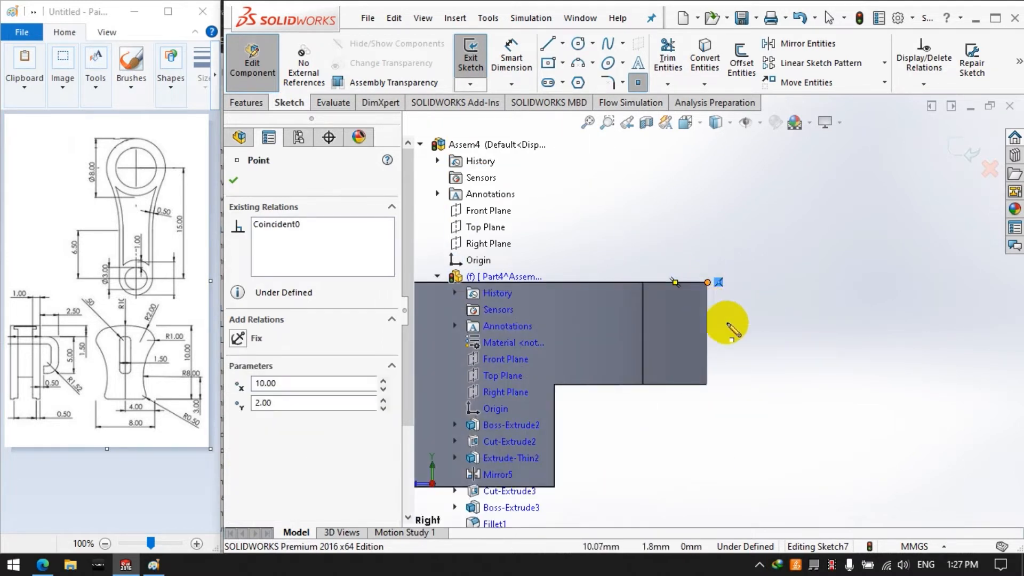
# Dimension the nearest vertical leg 1.5 mm from the sketch point and set the horizontal line's length to 5 mm
pyautogui.scroll(5, 728, 315)
pyautogui.click(516, 58)
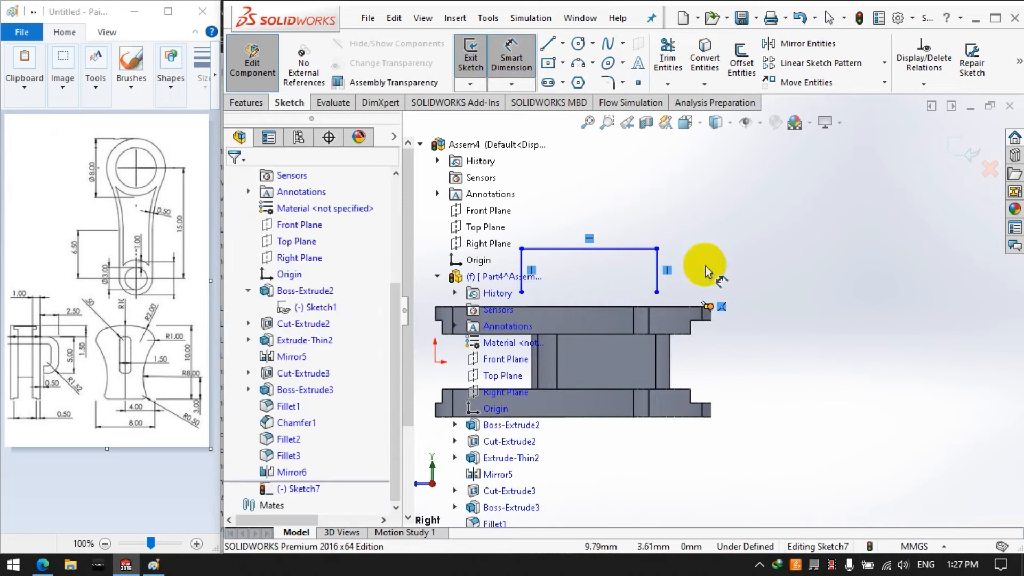
pyautogui.click(709, 307)
pyautogui.click(657, 273)
pyautogui.click(687, 208)
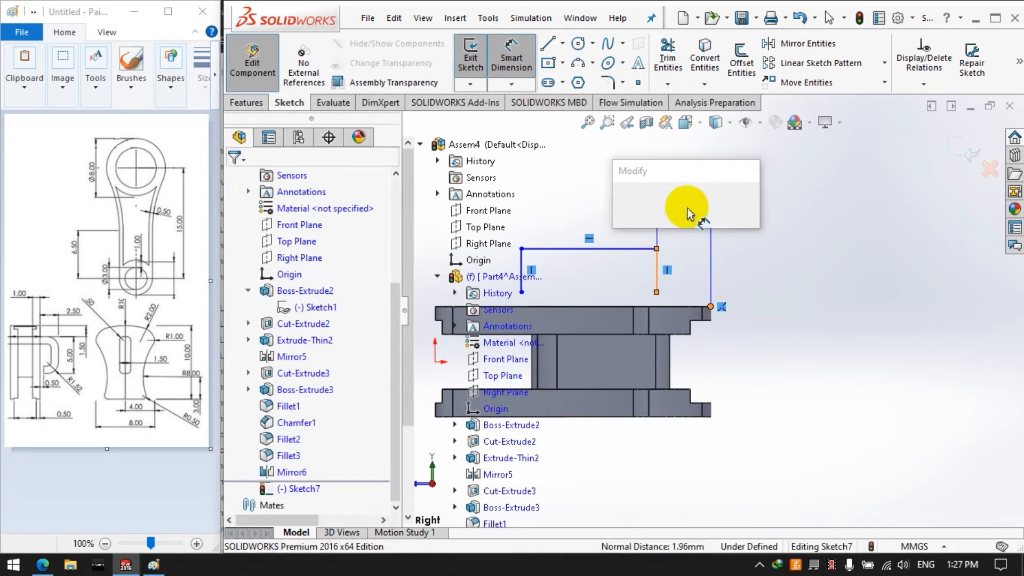
pyautogui.write('1.5')
pyautogui.press('Return')
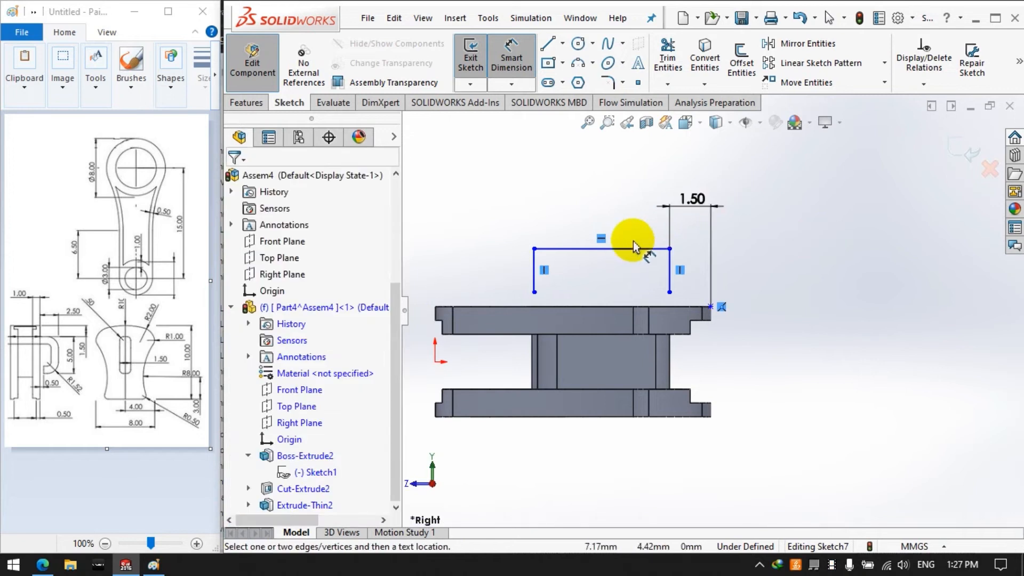
pyautogui.click(637, 249)
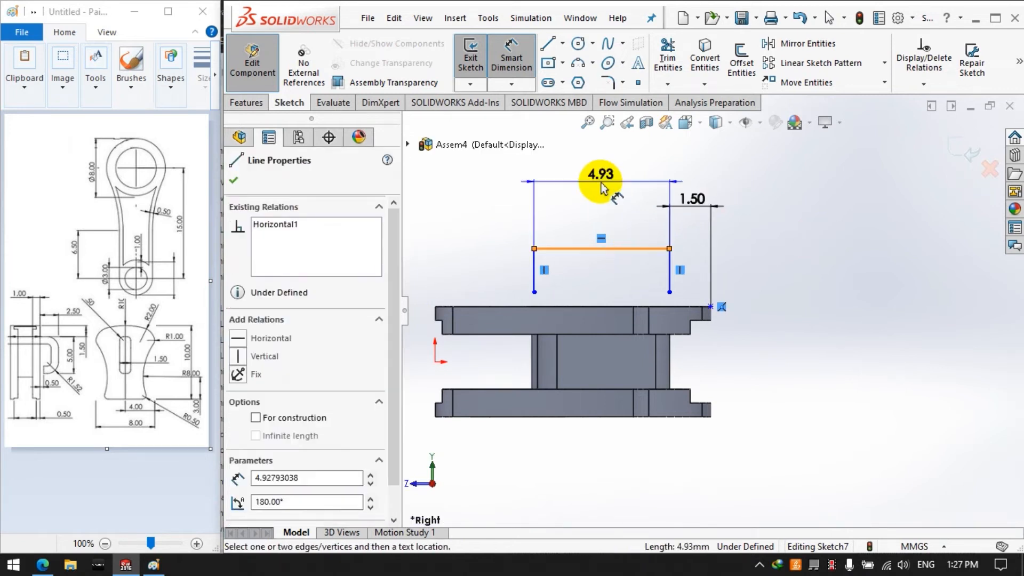
pyautogui.click(601, 187)
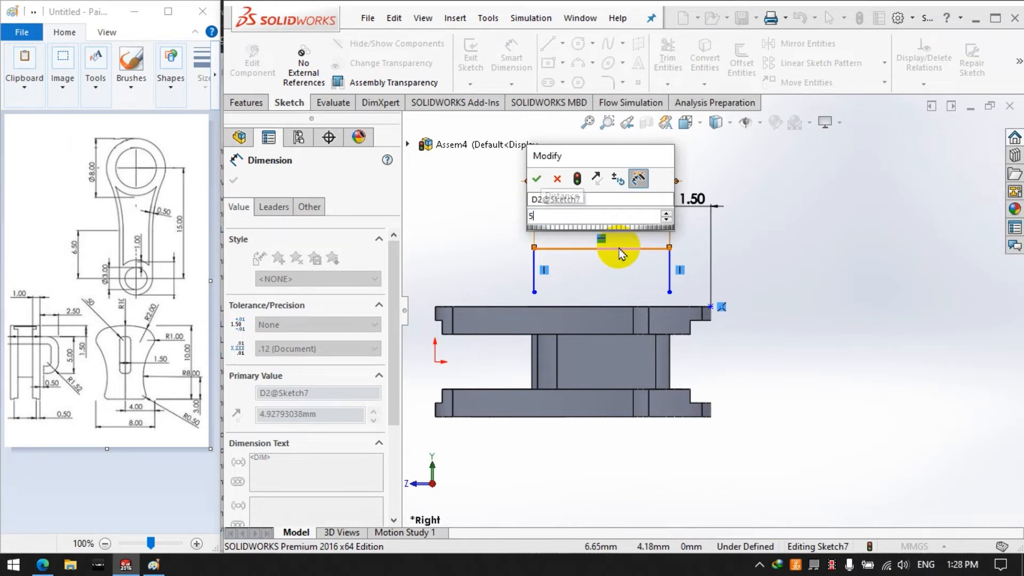
pyautogui.press('Return')
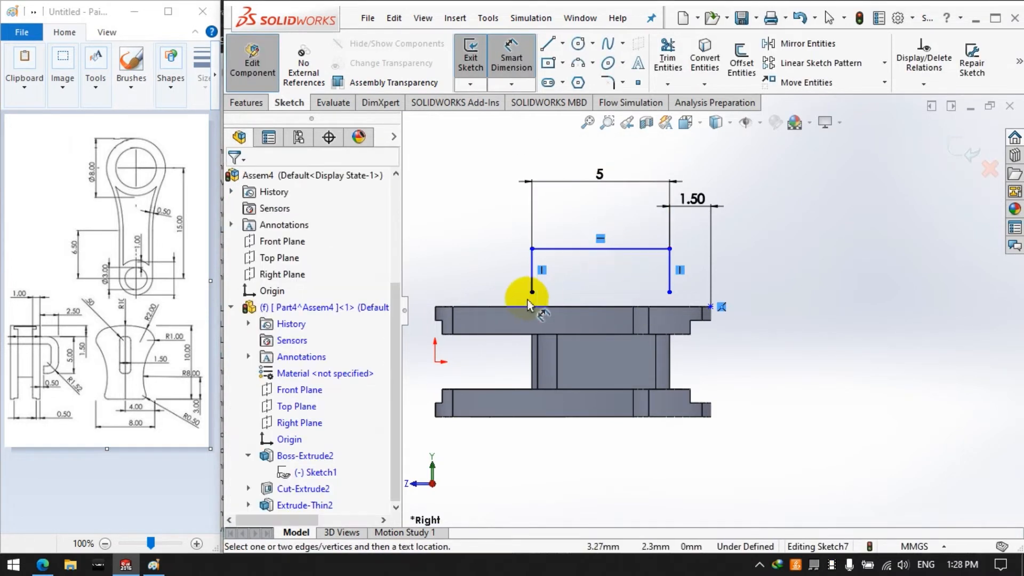
# Dimension the legs' lower endpoints from the plate's top edge: 0.5 mm for the leg nearer the origin, 0 mm for the other
pyautogui.click(530, 295)
pyautogui.click(468, 259)
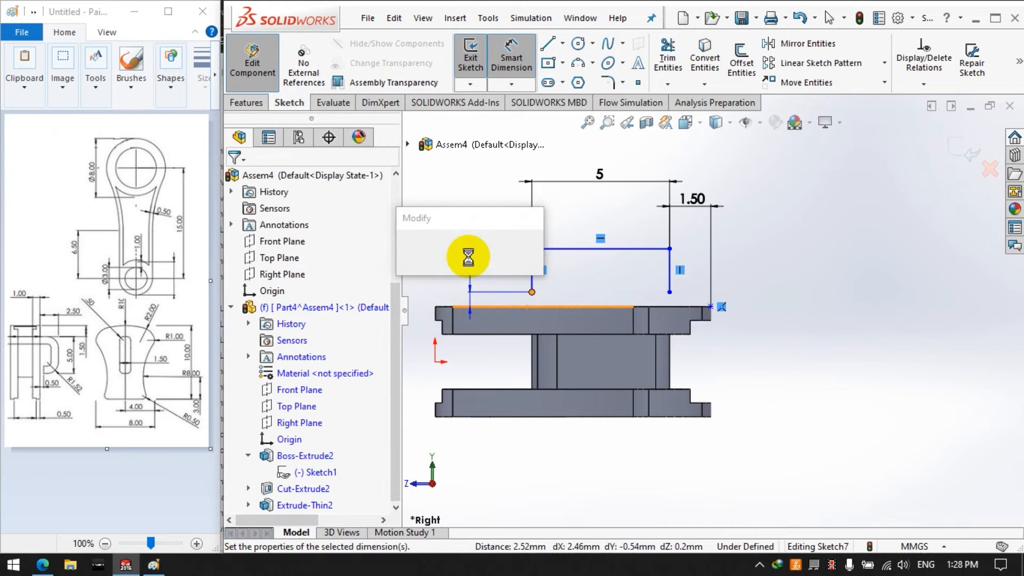
pyautogui.scroll(1, 661, 300)
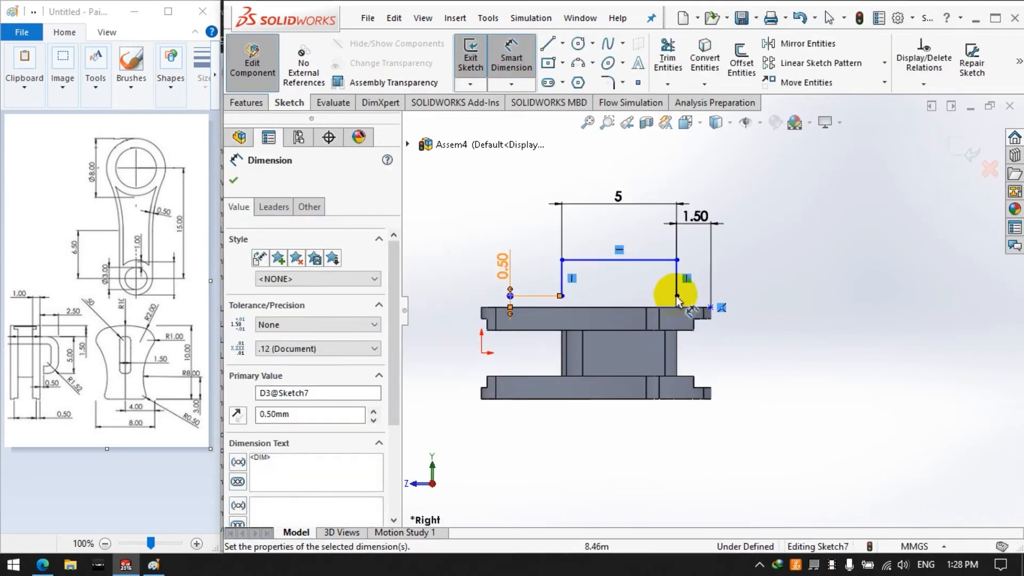
pyautogui.click(676, 296)
pyautogui.click(679, 312)
pyautogui.click(798, 314)
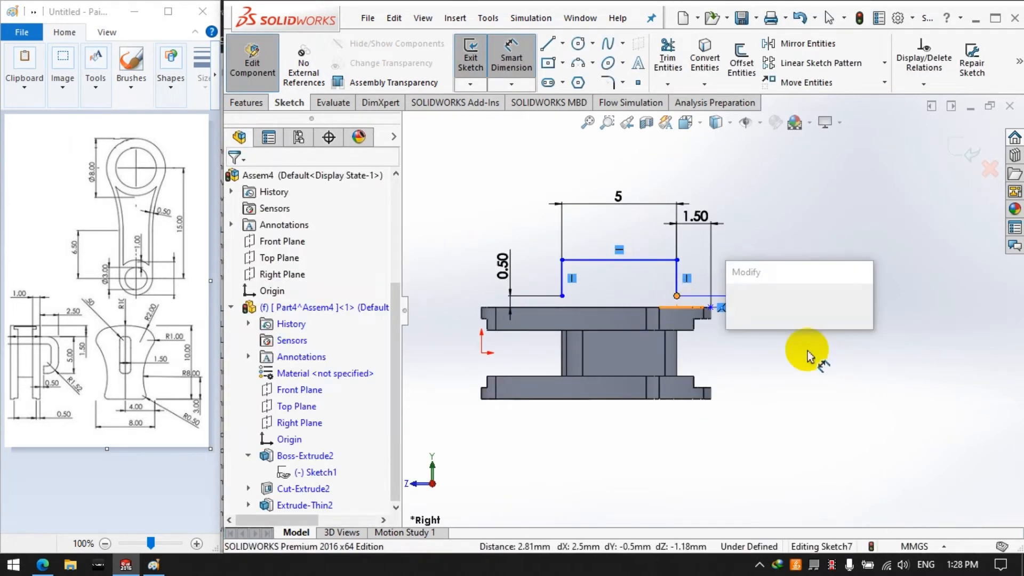
pyautogui.write('0')
pyautogui.press('Return')
pyautogui.click(815, 423)
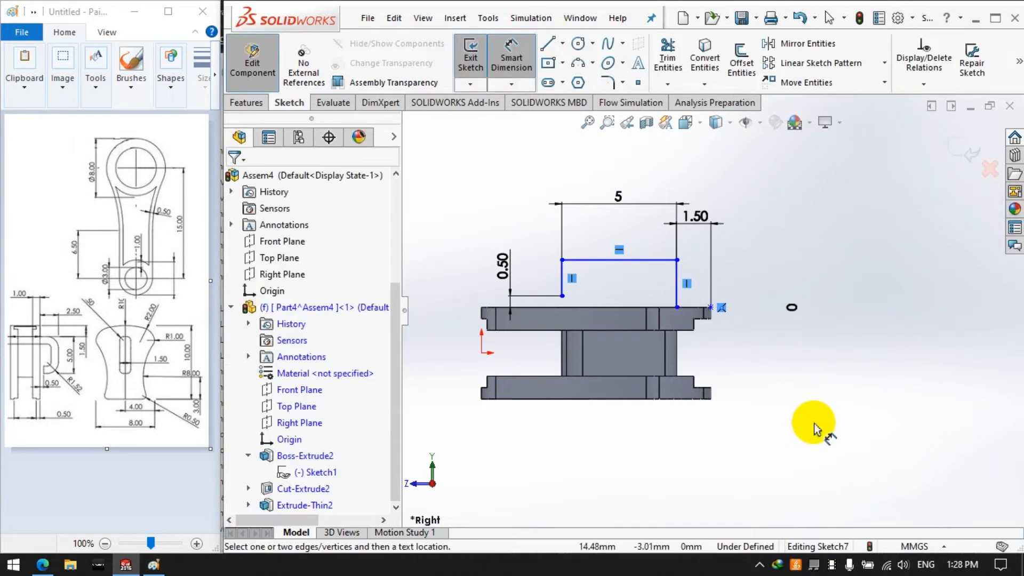
pyautogui.click(607, 80)
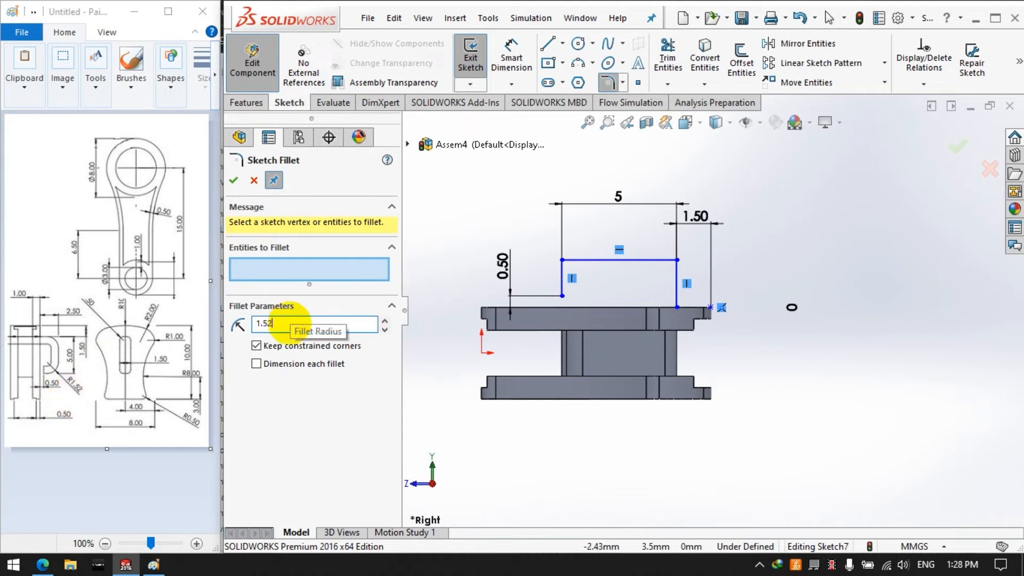
pyautogui.click(569, 274)
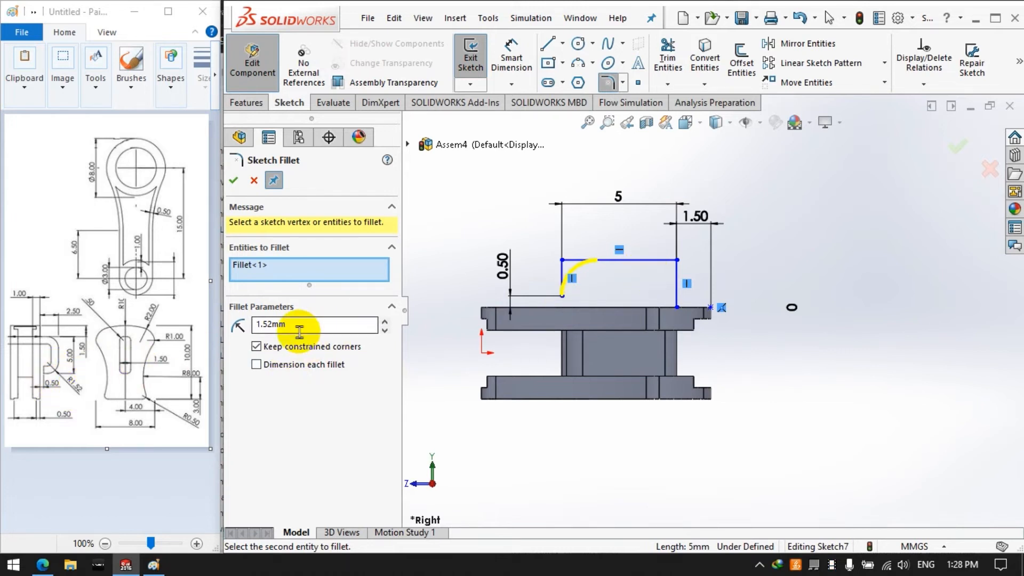
pyautogui.click(253, 181)
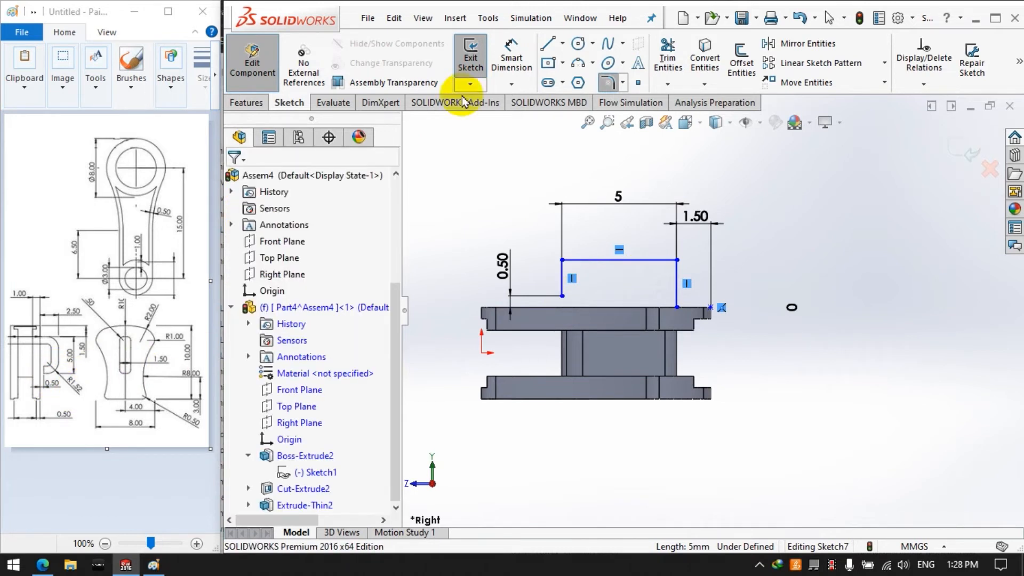
# Set the distance between the profile's horizontal line and the upper plate's top edge to 2.5 mm
pyautogui.click(510, 50)
pyautogui.click(602, 307)
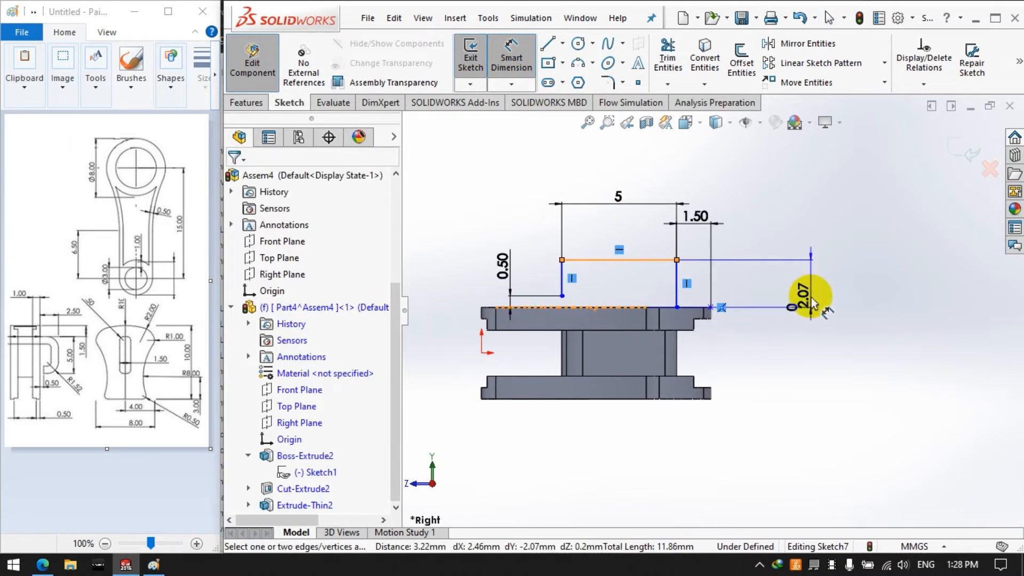
pyautogui.click(816, 293)
pyautogui.write('2.')
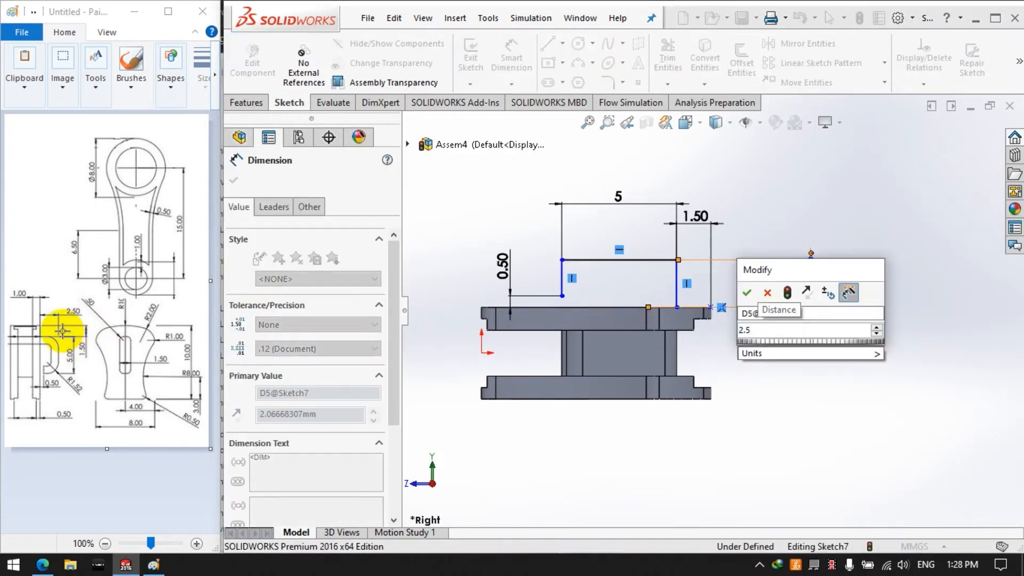
pyautogui.write('5')
pyautogui.press('Return')
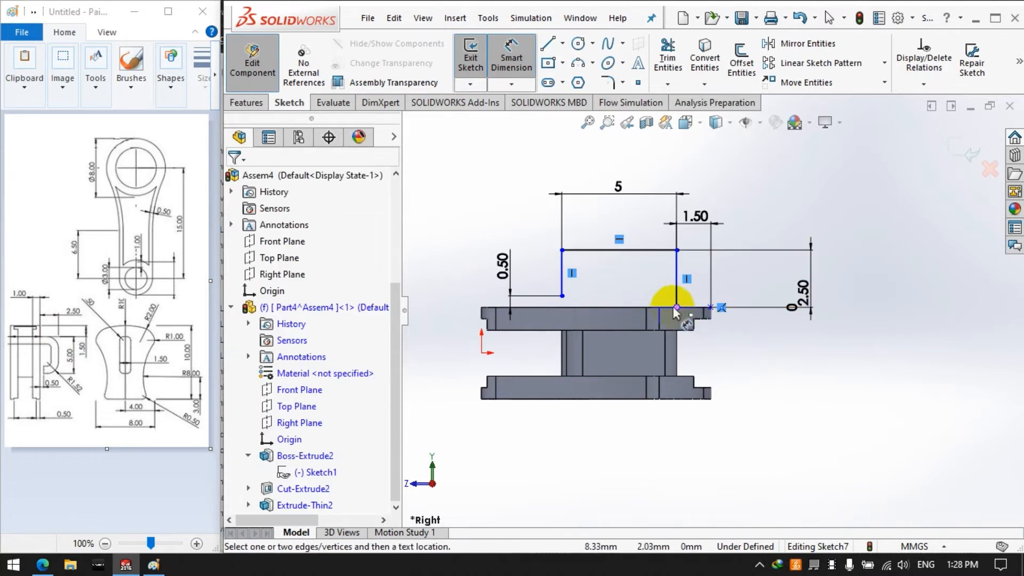
# Apply sketch fillets to the profile's two upper corners with the radius set at 1.52 mm
pyautogui.click(609, 83)
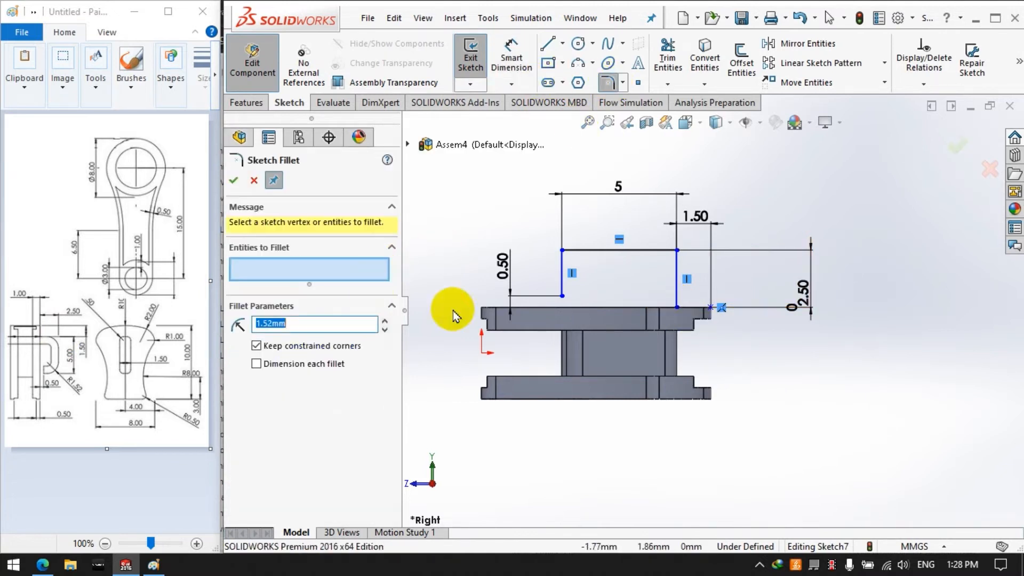
pyautogui.click(561, 278)
pyautogui.click(635, 250)
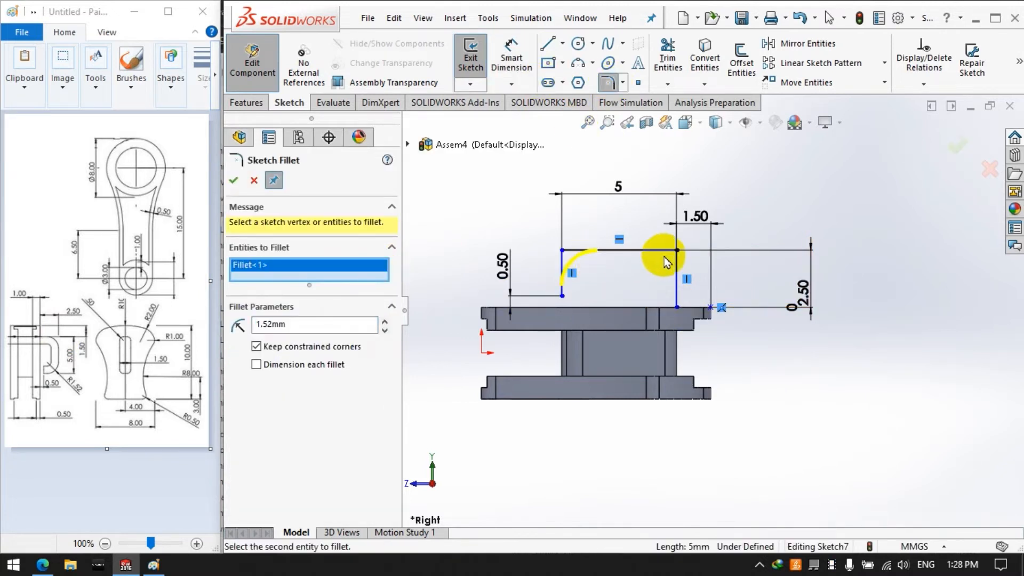
pyautogui.click(677, 267)
pyautogui.click(233, 181)
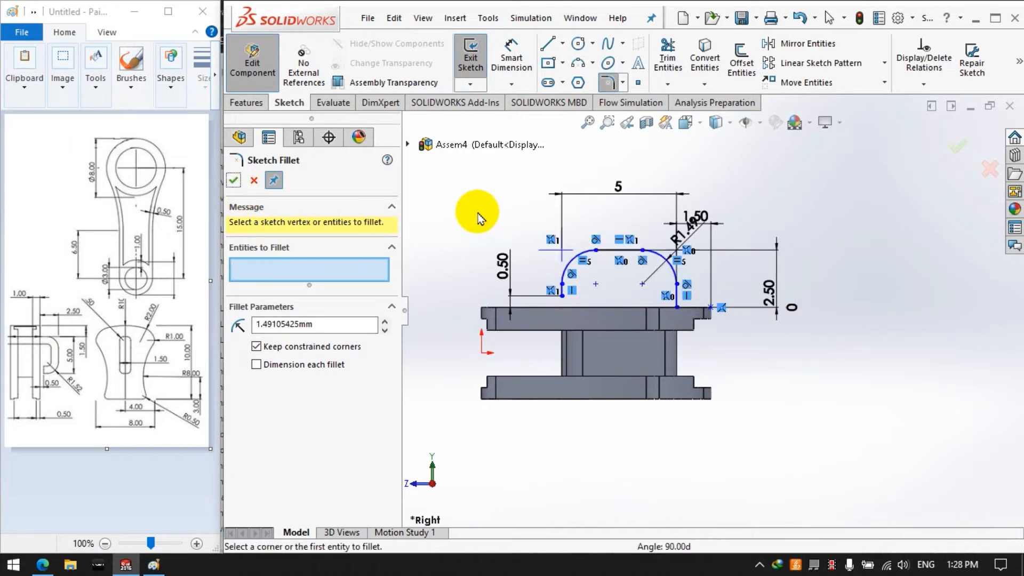
pyautogui.click(254, 180)
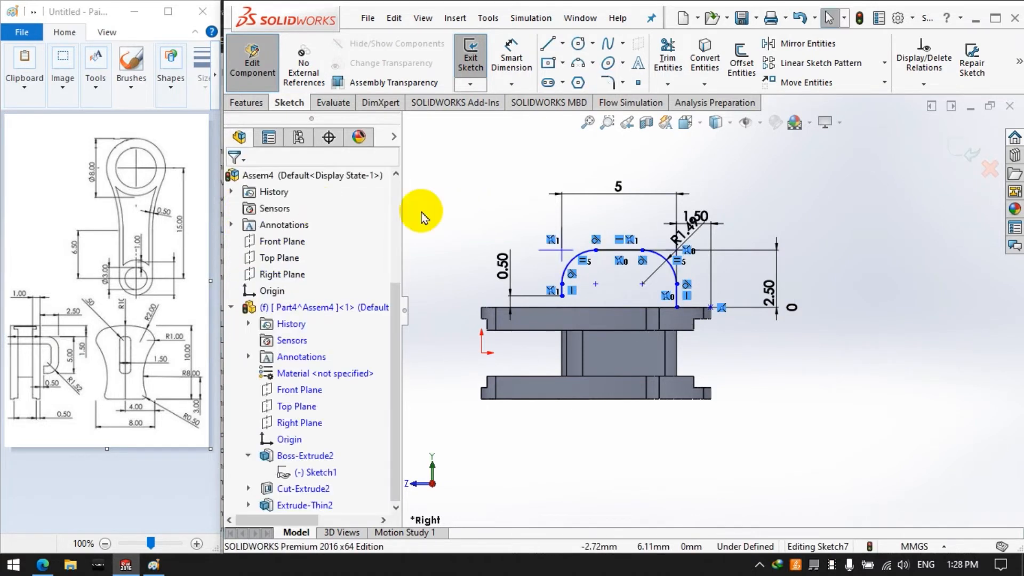
# Finish the hook path sketch and leave sketch editing
pyautogui.click(471, 59)
pyautogui.click(470, 84)
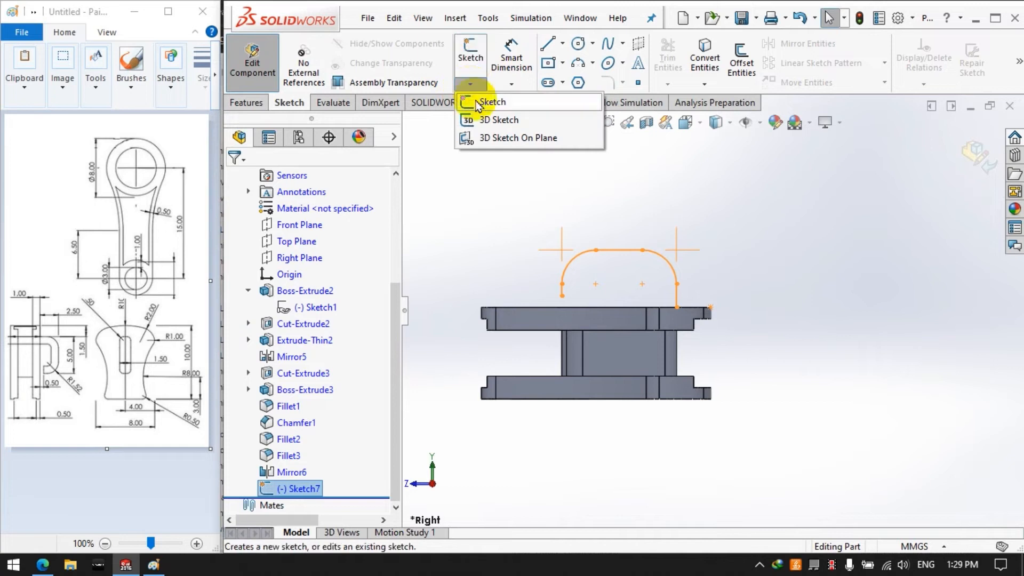
pyautogui.click(487, 101)
pyautogui.moveTo(530, 238); pyautogui.dragTo(625, 301, button='middle')
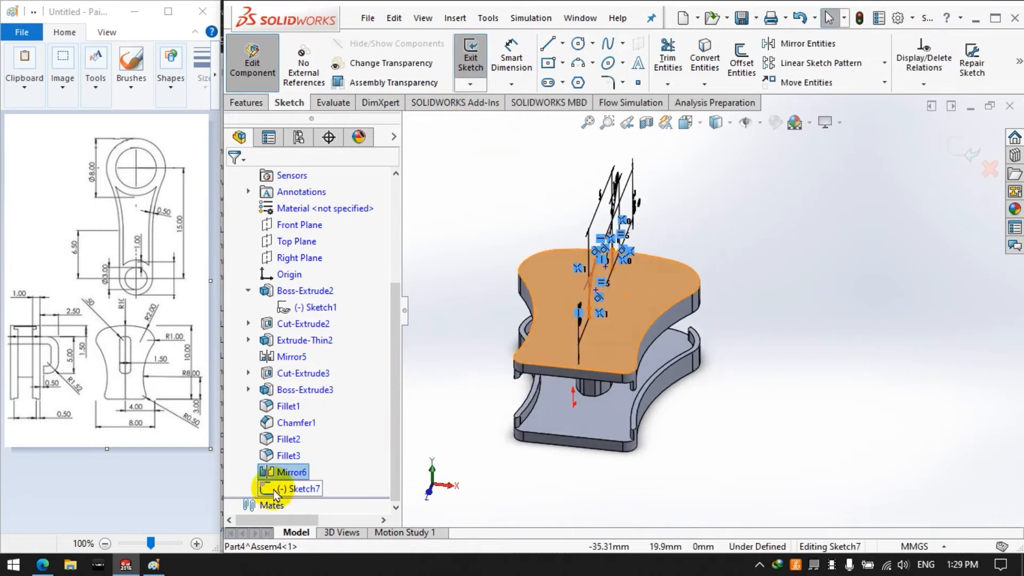
pyautogui.rightClick(293, 493)
pyautogui.click(331, 299)
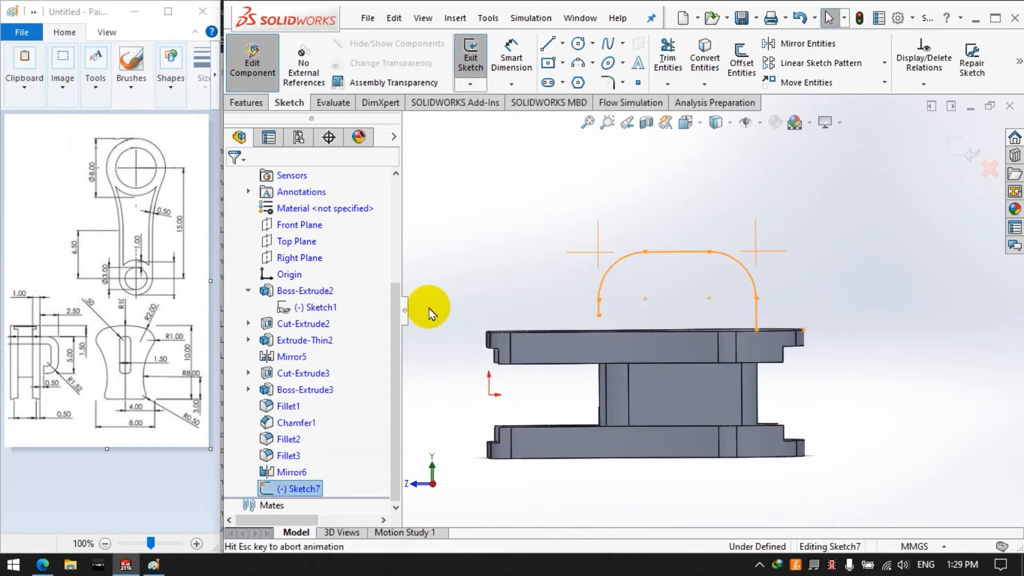
pyautogui.click(471, 64)
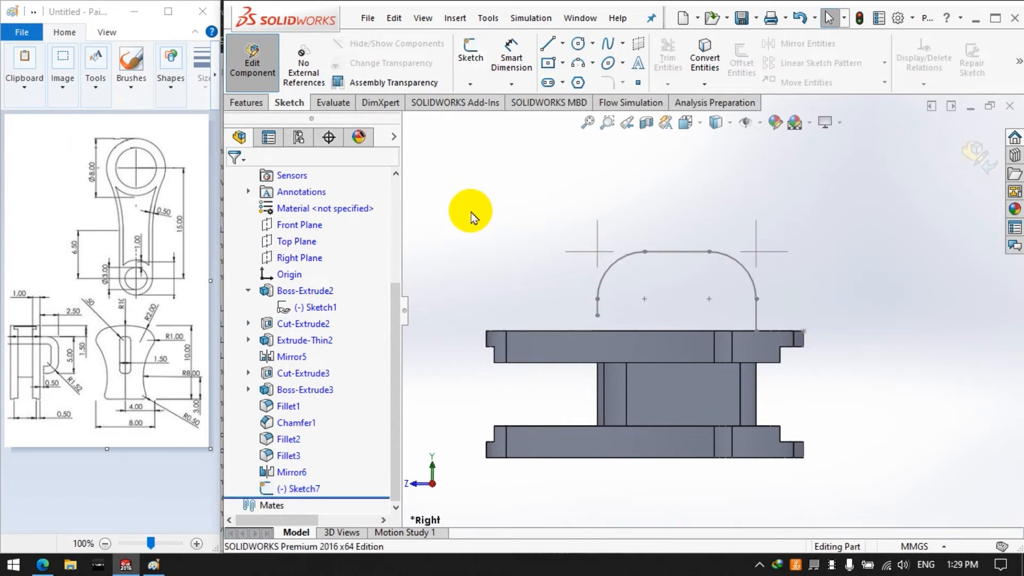
# Start a sketch on the upper plate's outer face and draw a center rectangle about 1.12 by 0.62 mm on the hook path's line
pyautogui.click(471, 53)
pyautogui.click(560, 366)
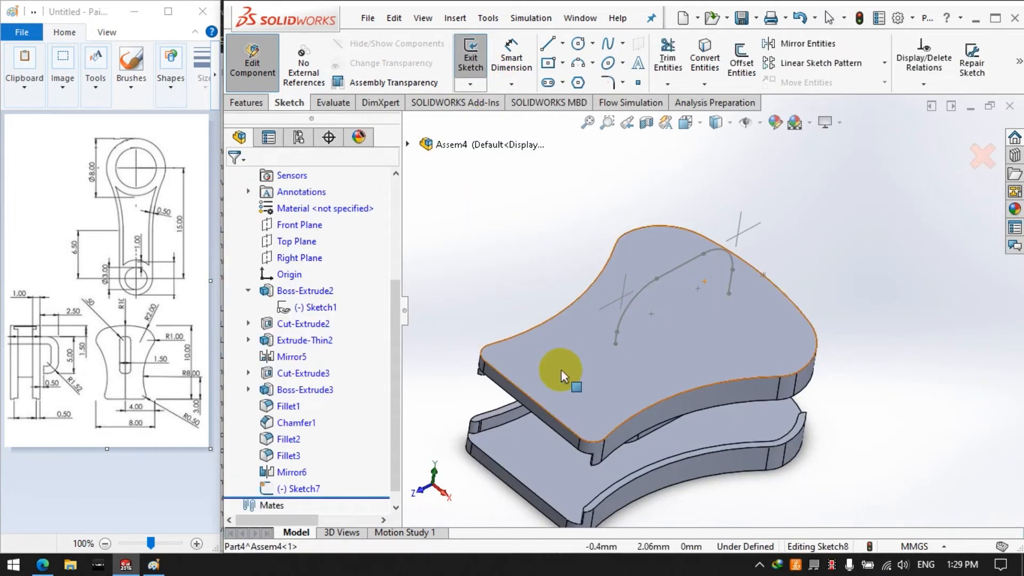
pyautogui.rightClick(288, 504)
pyautogui.click(324, 307)
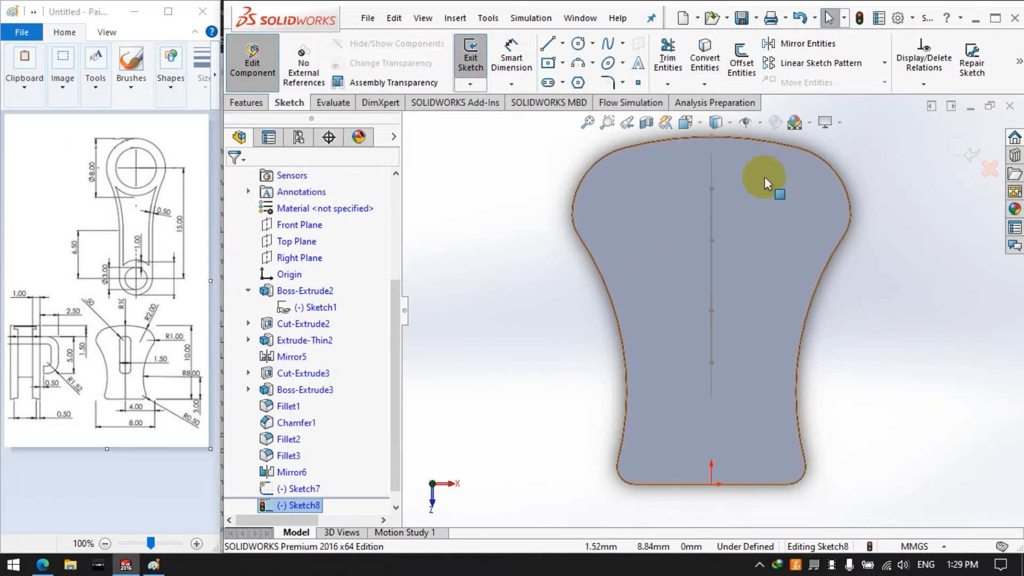
pyautogui.click(548, 64)
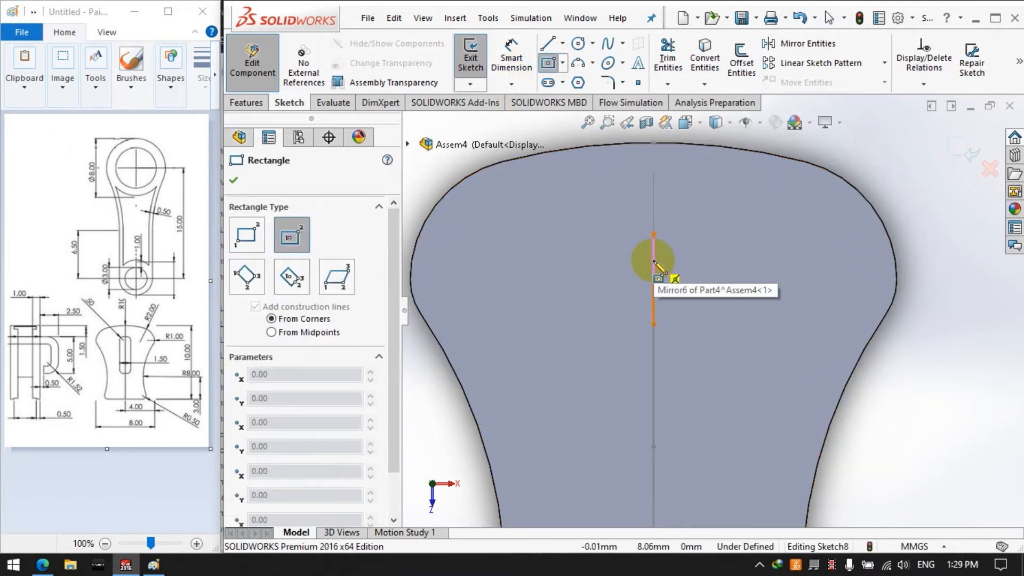
pyautogui.click(655, 262)
pyautogui.click(688, 279)
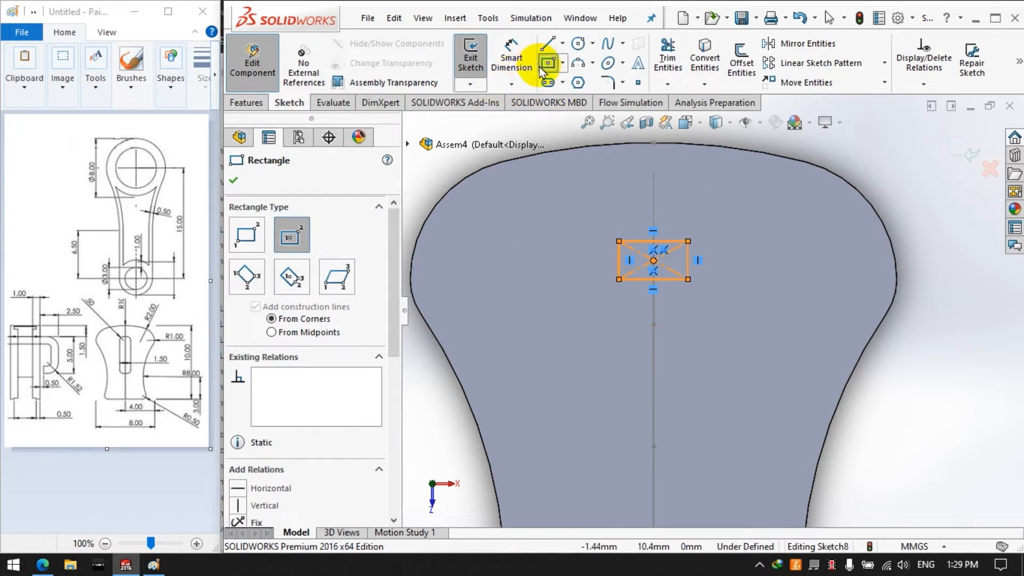
pyautogui.click(540, 67)
pyautogui.moveTo(687, 261)
pyautogui.mouseDown()
pyautogui.moveTo(689, 289)
pyautogui.moveTo(689, 266)
pyautogui.mouseUp()
# Dimension the rectangle's width between its two vertical sides as 1.5 mm
pyautogui.click(513, 65)
pyautogui.click(510, 55)
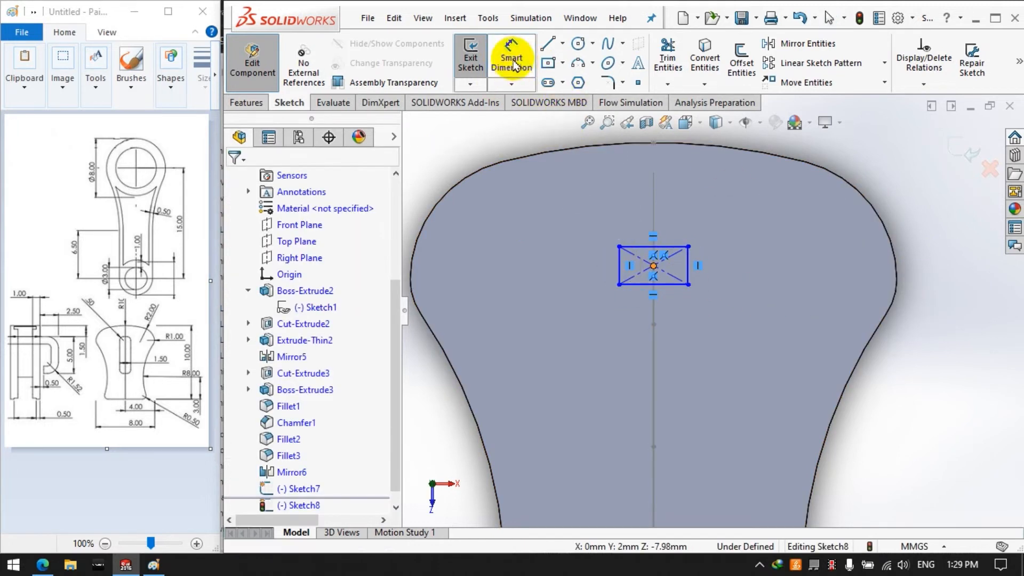
pyautogui.click(511, 68)
pyautogui.click(619, 265)
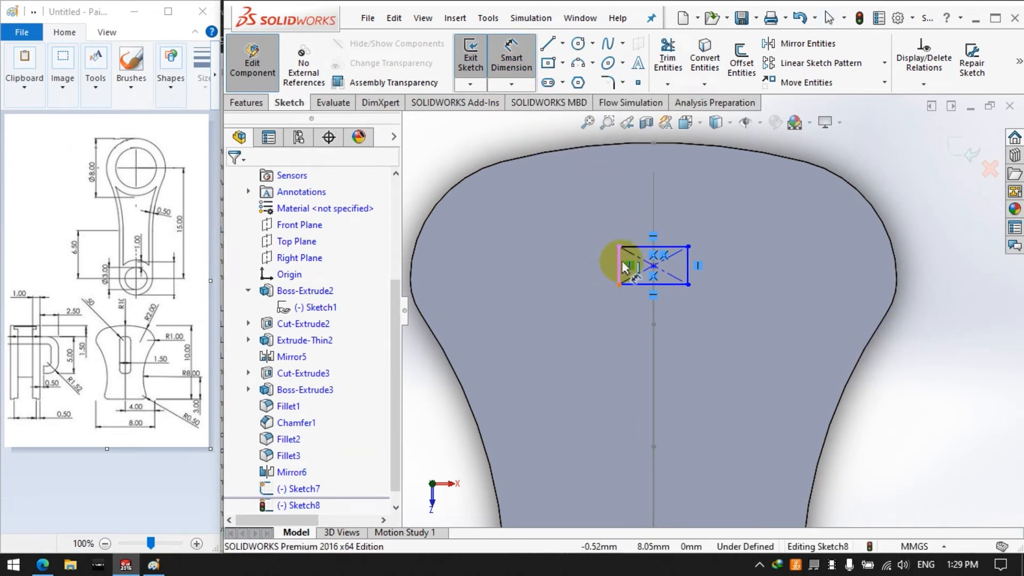
pyautogui.click(688, 265)
pyautogui.click(914, 358)
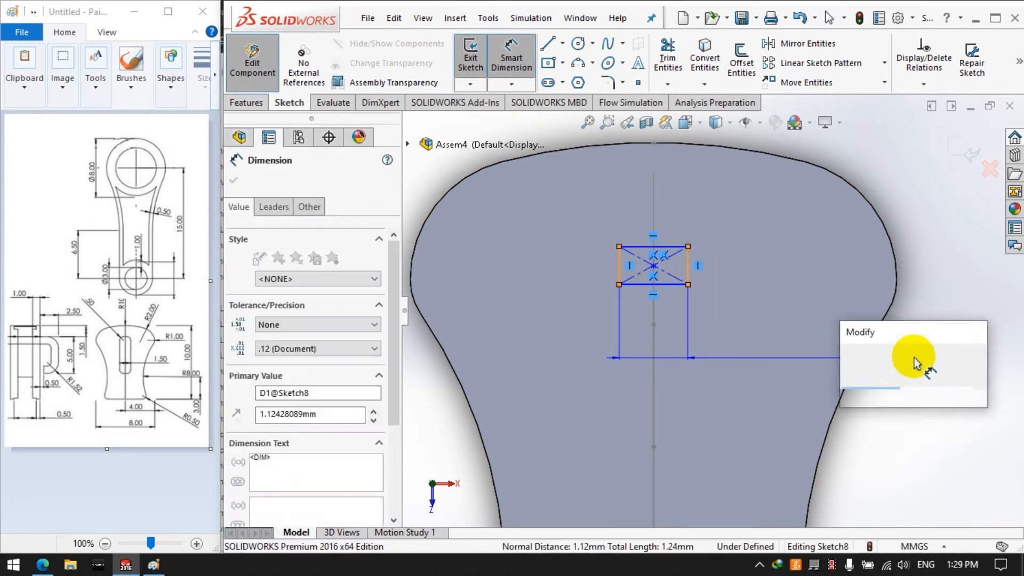
pyautogui.write('1.5')
pyautogui.press('Return')
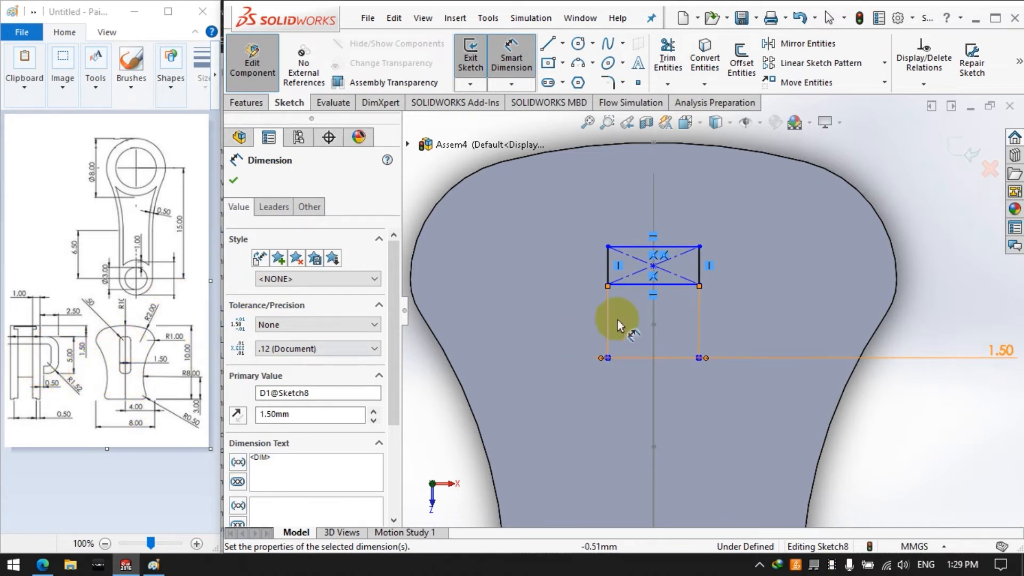
# Dimension the rectangle's height between its two horizontal sides as 0.5 mm
pyautogui.click(675, 284)
pyautogui.click(675, 246)
pyautogui.click(934, 281)
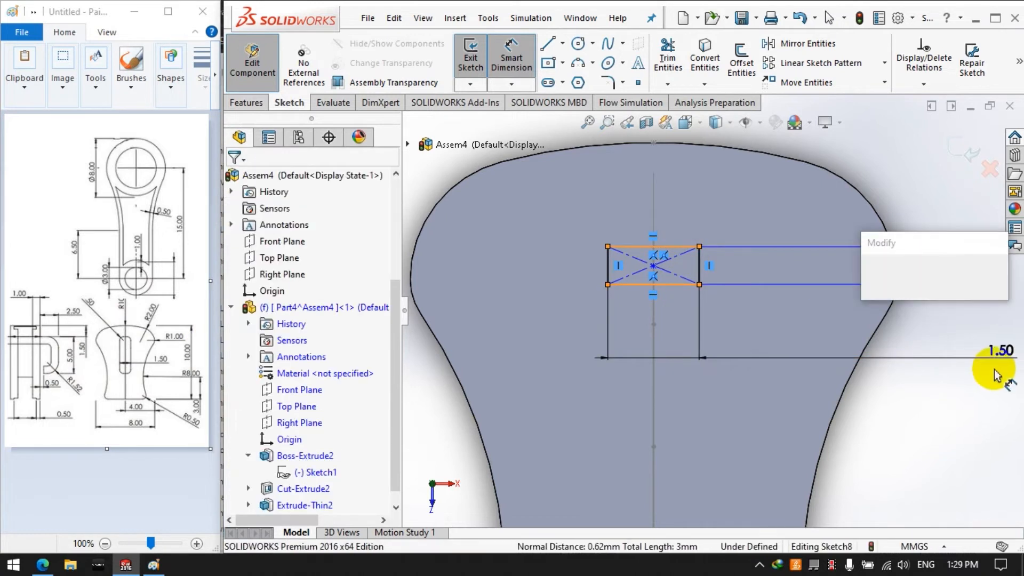
pyautogui.write('0.5')
pyautogui.press('Return')
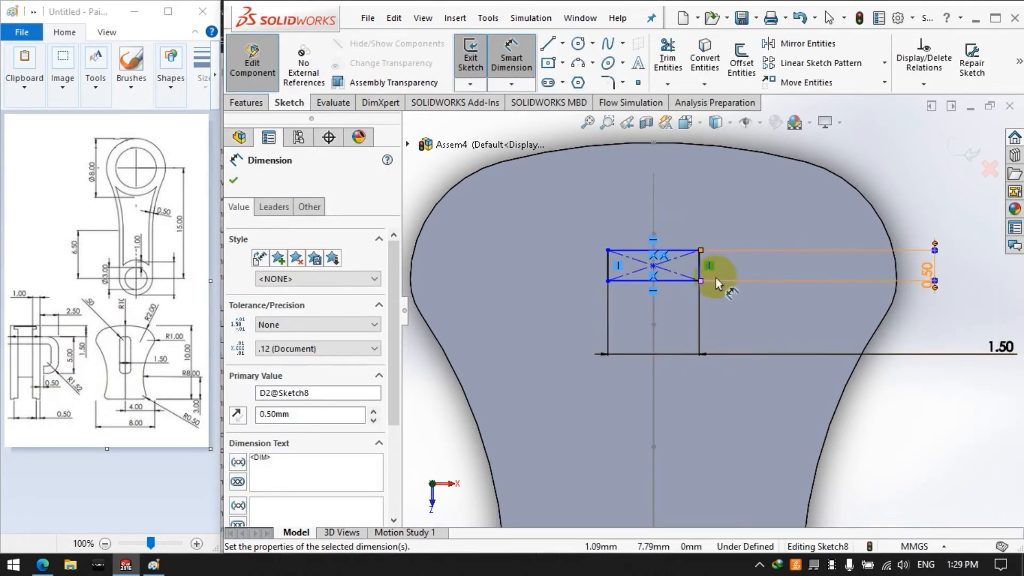
# Dimension the rectangle's upper side 1.5 mm from the midpoint of the plate's curved top edge
pyautogui.click(676, 251)
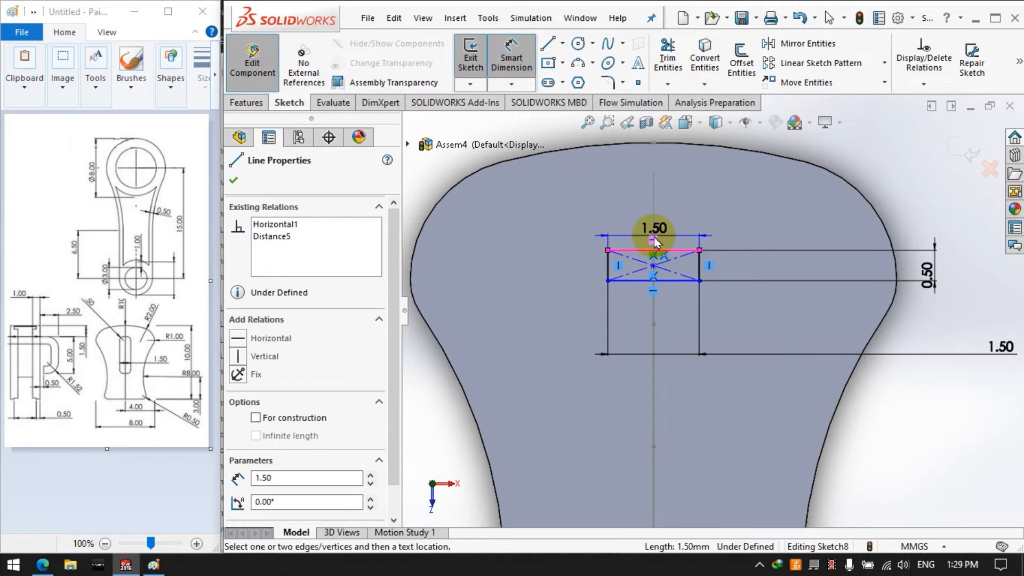
pyautogui.click(654, 143)
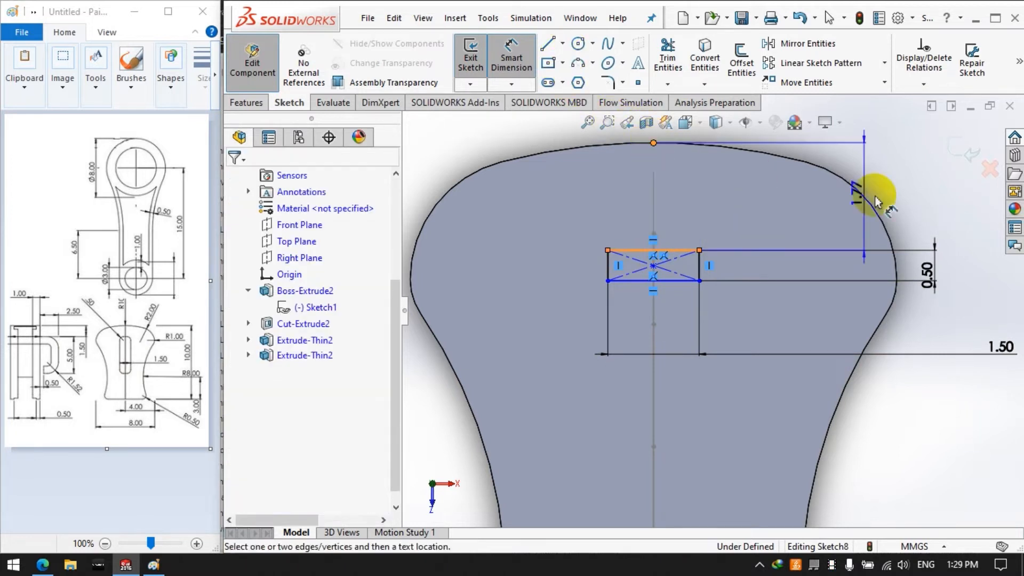
pyautogui.click(939, 192)
pyautogui.write('1.5')
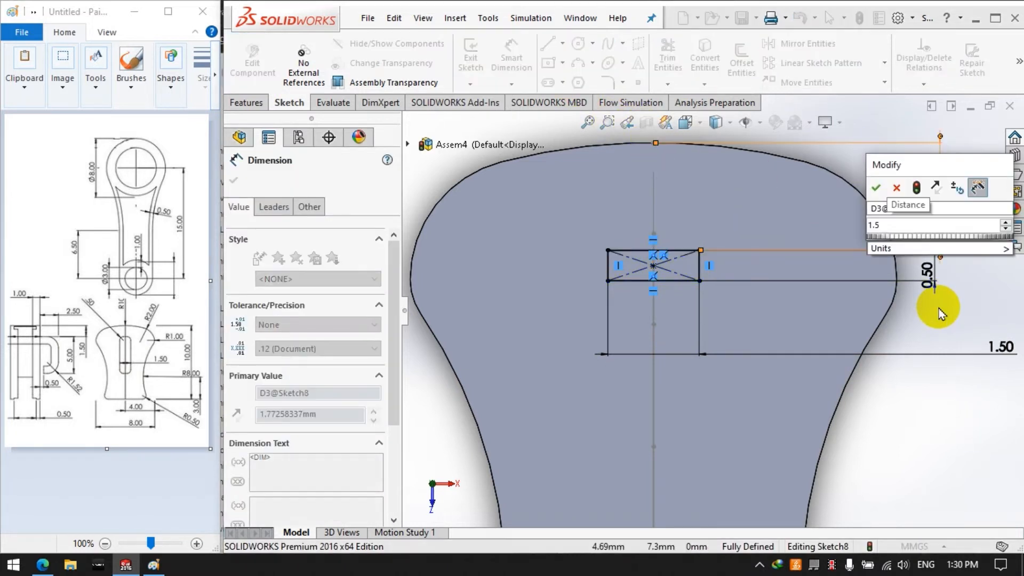
pyautogui.press('Return')
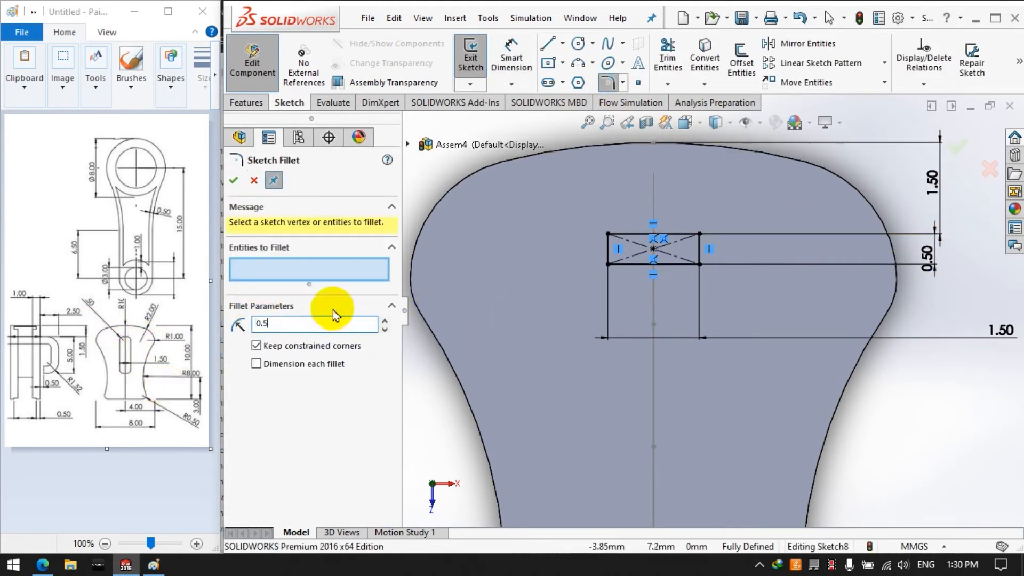
# Try to fillet the rectangle's corners with a 0.5 mm radius, and again with 0.25 mm
pyautogui.click(599, 267)
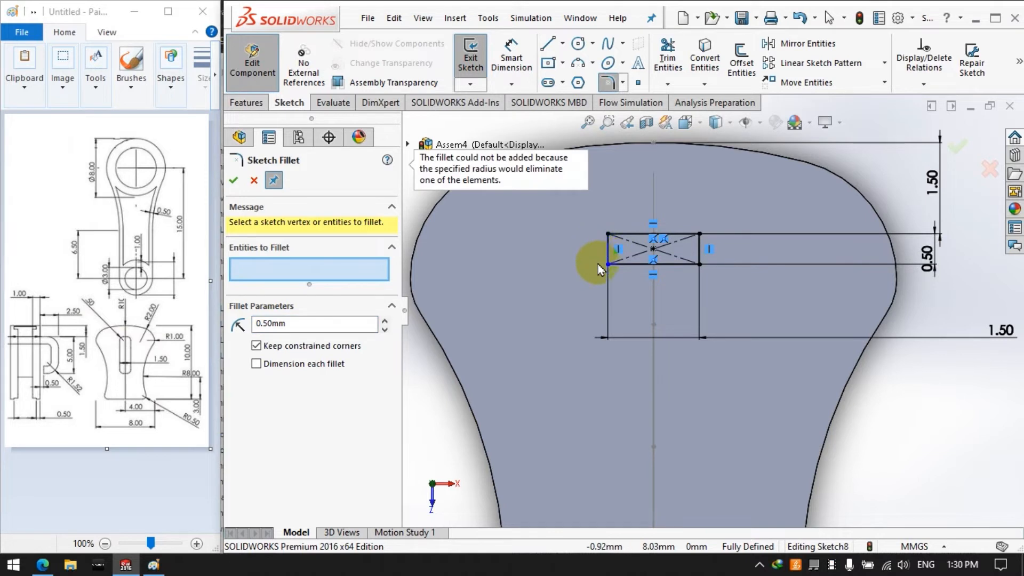
pyautogui.click(608, 246)
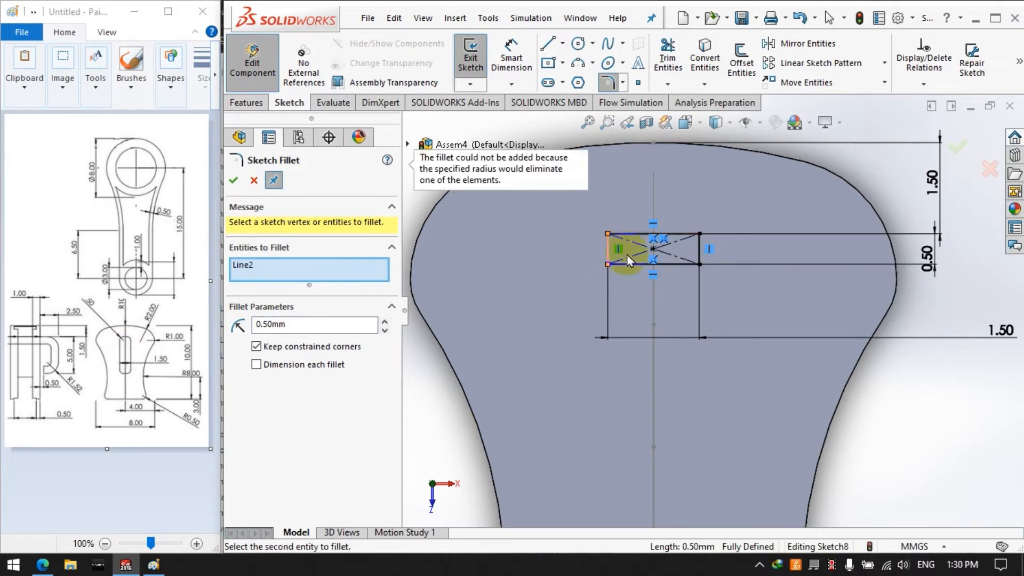
pyautogui.scroll(-2, 621, 241)
pyautogui.scroll(-1, 623, 242)
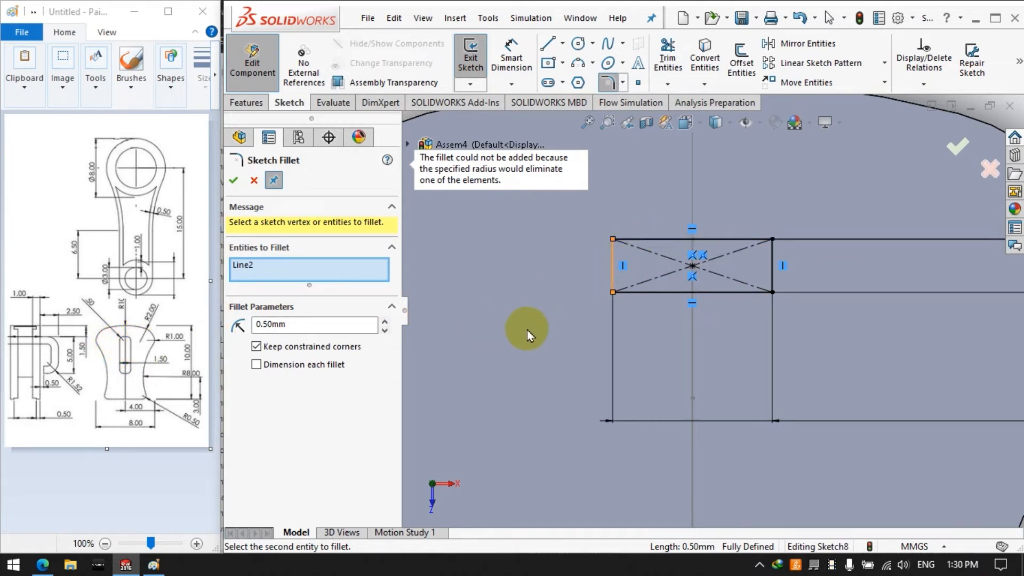
pyautogui.scroll(1, 528, 334)
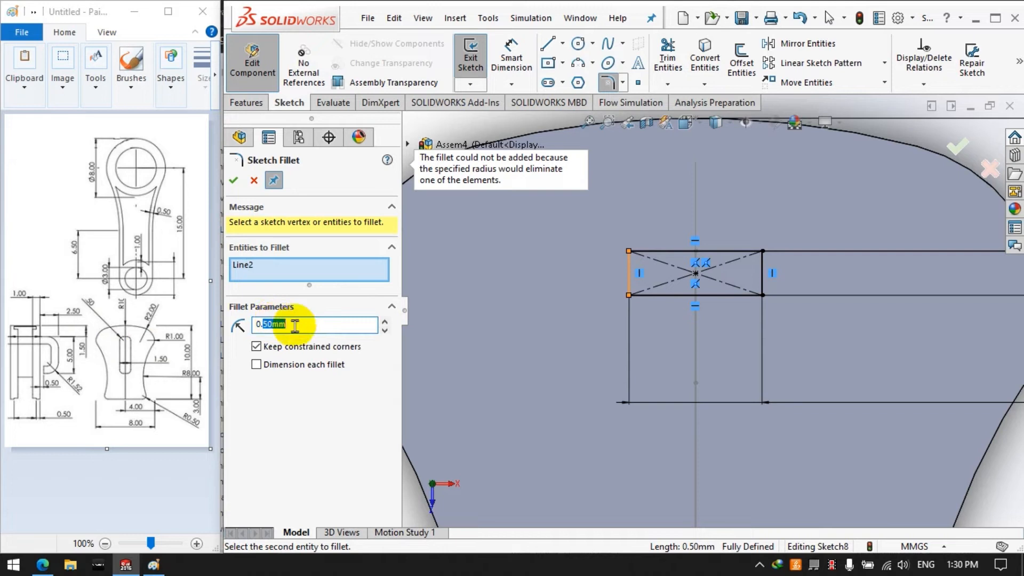
pyautogui.click(660, 251)
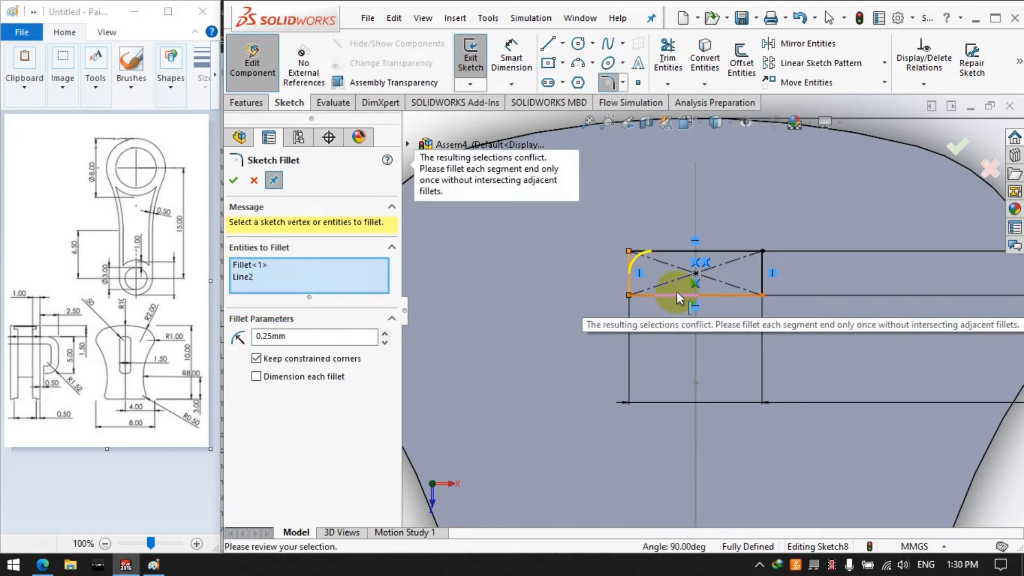
pyautogui.scroll(3, 676, 292)
pyautogui.click(254, 180)
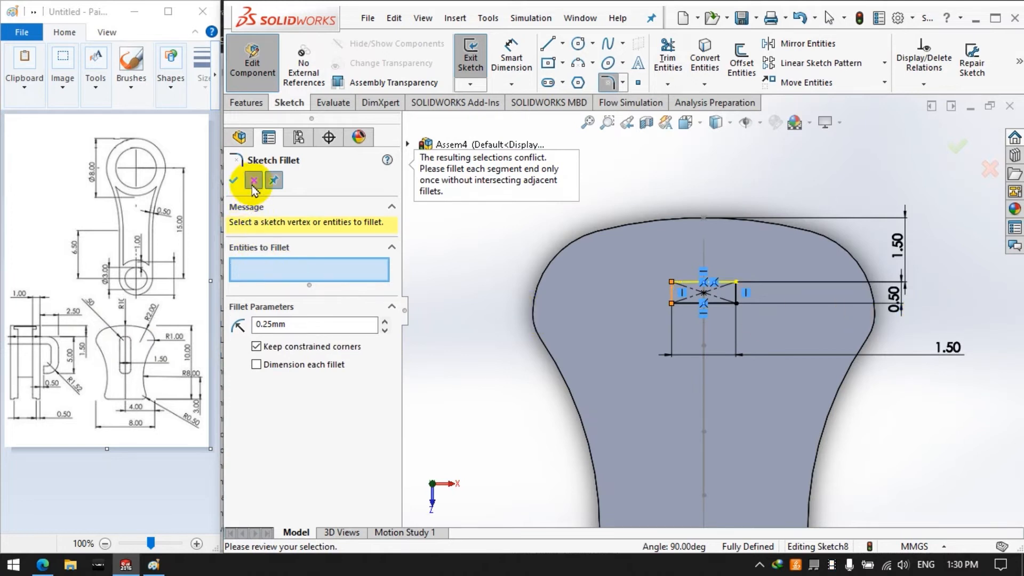
# Set the rectangle's height dimension to 0.6 mm
pyautogui.doubleClick(898, 296)
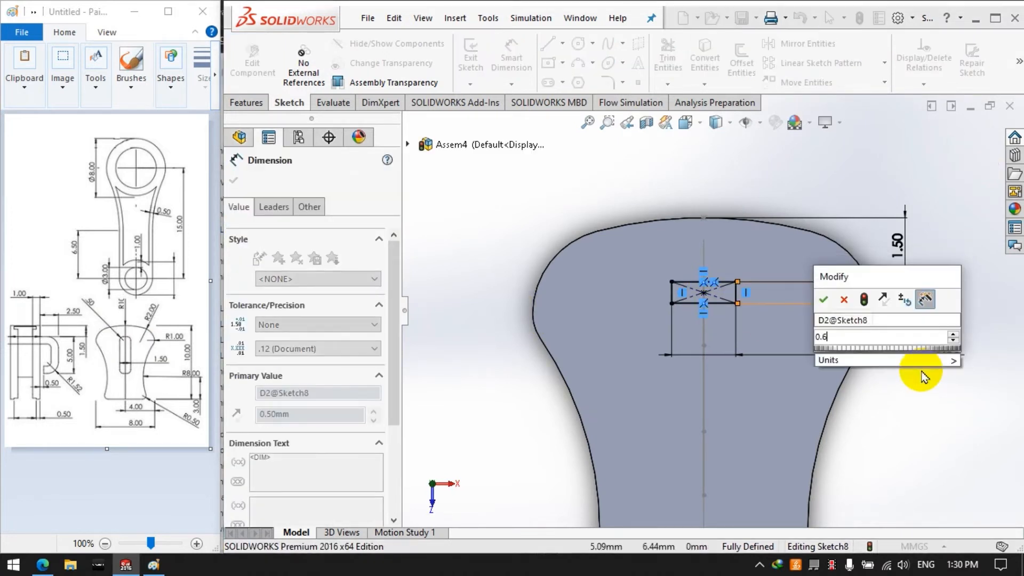
pyautogui.write('0.6')
pyautogui.press('Return')
# Apply 0.25 mm sketch fillets to all four corners of the rectangle
pyautogui.click(608, 82)
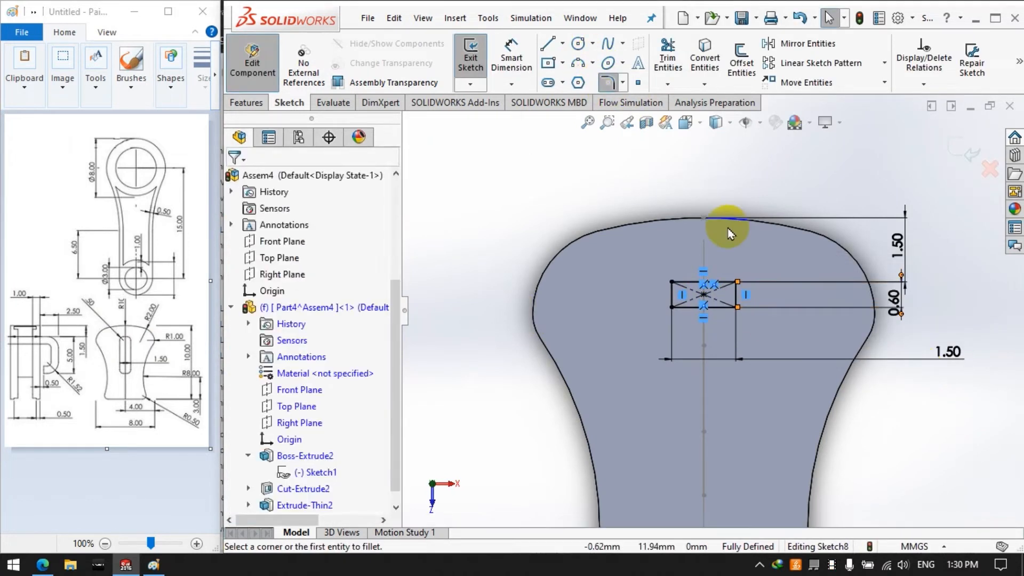
pyautogui.scroll(-5, 743, 285)
pyautogui.click(571, 292)
pyautogui.click(571, 292)
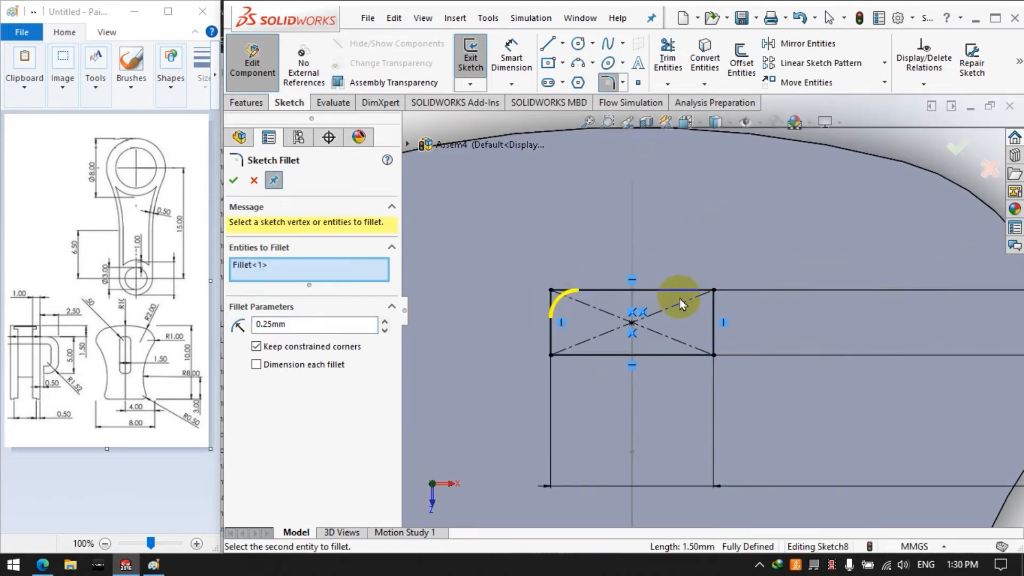
pyautogui.click(686, 291)
pyautogui.click(714, 325)
pyautogui.click(686, 355)
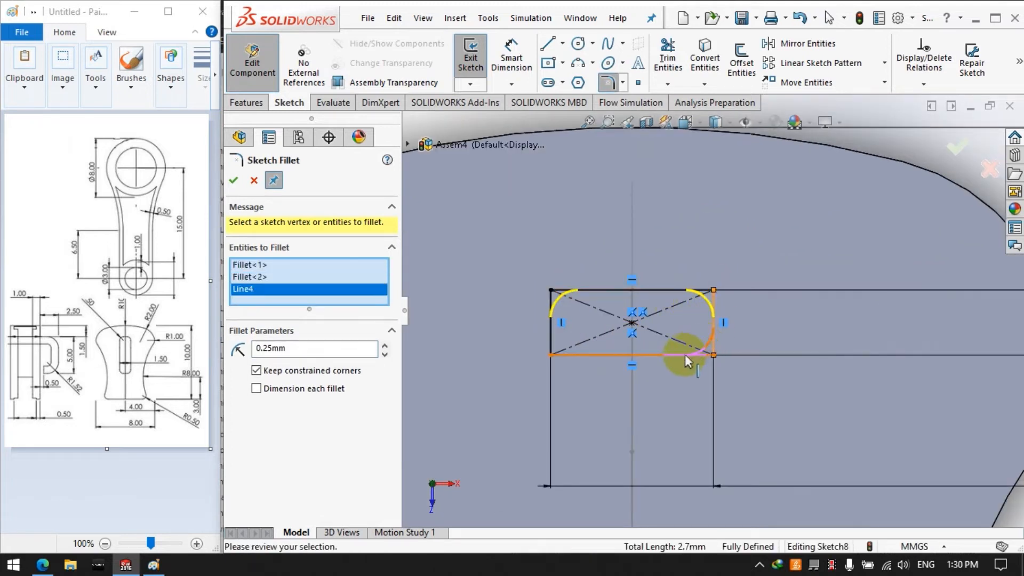
pyautogui.click(597, 357)
pyautogui.click(552, 343)
pyautogui.click(235, 185)
pyautogui.scroll(4, 555, 278)
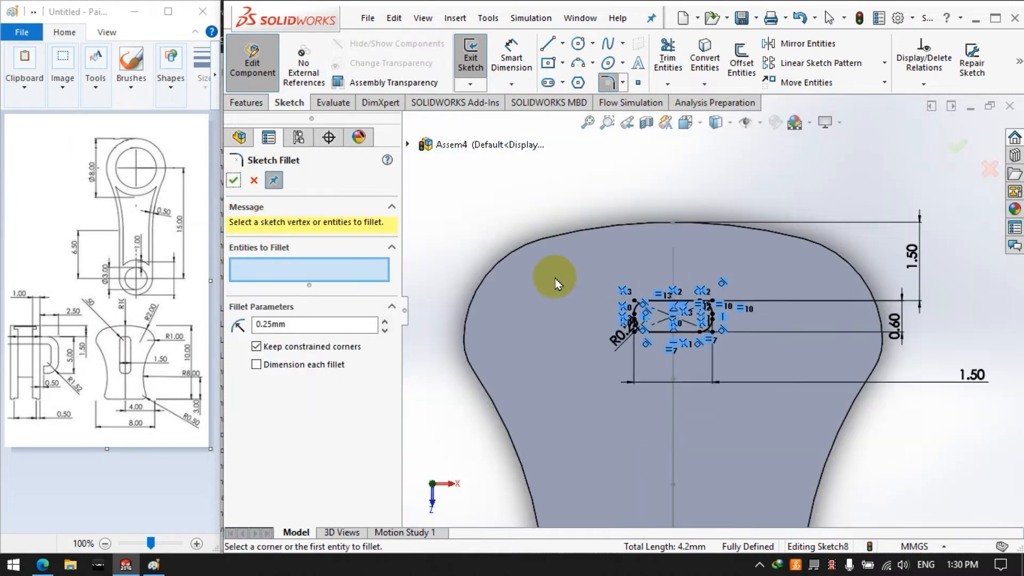
pyautogui.scroll(3, 555, 278)
pyautogui.click(958, 150)
# Create a swept boss using the rounded rectangle as the profile and the hook sketch as the path
pyautogui.moveTo(760, 283)
pyautogui.mouseDown(button='middle')
pyautogui.moveTo(720, 221)
pyautogui.moveTo(824, 157)
pyautogui.moveTo(790, 219)
pyautogui.mouseUp(button='middle')
pyautogui.click(250, 104)
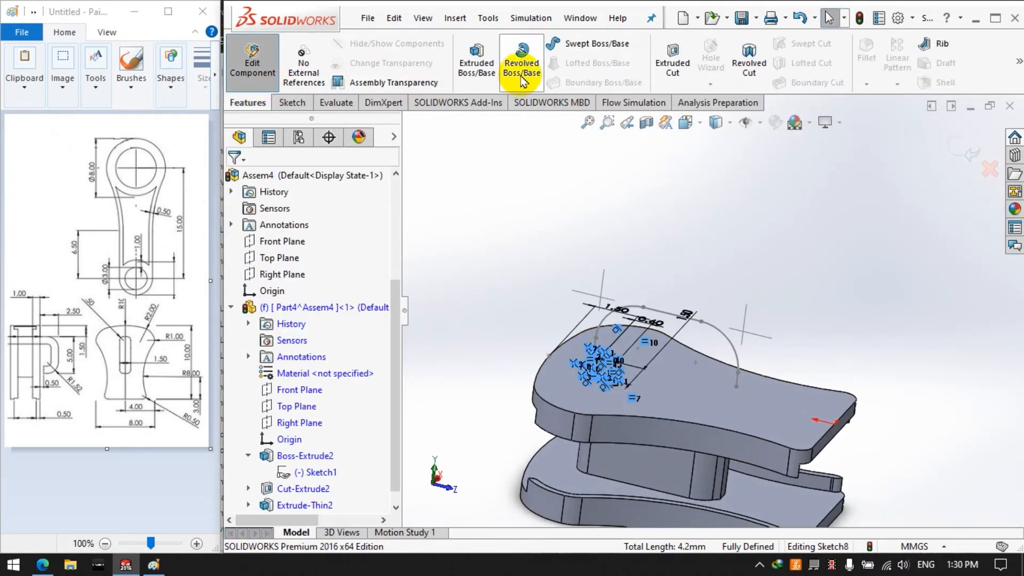
pyautogui.click(584, 43)
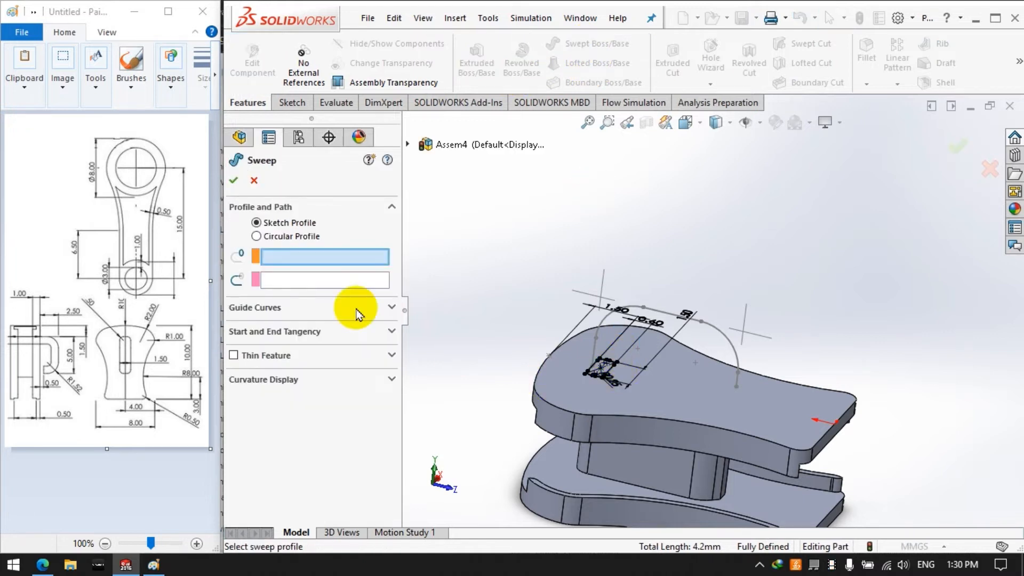
pyautogui.scroll(-5, 565, 370)
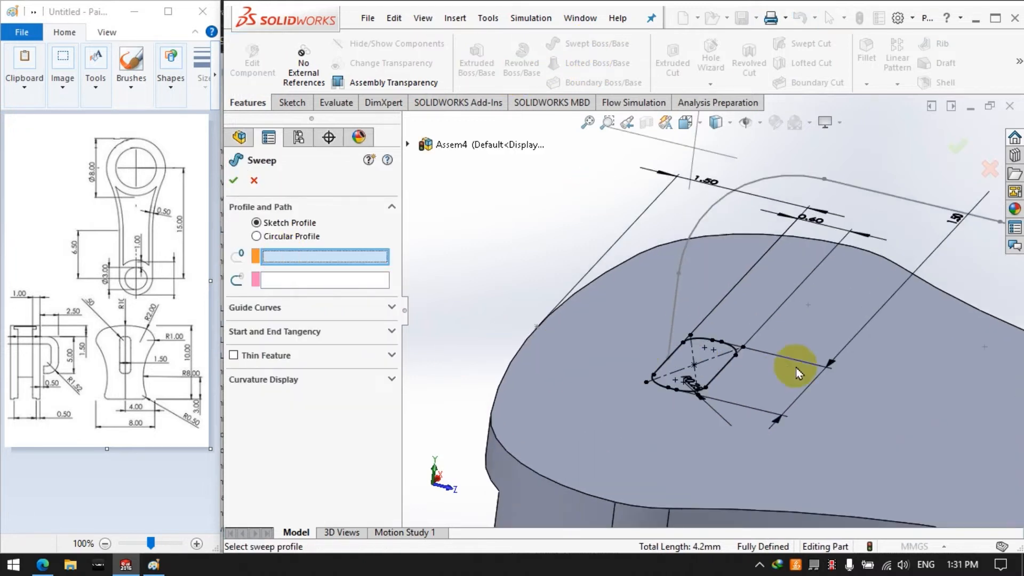
pyautogui.click(709, 381)
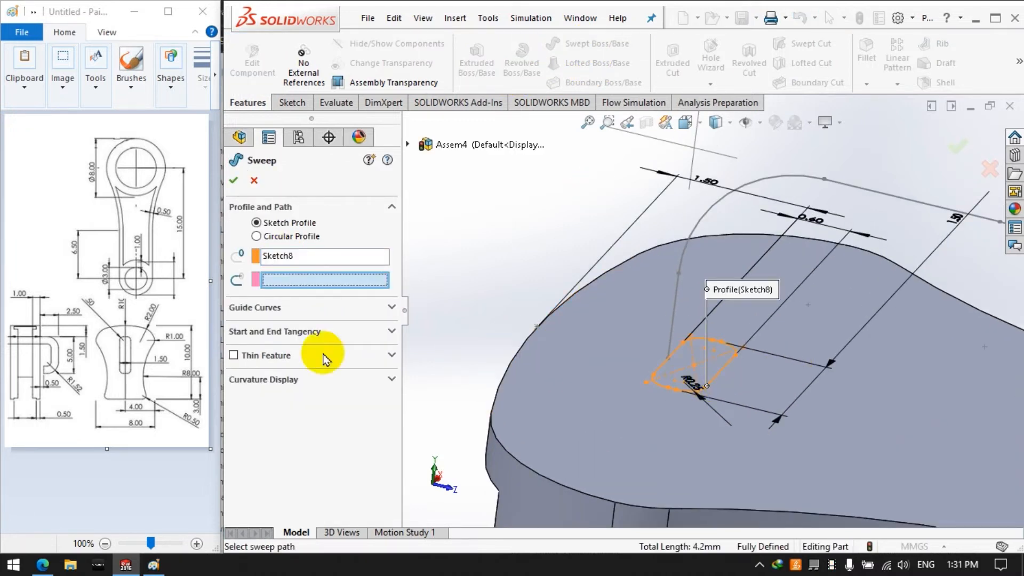
pyautogui.click(686, 304)
pyautogui.scroll(4, 530, 297)
pyautogui.scroll(-2, 480, 288)
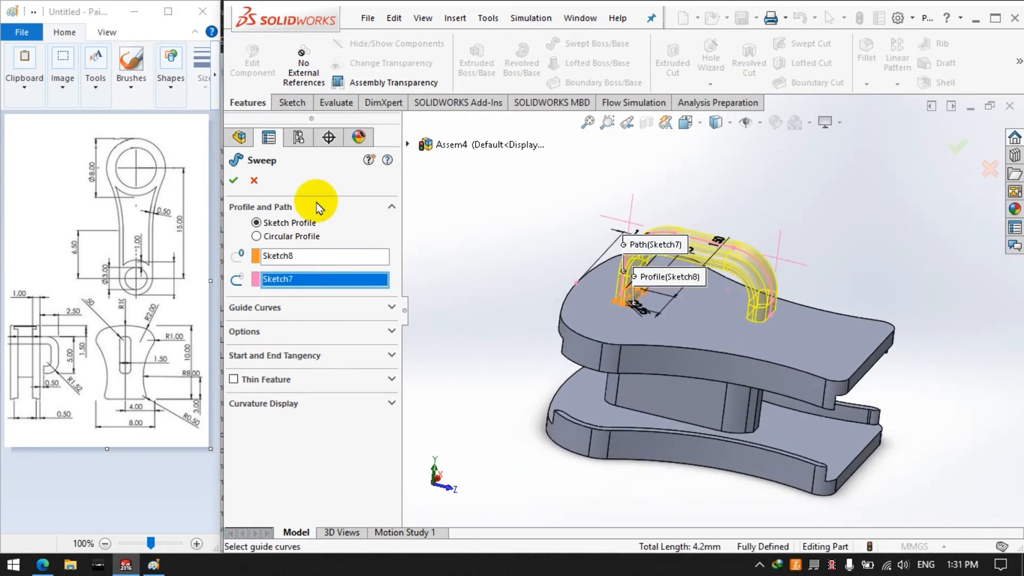
pyautogui.click(233, 180)
pyautogui.moveTo(469, 244); pyautogui.dragTo(650, 319, button='middle')
pyautogui.scroll(5, 678, 319)
pyautogui.scroll(-1, 677, 319)
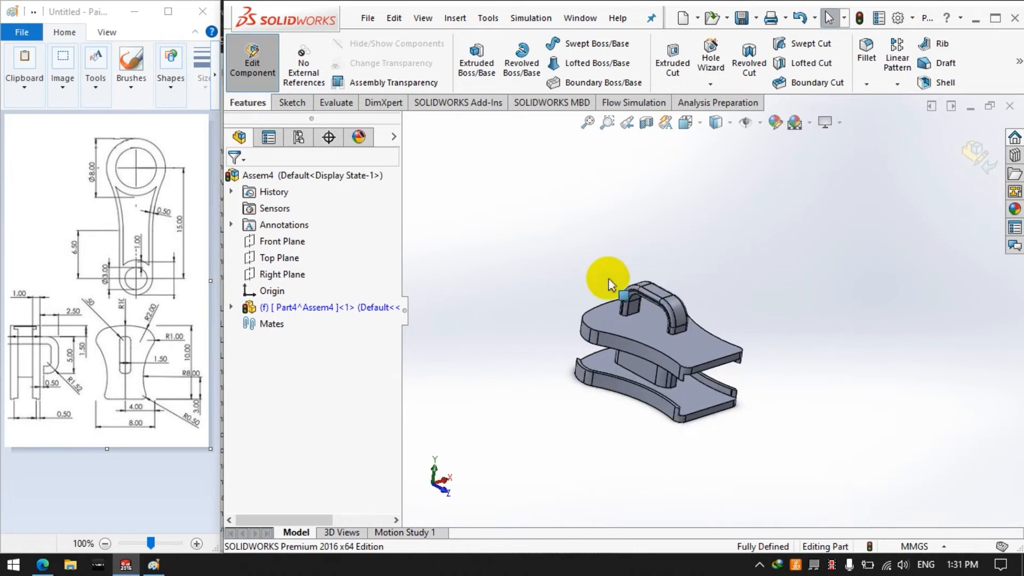
# Finish editing the hooked part, return to the assembly and rebuild it
pyautogui.scroll(-2, 609, 284)
pyautogui.click(245, 60)
pyautogui.scroll(3, 635, 202)
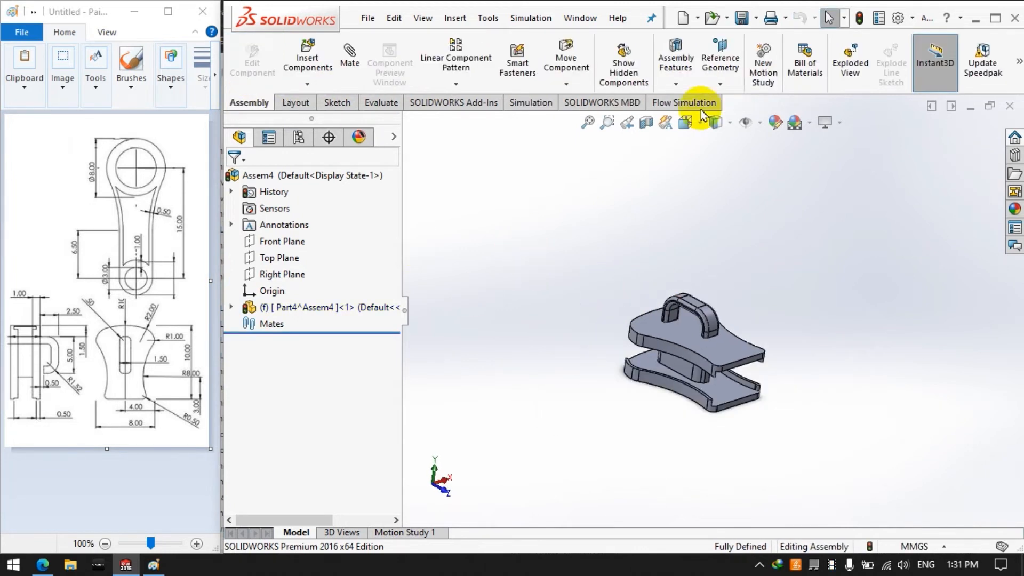
pyautogui.click(862, 22)
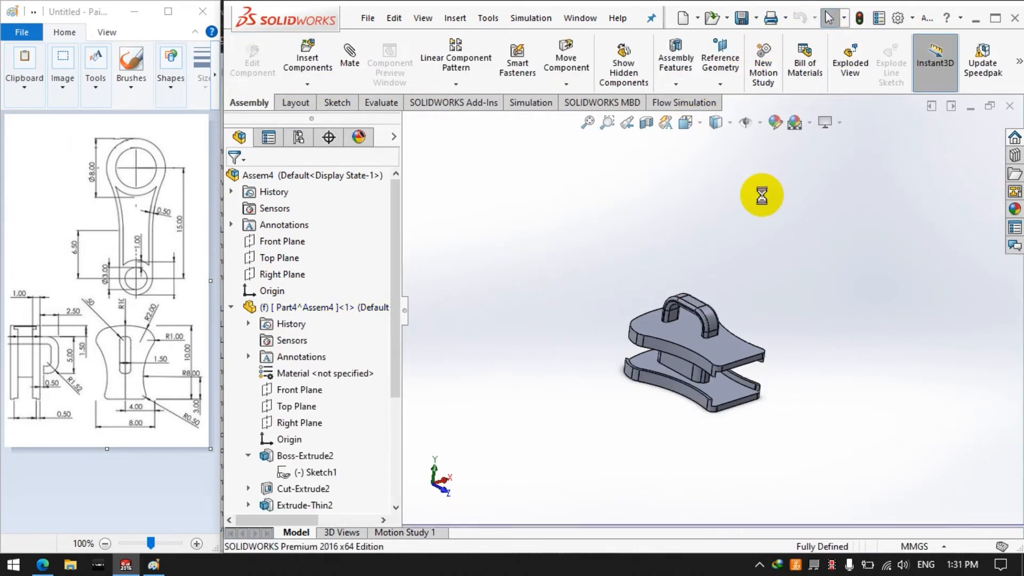
# Insert a new empty part into the assembly
pyautogui.click(231, 307)
pyautogui.click(307, 309)
pyautogui.click(522, 236)
pyautogui.click(308, 85)
pyautogui.click(311, 120)
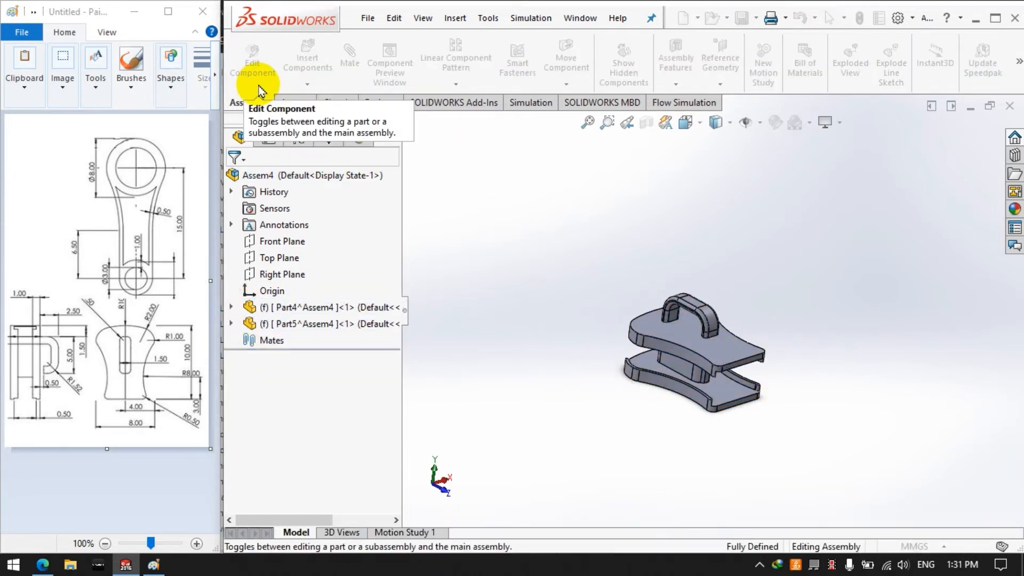
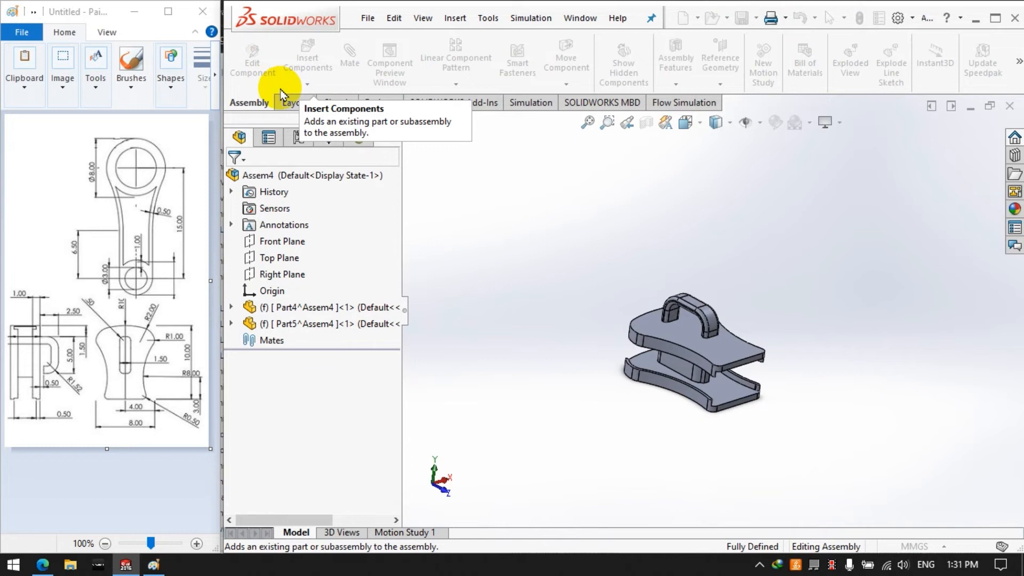
pyautogui.click(452, 168)
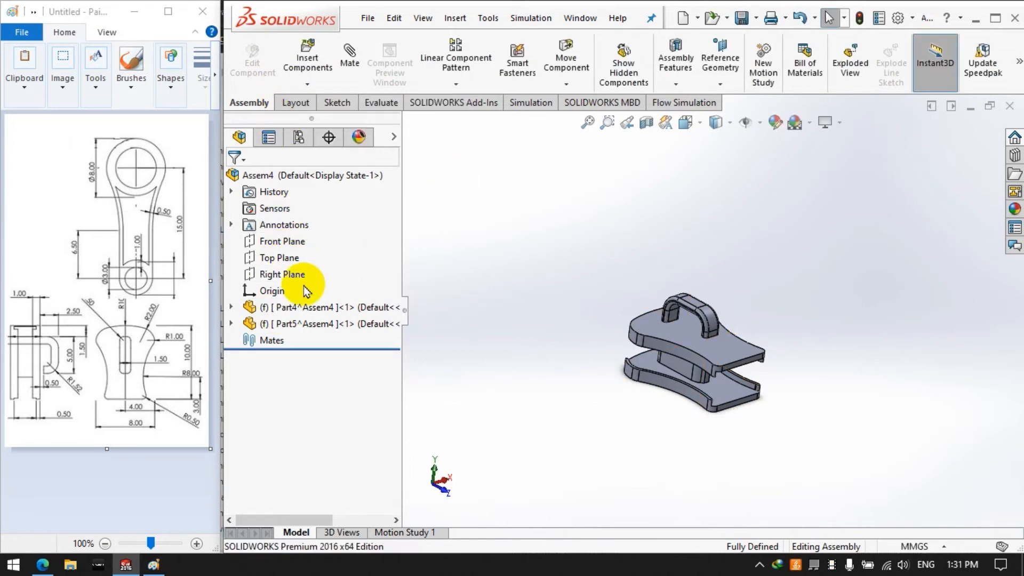
pyautogui.click(231, 307)
pyautogui.click(248, 472)
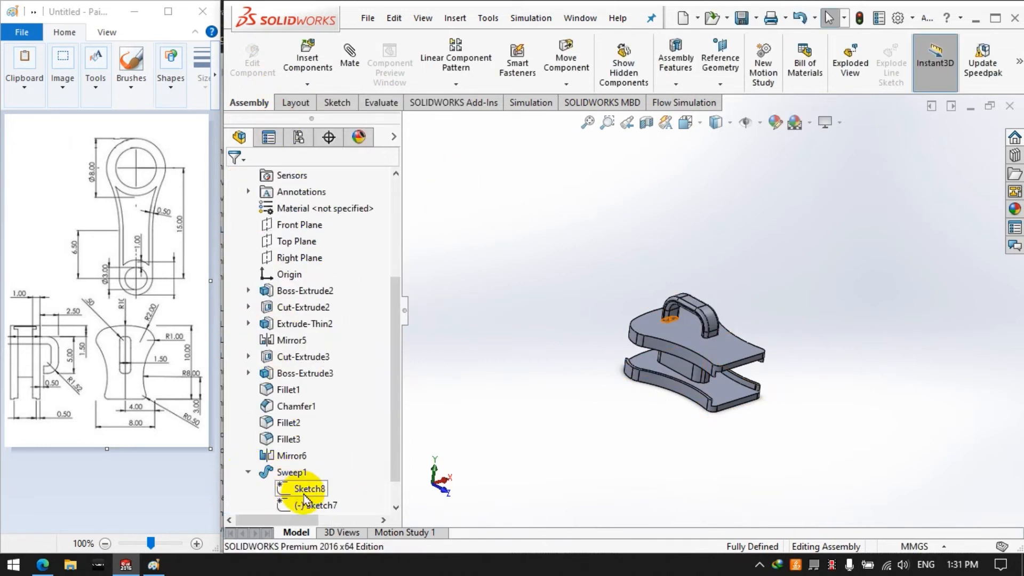
pyautogui.click(304, 491)
pyautogui.click(307, 491)
pyautogui.click(323, 487)
pyautogui.scroll(-6, 733, 320)
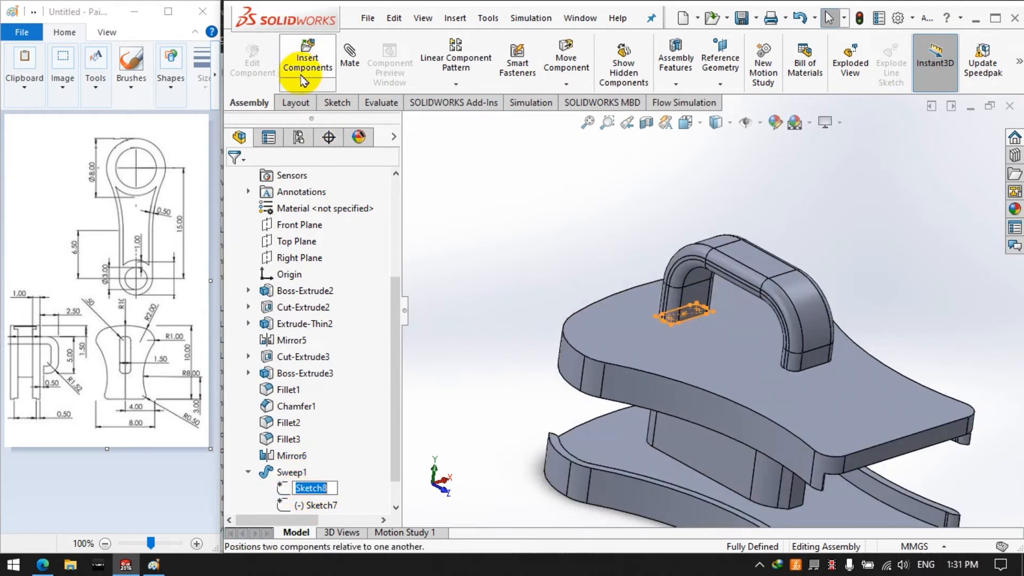
pyautogui.scroll(3, 286, 239)
pyautogui.click(288, 307)
pyautogui.click(251, 63)
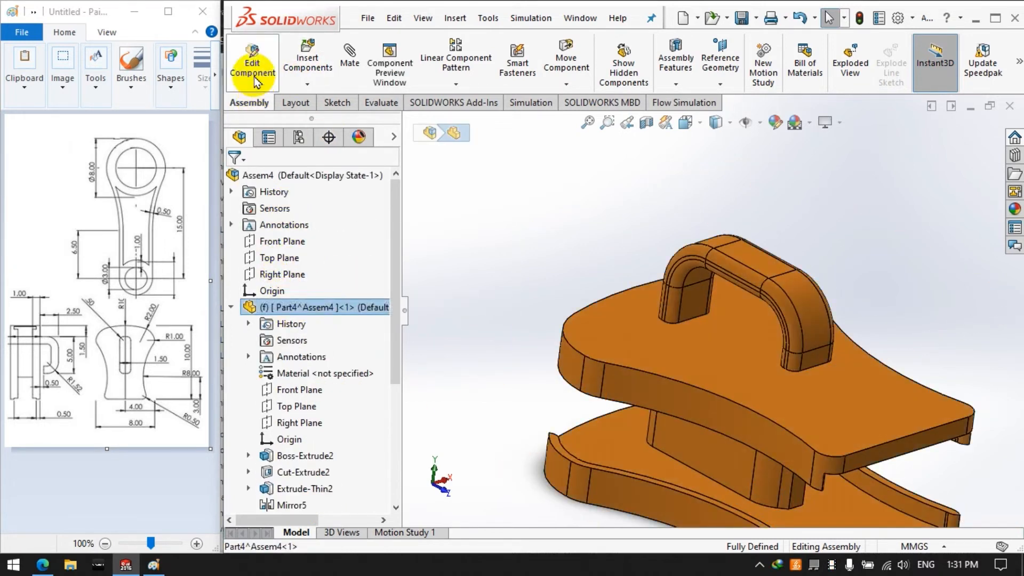
pyautogui.click(263, 73)
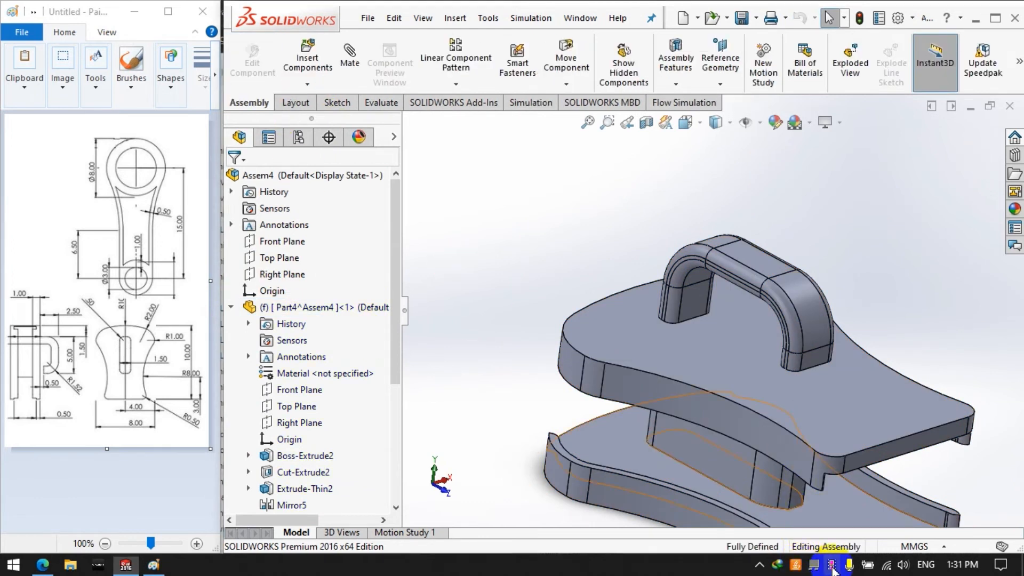
# Open the newly inserted part, Part5, for editing within the assembly
pyautogui.click(314, 488)
pyautogui.click(252, 63)
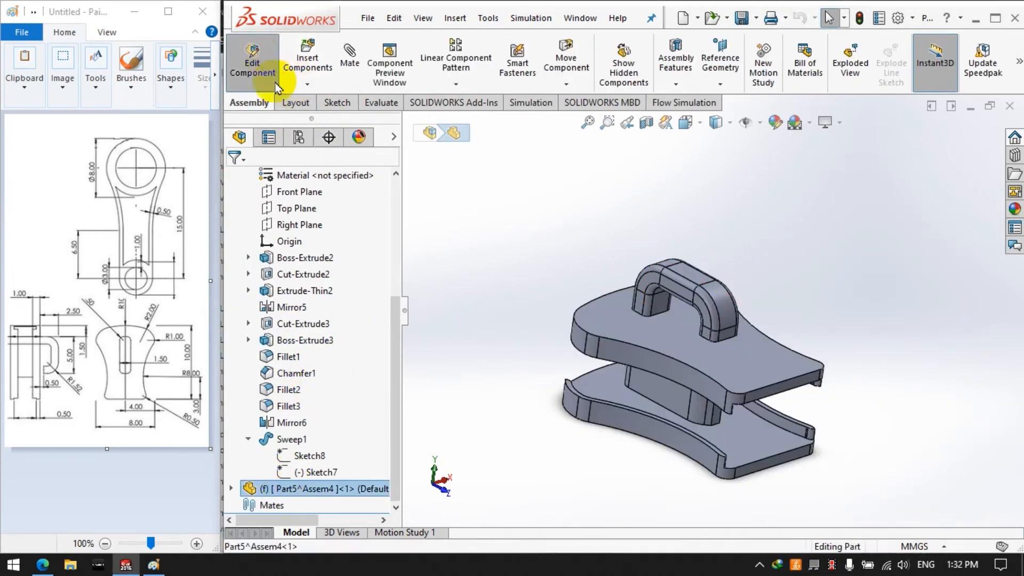
pyautogui.click(491, 61)
pyautogui.click(470, 51)
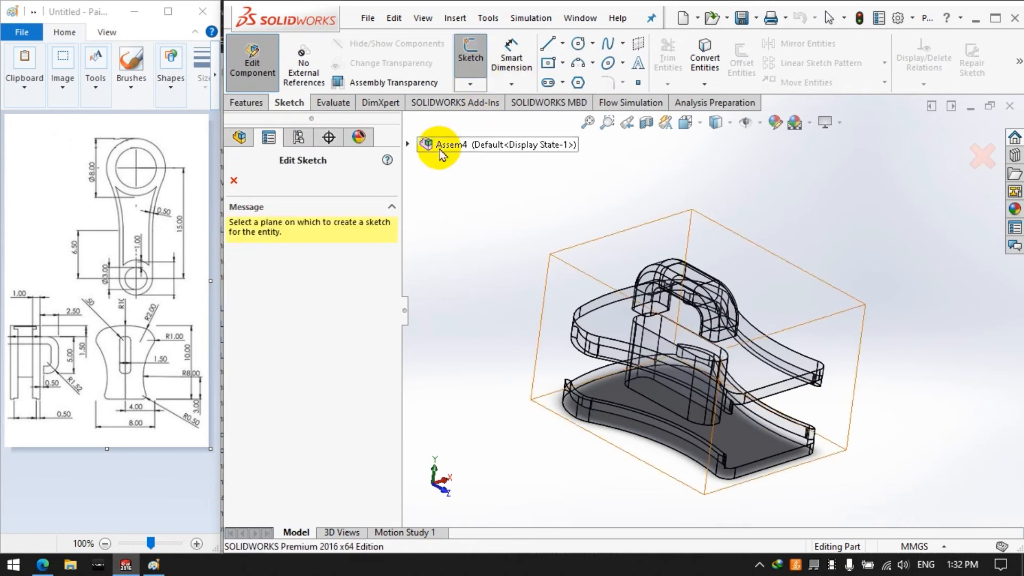
pyautogui.click(420, 144)
pyautogui.click(438, 276)
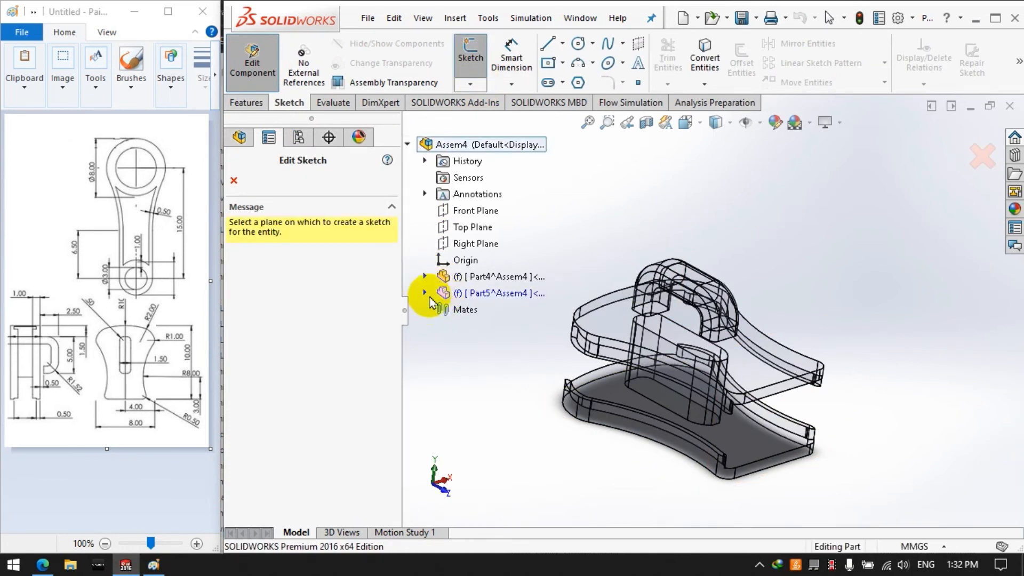
pyautogui.click(425, 293)
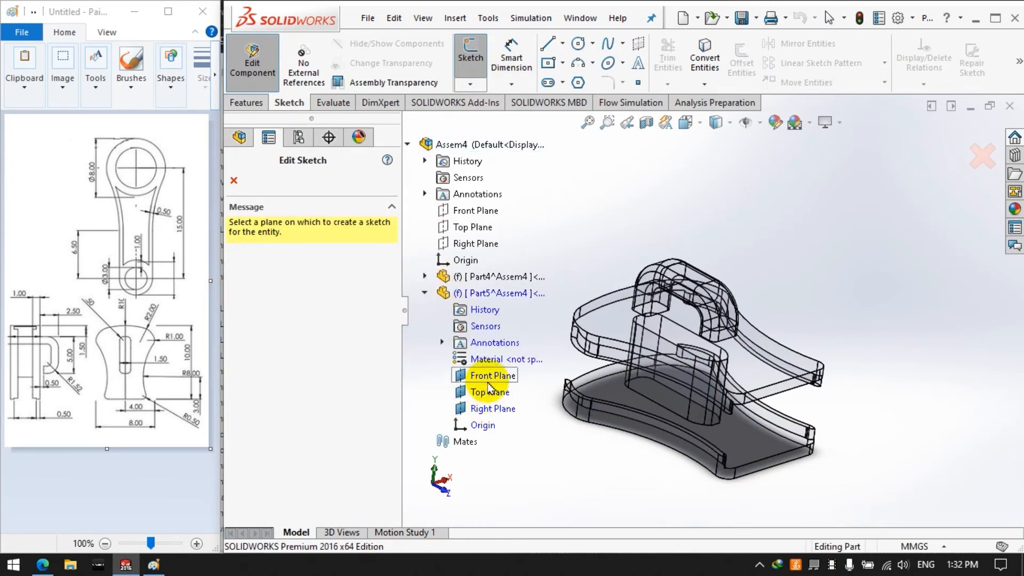
pyautogui.click(612, 318)
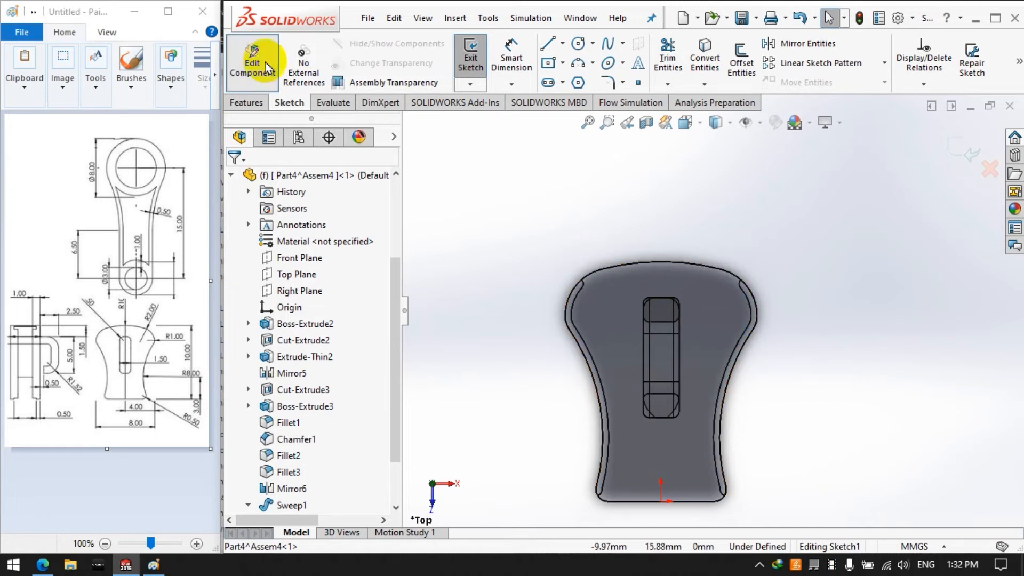
pyautogui.click(471, 59)
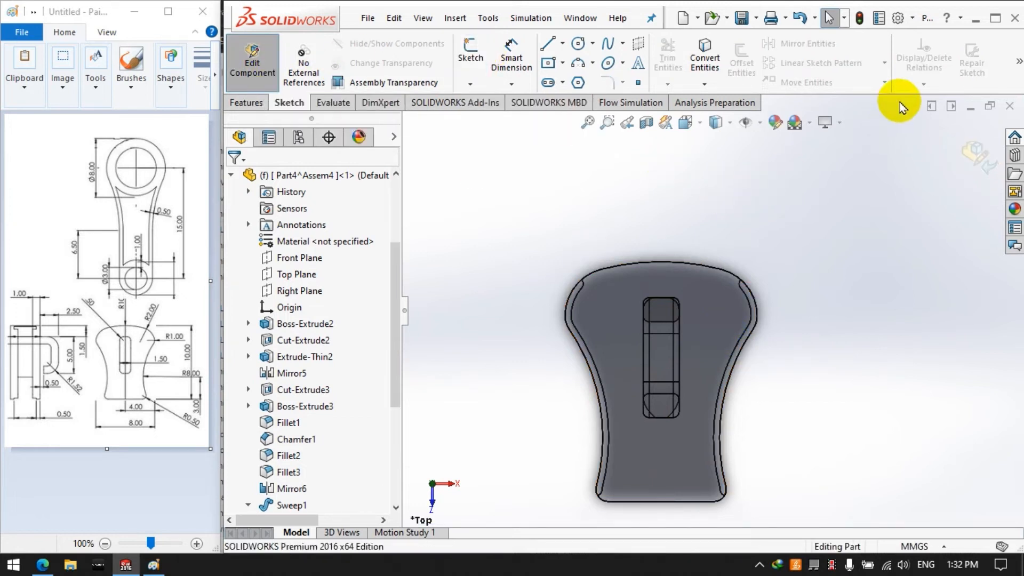
# Create a reference plane in the new part, offset 2 mm from its Top Plane
pyautogui.click(248, 101)
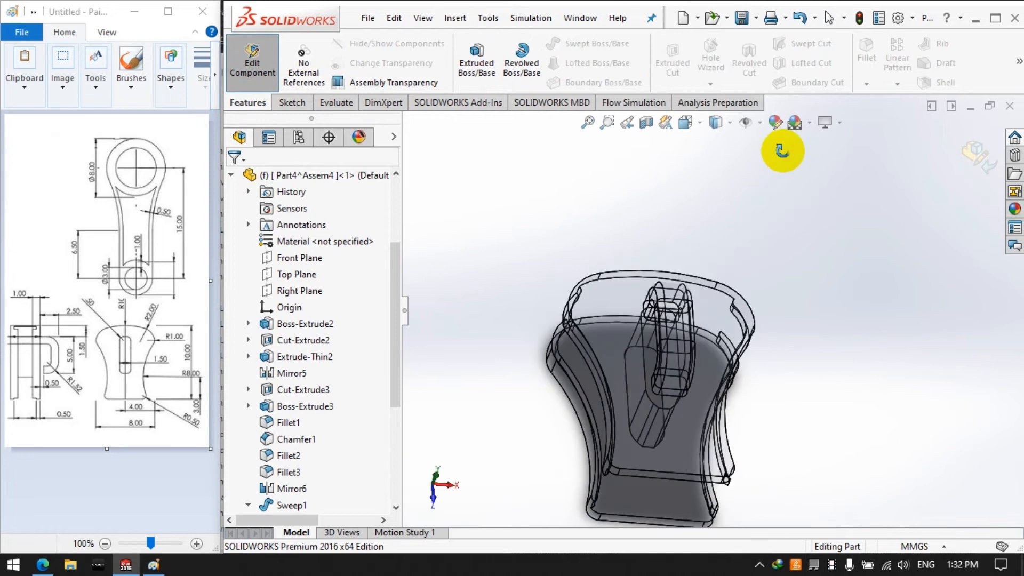
pyautogui.click(229, 177)
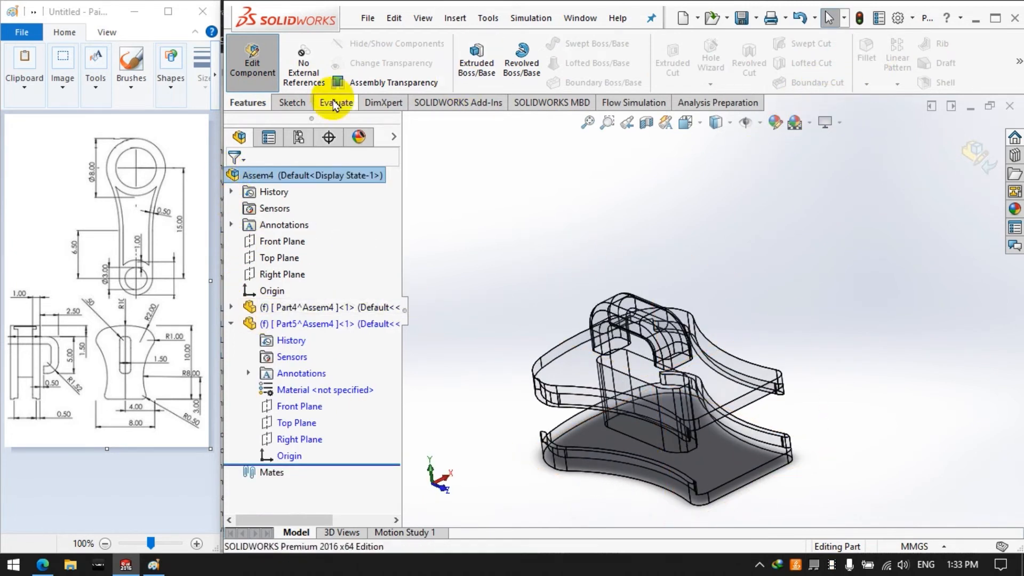
pyautogui.click(1018, 69)
pyautogui.click(901, 105)
pyautogui.click(909, 166)
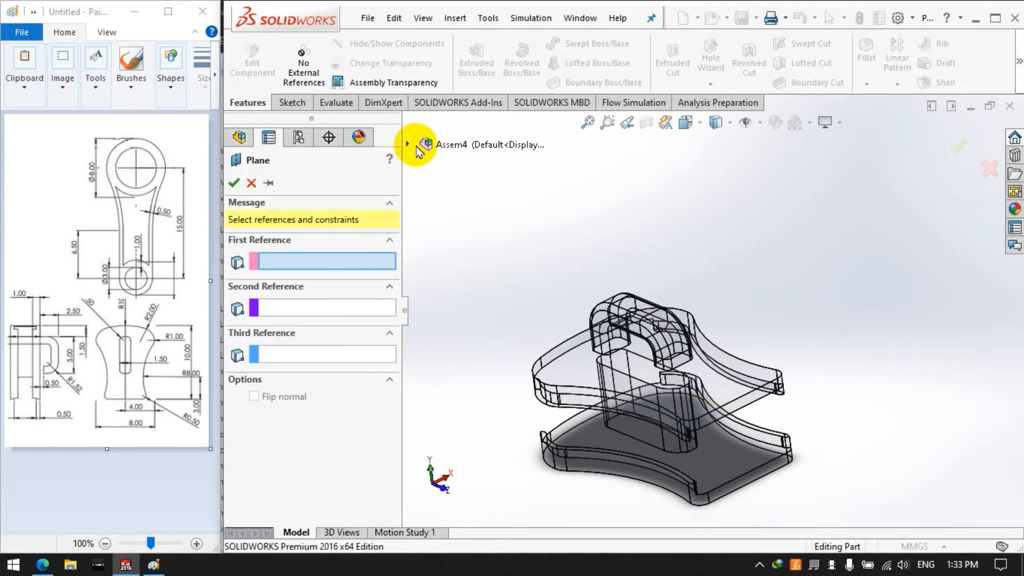
pyautogui.click(407, 145)
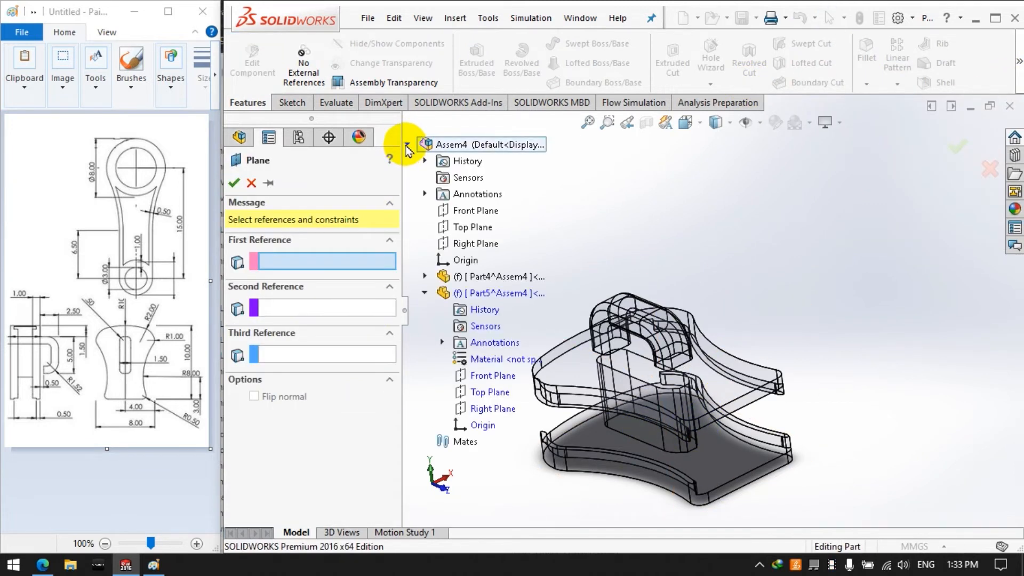
pyautogui.click(493, 392)
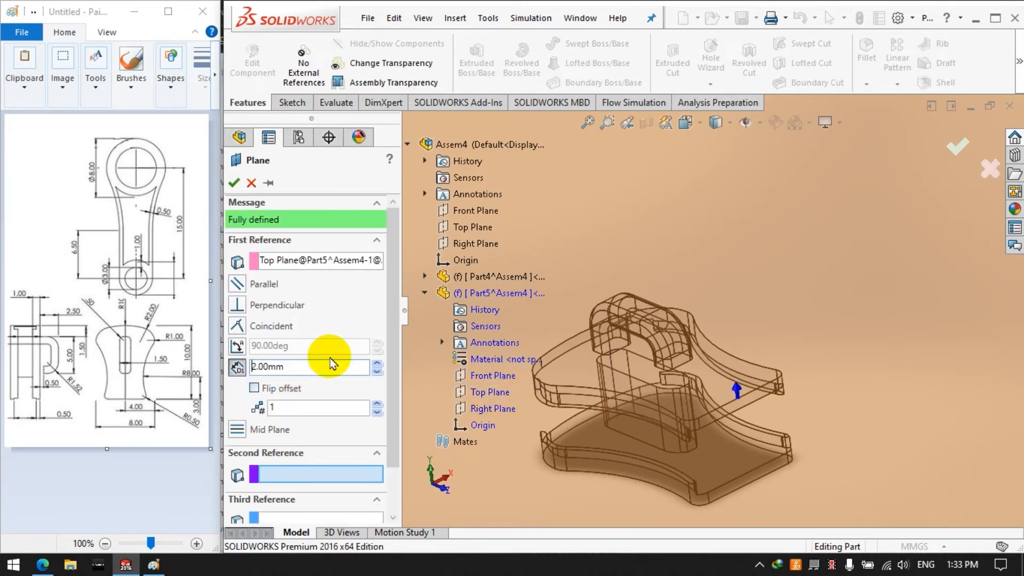
pyautogui.scroll(3, 772, 368)
pyautogui.click(233, 183)
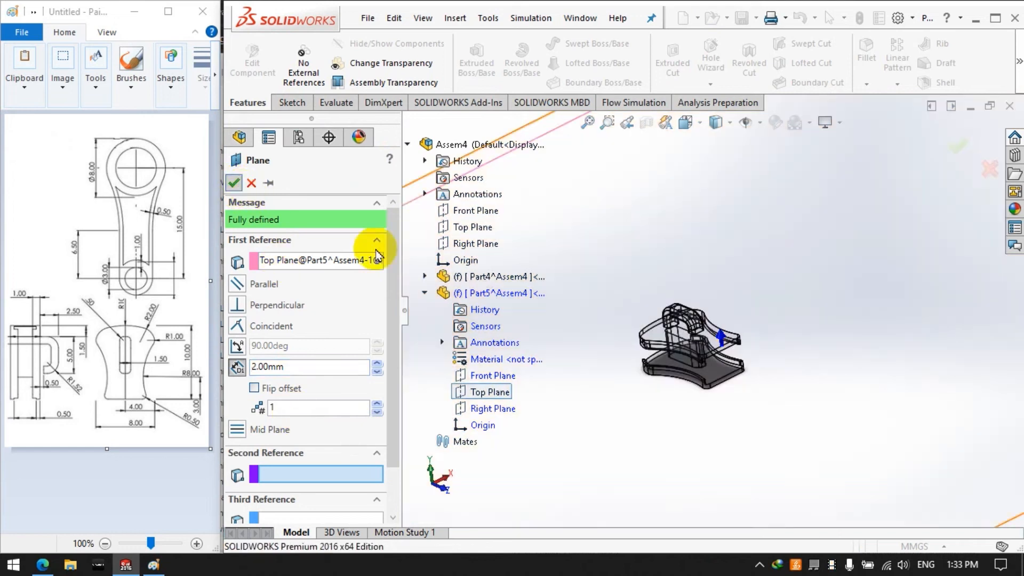
# Start a sketch on the new offset plane and orient the view normal to it
pyautogui.moveTo(688, 315)
pyautogui.mouseDown(button='middle')
pyautogui.moveTo(715, 247)
pyautogui.moveTo(693, 298)
pyautogui.mouseUp(button='middle')
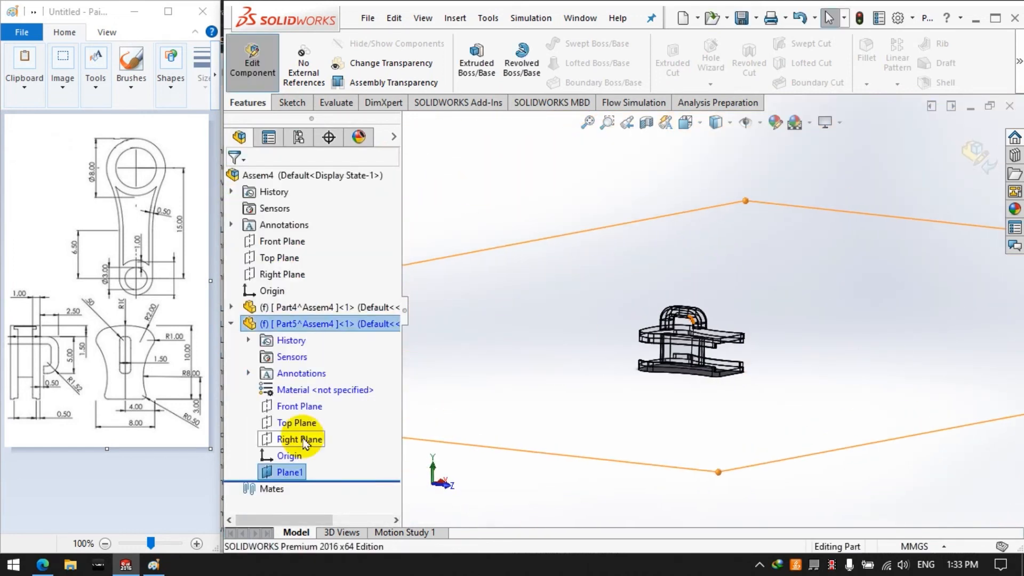
pyautogui.click(304, 103)
pyautogui.click(469, 53)
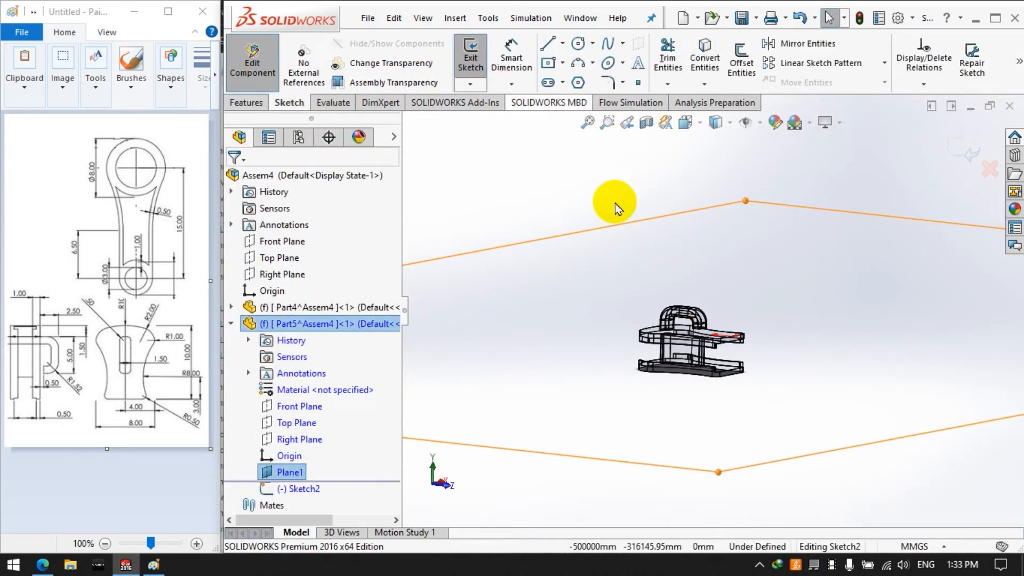
pyautogui.rightClick(298, 487)
pyautogui.click(341, 239)
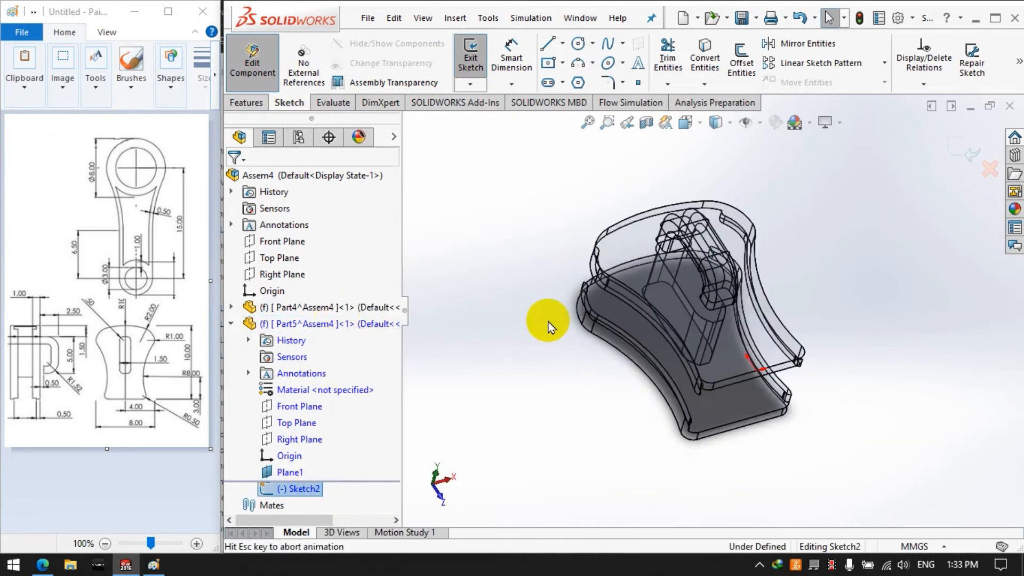
pyautogui.scroll(10, 671, 306)
pyautogui.scroll(-5, 737, 274)
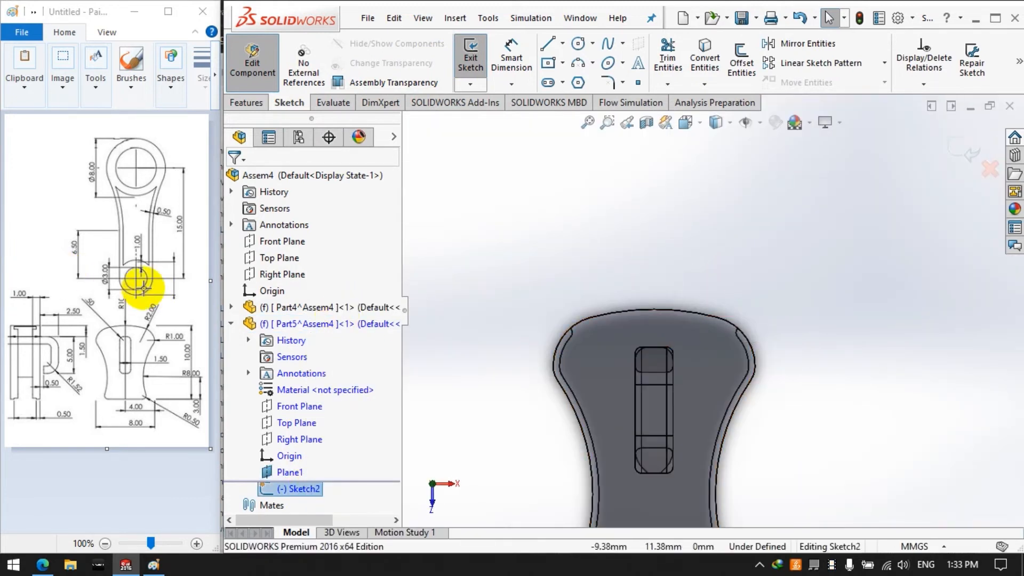
pyautogui.scroll(-2, 674, 382)
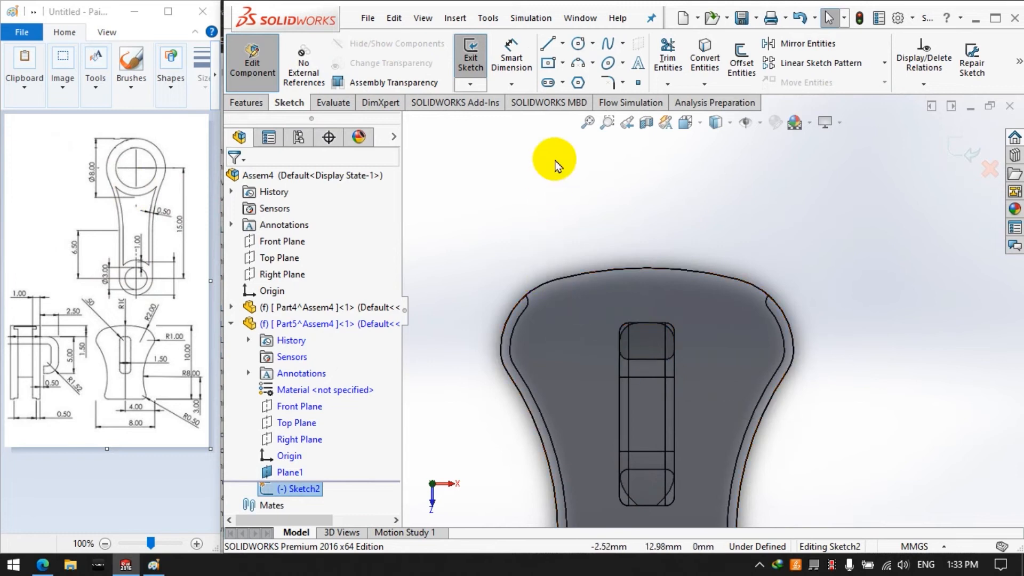
# Sketch two vertically aligned pairs of concentric circles, one about 2.5 and 4.4 mm in diameter at the hook's upper end, the other beyond the plate's rounded end
pyautogui.click(578, 44)
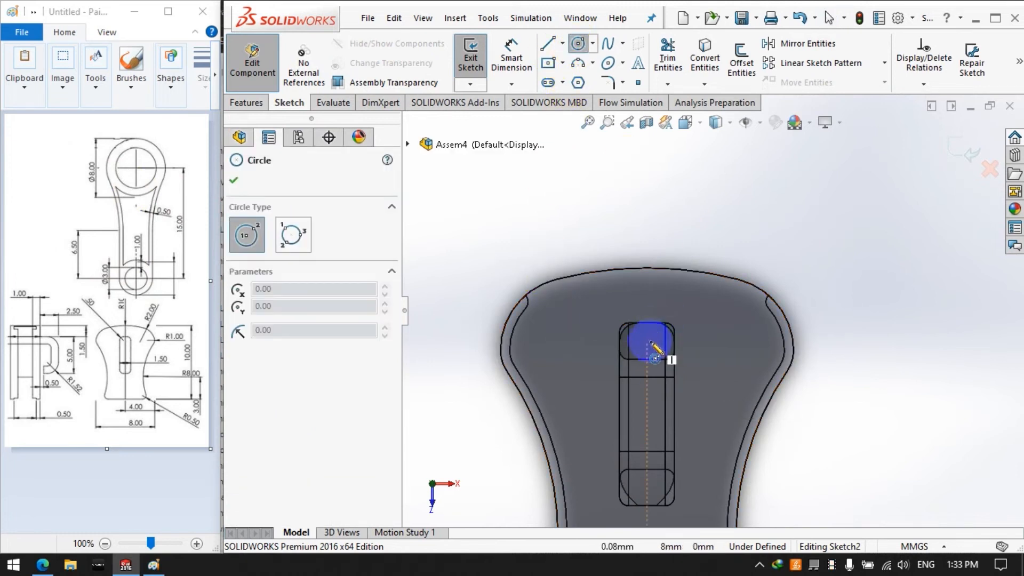
pyautogui.click(647, 341)
pyautogui.click(678, 373)
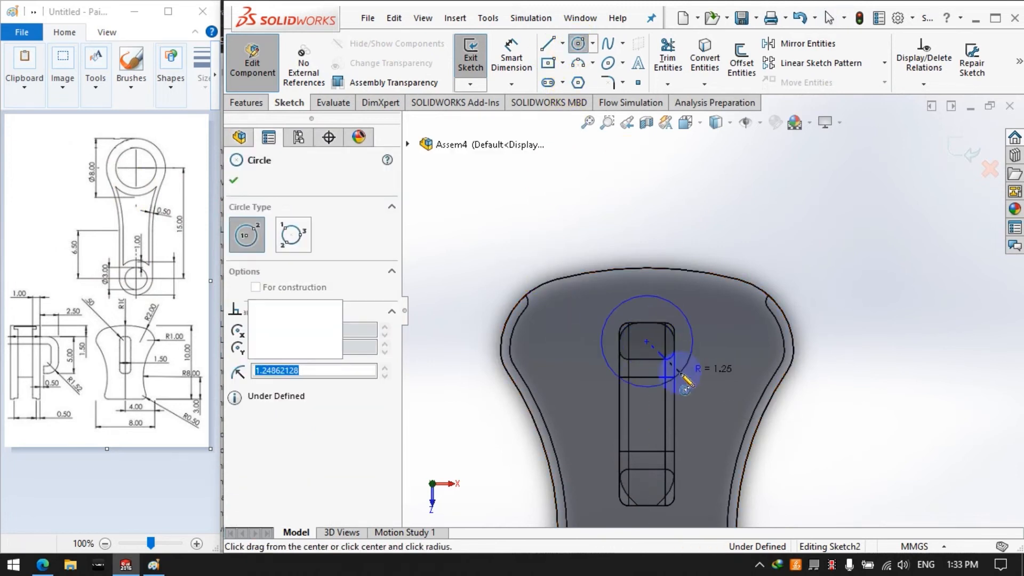
pyautogui.click(647, 342)
pyautogui.click(702, 382)
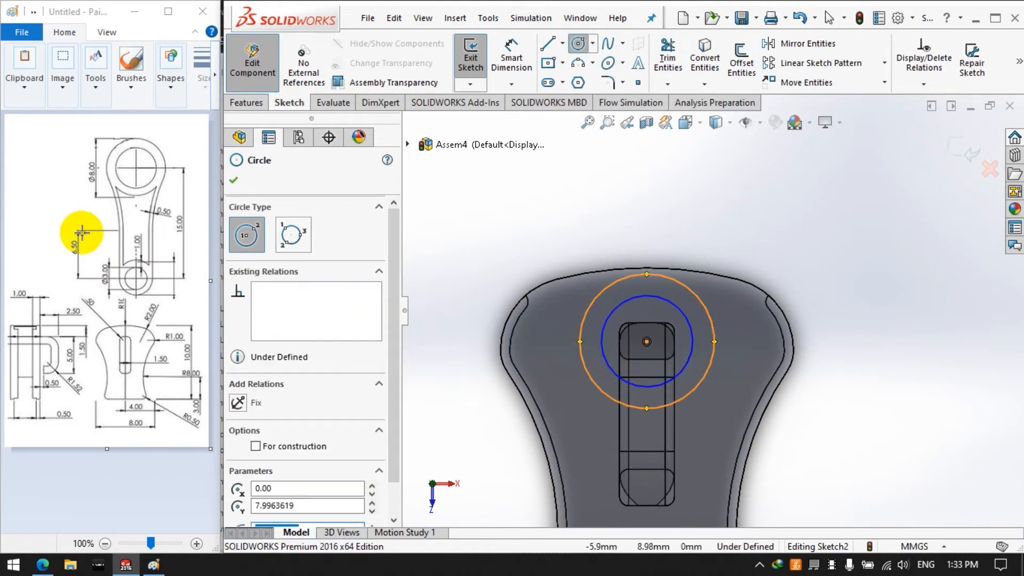
pyautogui.click(647, 167)
pyautogui.click(669, 190)
pyautogui.click(647, 167)
pyautogui.click(697, 202)
# Dimension the lower pair of concentric circles with diameters of 3 mm for the inner and 5 mm for the outer
pyautogui.click(527, 63)
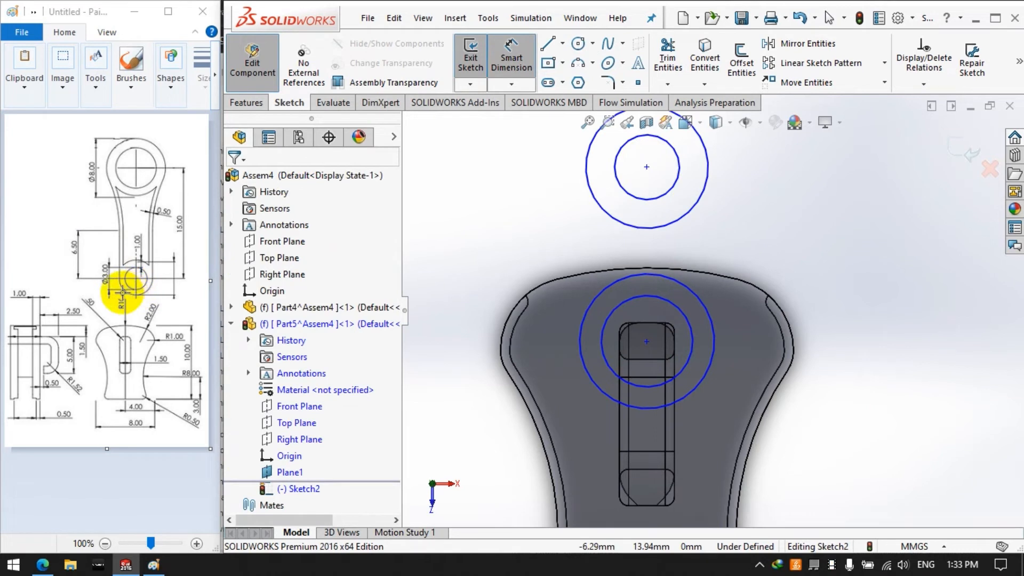
pyautogui.click(686, 360)
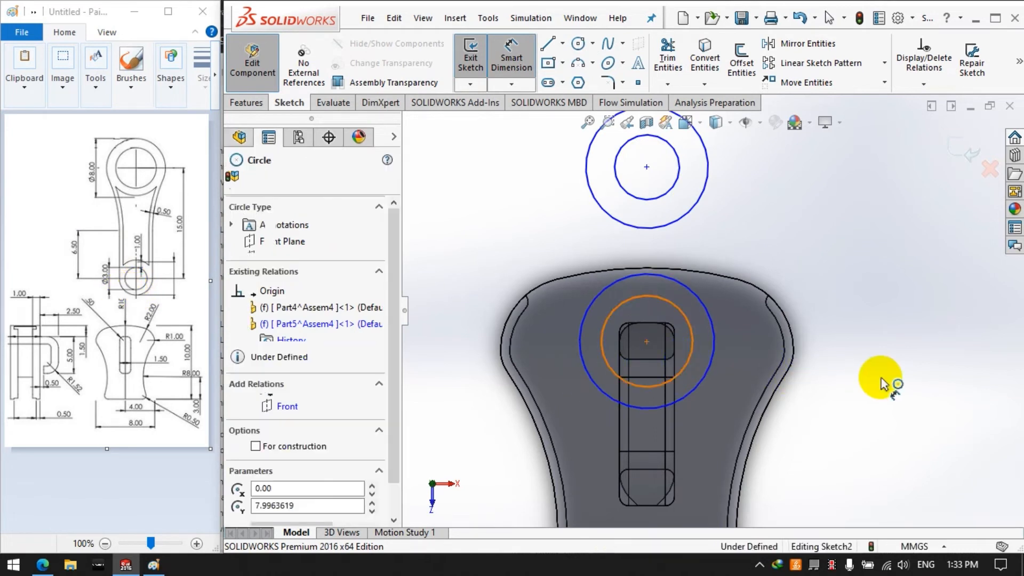
pyautogui.click(839, 400)
pyautogui.write('3')
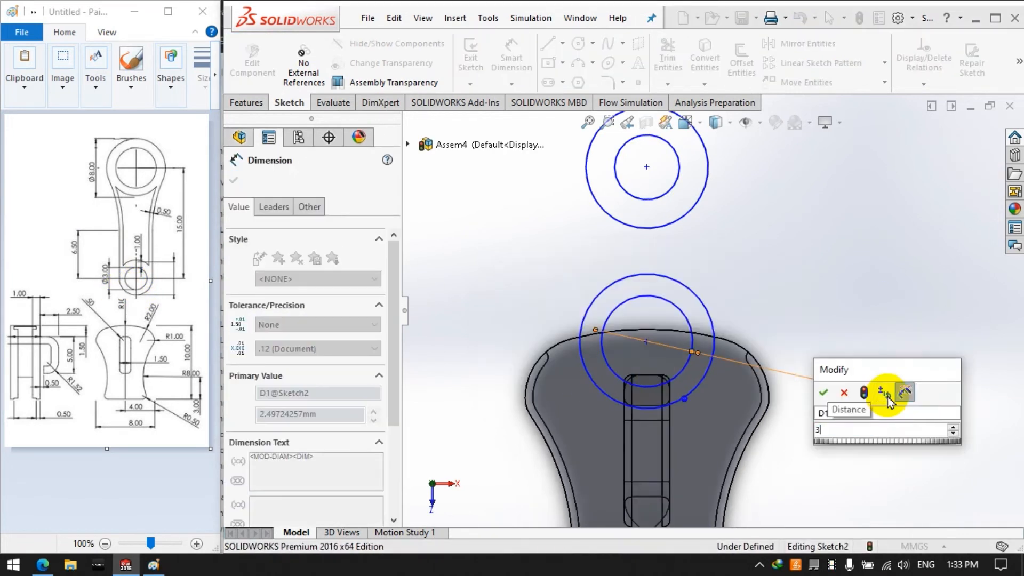
pyautogui.press('Return')
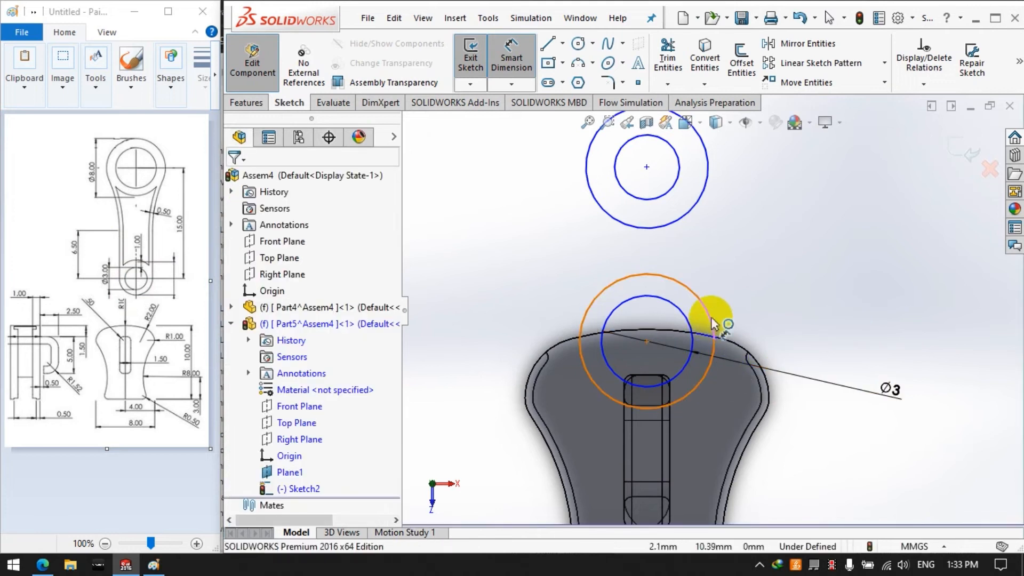
pyautogui.click(712, 321)
pyautogui.click(874, 425)
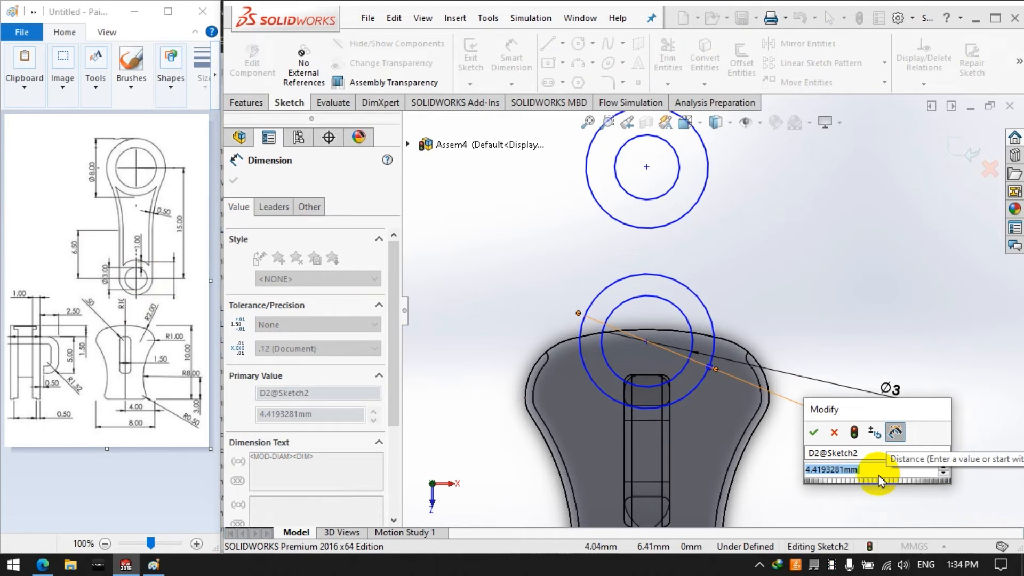
pyautogui.write('5')
pyautogui.press('Return')
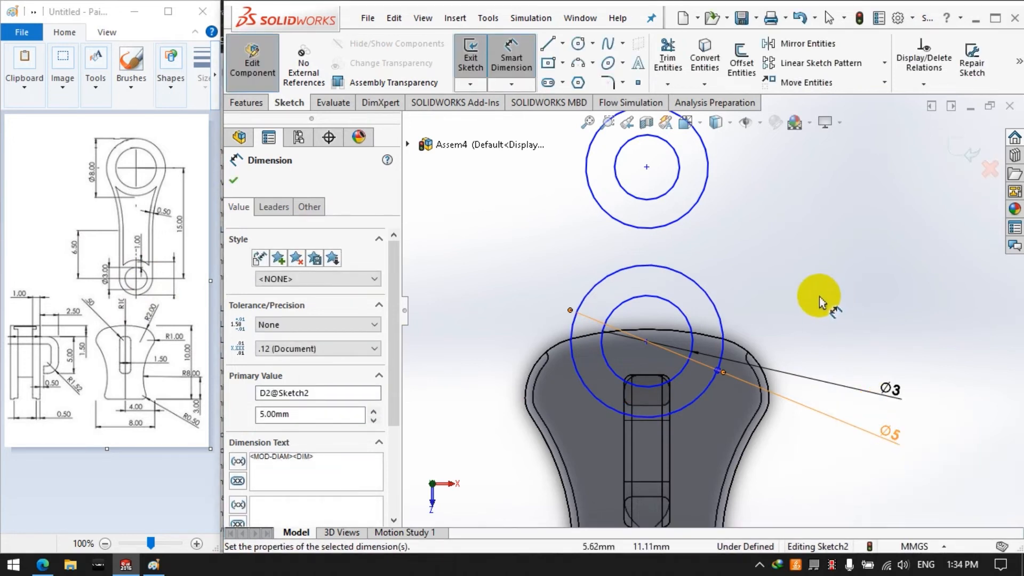
# Dimension the upper pair of concentric circles with diameters of 8 mm for the outer and 6 mm for the inner
pyautogui.scroll(2, 747, 267)
pyautogui.click(141, 209)
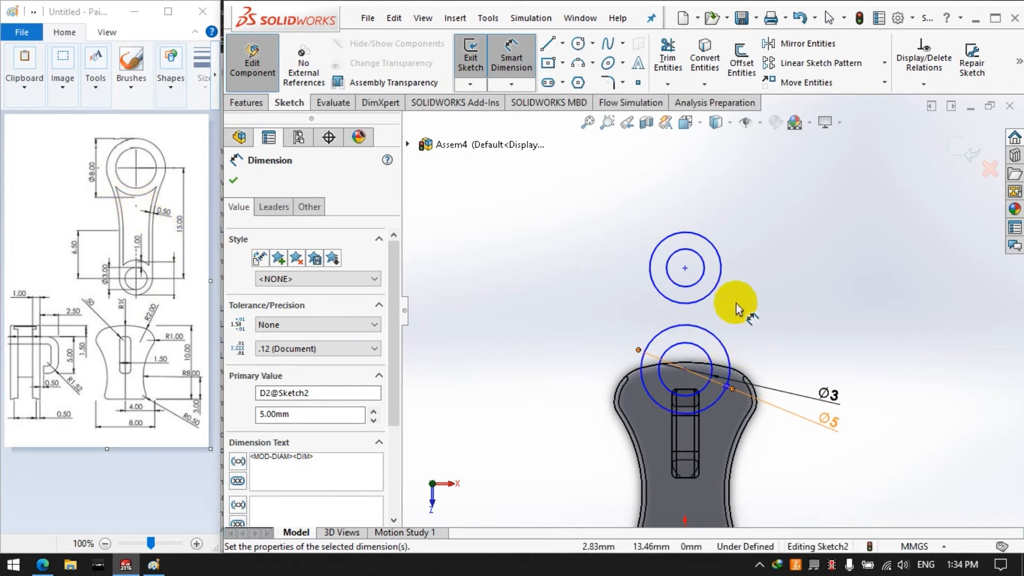
pyautogui.click(723, 286)
pyautogui.click(825, 296)
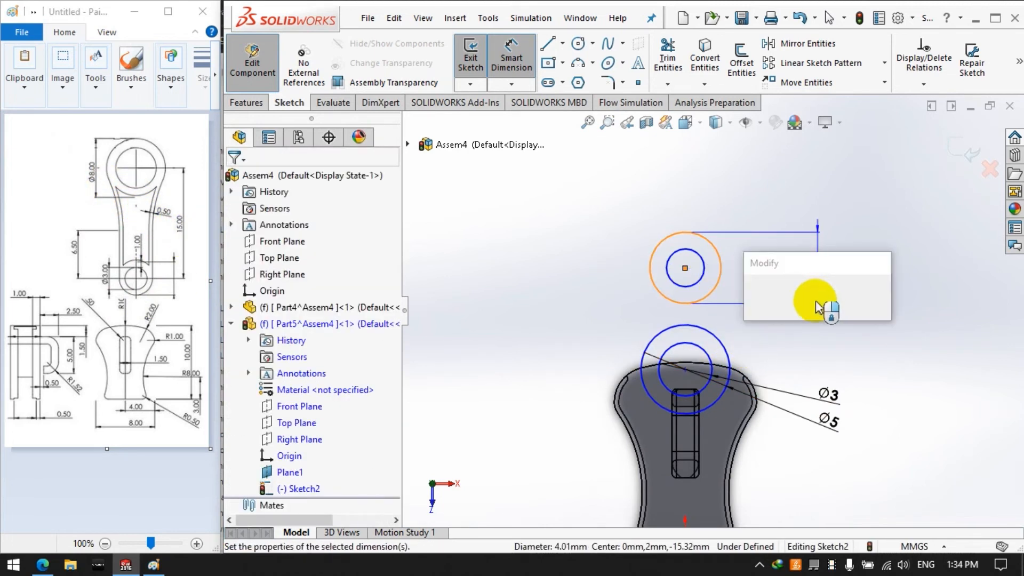
pyautogui.write('8')
pyautogui.press('Return')
pyautogui.click(695, 284)
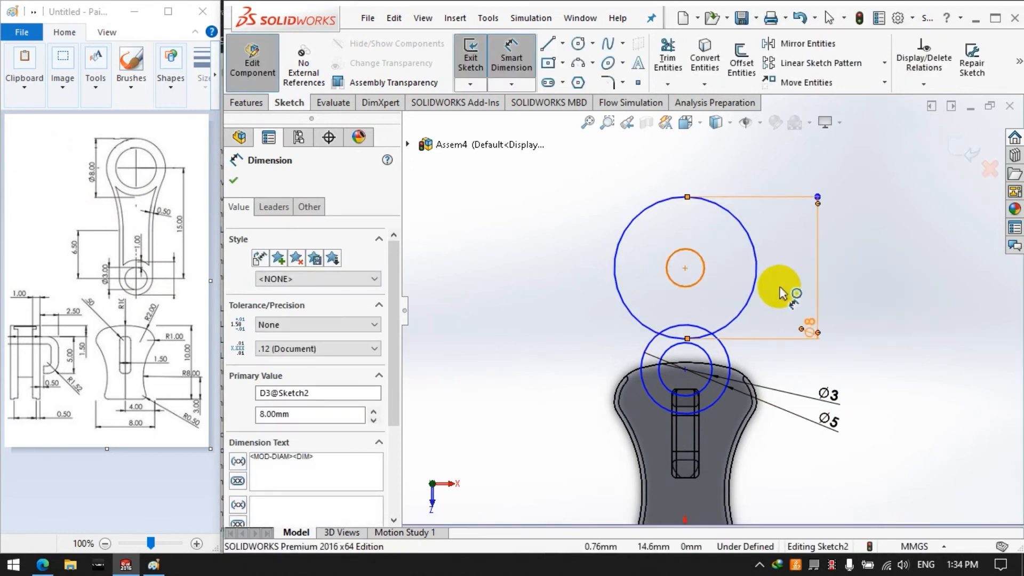
pyautogui.click(793, 293)
pyautogui.write('6')
pyautogui.press('Return')
pyautogui.click(789, 365)
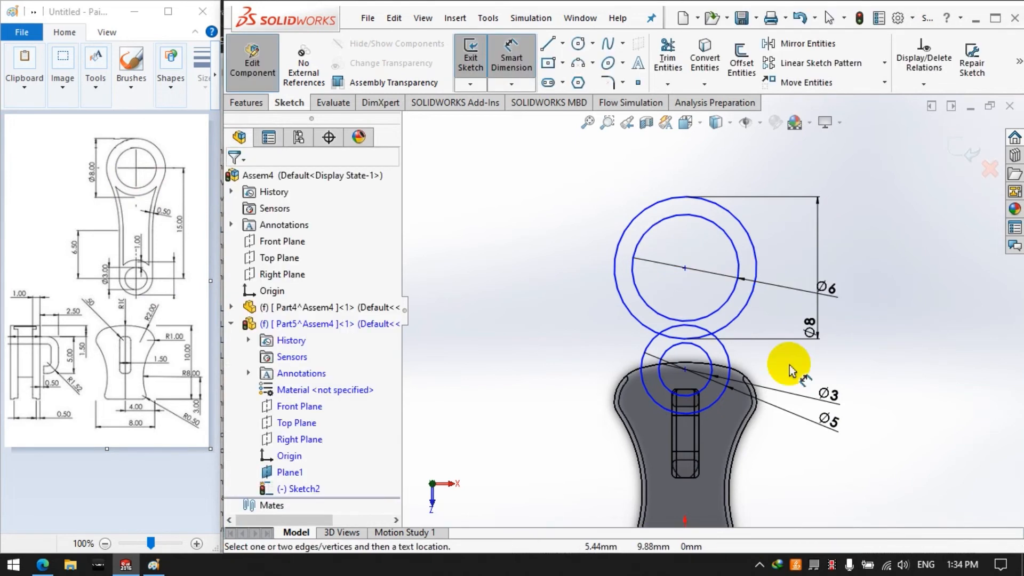
# Dimension the vertical distance between the centres of the two circle pairs as 15 mm
pyautogui.click(685, 372)
pyautogui.click(684, 268)
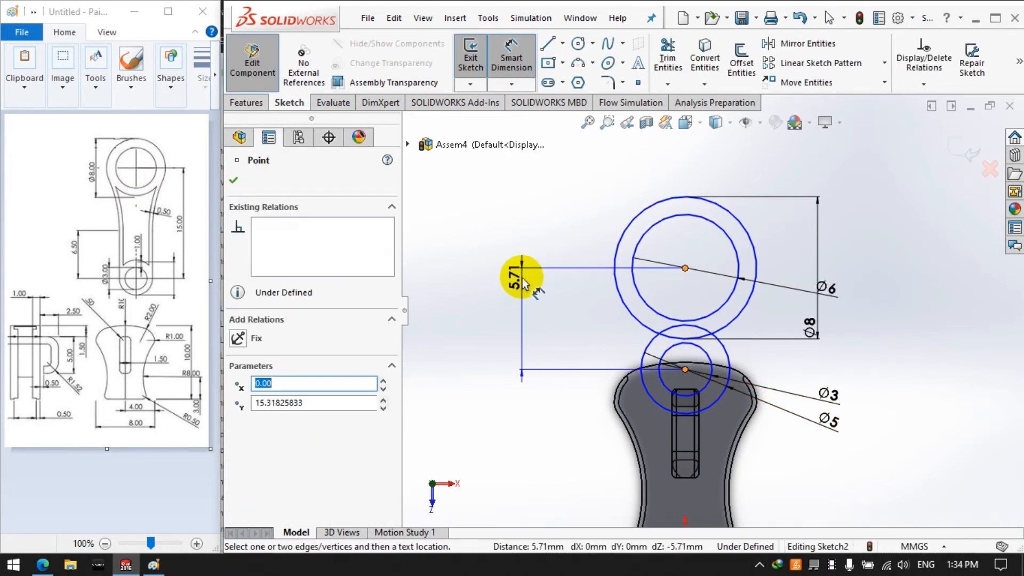
pyautogui.click(492, 315)
pyautogui.write('15')
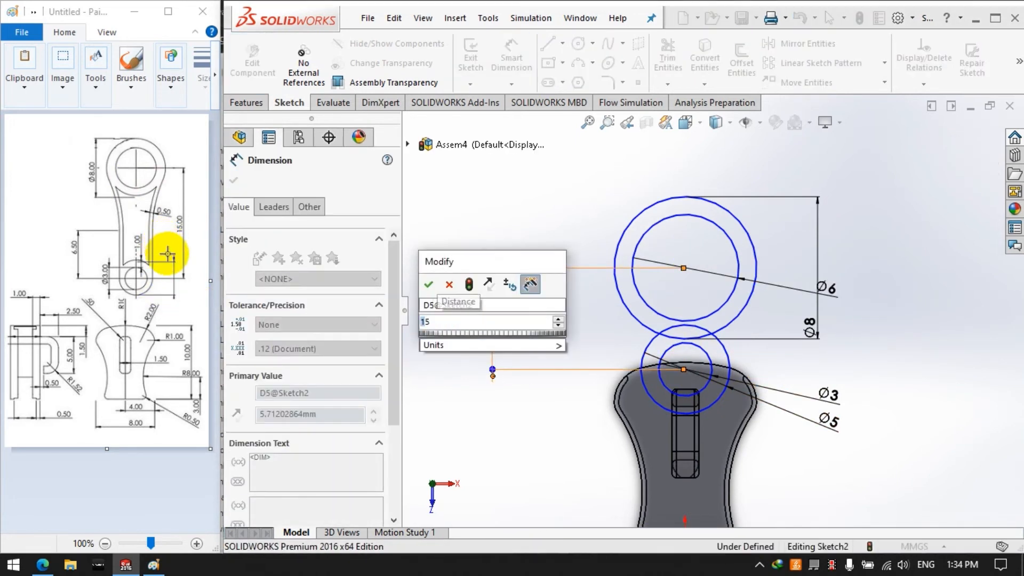
pyautogui.press('Return')
pyautogui.press('f')
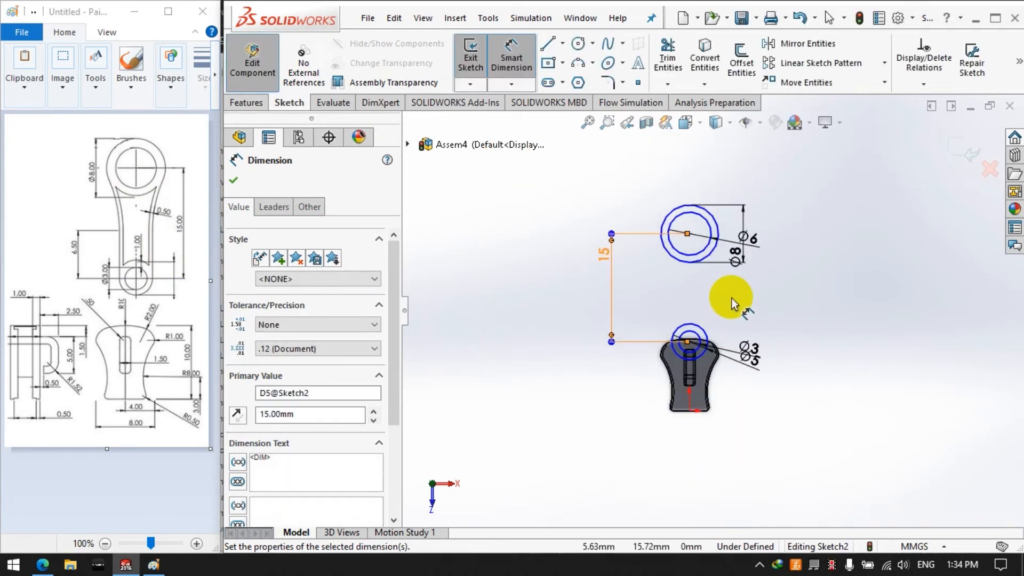
# Dimension the vertical distance from the origin to the lower circles' centre as 10-1.5-.5 mm
pyautogui.scroll(-1, 761, 289)
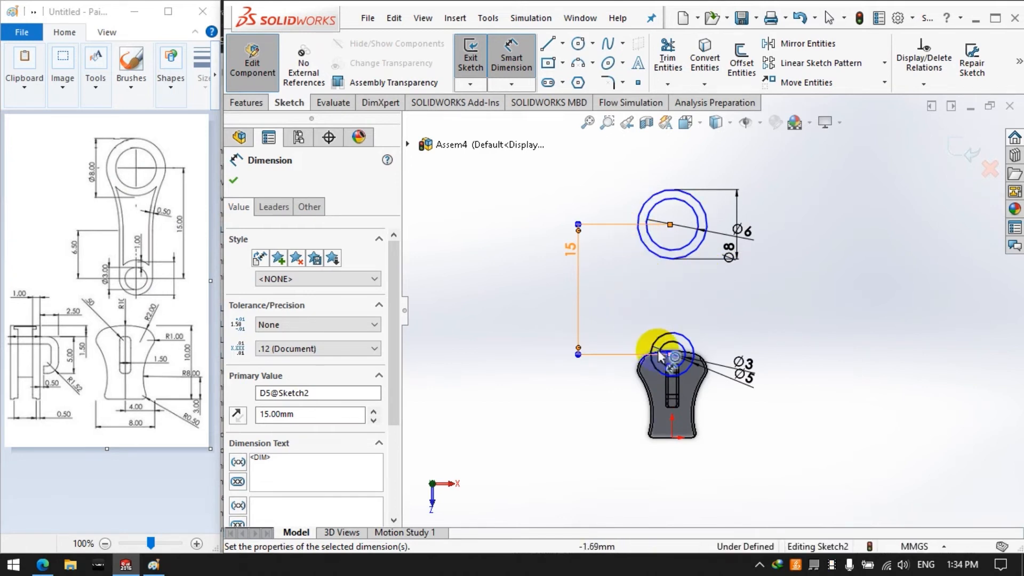
pyautogui.scroll(-3, 661, 356)
pyautogui.press('Escape')
pyautogui.moveTo(684, 344)
pyautogui.mouseDown()
pyautogui.moveTo(725, 346)
pyautogui.moveTo(668, 335)
pyautogui.mouseUp()
pyautogui.click(510, 58)
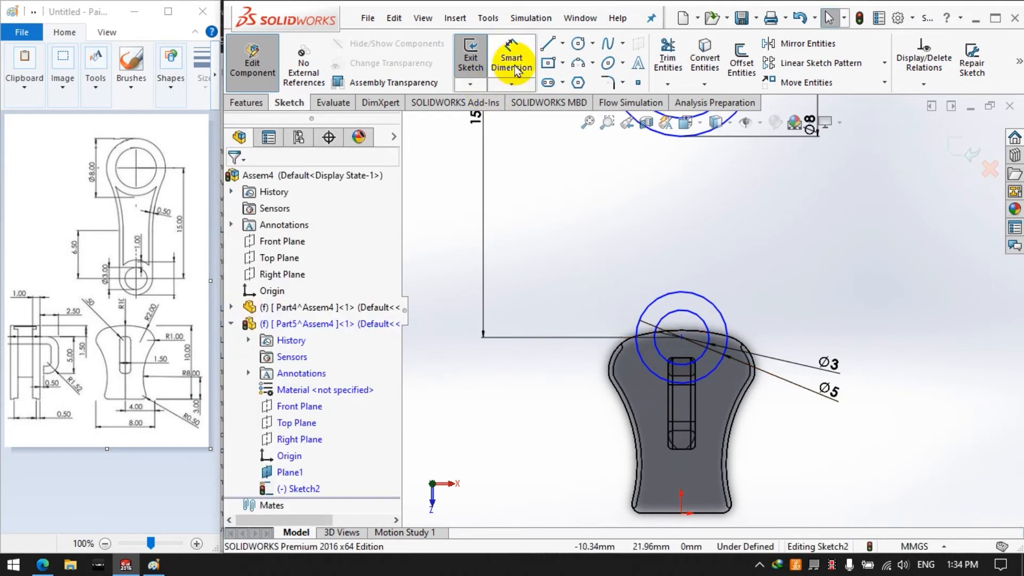
pyautogui.click(682, 337)
pyautogui.scroll(2, 693, 330)
pyautogui.click(691, 451)
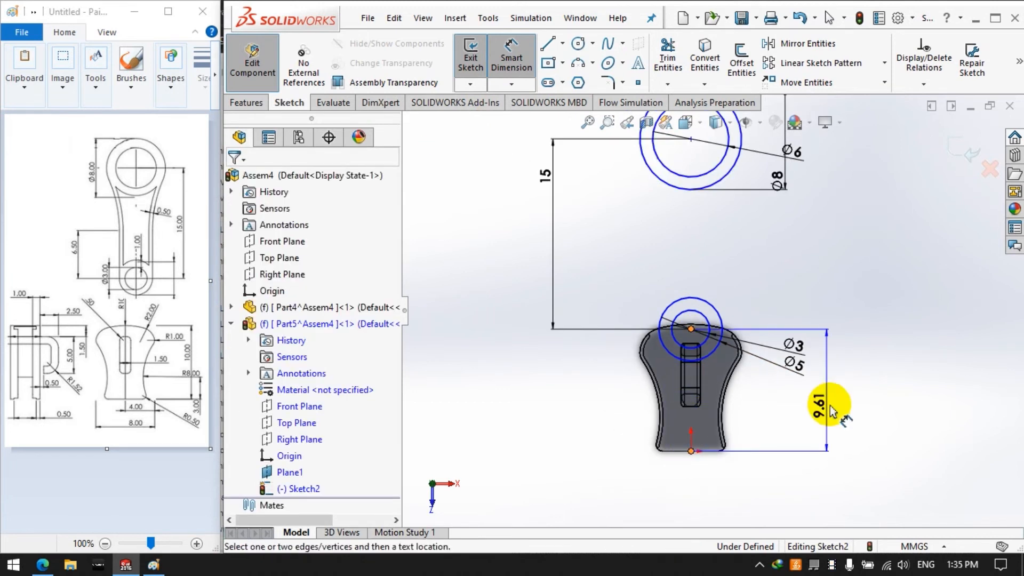
pyautogui.click(757, 445)
pyautogui.write('10-1.')
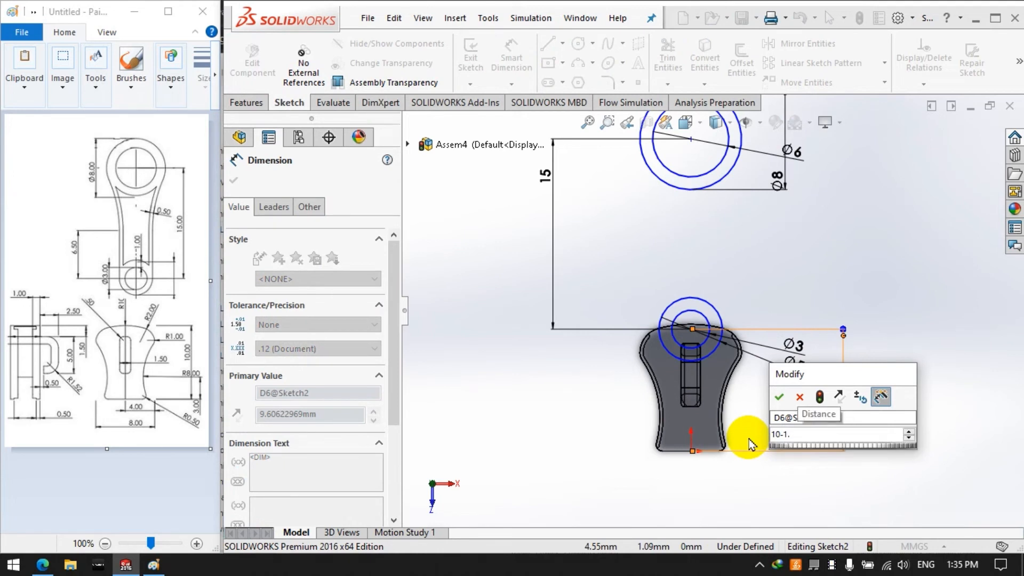
pyautogui.write('5-')
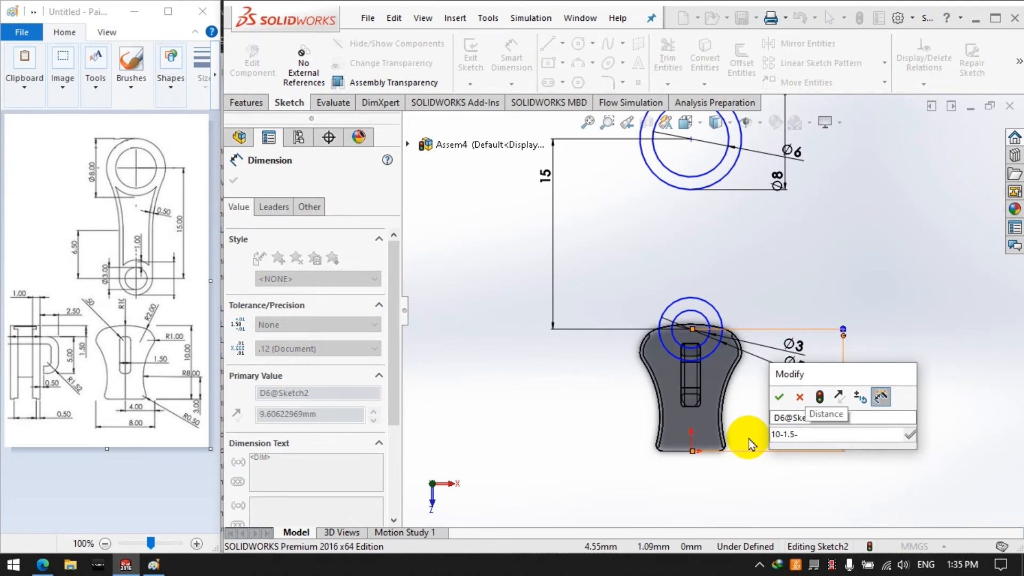
pyautogui.write('.5')
pyautogui.press('Return')
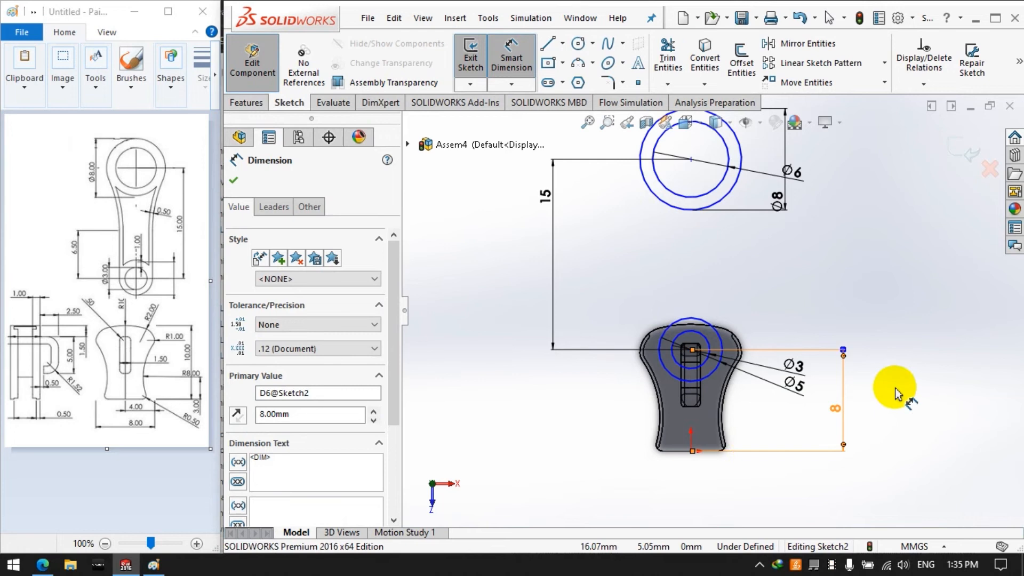
pyautogui.click(897, 392)
pyautogui.scroll(2, 772, 320)
pyautogui.scroll(-1, 725, 254)
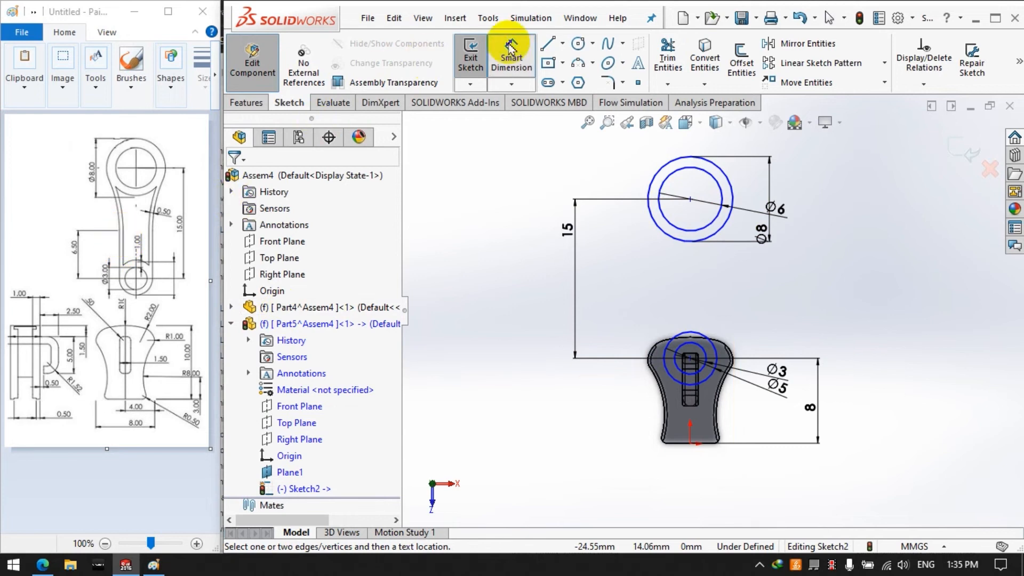
# Sketch a vertical line up from the lower outer circle's left quadrant, continued by an outward tangent arc of about 13.4 mm radius
pyautogui.click(548, 43)
pyautogui.click(663, 358)
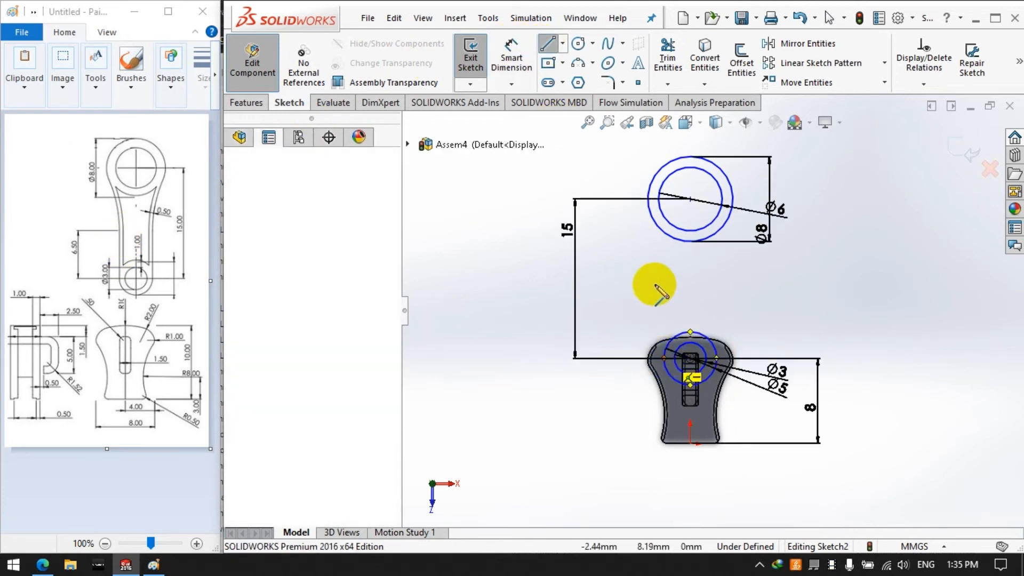
pyautogui.click(664, 283)
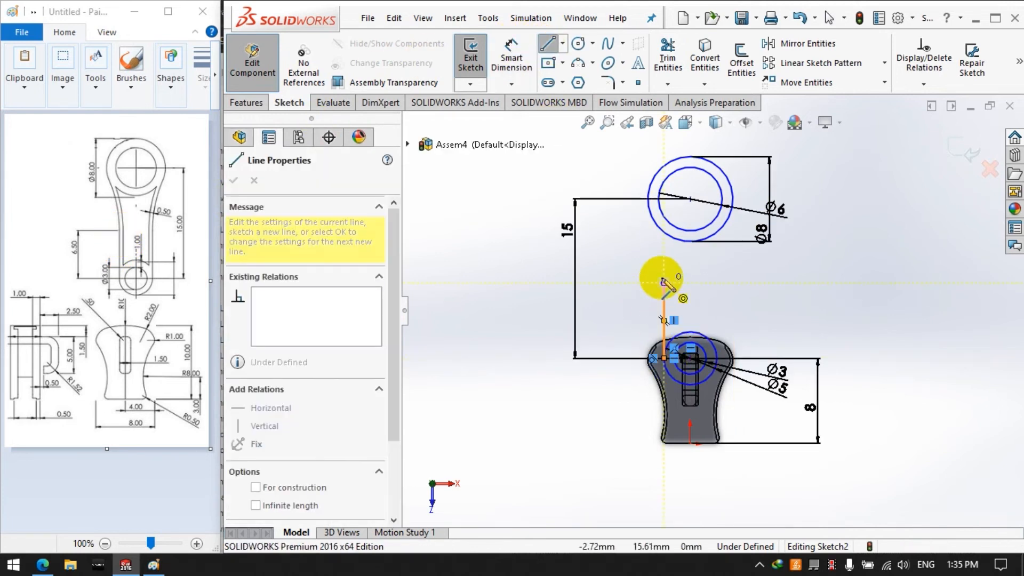
pyautogui.click(592, 63)
pyautogui.click(617, 101)
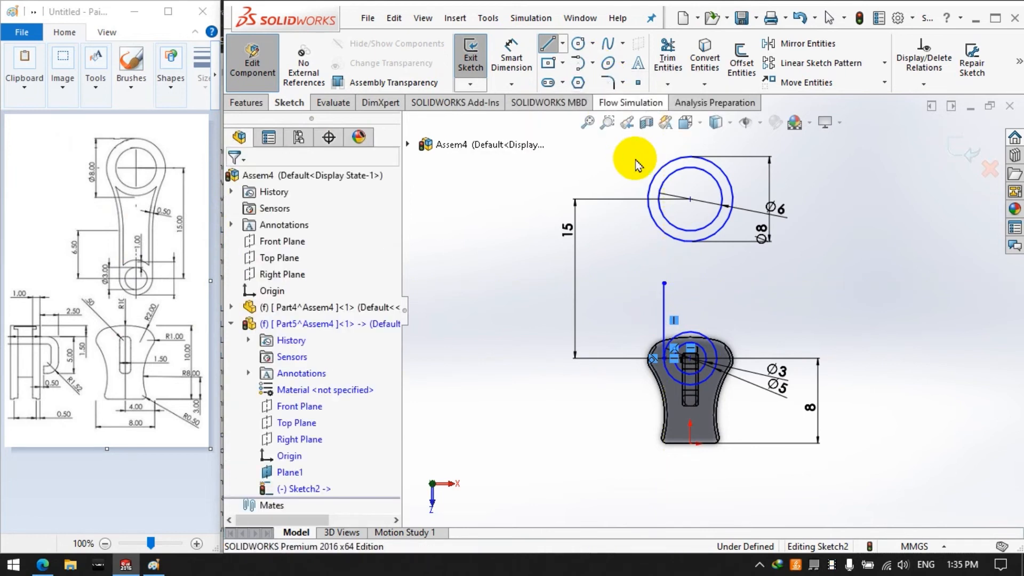
pyautogui.click(663, 283)
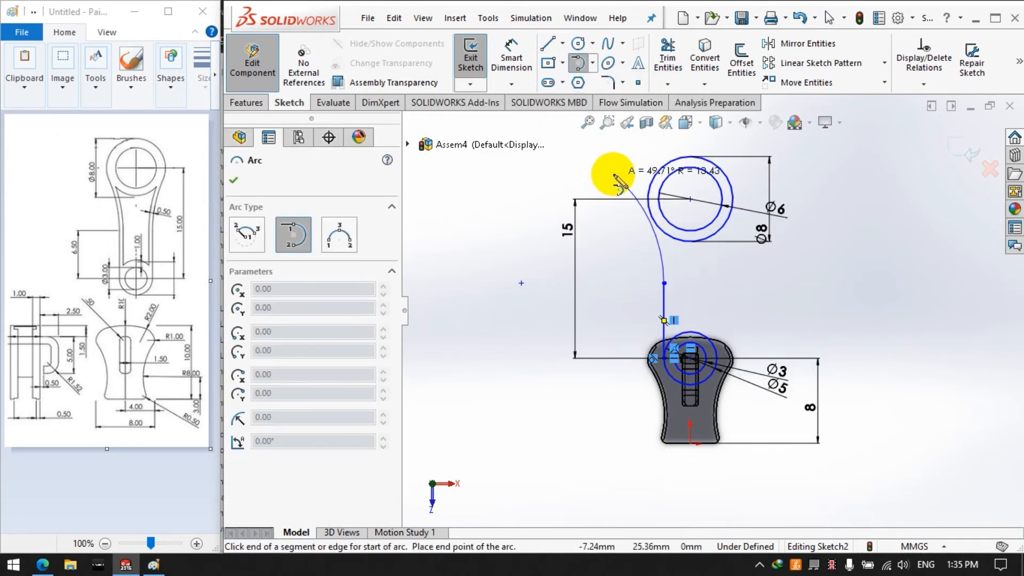
pyautogui.click(614, 174)
# Add a tangent relation between the arc and the upper outer circle
pyautogui.click(923, 83)
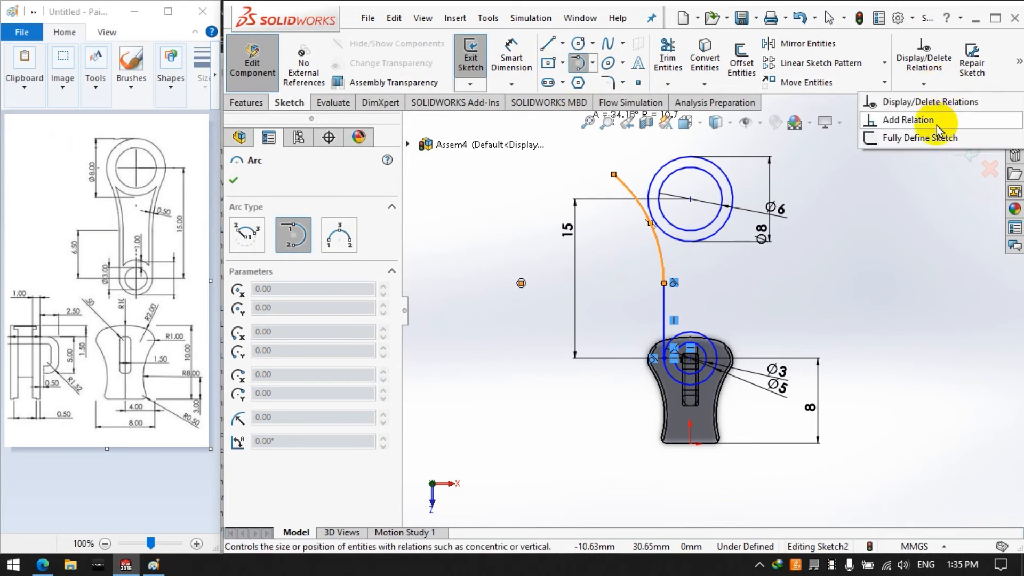
pyautogui.click(907, 126)
pyautogui.click(663, 234)
pyautogui.click(238, 438)
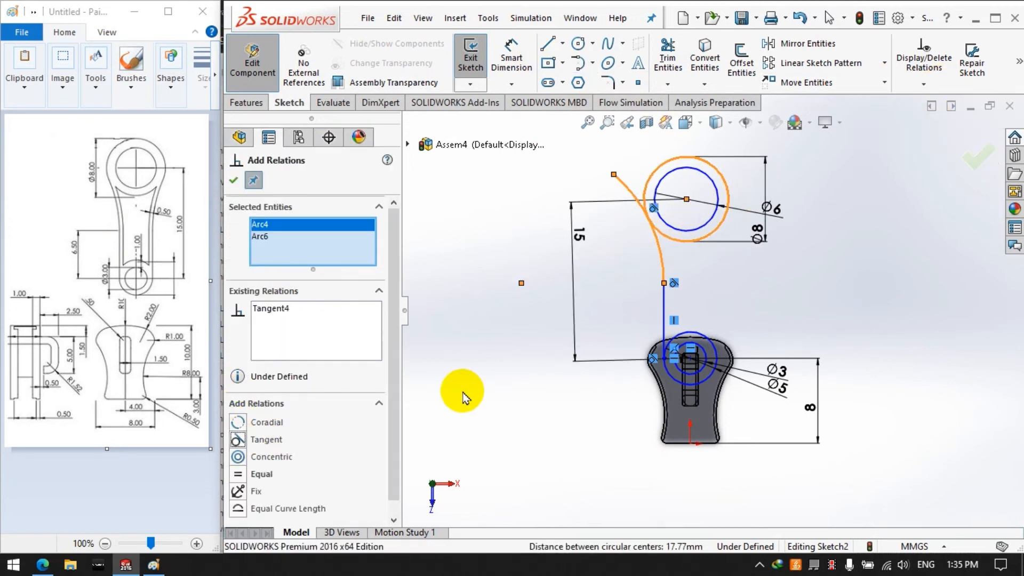
pyautogui.click(233, 179)
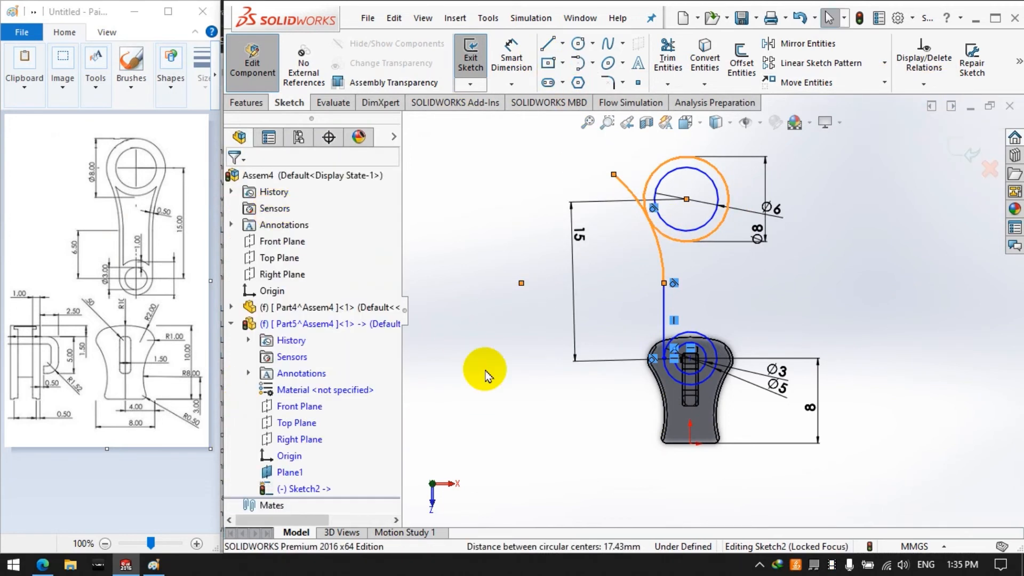
# Set the horizontal distance between the lower circles' centre and the origin to 0 mm
pyautogui.moveTo(676, 359); pyautogui.dragTo(649, 355)
pyautogui.click(590, 439)
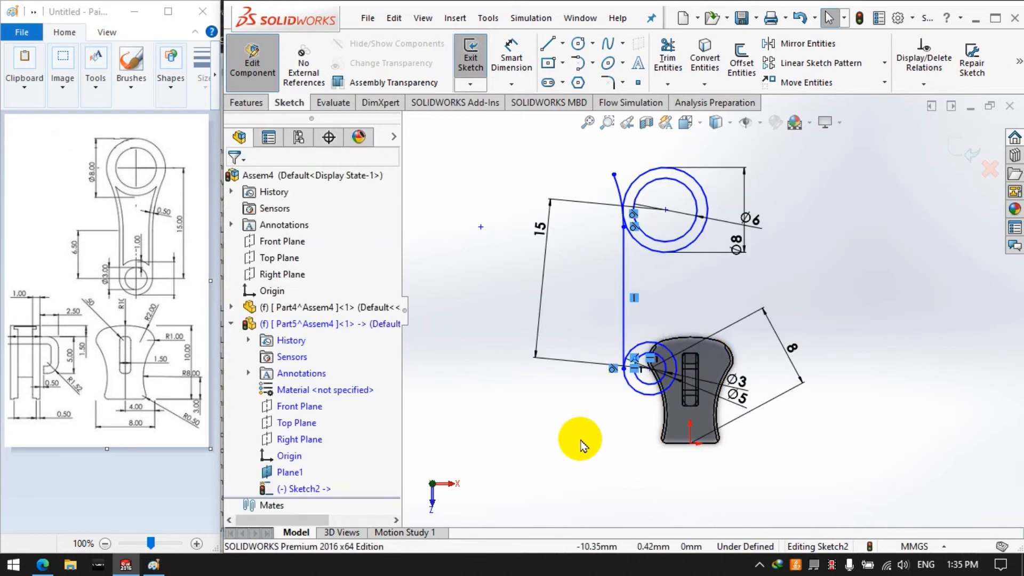
pyautogui.click(511, 58)
pyautogui.click(650, 368)
pyautogui.click(690, 444)
pyautogui.click(673, 484)
pyautogui.write('0')
pyautogui.press('Return')
pyautogui.press('Escape')
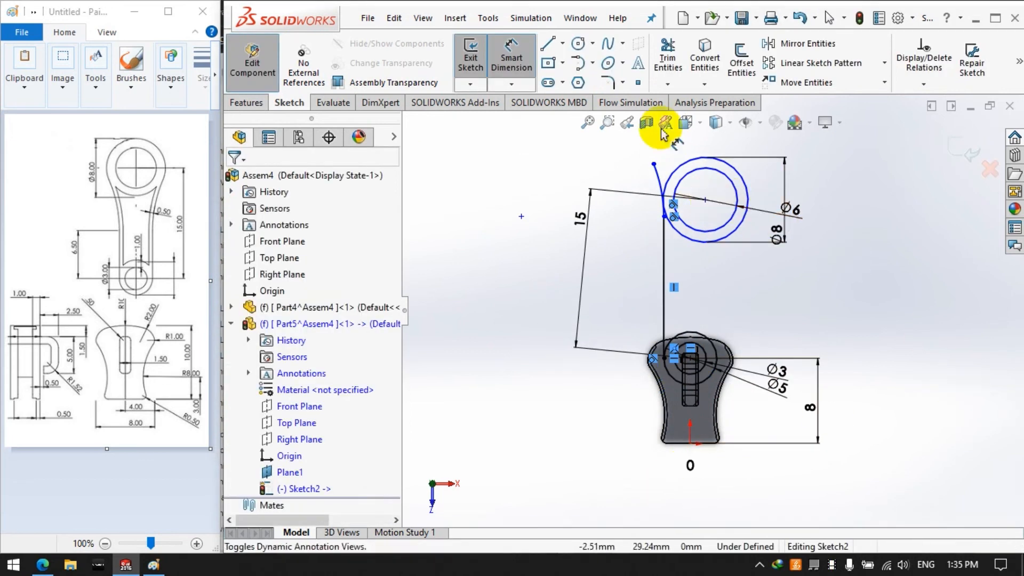
# Draw a construction centerline between the centres of the two circle pairs and constrain it vertical
pyautogui.click(563, 43)
pyautogui.click(576, 81)
pyautogui.click(705, 200)
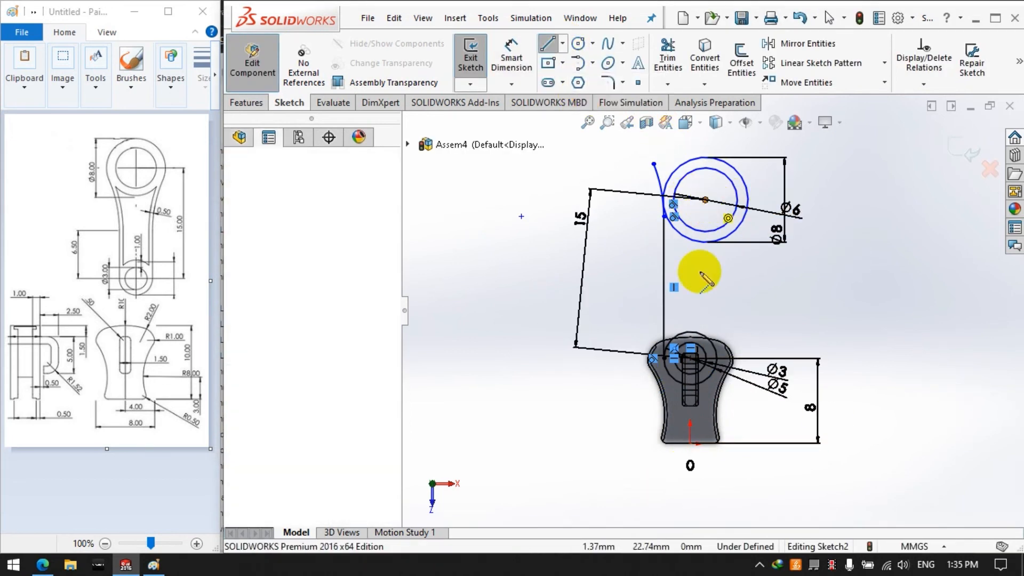
pyautogui.click(690, 358)
pyautogui.click(517, 64)
pyautogui.click(547, 46)
pyautogui.click(841, 264)
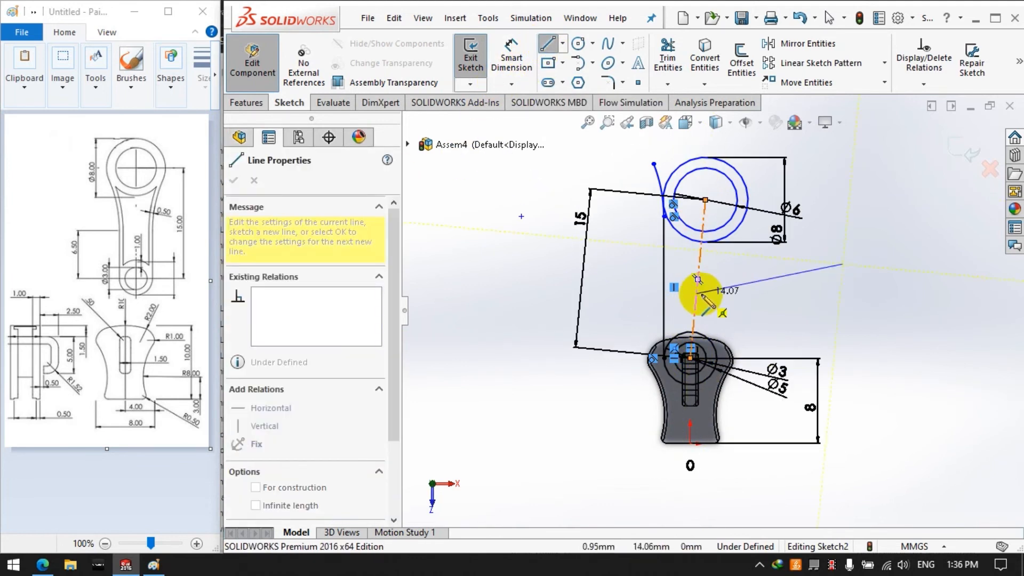
pyautogui.click(548, 44)
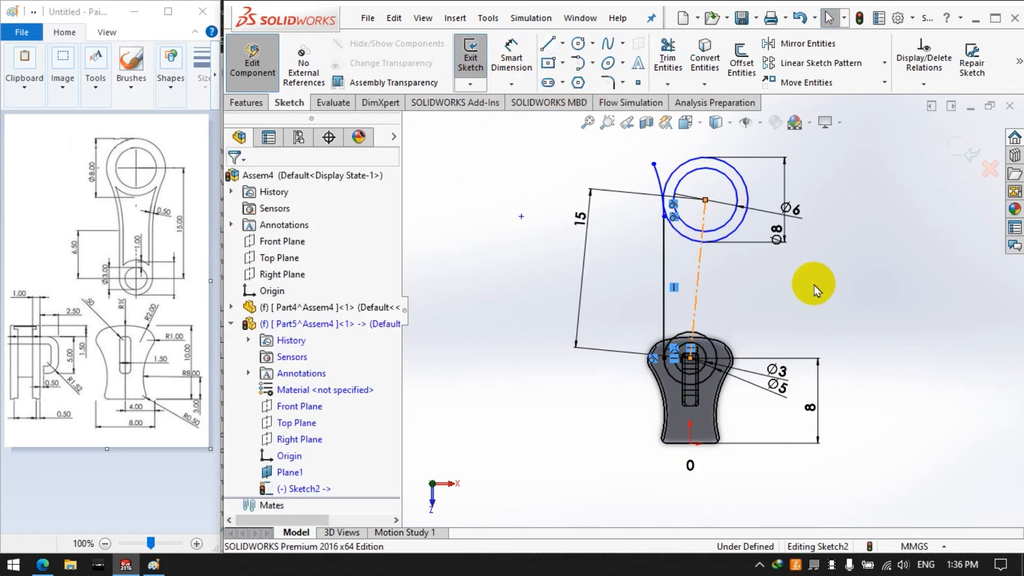
pyautogui.click(696, 312)
pyautogui.click(238, 356)
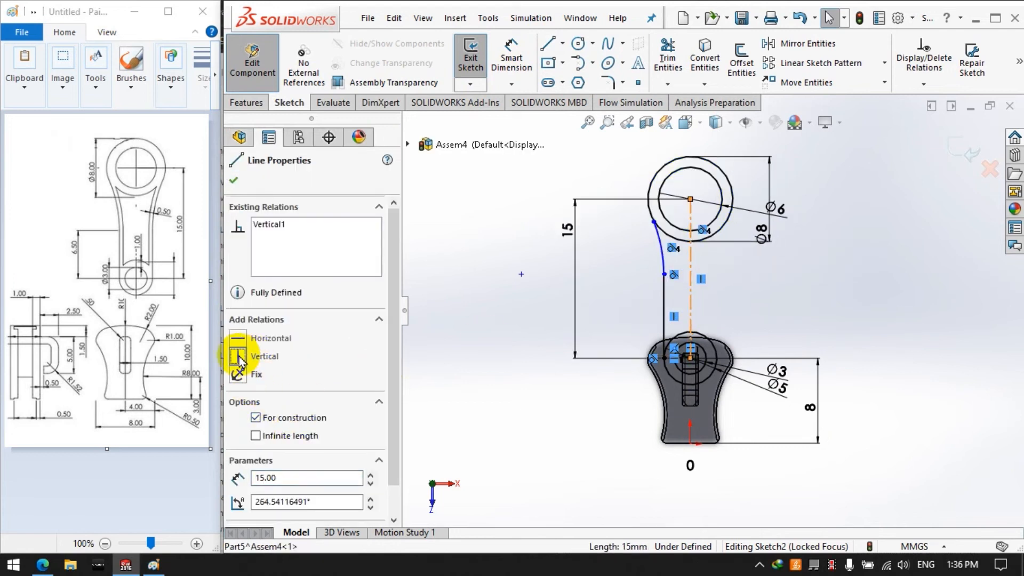
pyautogui.click(554, 340)
# Shift the tangent arc's free end up beside the upper circle, then trim away the vertical line between the circle pairs
pyautogui.moveTo(653, 220); pyautogui.dragTo(656, 162)
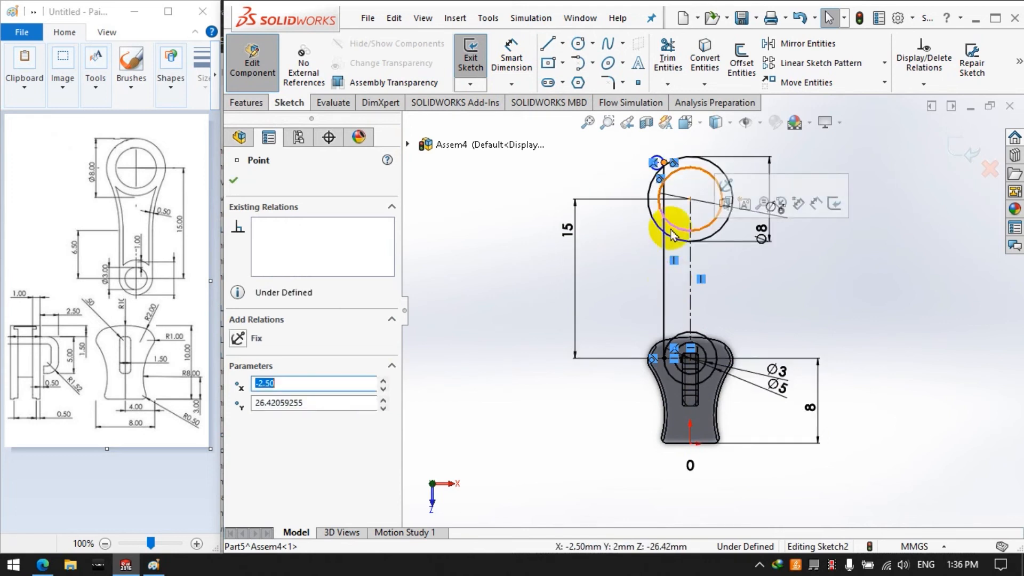
pyautogui.press('Delete')
pyautogui.click(606, 284)
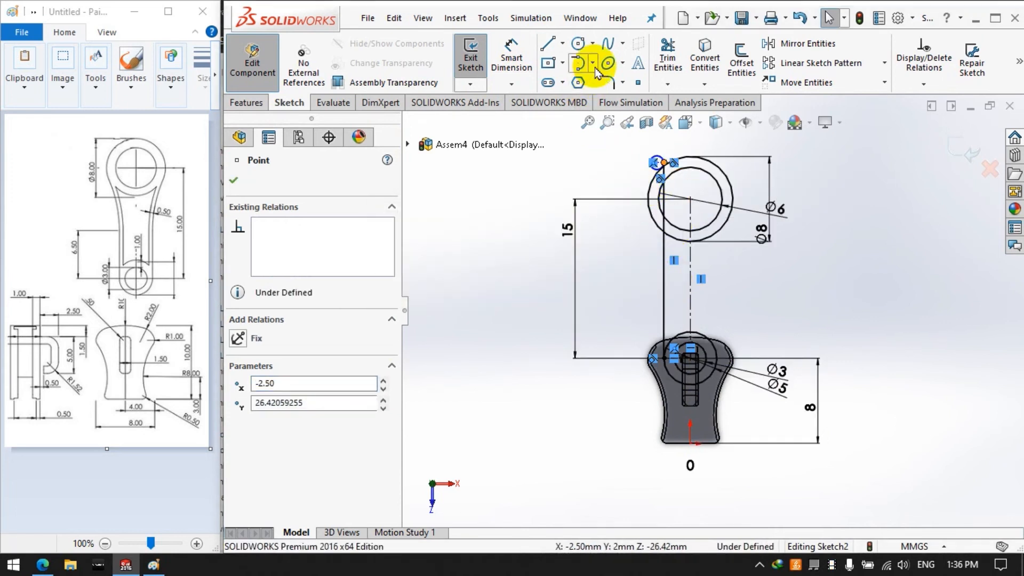
pyautogui.click(667, 59)
pyautogui.moveTo(649, 162); pyautogui.dragTo(665, 280)
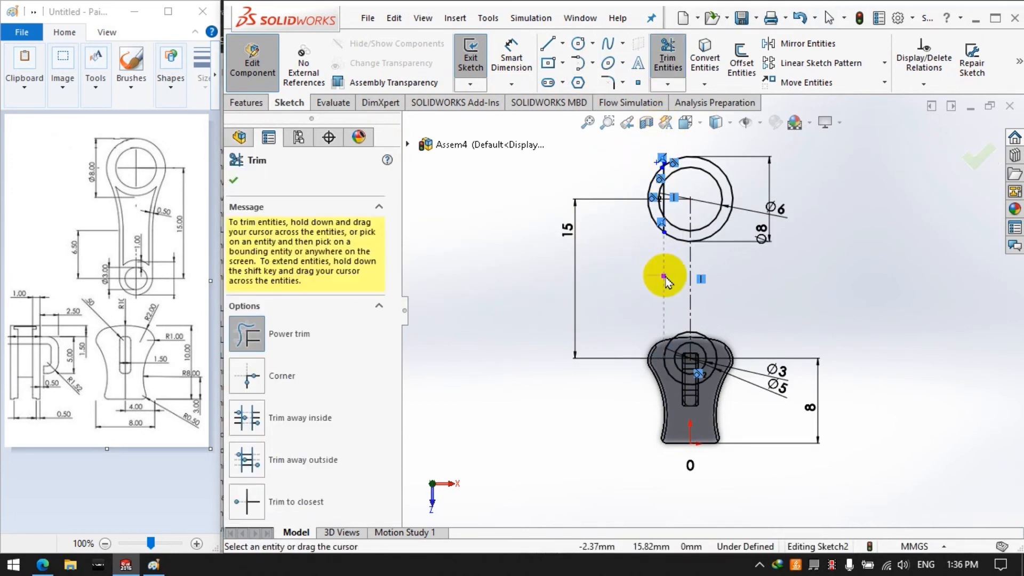
pyautogui.scroll(-8, 661, 173)
pyautogui.moveTo(672, 178)
pyautogui.mouseDown()
pyautogui.moveTo(708, 255)
pyautogui.moveTo(674, 392)
pyautogui.moveTo(687, 396)
pyautogui.mouseUp()
pyautogui.scroll(1, 617, 359)
pyautogui.scroll(4, 617, 359)
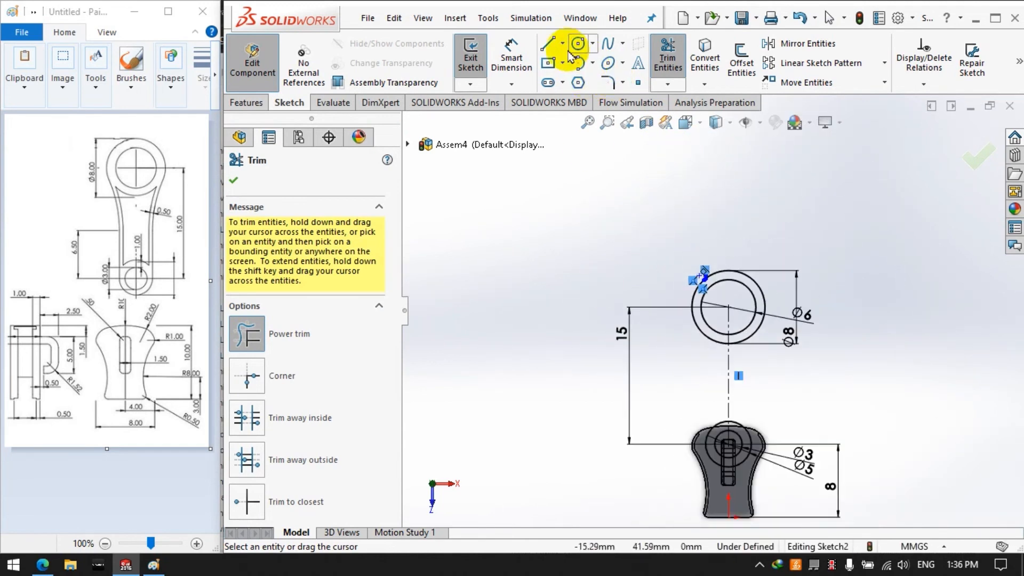
# Sketch a vertical line about 6.8 mm long up from the lower outer circle's left quadrant, continued by an outward-curving tangent arc
pyautogui.click(548, 42)
pyautogui.click(728, 444)
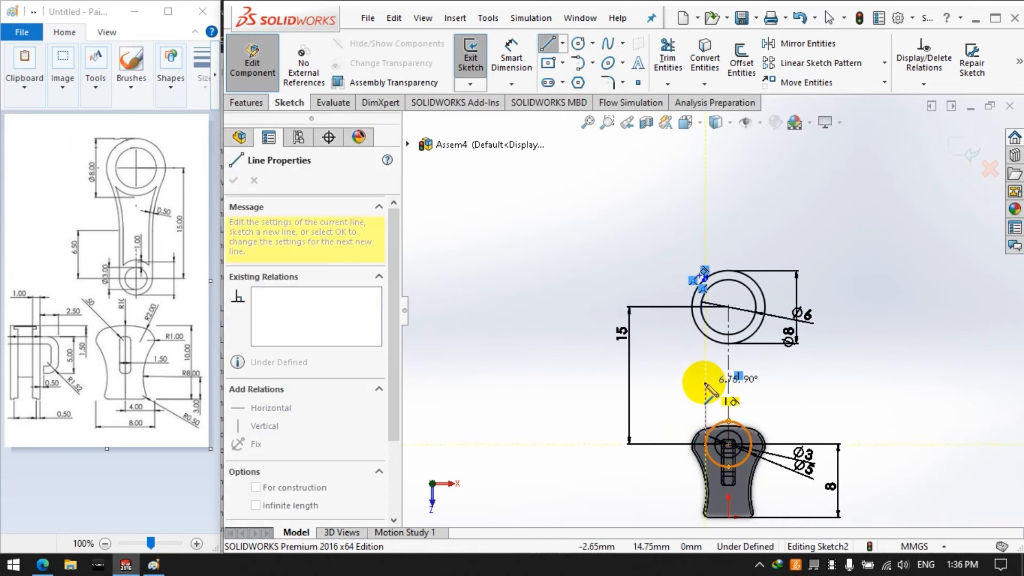
pyautogui.click(577, 63)
pyautogui.click(701, 383)
pyautogui.click(605, 282)
pyautogui.click(703, 380)
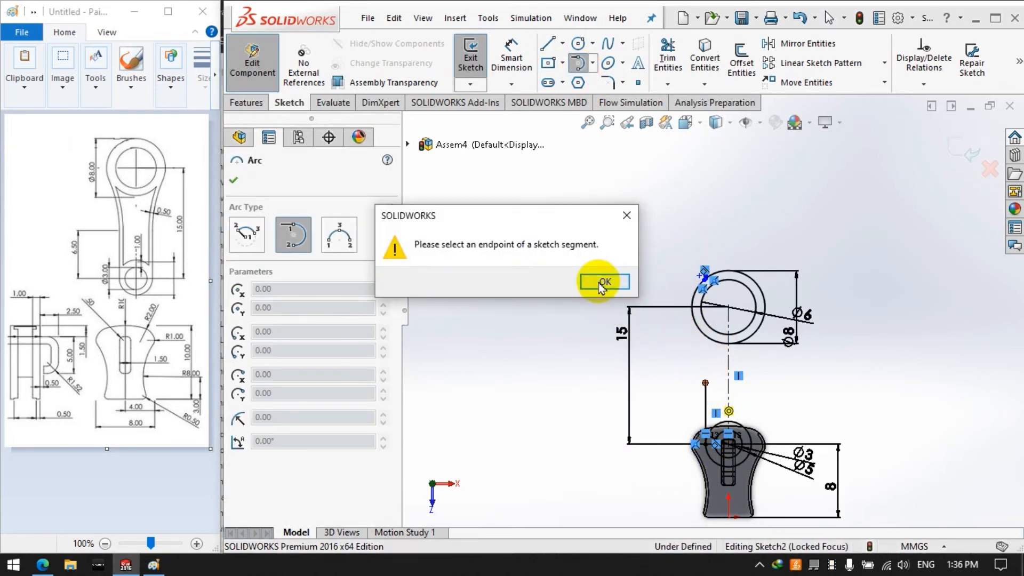
pyautogui.click(605, 282)
pyautogui.click(705, 383)
pyautogui.click(672, 316)
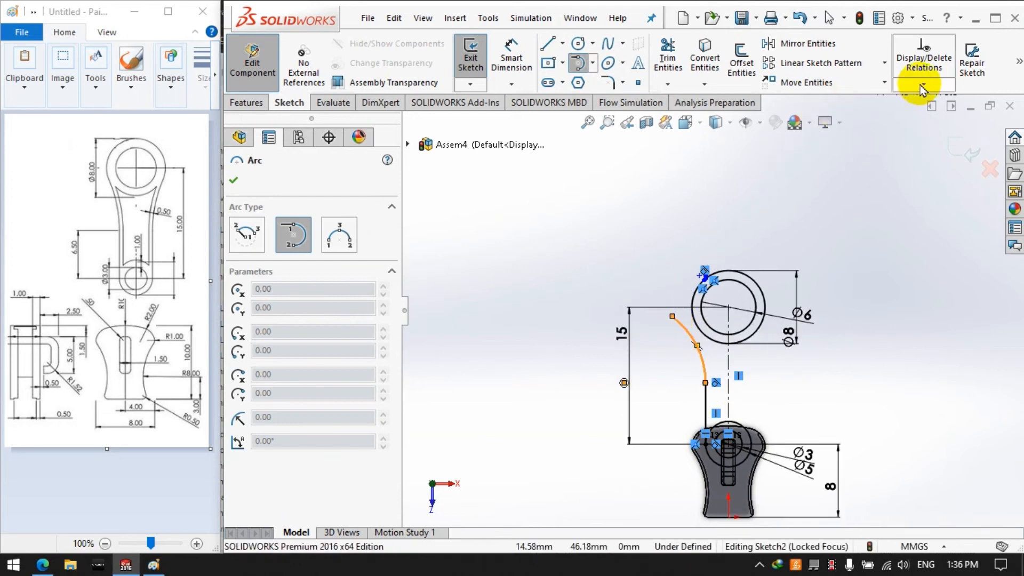
# Make the arm's arc tangent to the upper outer circle and dimension the vertical line at 6.5 mm
pyautogui.click(918, 123)
pyautogui.click(708, 337)
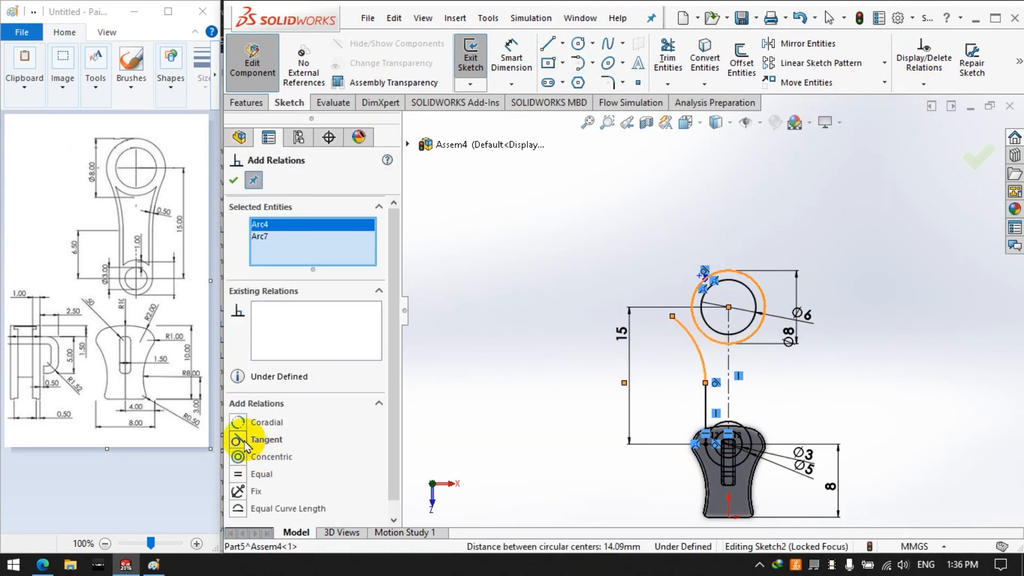
pyautogui.click(511, 56)
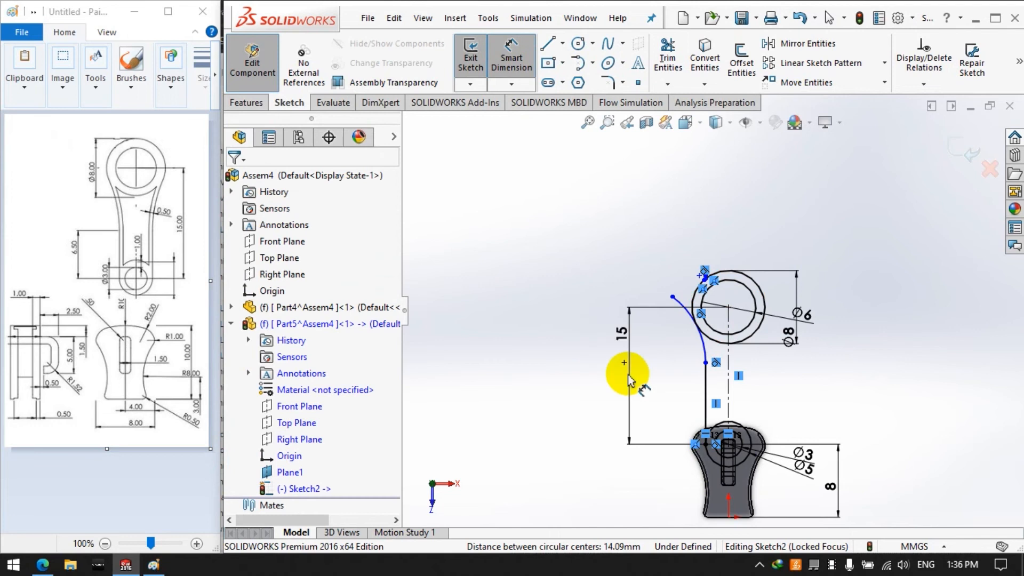
pyautogui.click(704, 398)
pyautogui.click(523, 416)
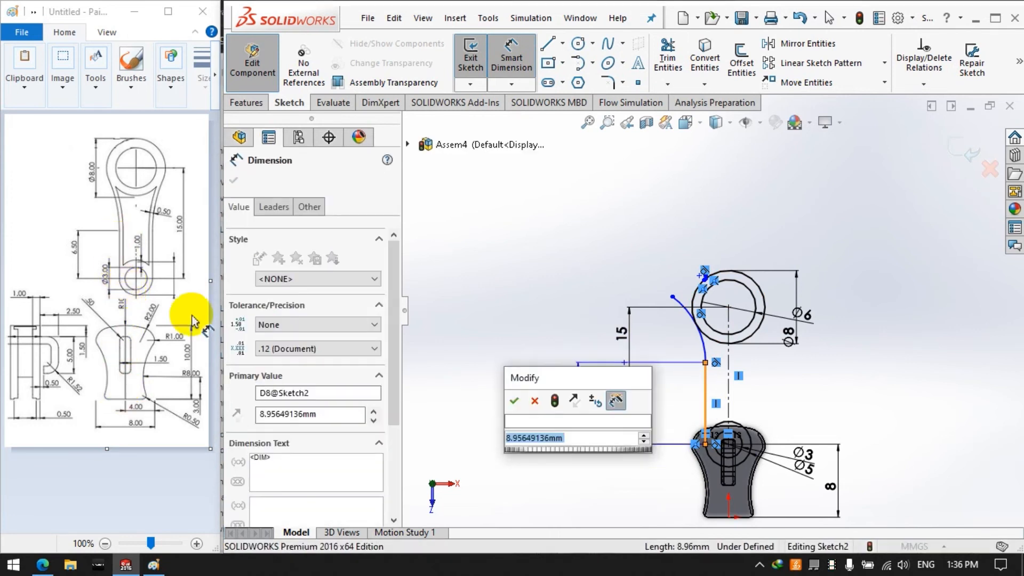
pyautogui.write('6.5')
pyautogui.press('Return')
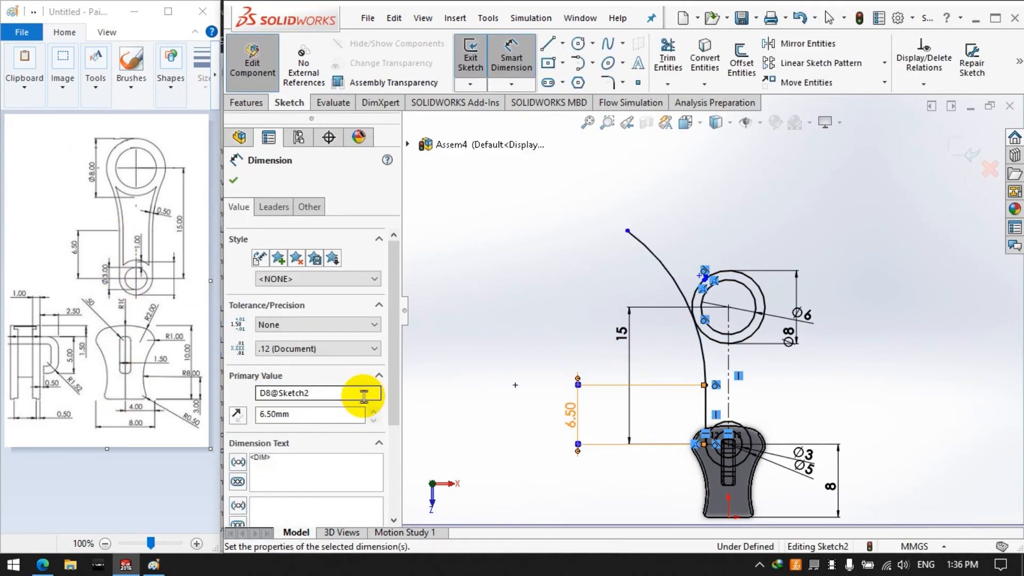
# Mirror the vertical line and its tangent arc about the construction centerline between the two circle pairs
pyautogui.scroll(1, 821, 457)
pyautogui.scroll(-1, 824, 456)
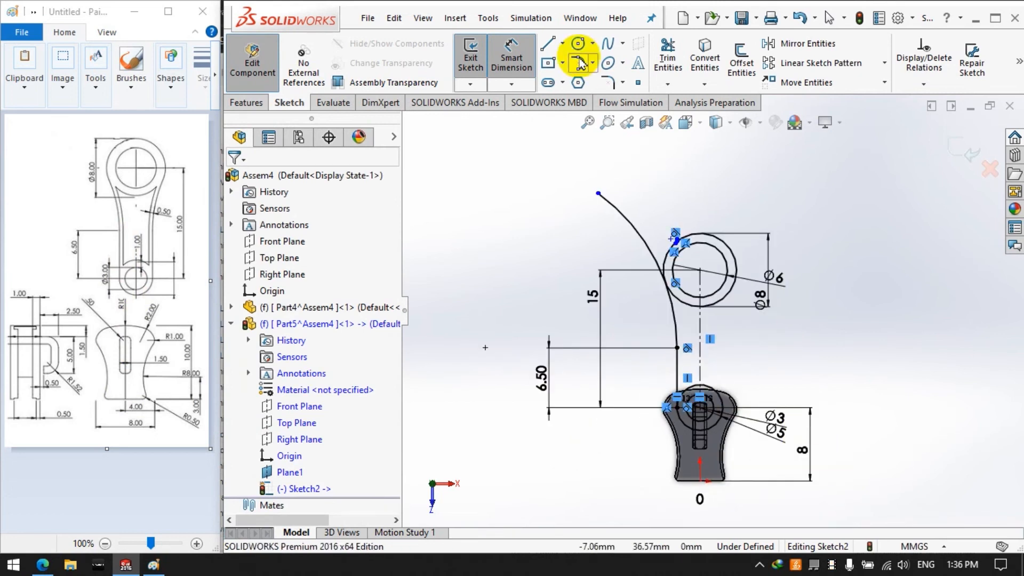
pyautogui.click(800, 43)
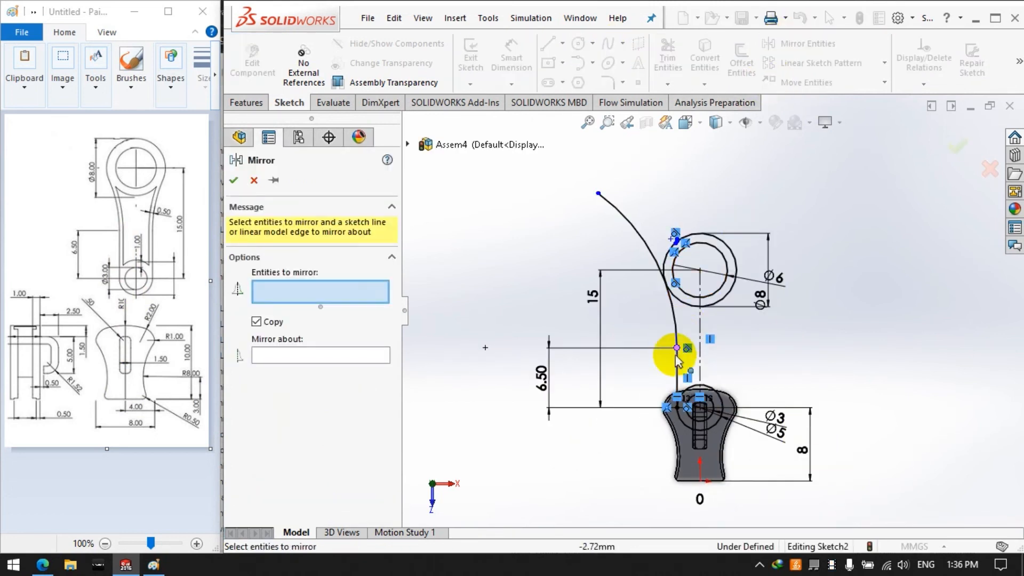
pyautogui.click(677, 368)
pyautogui.click(676, 322)
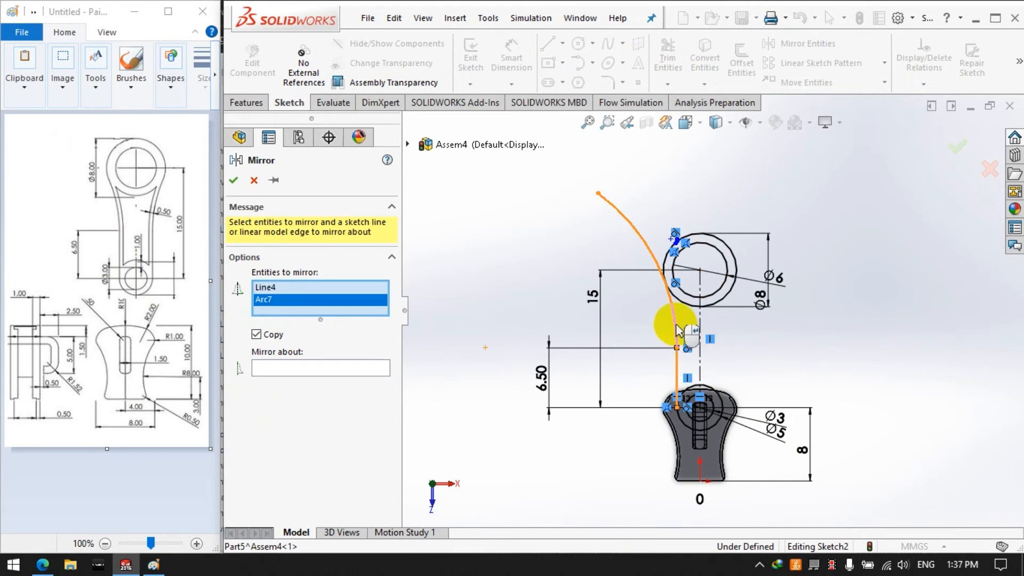
pyautogui.click(289, 369)
pyautogui.click(701, 336)
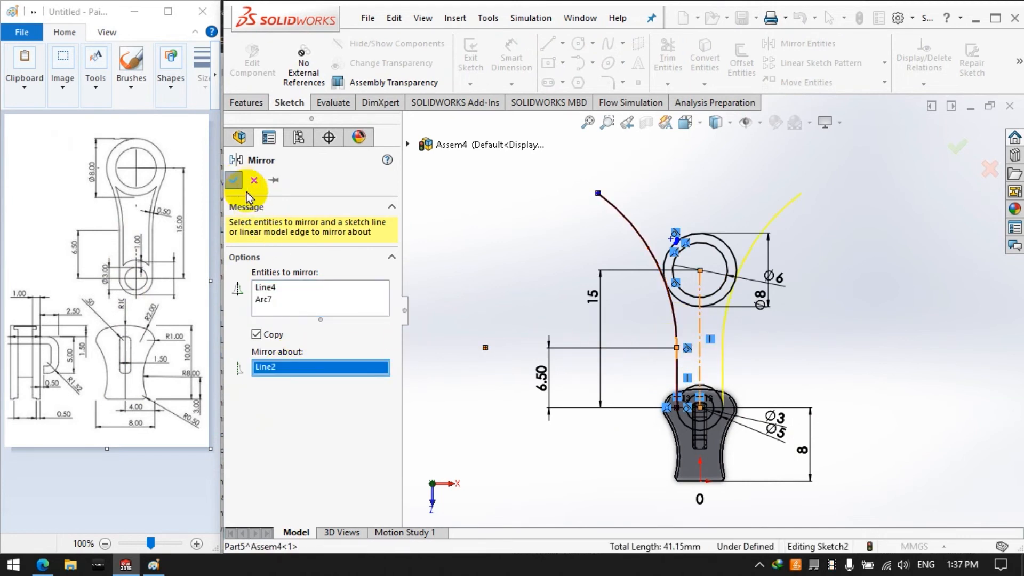
pyautogui.click(233, 180)
# Offset the line-and-arc chain on each side of the arm inward by 0.5 mm, with dimensions added
pyautogui.scroll(-3, 761, 338)
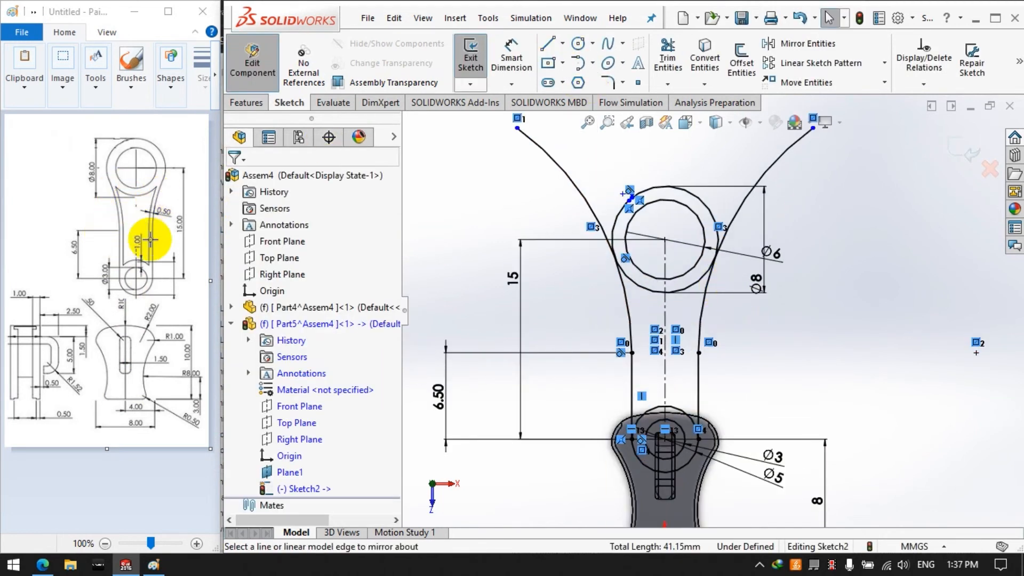
pyautogui.click(615, 277)
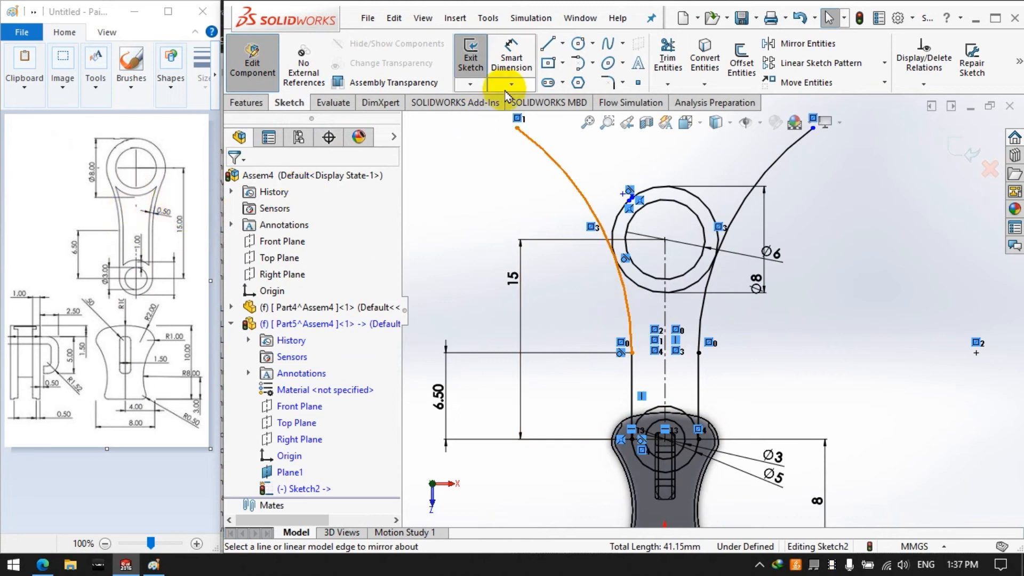
pyautogui.click(742, 67)
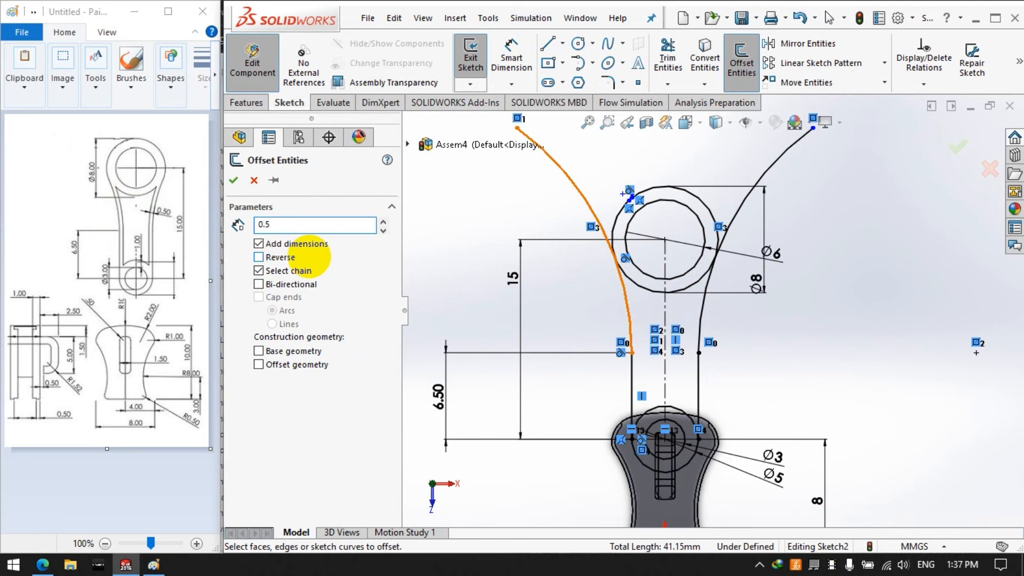
pyautogui.click(696, 344)
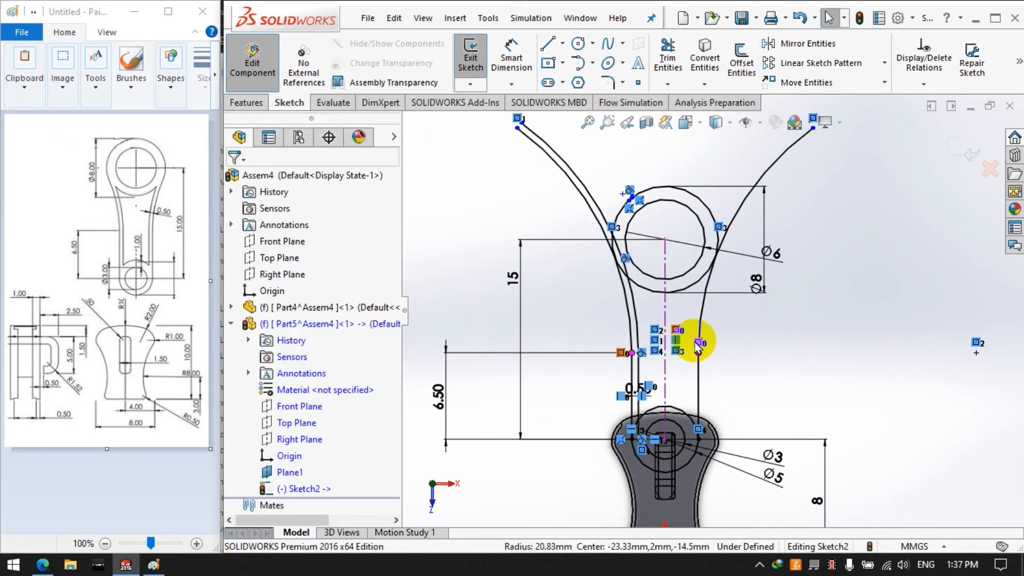
pyautogui.click(700, 370)
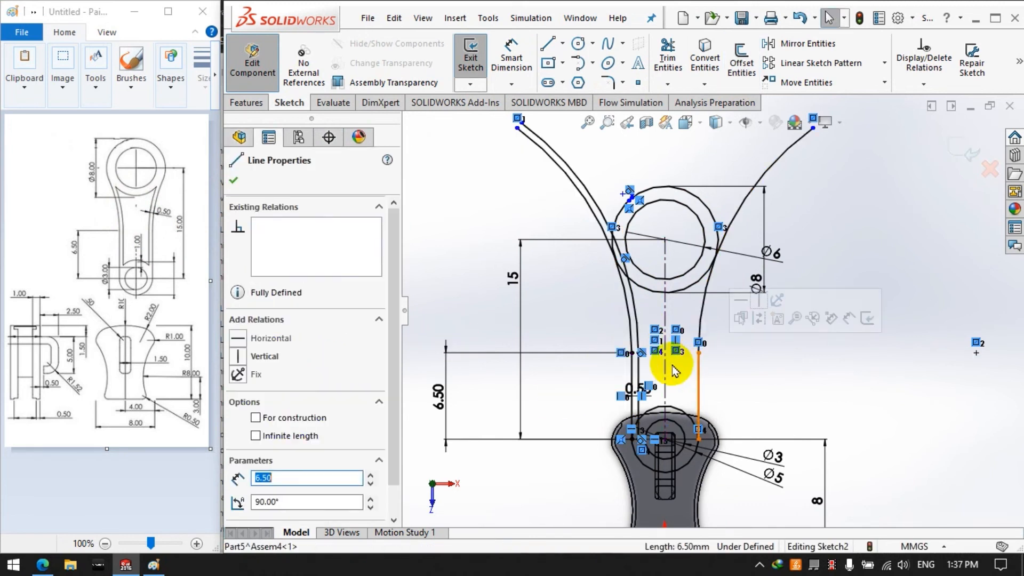
pyautogui.click(742, 63)
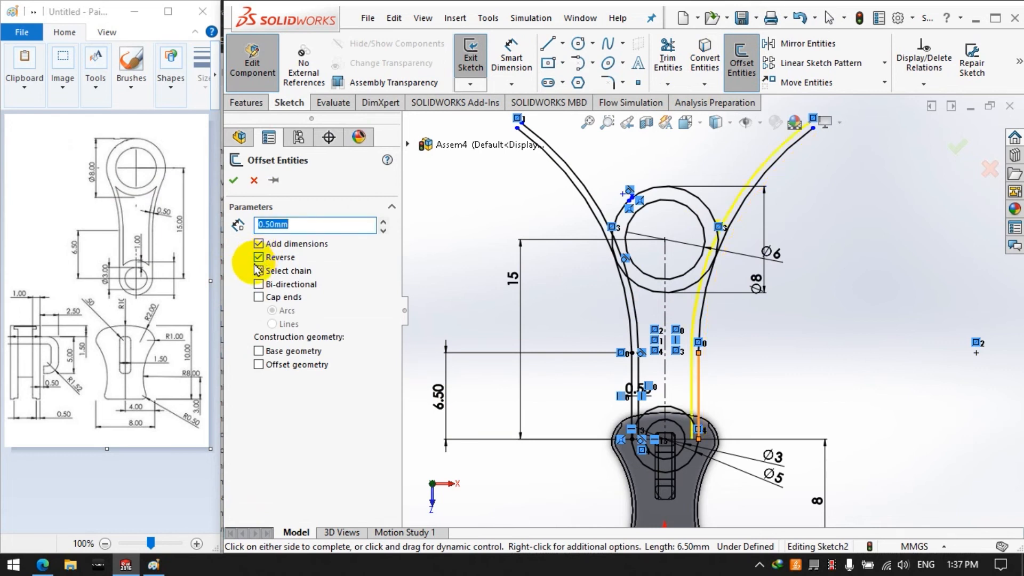
pyautogui.click(233, 181)
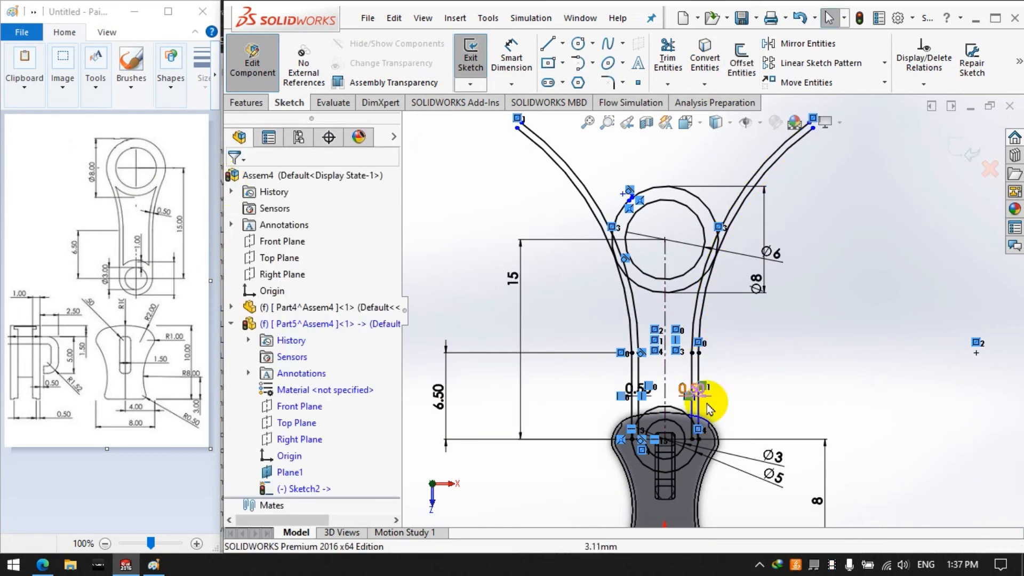
# Start an Extruded Boss/Base from the pull tab sketch and select the upper ring's regions, including its overlaps with the arm strips
pyautogui.scroll(2, 706, 453)
pyautogui.press('f')
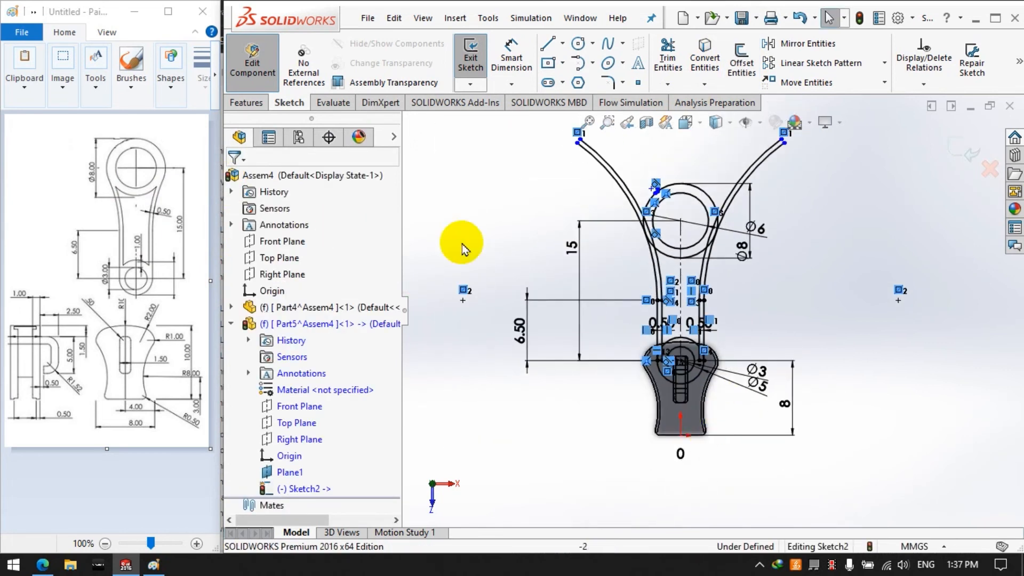
pyautogui.click(244, 101)
pyautogui.click(469, 75)
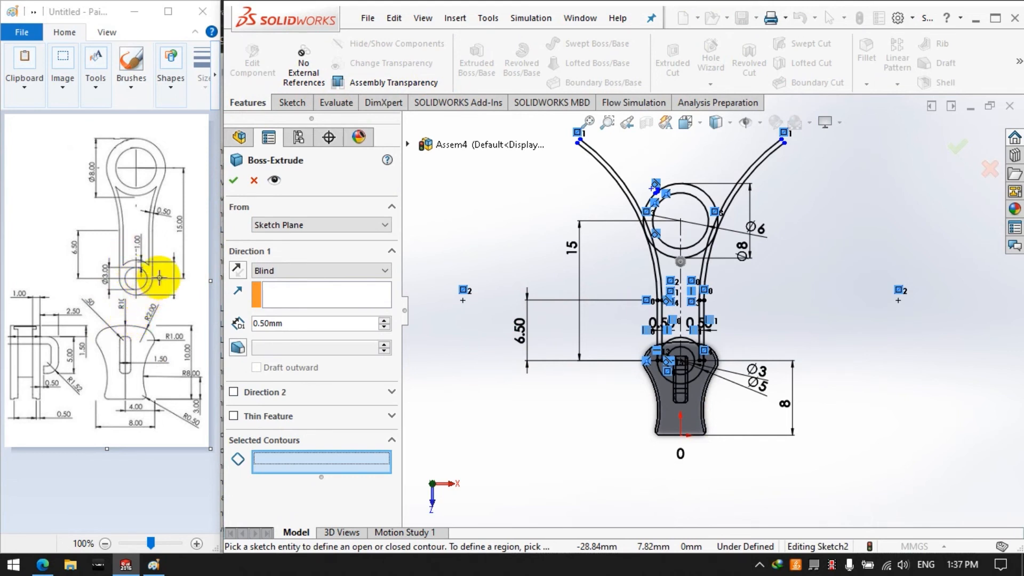
pyautogui.scroll(-5, 754, 228)
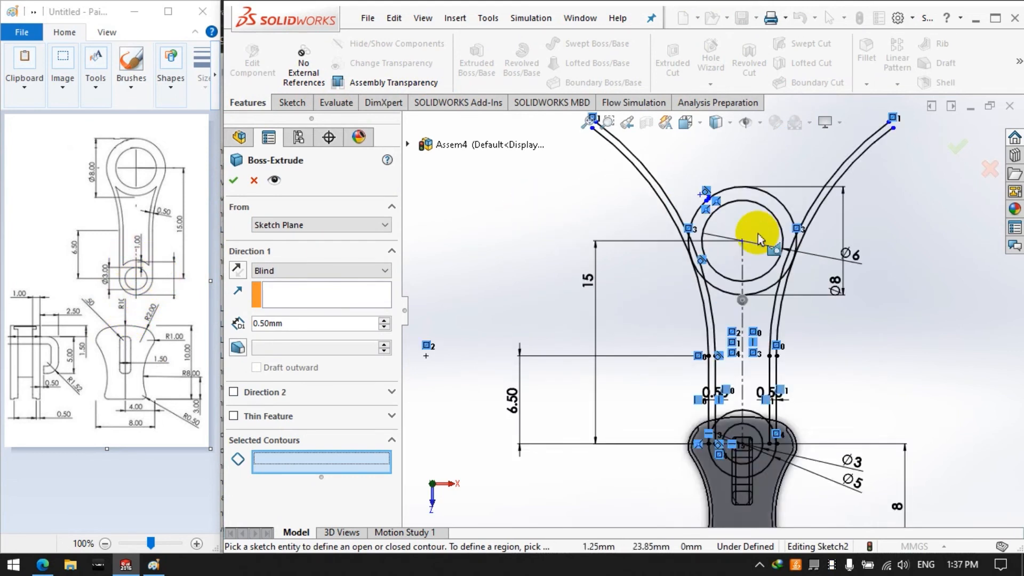
pyautogui.click(631, 270)
pyautogui.click(824, 355)
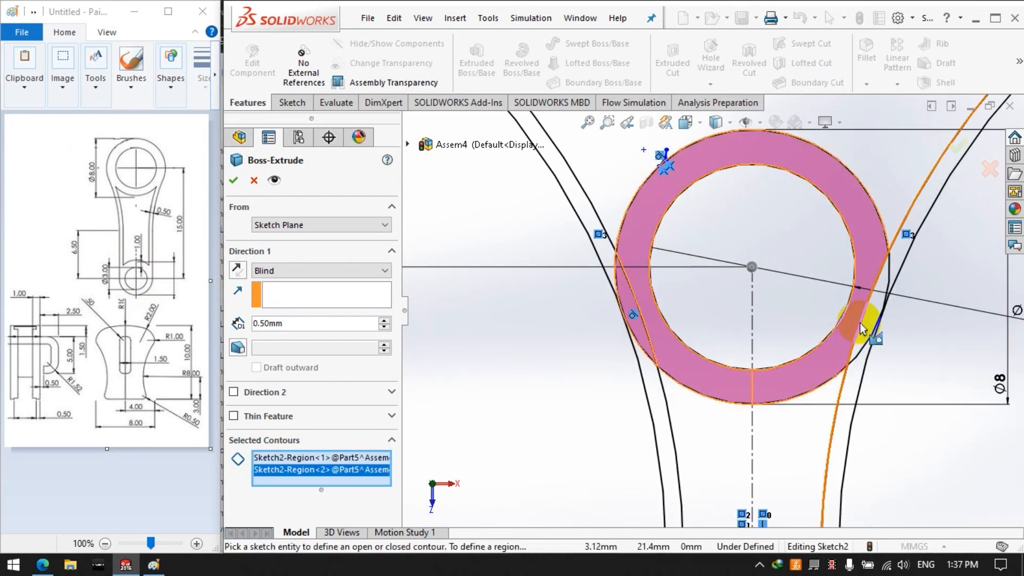
pyautogui.click(842, 353)
pyautogui.click(842, 353)
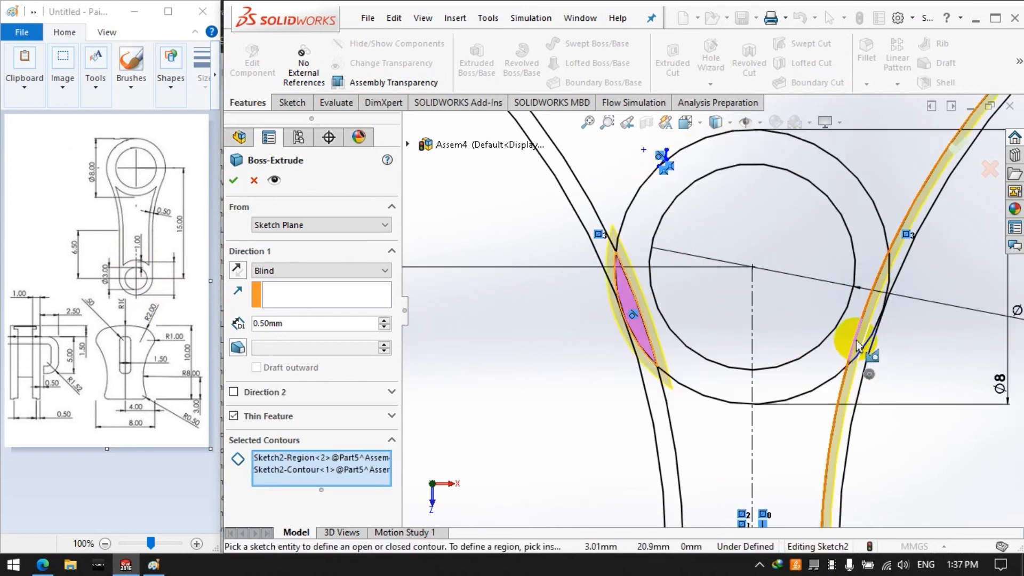
pyautogui.click(846, 353)
# Add both narrow arm strips and the lower ring to the extrusion's selected contours
pyautogui.click(848, 408)
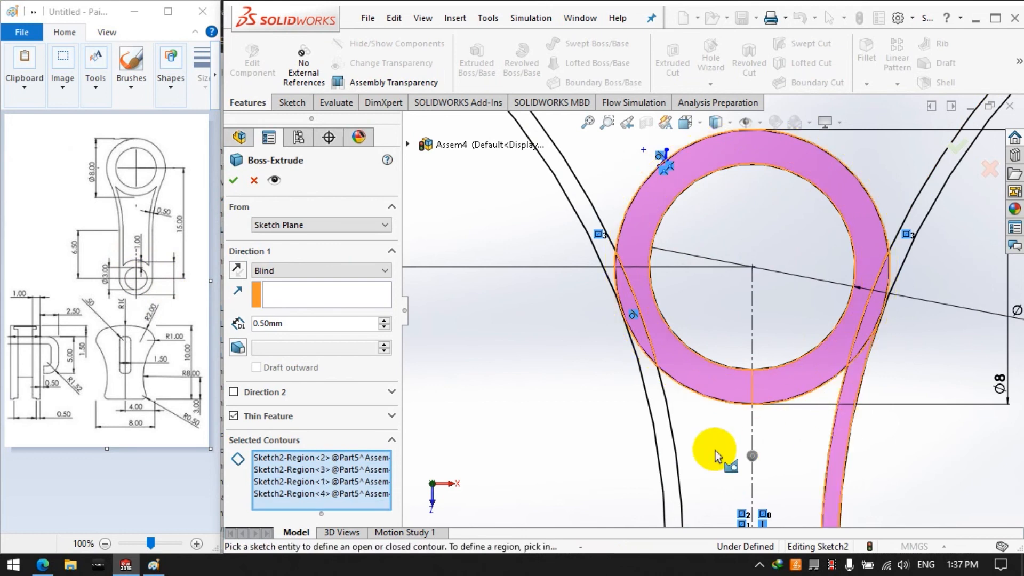
pyautogui.click(661, 446)
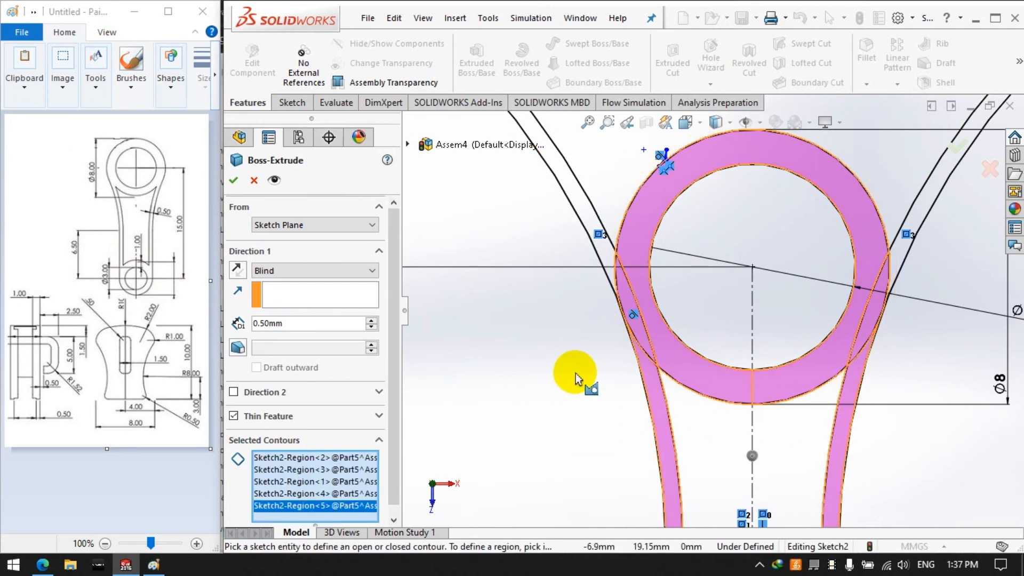
pyautogui.scroll(5, 720, 460)
pyautogui.scroll(-4, 724, 472)
pyautogui.click(674, 390)
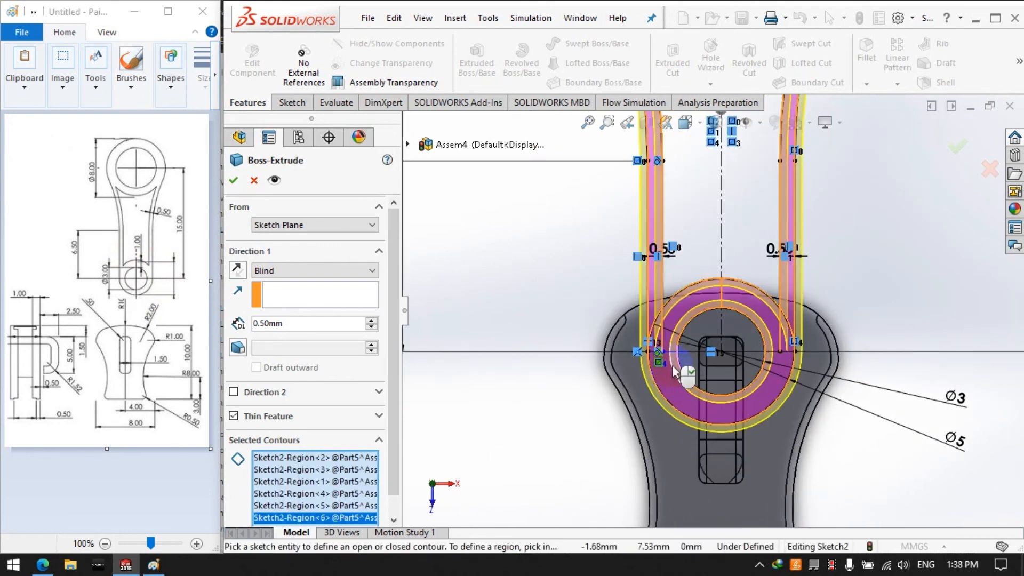
# Turn off Thin Feature and extrude the selected ring and arm contours 0.5 mm blind
pyautogui.click(233, 416)
pyautogui.scroll(-2, 607, 386)
pyautogui.moveTo(703, 338)
pyautogui.mouseDown(button='middle')
pyautogui.moveTo(656, 277)
pyautogui.moveTo(693, 231)
pyautogui.moveTo(693, 272)
pyautogui.moveTo(520, 421)
pyautogui.moveTo(583, 354)
pyautogui.moveTo(555, 411)
pyautogui.moveTo(621, 396)
pyautogui.moveTo(652, 308)
pyautogui.moveTo(667, 297)
pyautogui.moveTo(651, 293)
pyautogui.moveTo(670, 295)
pyautogui.moveTo(656, 336)
pyautogui.moveTo(656, 304)
pyautogui.moveTo(648, 309)
pyautogui.mouseUp(button='middle')
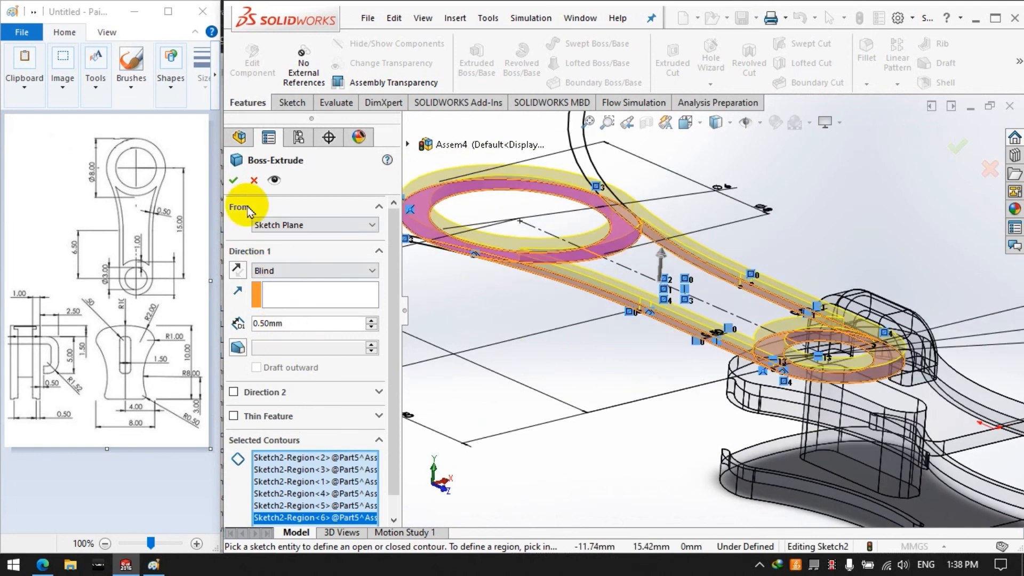
pyautogui.click(234, 181)
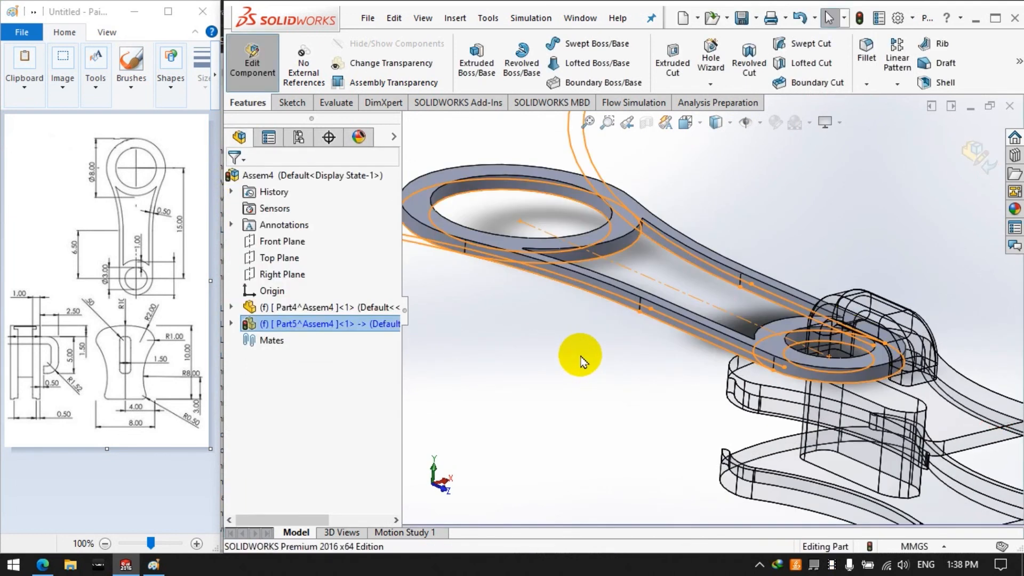
# Start another Extruded Boss/Base in the pull tab part, reusing Sketch2 from under Boss-Extrude1
pyautogui.click(230, 324)
pyautogui.click(301, 488)
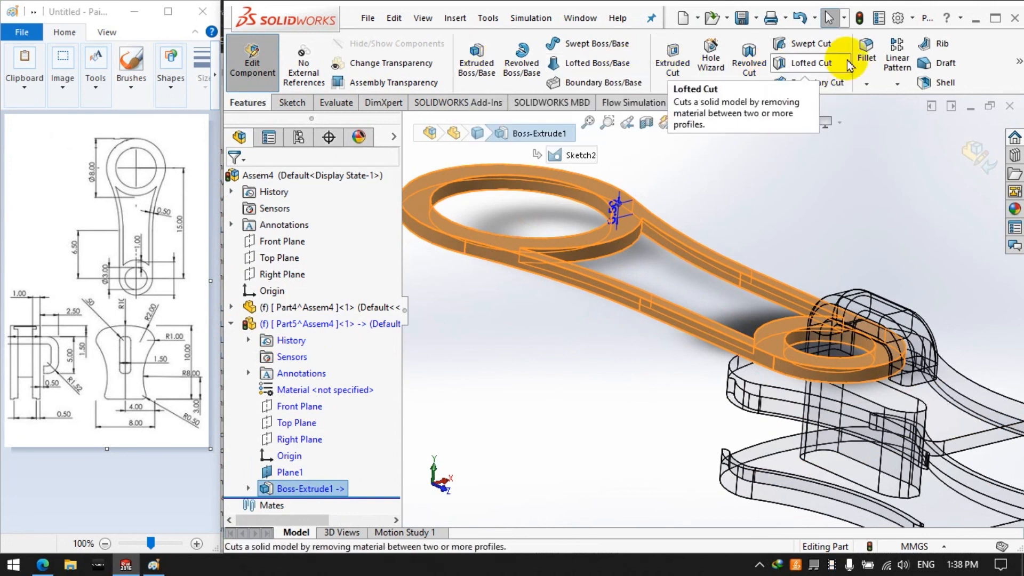
pyautogui.click(293, 103)
pyautogui.click(245, 102)
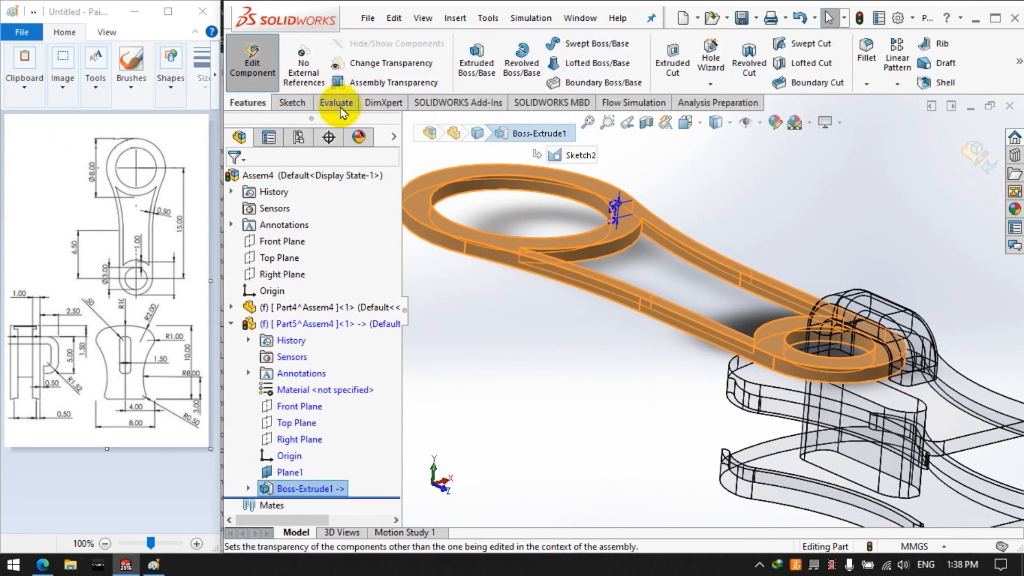
pyautogui.click(476, 59)
pyautogui.click(408, 144)
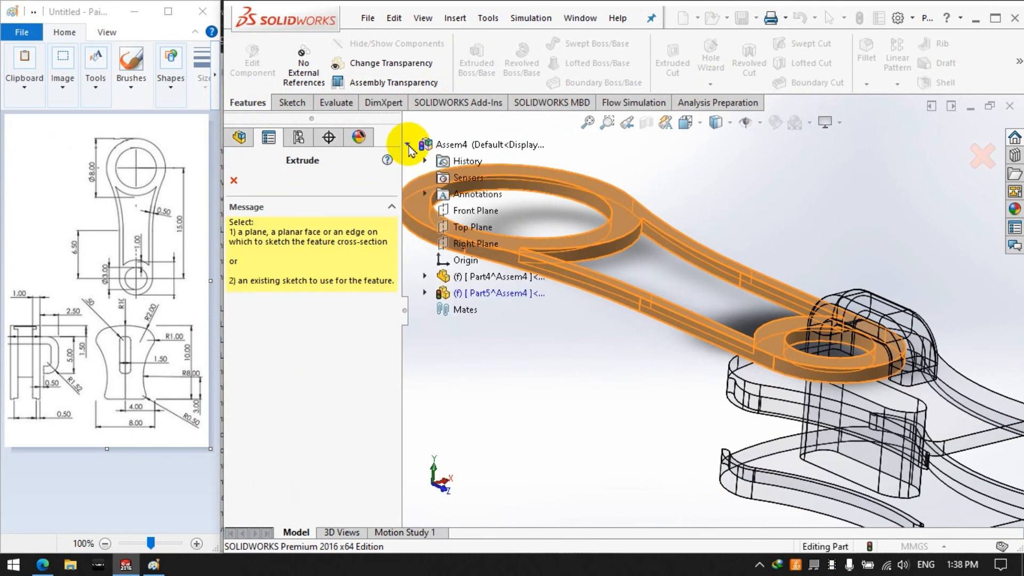
pyautogui.click(424, 293)
pyautogui.click(441, 458)
pyautogui.click(500, 475)
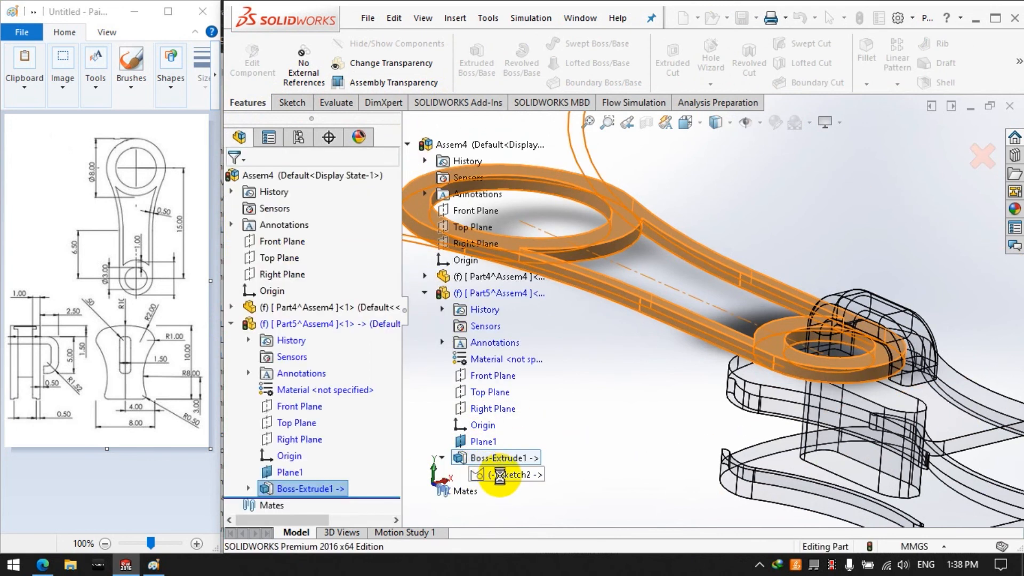
# Extrude the two web regions between the arm strips 0.25 mm blind, merged with the existing body
pyautogui.click(305, 480)
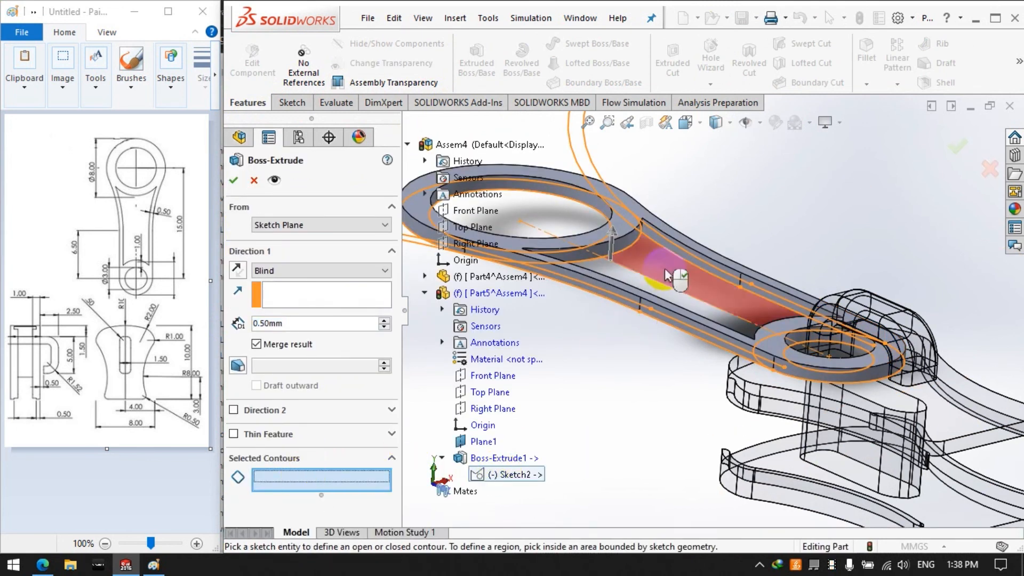
pyautogui.click(629, 282)
pyautogui.click(629, 282)
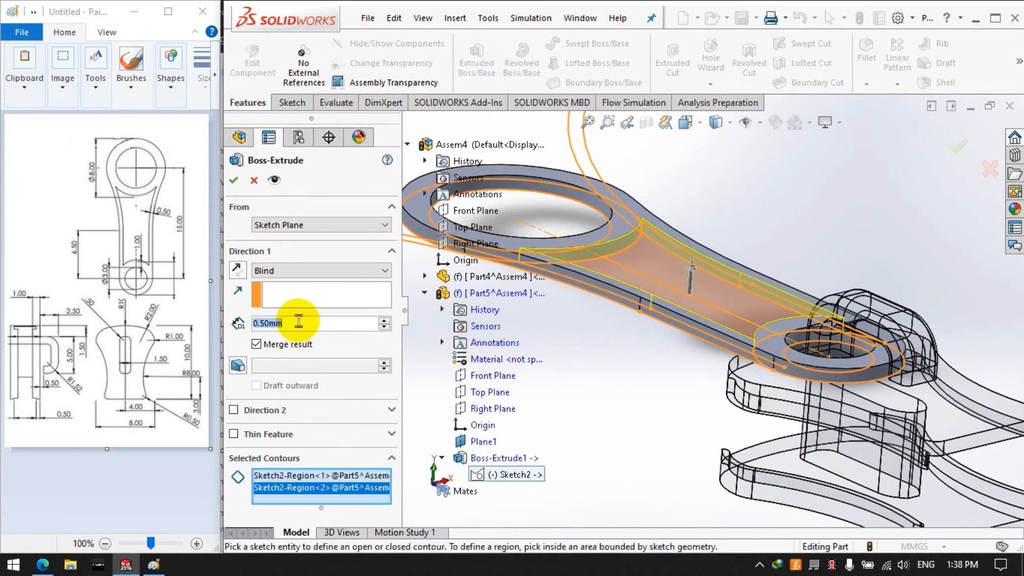
pyautogui.write('0.25')
pyautogui.press('Return')
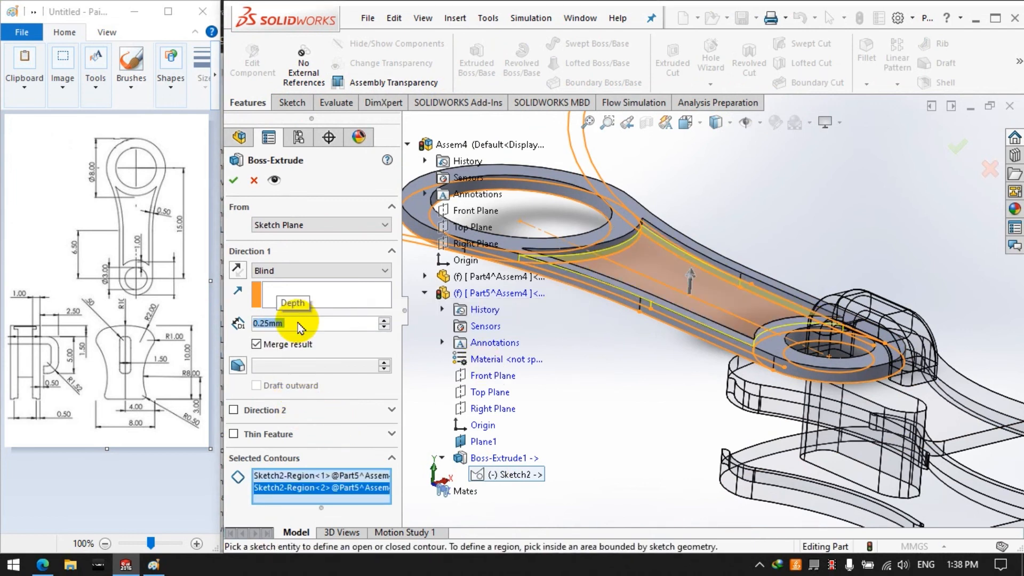
pyautogui.click(233, 181)
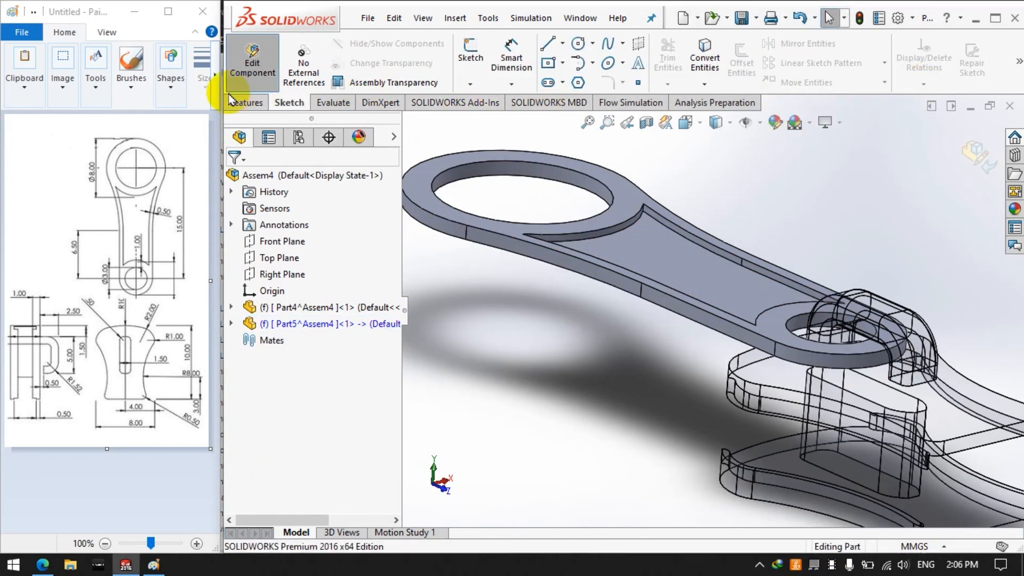
# Mirror the whole pull tab body about its flat underside face, with Merge solids enabled
pyautogui.click(231, 100)
pyautogui.click(898, 84)
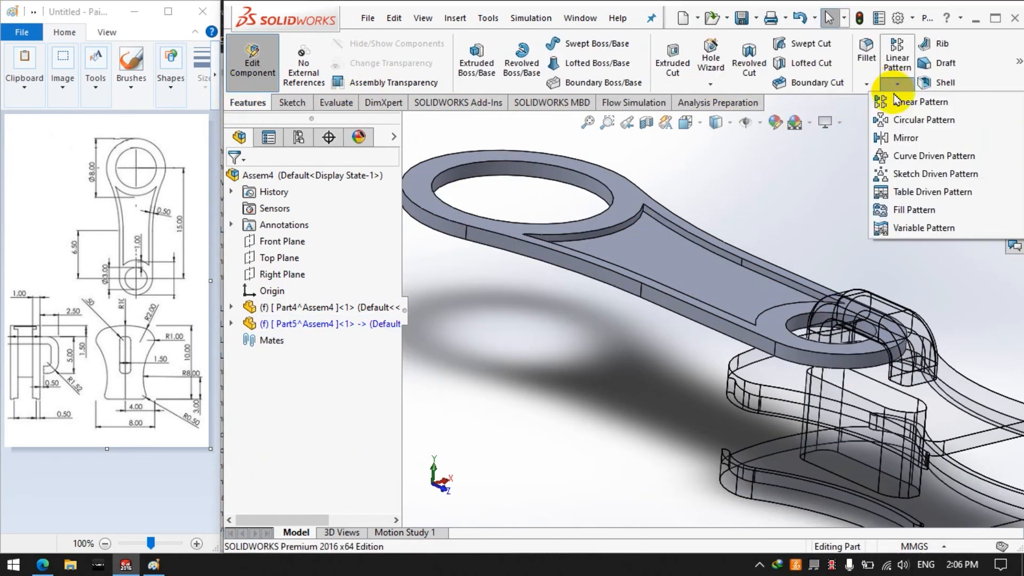
pyautogui.click(905, 142)
pyautogui.click(297, 325)
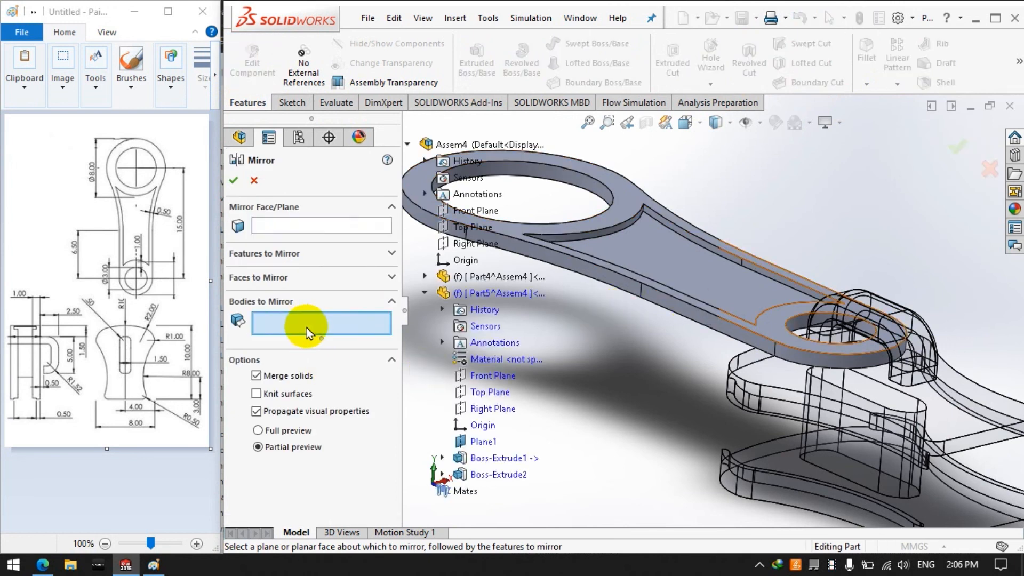
pyautogui.click(661, 269)
pyautogui.click(274, 227)
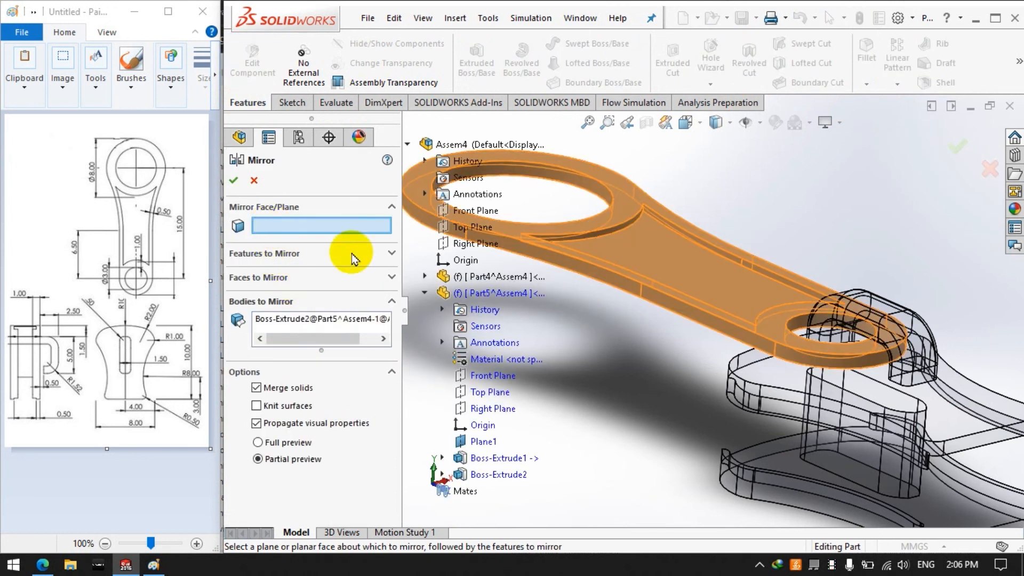
pyautogui.moveTo(643, 324); pyautogui.dragTo(671, 341, button='middle')
pyautogui.click(671, 338)
pyautogui.moveTo(727, 245); pyautogui.dragTo(711, 320, button='middle')
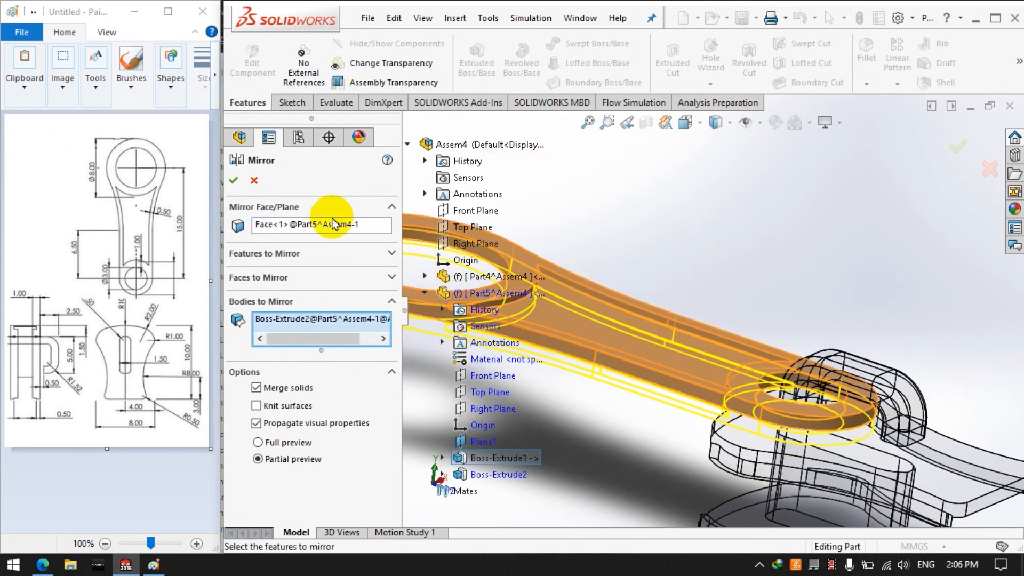
pyautogui.click(234, 181)
pyautogui.scroll(3, 716, 244)
pyautogui.moveTo(715, 260)
pyautogui.mouseDown(button='middle')
pyautogui.moveTo(722, 221)
pyautogui.moveTo(738, 217)
pyautogui.moveTo(722, 224)
pyautogui.moveTo(708, 265)
pyautogui.mouseUp(button='middle')
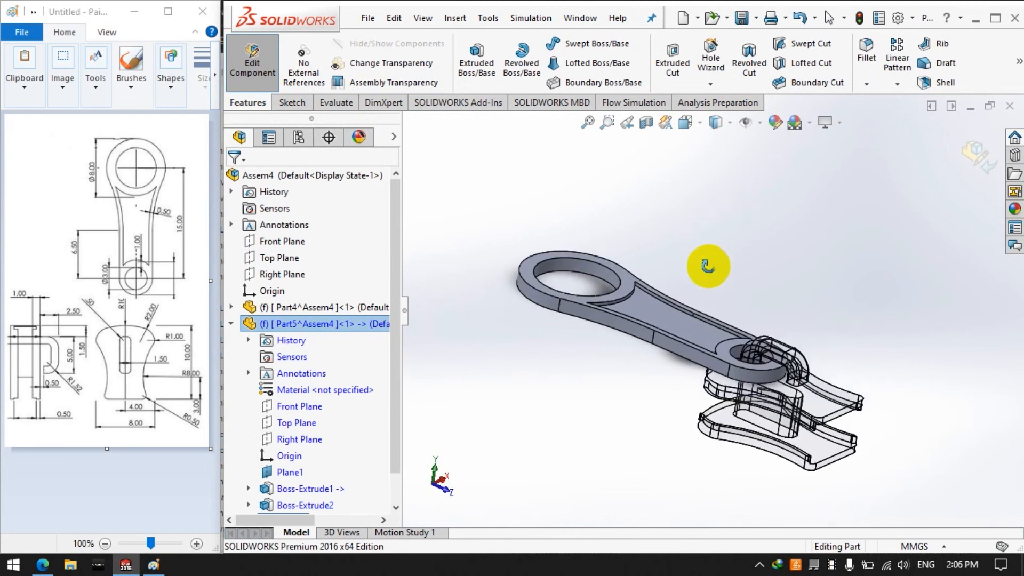
# Start a Fillet on the pull tab's large and small hole faces, its outer side face and the recessed web faces on both sides
pyautogui.scroll(-2, 711, 267)
pyautogui.click(526, 382)
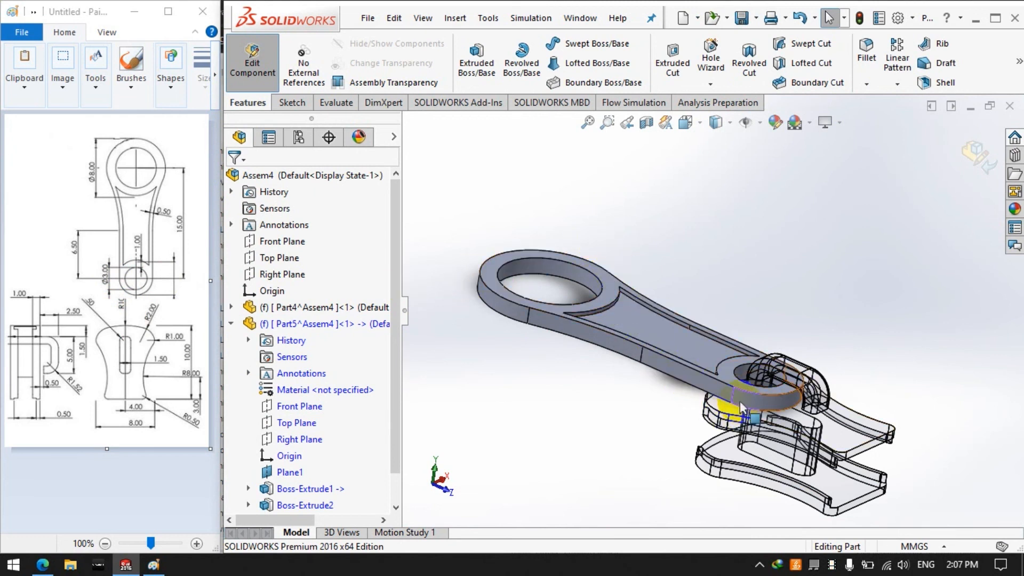
pyautogui.click(867, 59)
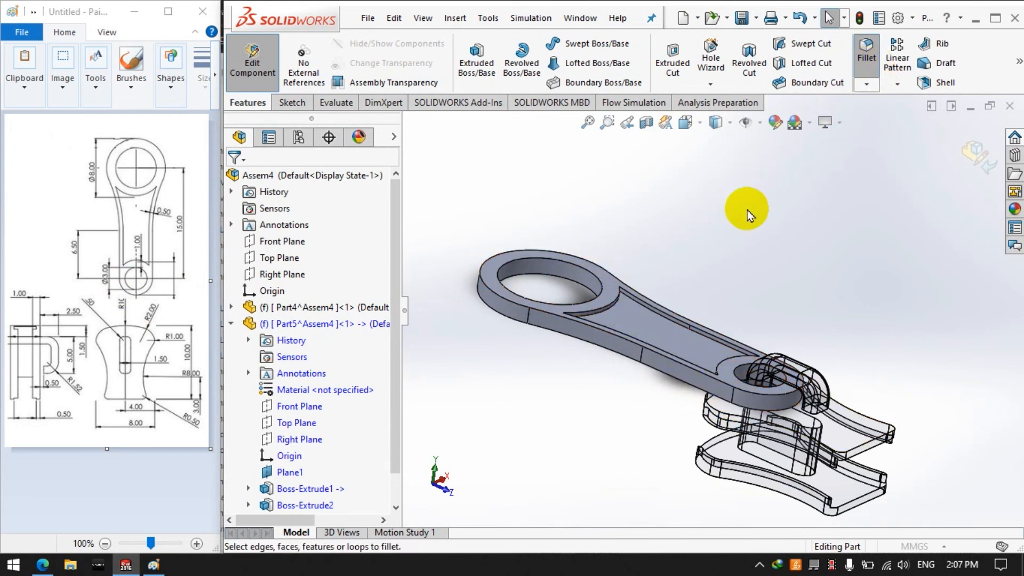
pyautogui.click(571, 266)
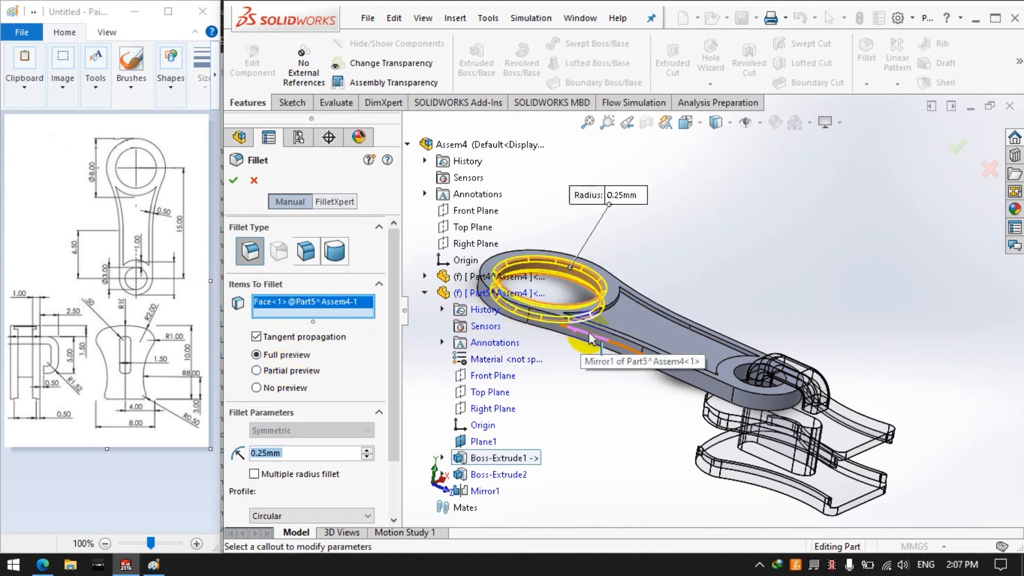
pyautogui.click(726, 398)
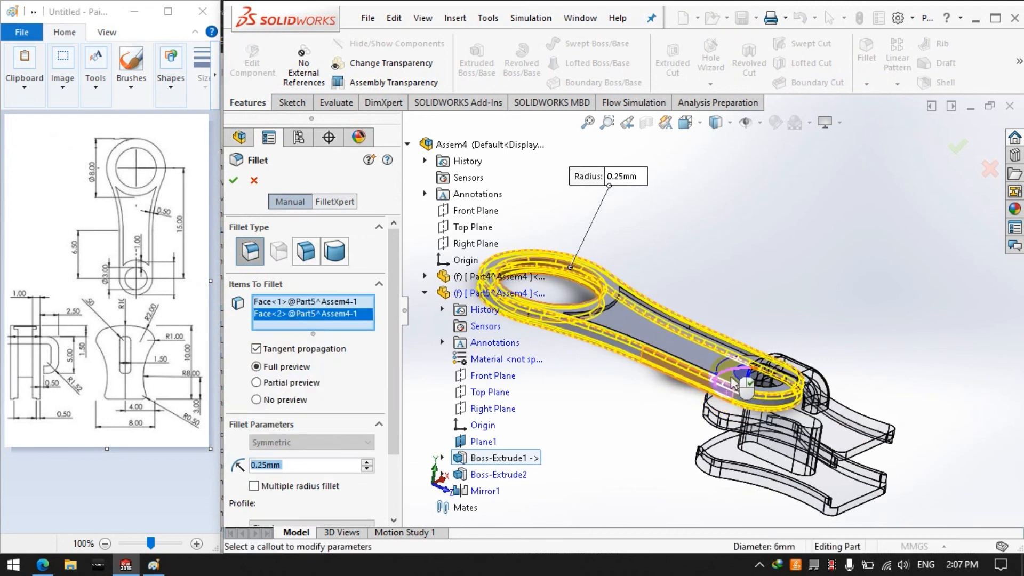
pyautogui.scroll(-5, 732, 383)
pyautogui.click(719, 355)
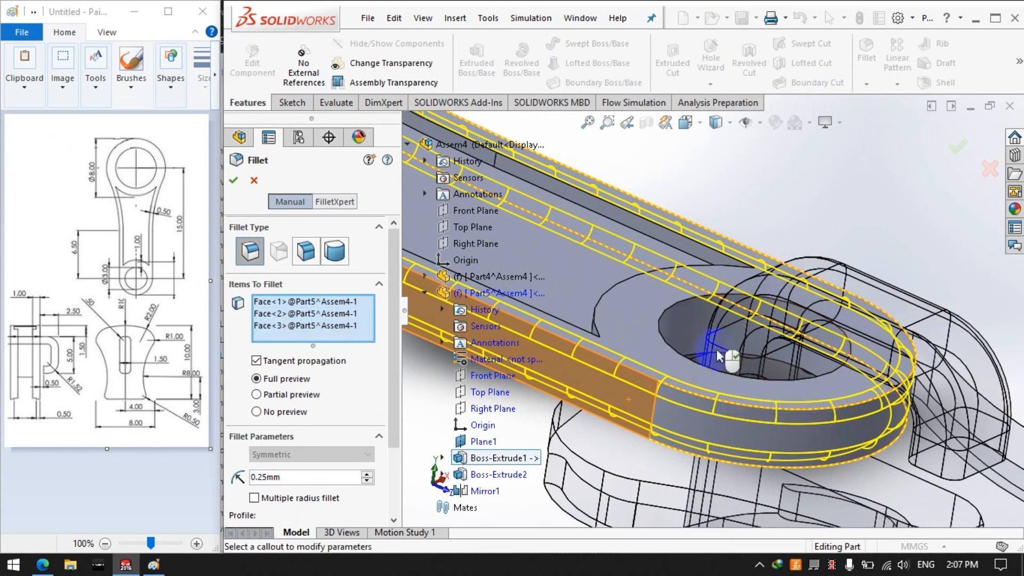
pyautogui.scroll(5, 719, 356)
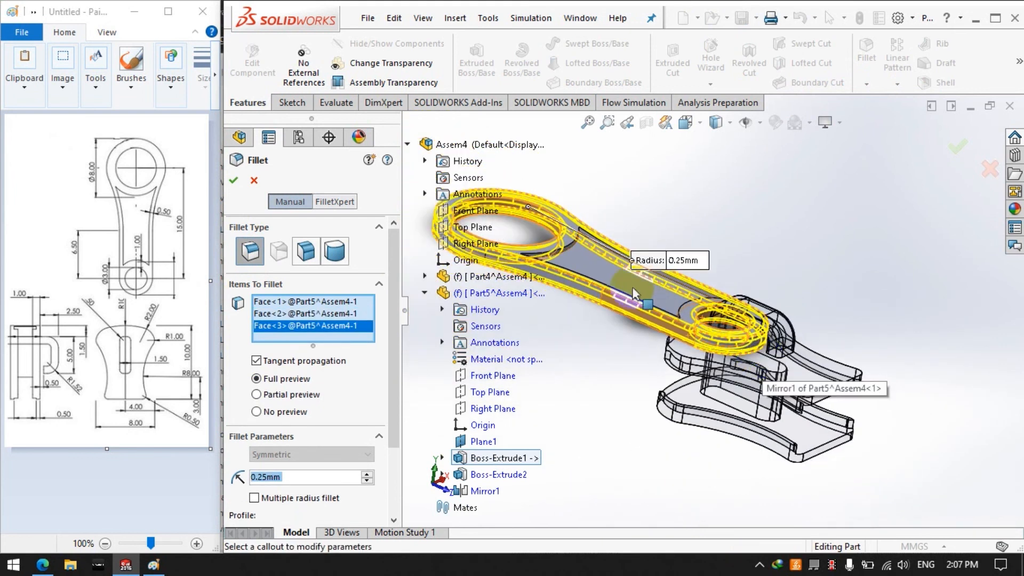
pyautogui.click(578, 260)
pyautogui.moveTo(577, 260); pyautogui.dragTo(657, 219, button='middle')
pyautogui.click(604, 291)
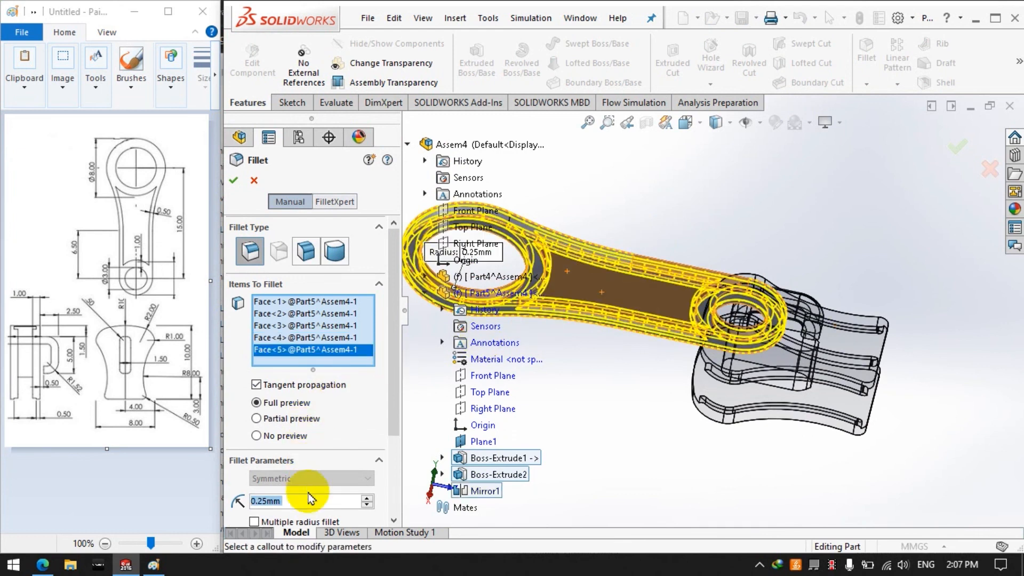
# Set the fillet radius to 0.1 mm and apply it to the selected pull tab faces
pyautogui.click(287, 502)
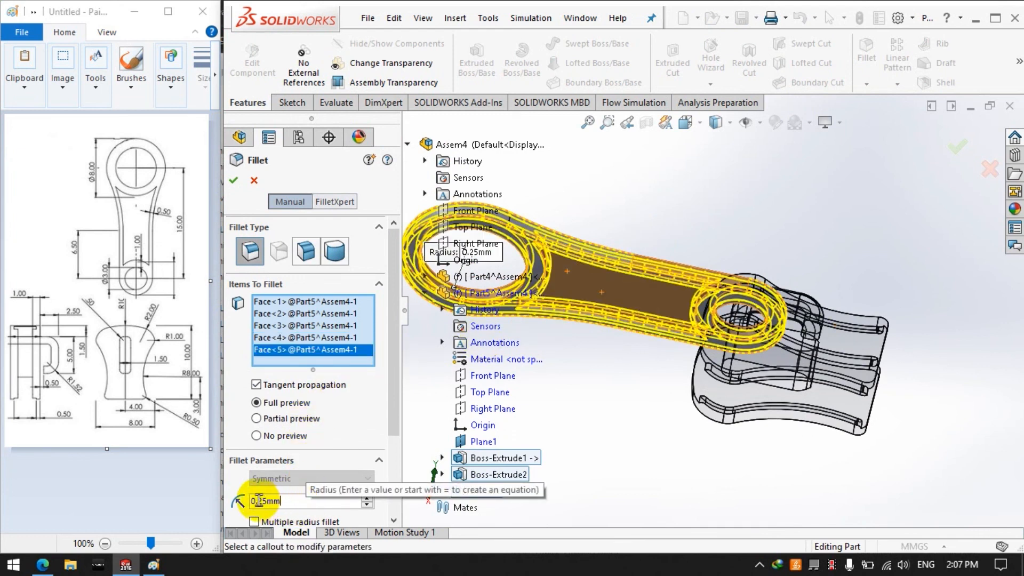
pyautogui.write('0.1')
pyautogui.press('Return')
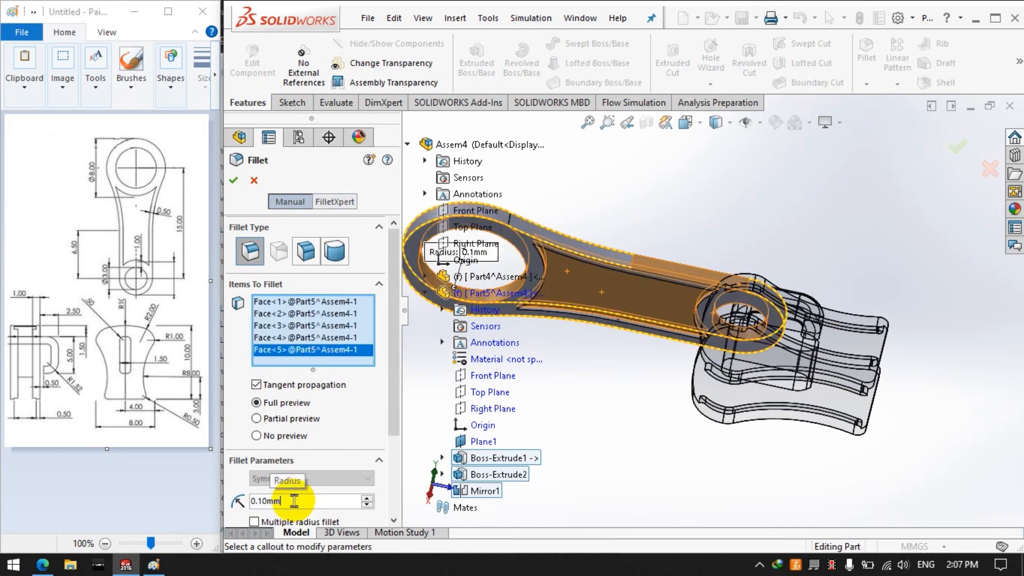
pyautogui.click(234, 181)
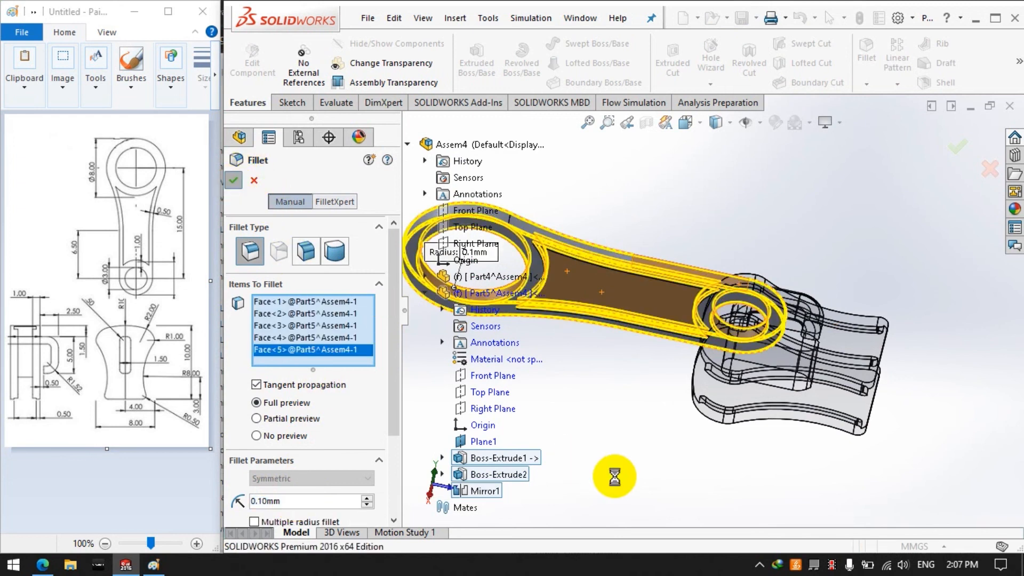
pyautogui.moveTo(645, 445); pyautogui.dragTo(536, 450, button='middle')
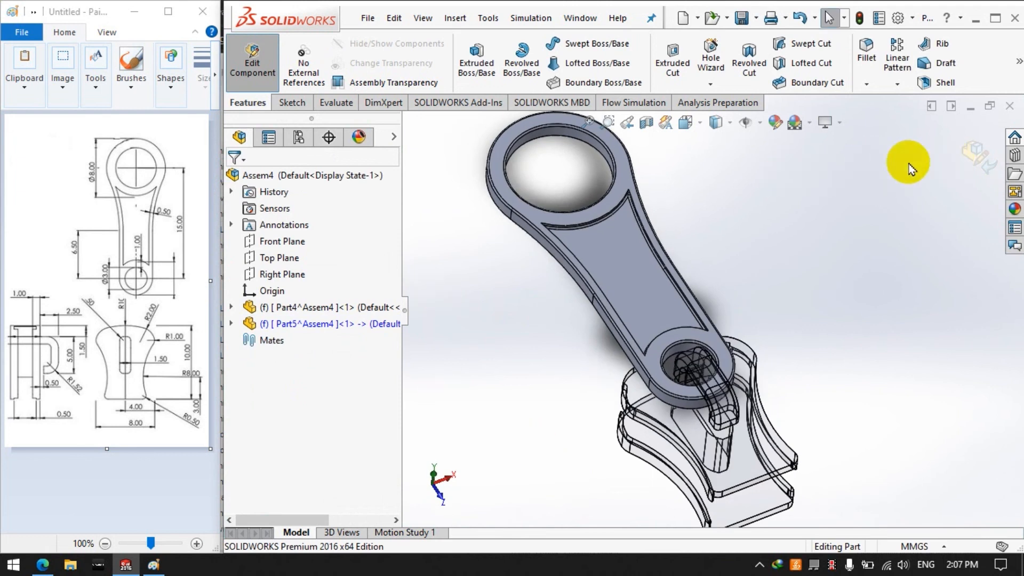
# Finish editing the pull tab part and return to the zipper slider assembly
pyautogui.click(271, 63)
pyautogui.moveTo(504, 292); pyautogui.dragTo(599, 302, button='middle')
pyautogui.scroll(-3, 594, 299)
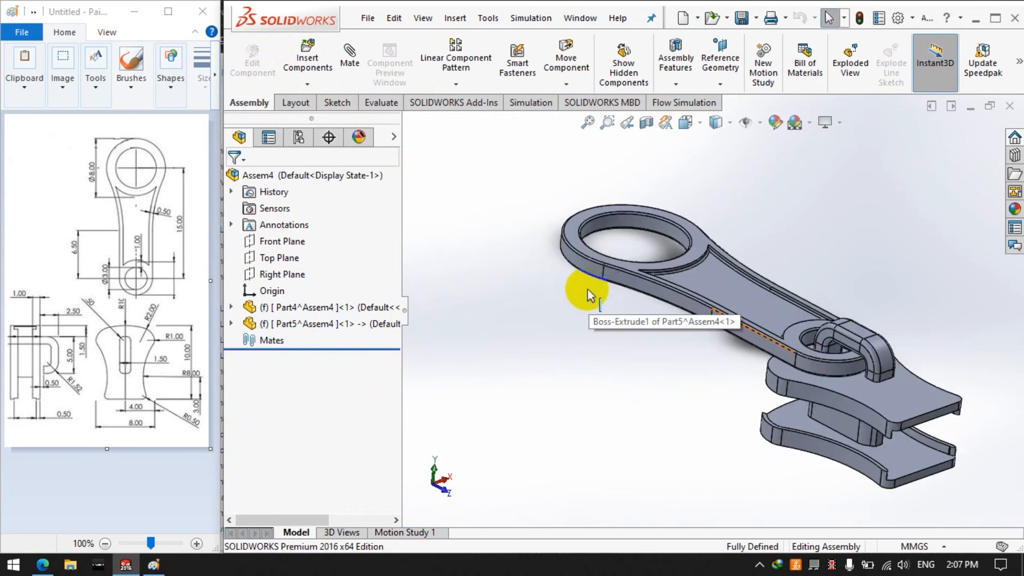